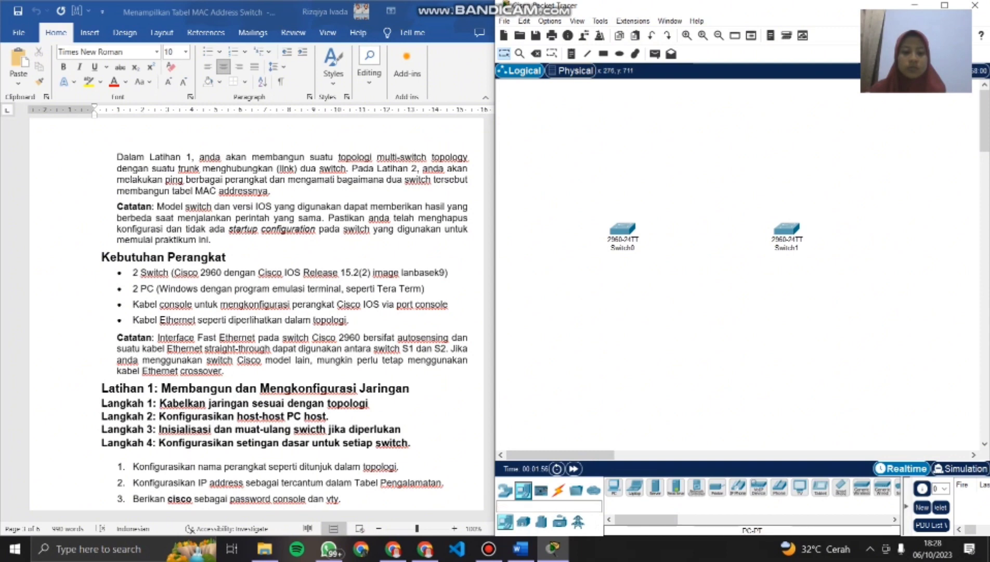
- Add two PC-PT end devices to the workspace, one below Switch0 and one below Switch1
drag(613, 488, 627, 355)
click(628, 353)
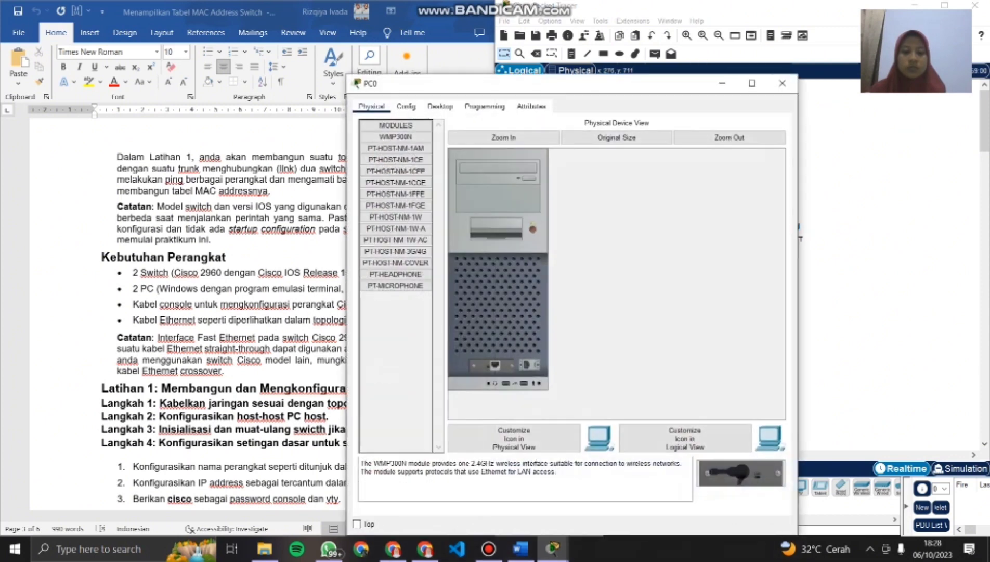
click(782, 83)
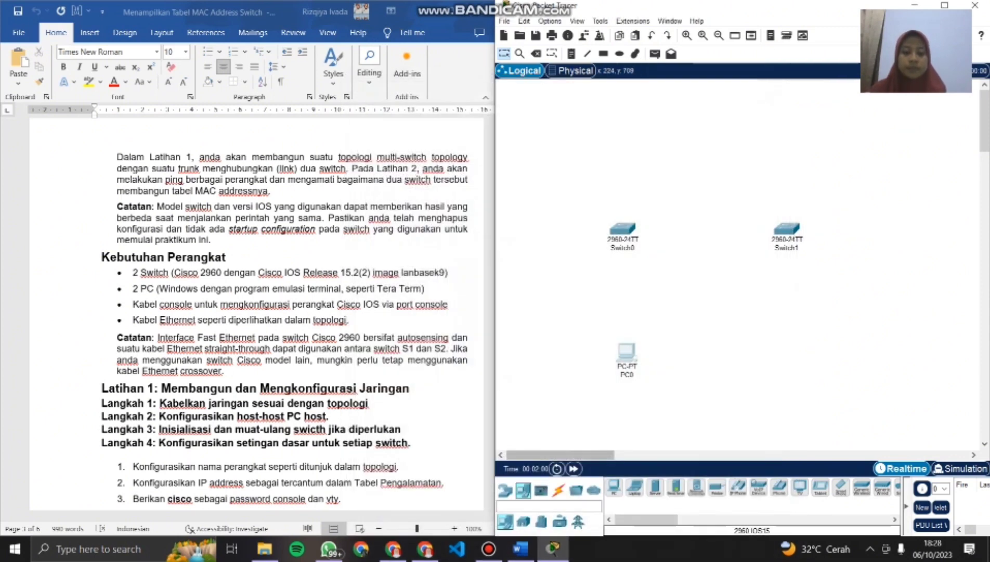
click(614, 488)
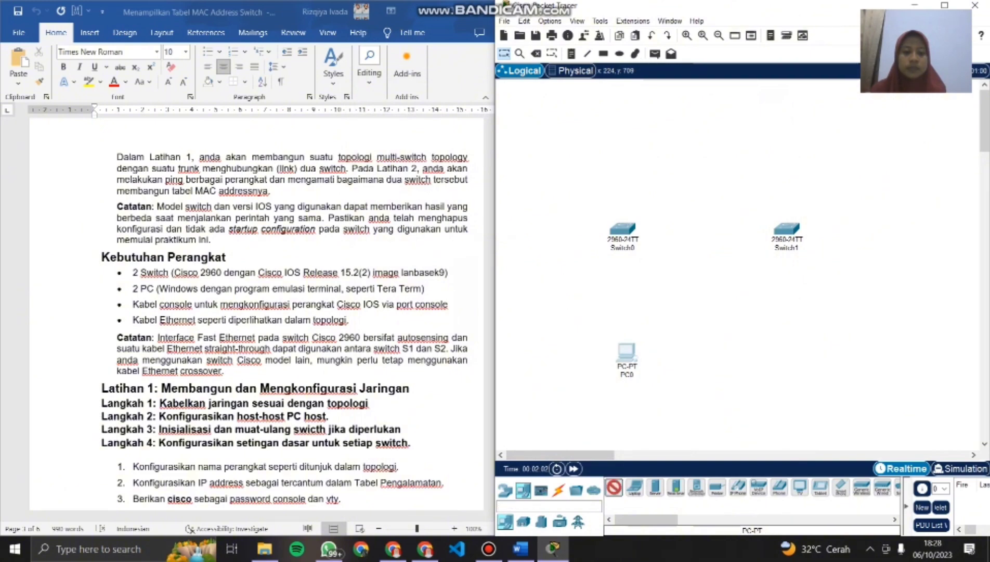
drag(614, 488, 787, 356)
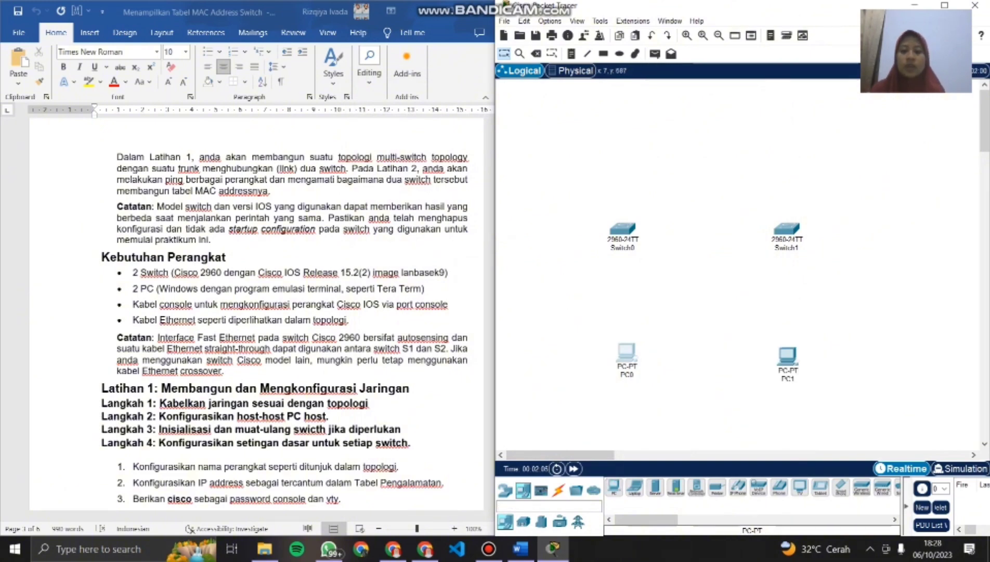
- Connect Switch0 FastEthernet0/1 to Switch1 FastEthernet0/1 with a copper cross-over cable, following the topology diagram in the document
scroll(291, 312, up, 2)
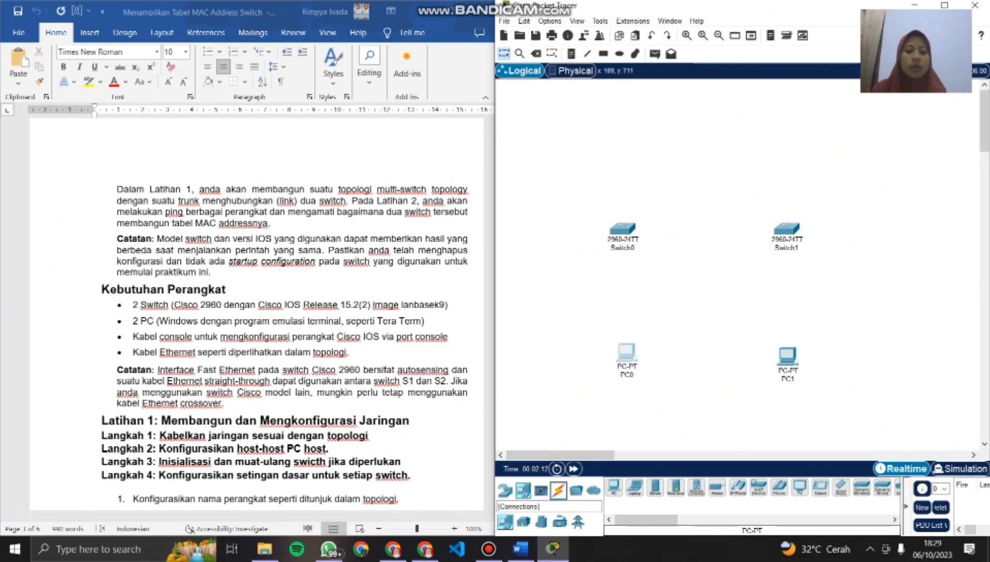
click(558, 490)
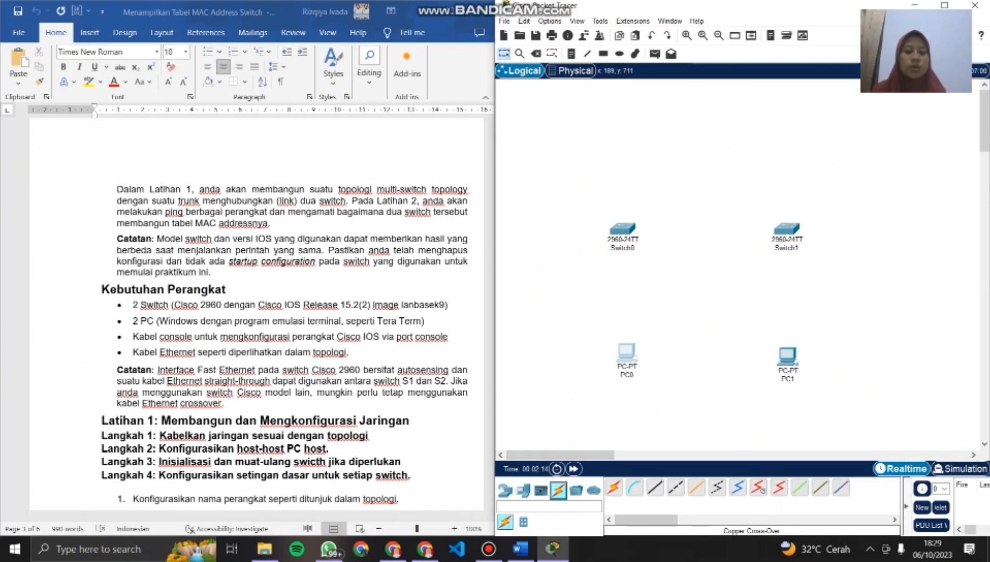
click(675, 487)
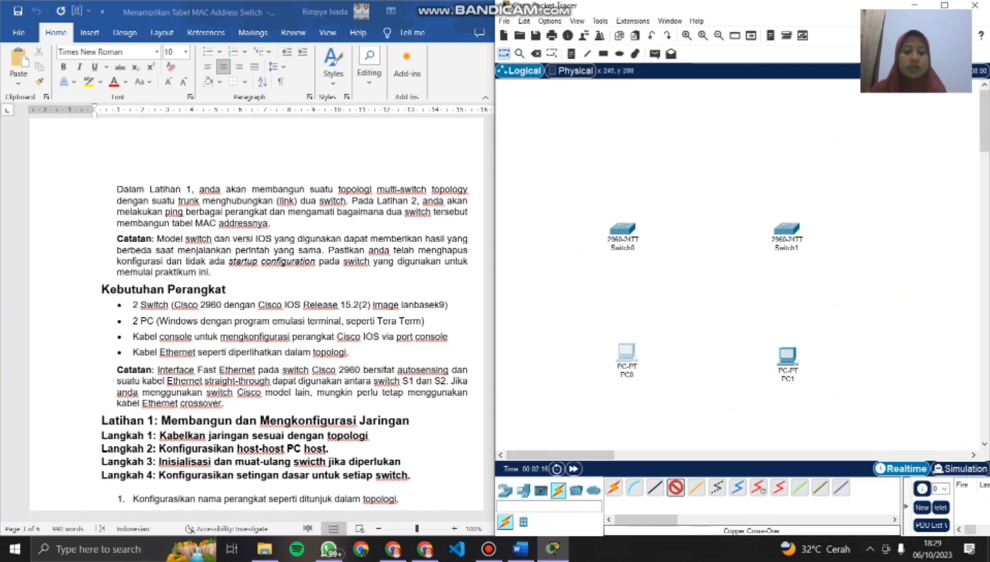
click(622, 229)
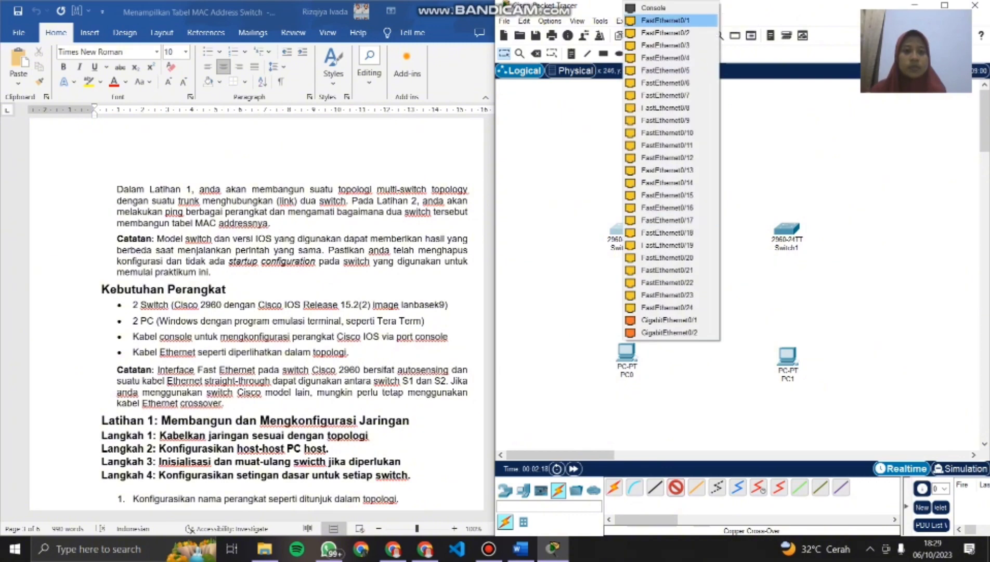
scroll(283, 312, up, 15)
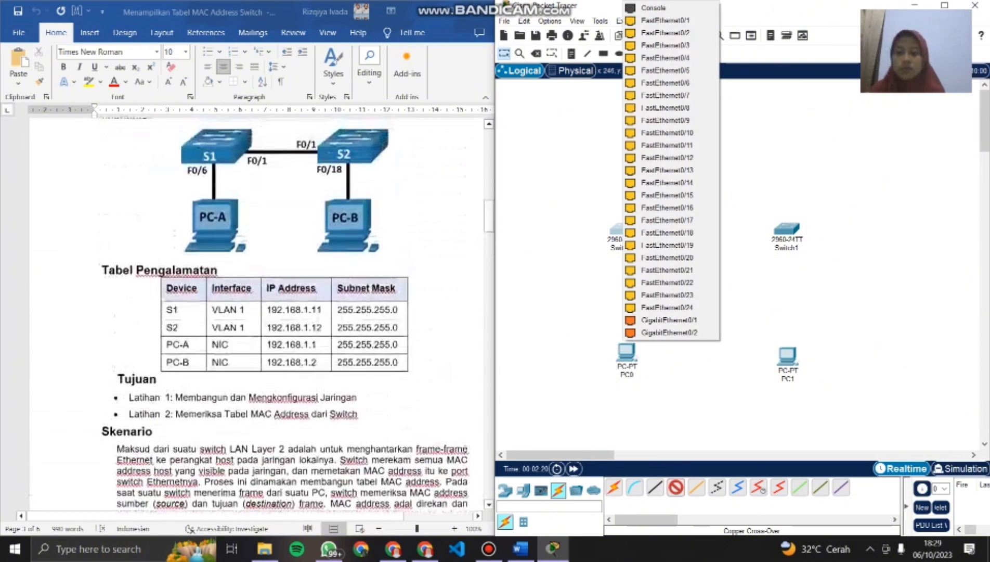
scroll(283, 312, up, 3)
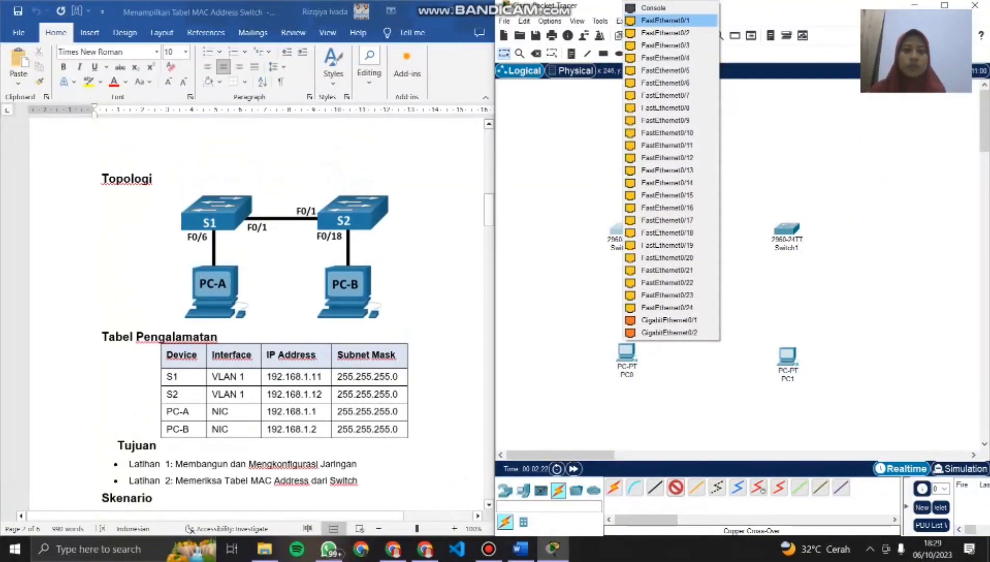
click(665, 20)
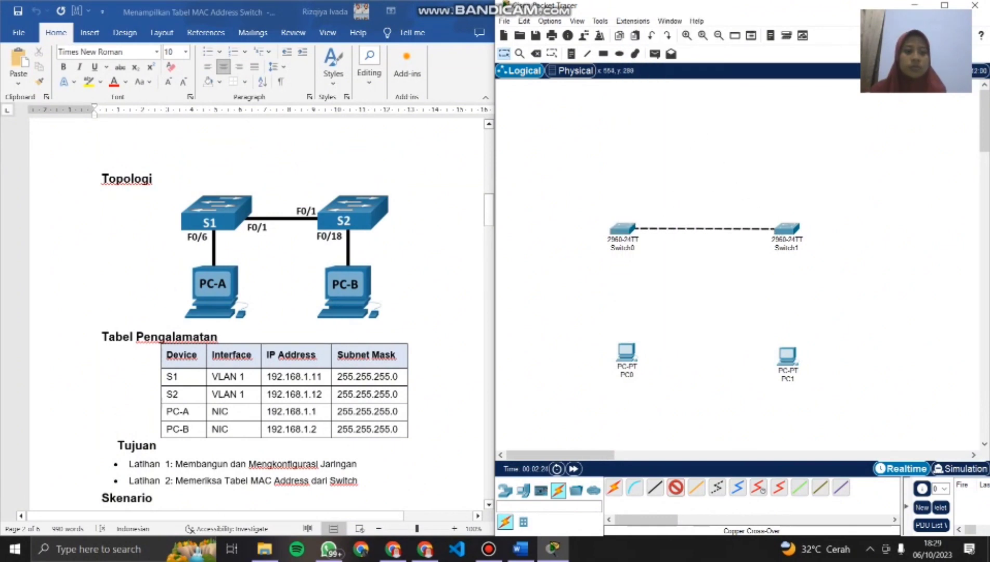
click(786, 228)
click(803, 20)
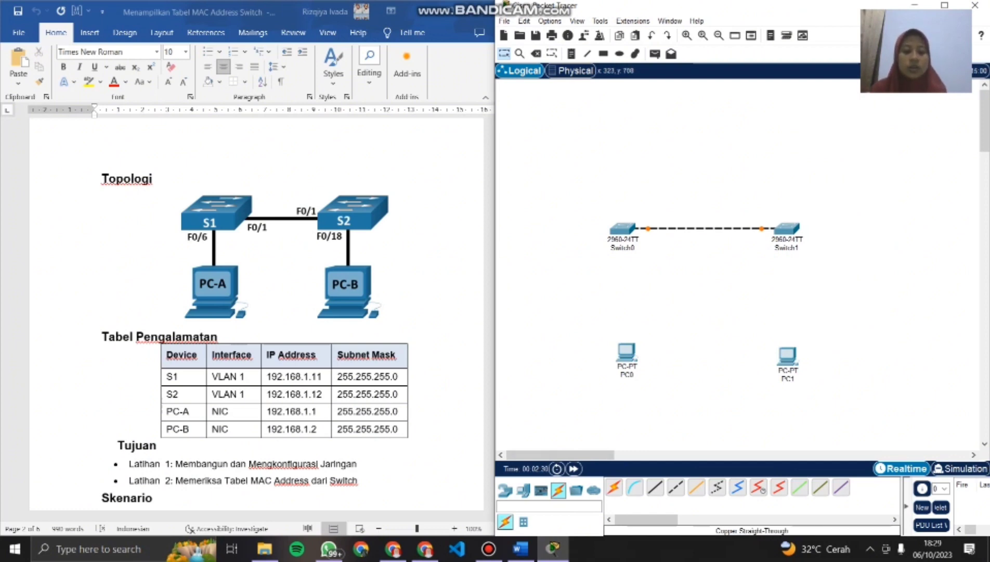
- Connect PC0 FastEthernet0 to Switch0 FastEthernet0/6 with a copper straight-through cable
click(655, 487)
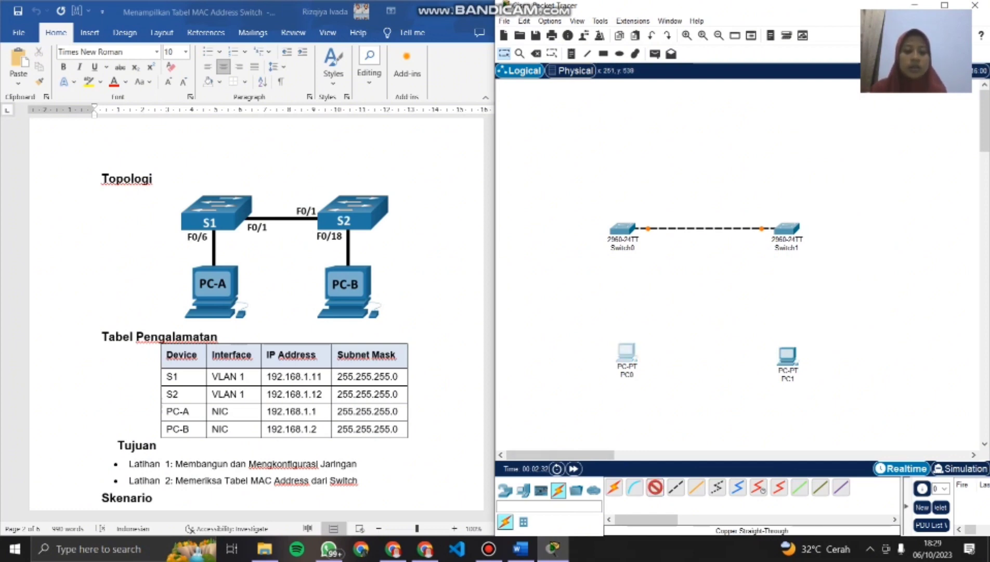
click(626, 352)
click(670, 404)
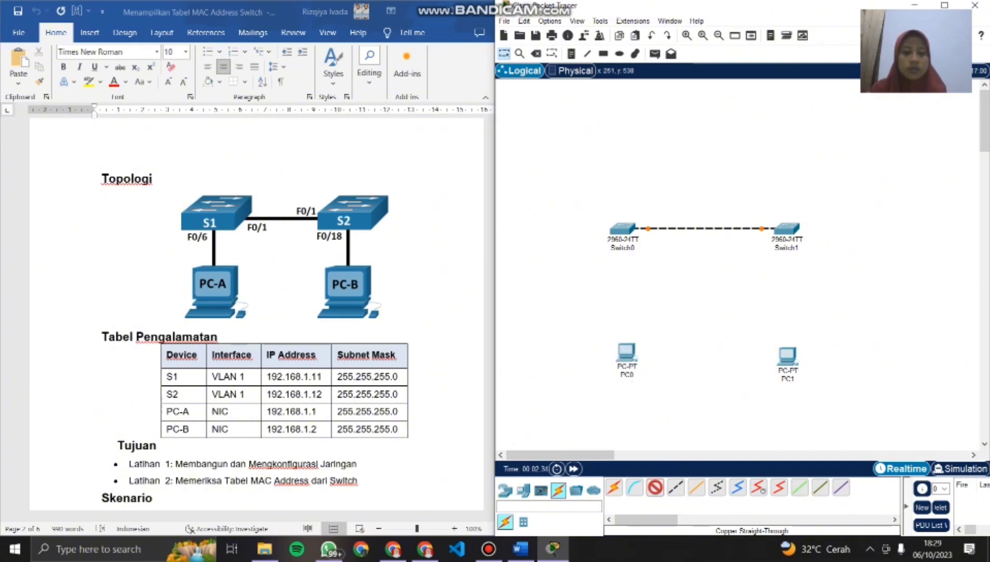
click(623, 229)
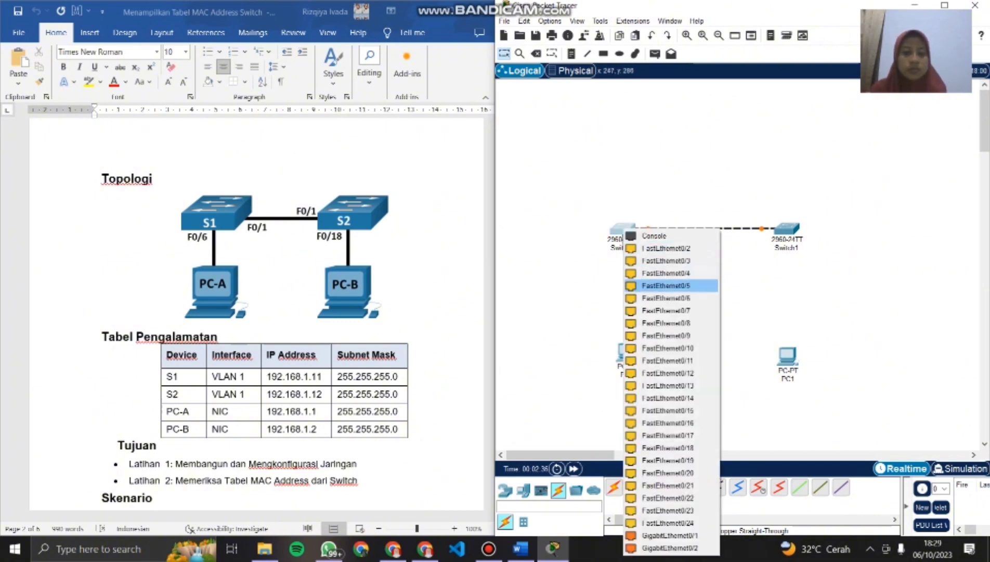
click(665, 298)
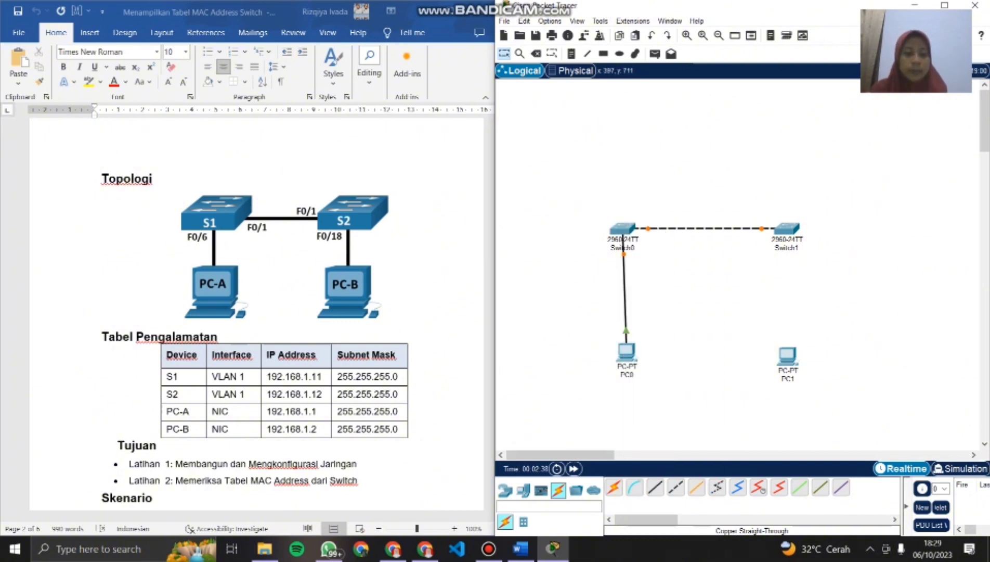
- Connect PC1 FastEthernet0 to Switch1 FastEthernet0/18 with a copper straight-through cable, and align PC0 directly beneath Switch0
click(787, 355)
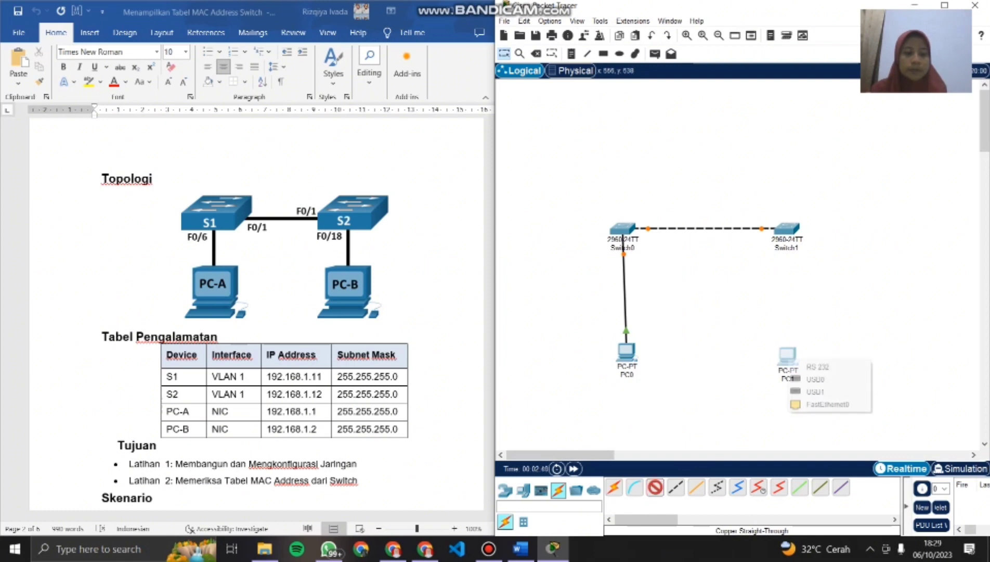
click(829, 403)
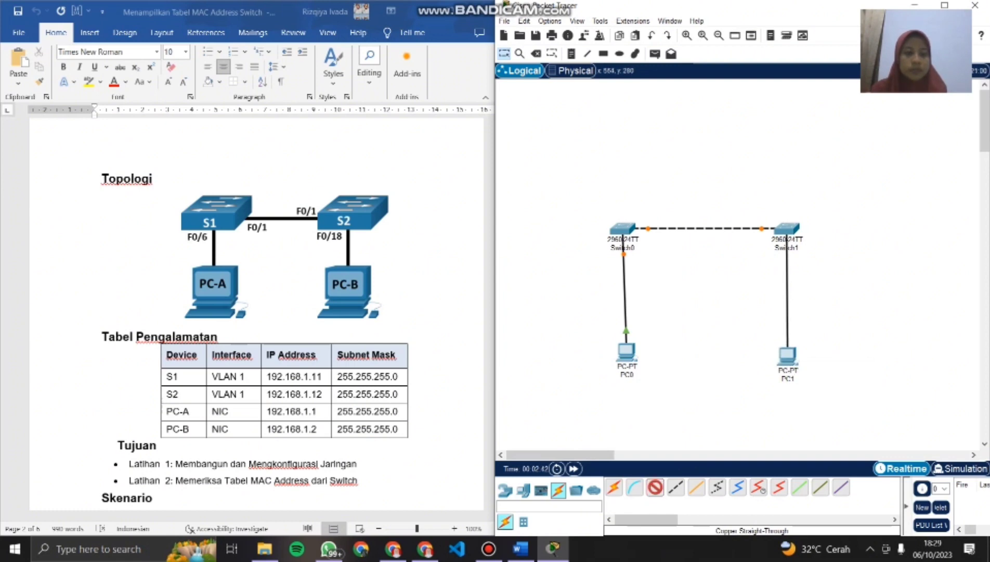
click(786, 229)
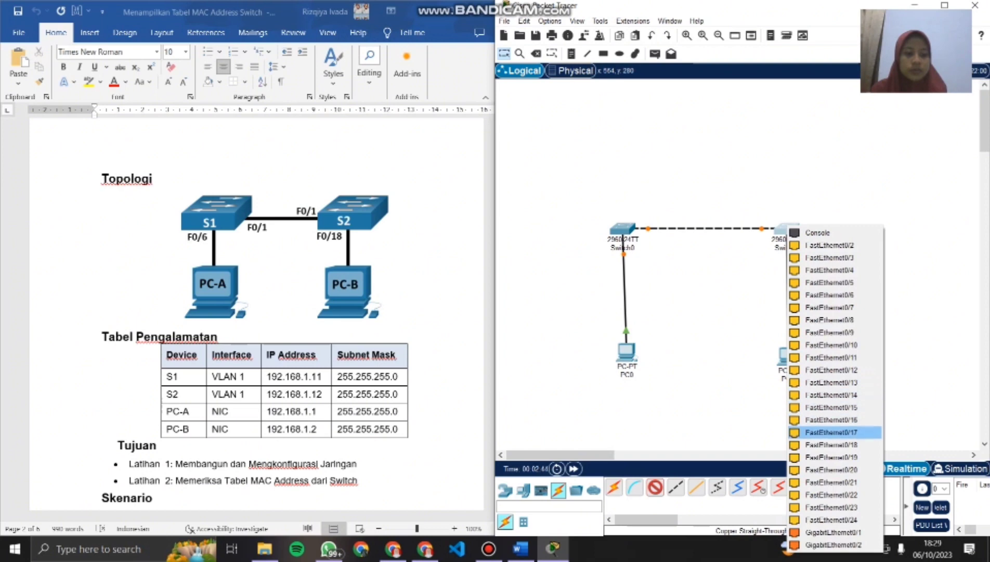
click(831, 445)
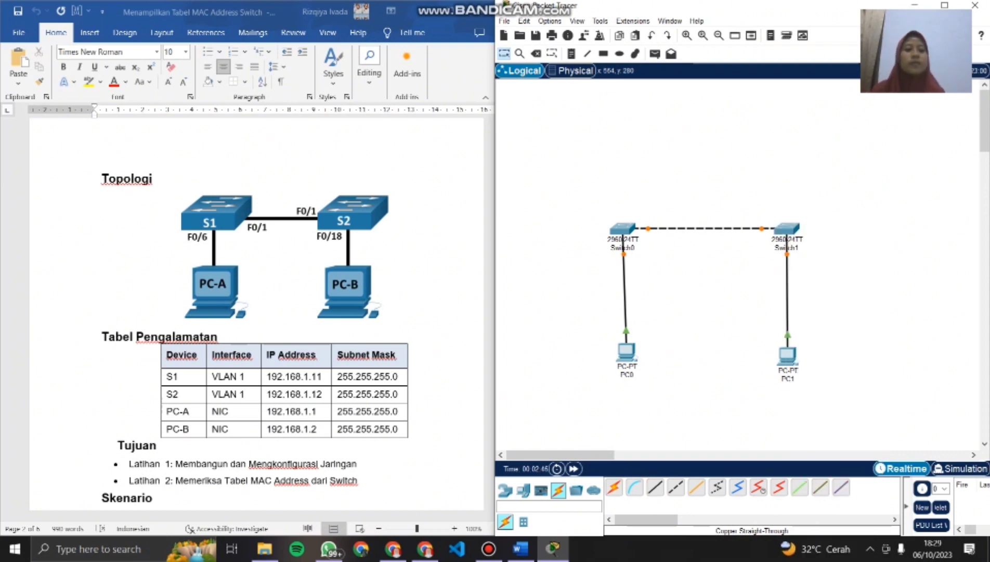
drag(627, 354, 624, 356)
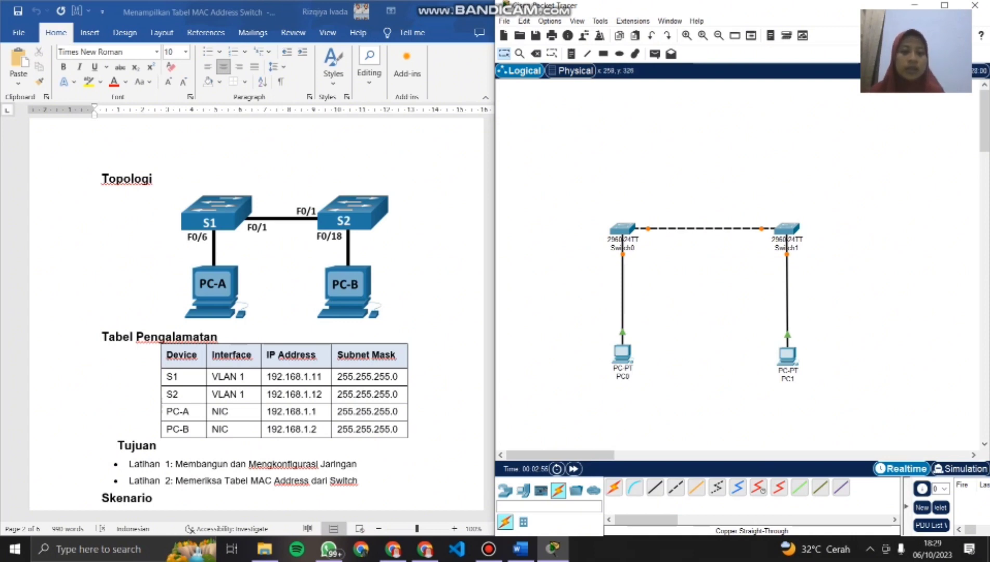
- Rename the labels of Switch0 and Switch1 to S1 and S2
click(628, 247)
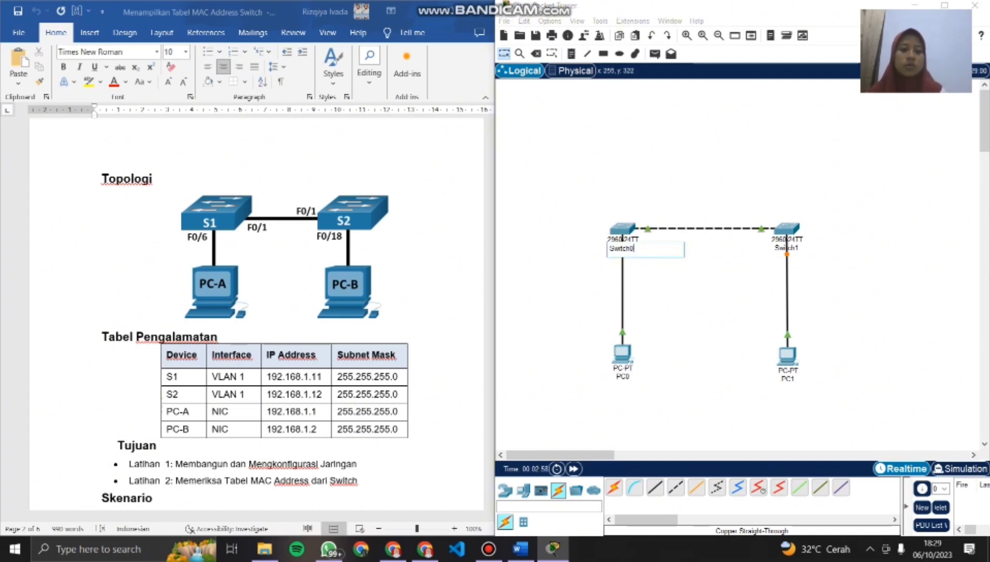
key(BackSpace)
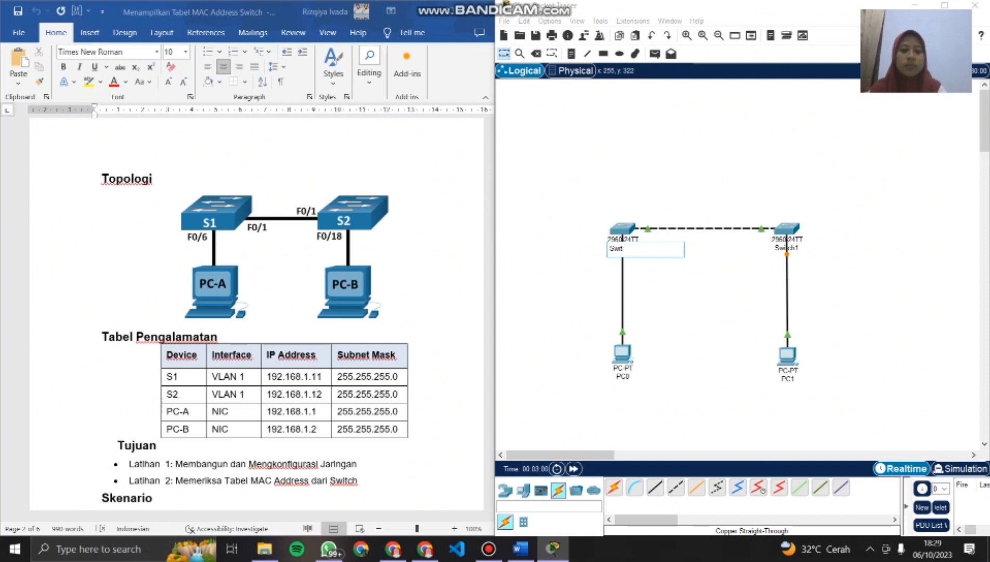
text(1)
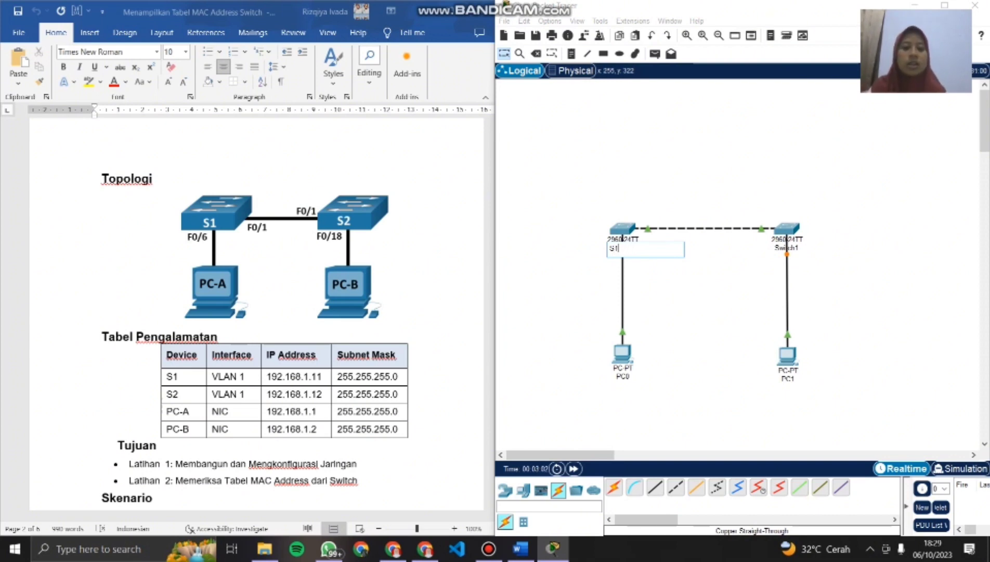
key(Return)
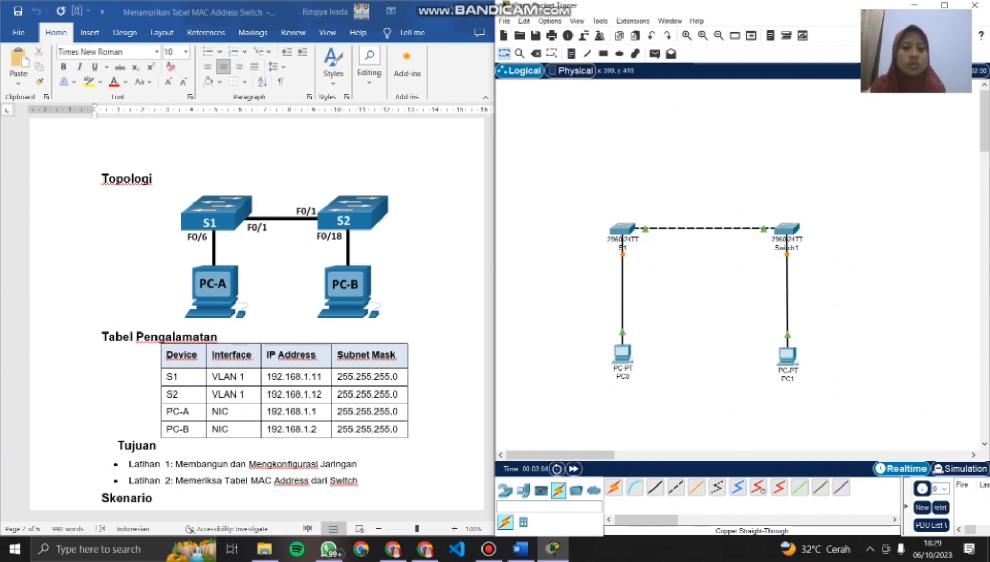
click(785, 248)
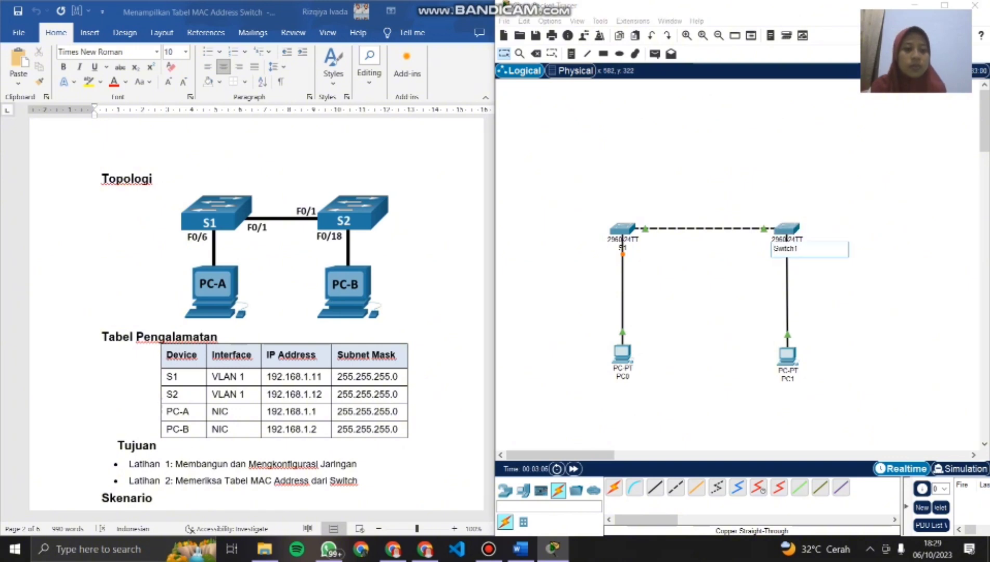
key(BackSpace)
key(BackSpace)
key(BackSpace)
key(BackSpace)
key(BackSpace)
key(BackSpace)
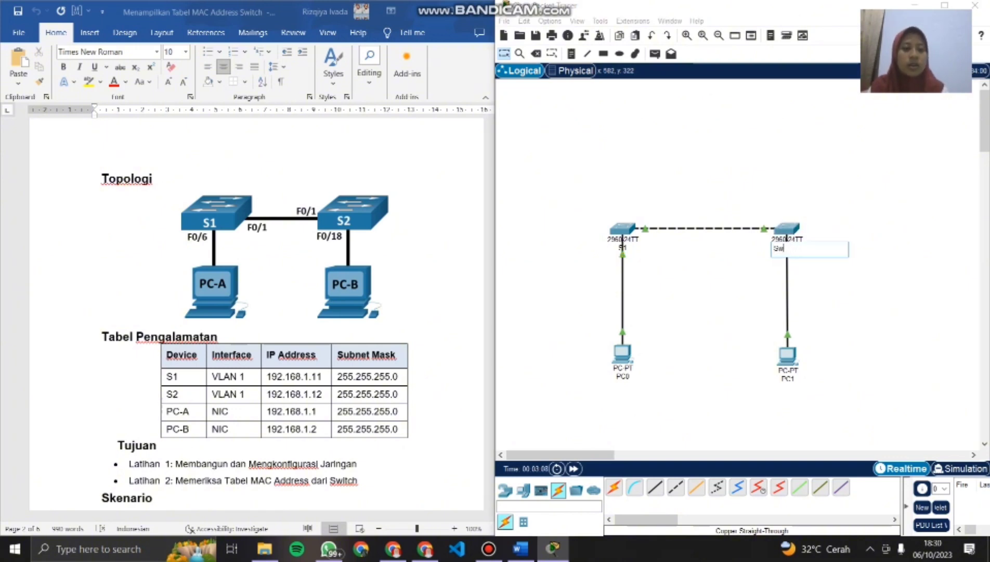
text(2)
key(Return)
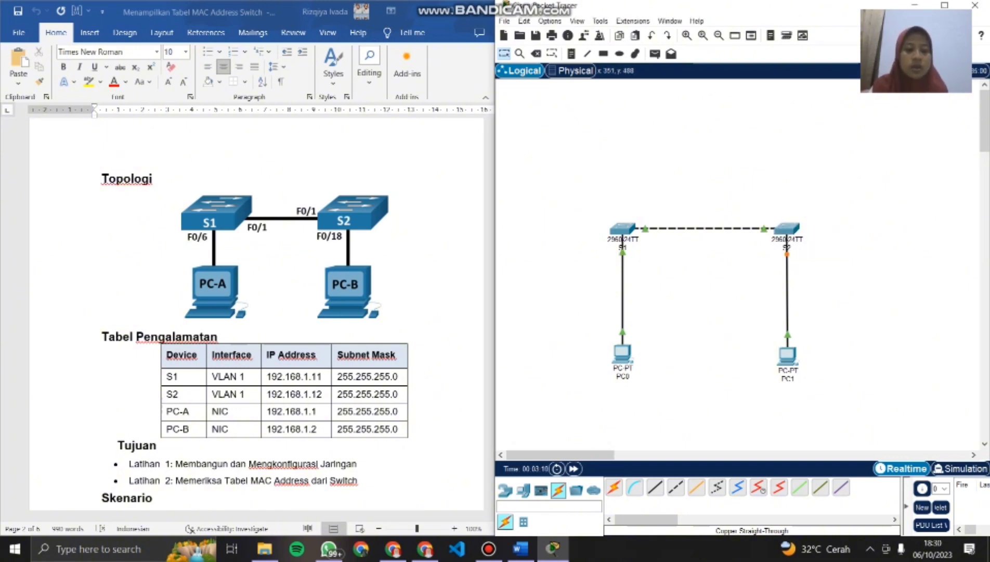
- Rename the labels of PC0 and PC1 to PC-A and PC-B
click(618, 376)
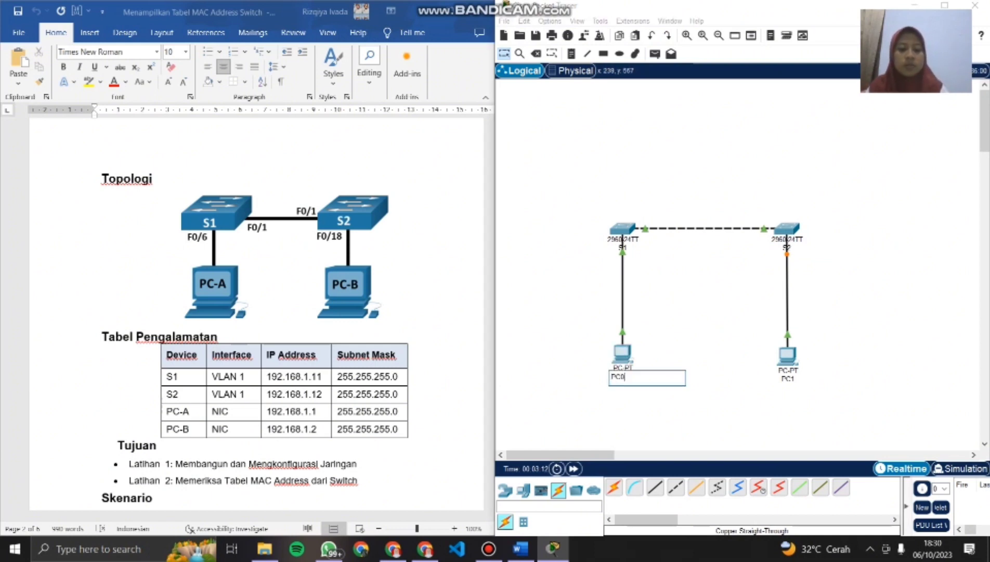
key(Caps_Lock)
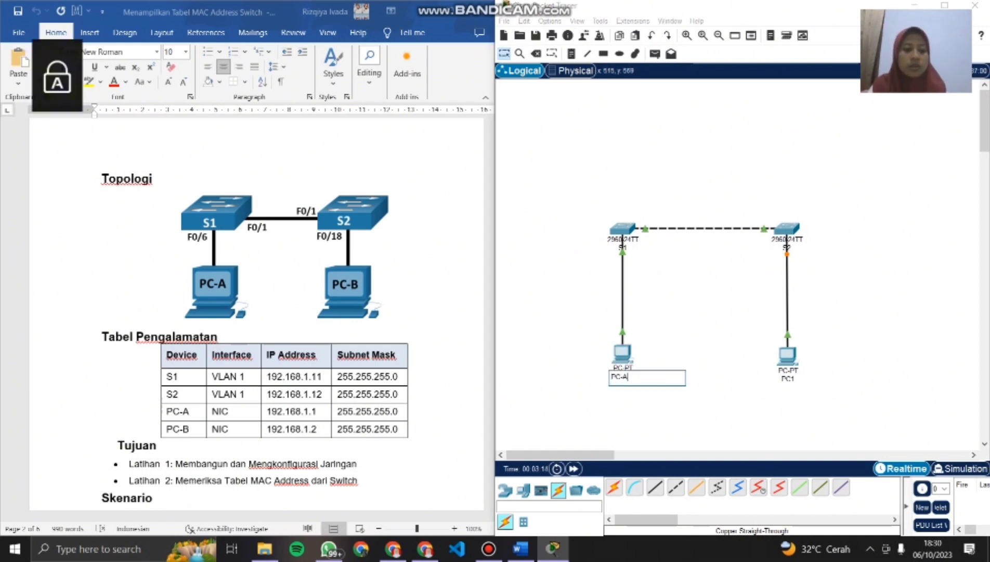
click(787, 378)
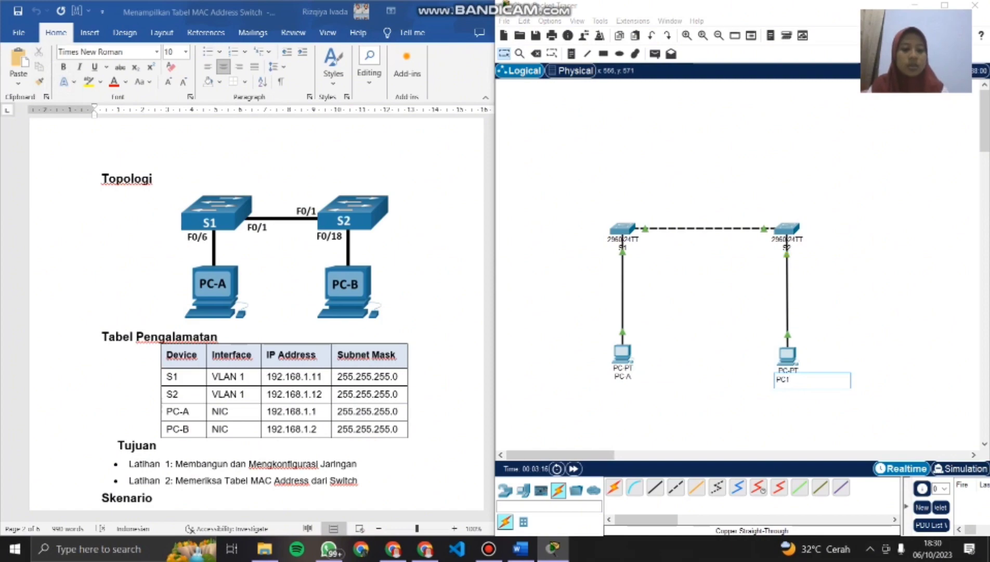
text(-B)
key(Return)
key(Caps_Lock)
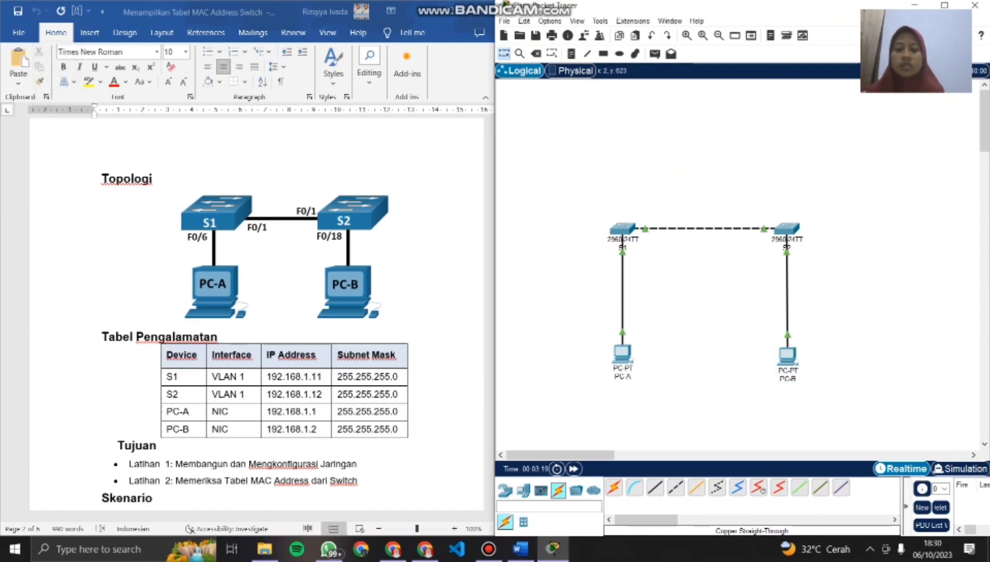
- Review the Latihan 1 configuration instructions in the lab document
scroll(250, 312, down, 5)
scroll(249, 312, down, 11)
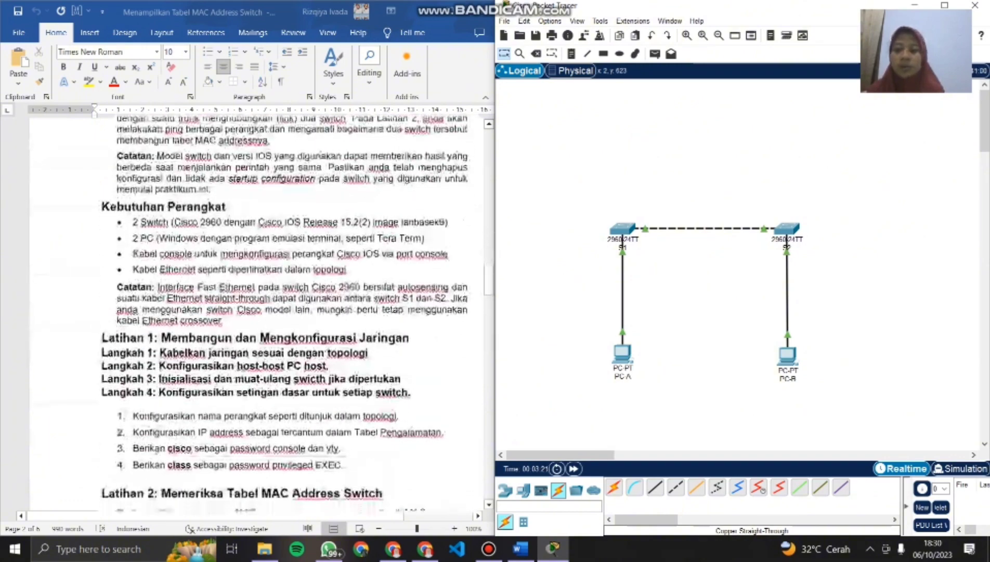
scroll(249, 312, down, 3)
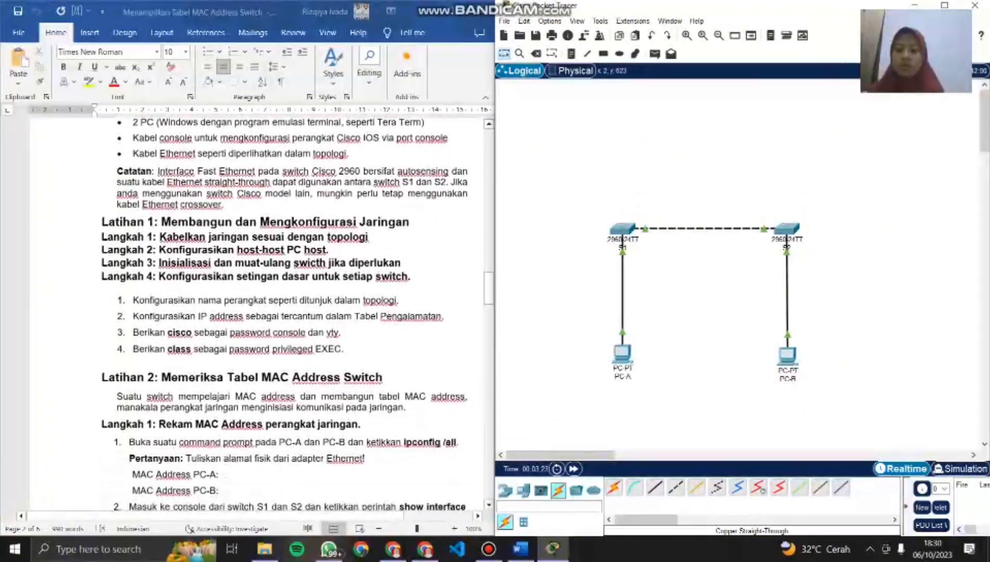
scroll(285, 312, down, 1)
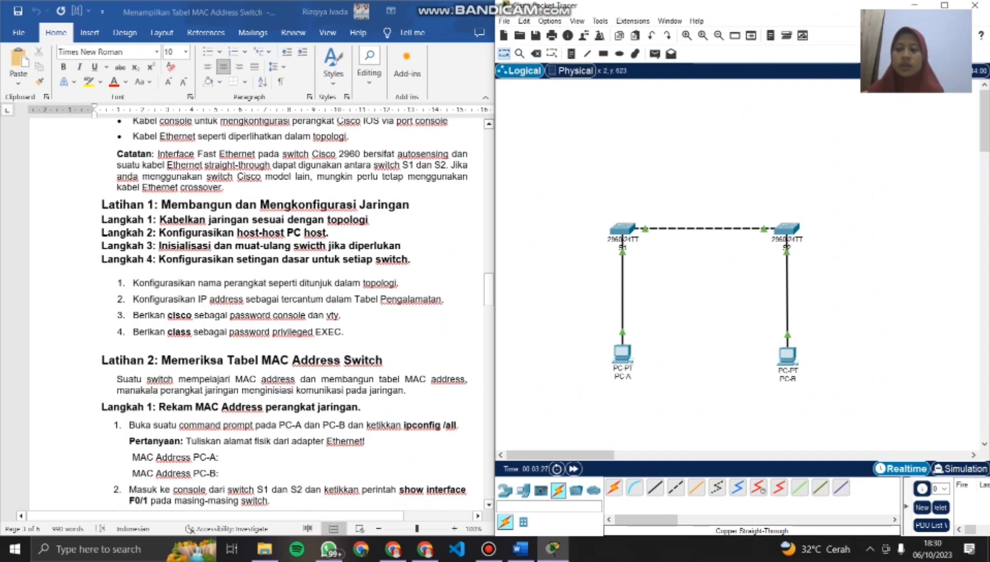
- Assign PC-A the static IPv4 address 192.168.1.1 with subnet mask 255.255.255.0, as listed in the lab document's addressing table
scroll(291, 312, up, 10)
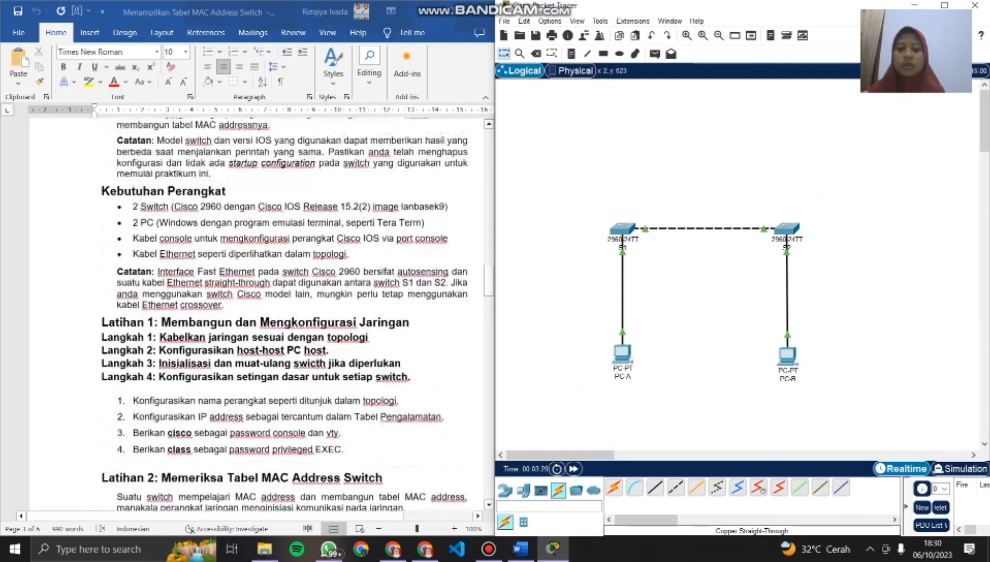
scroll(292, 312, up, 8)
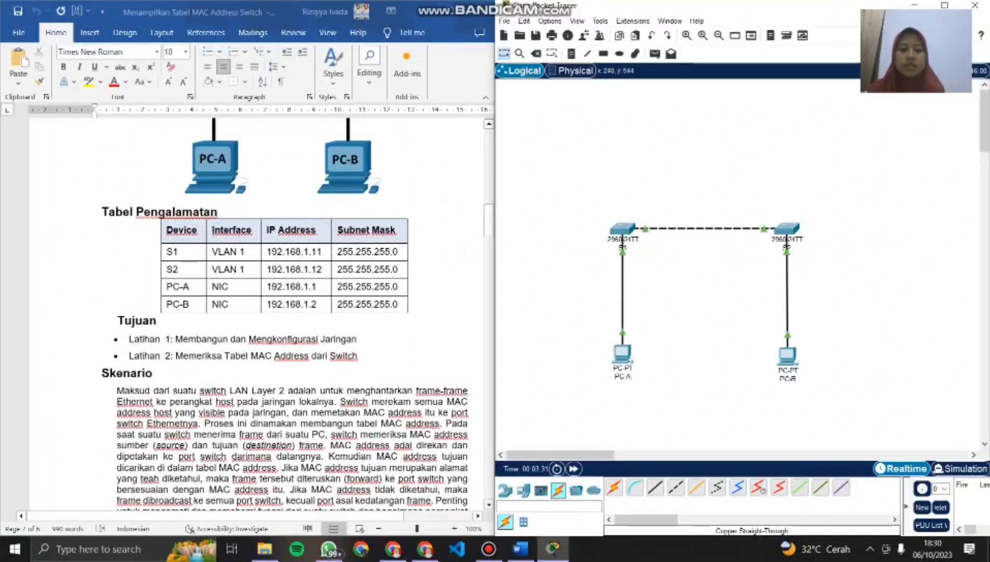
click(623, 353)
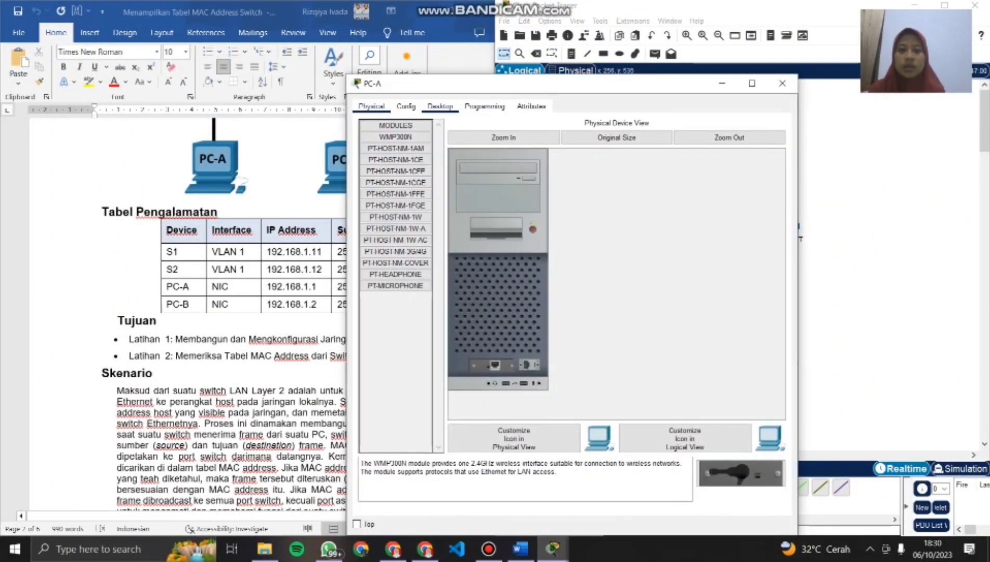
click(440, 106)
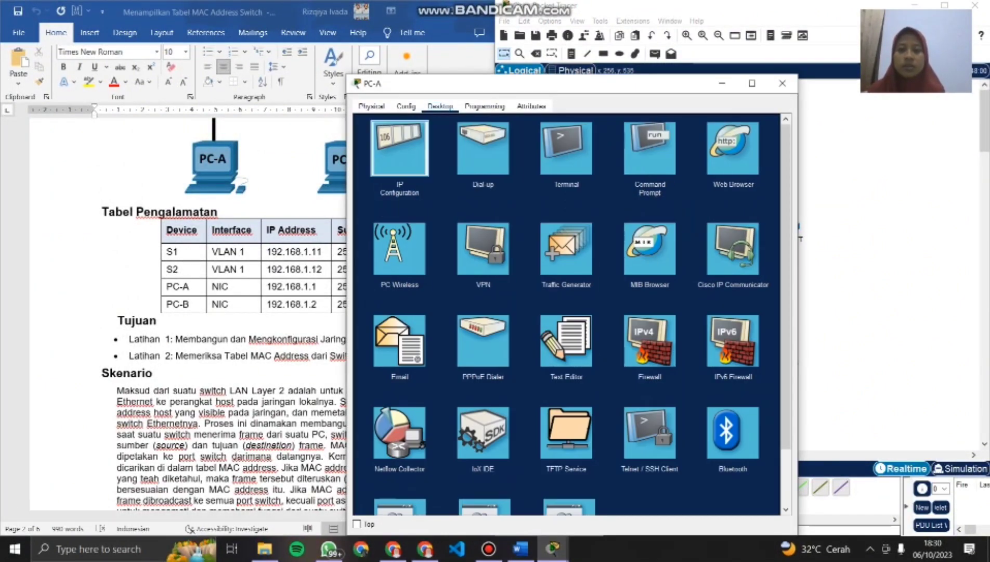
click(399, 148)
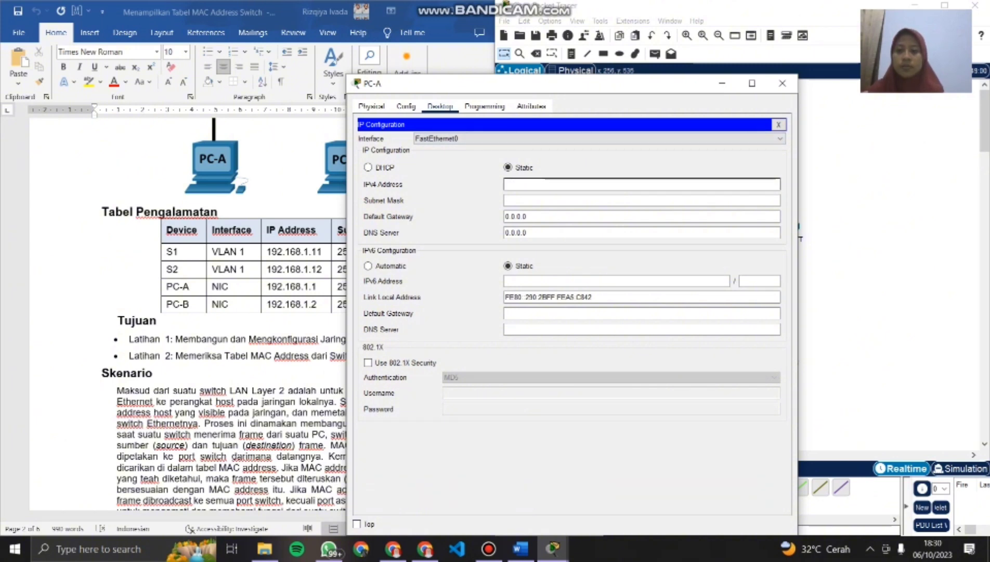
text(19)
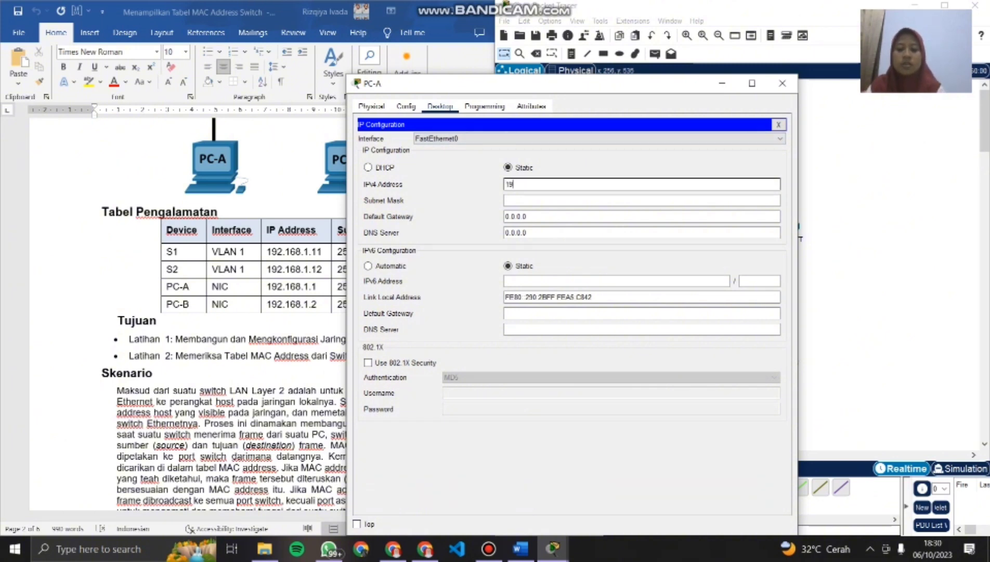
text(2.1)
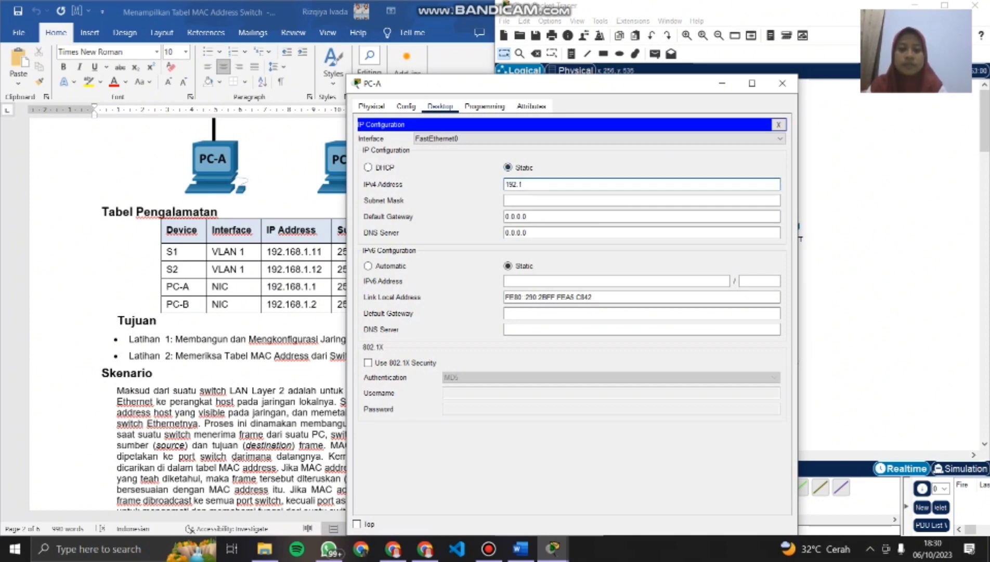
text(6)
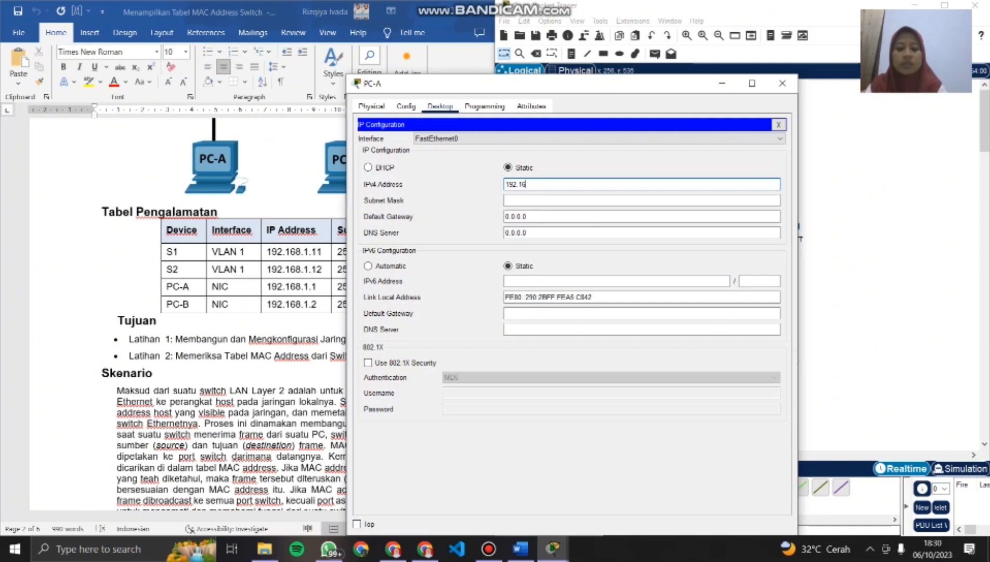
text(8.1.1)
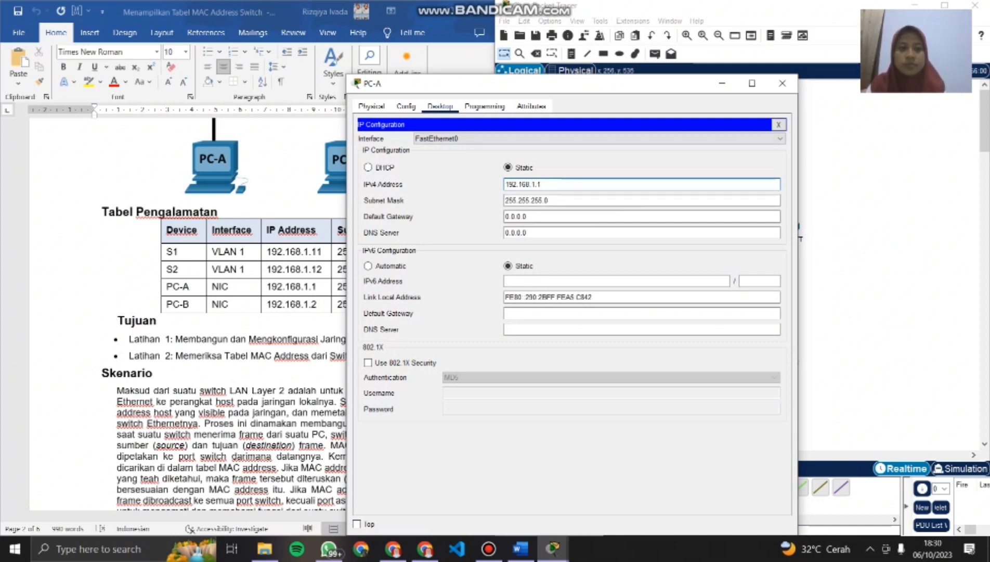
click(782, 84)
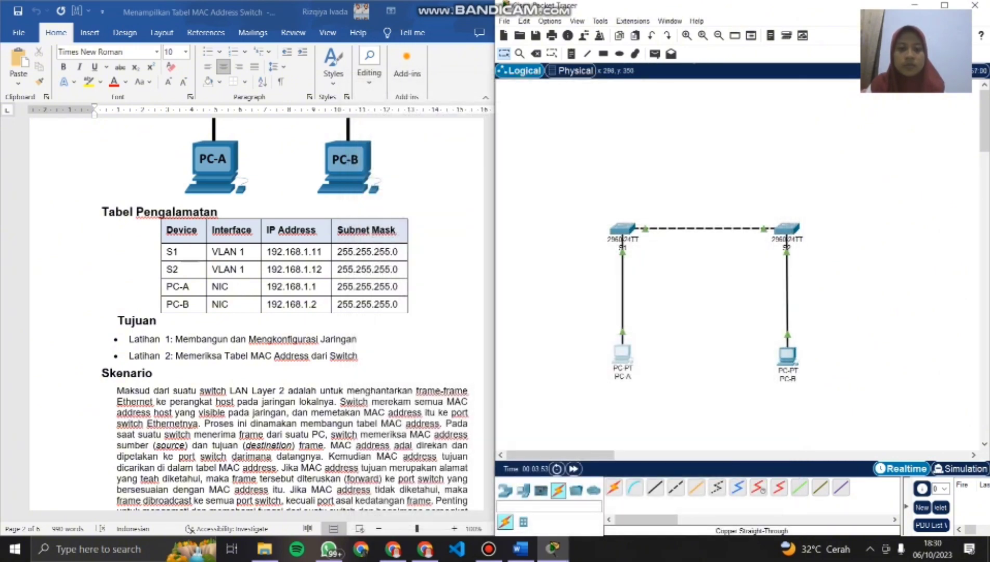
- Assign PC-B the static IPv4 address 192.168.1.2 with subnet mask 255.255.255.0
click(787, 356)
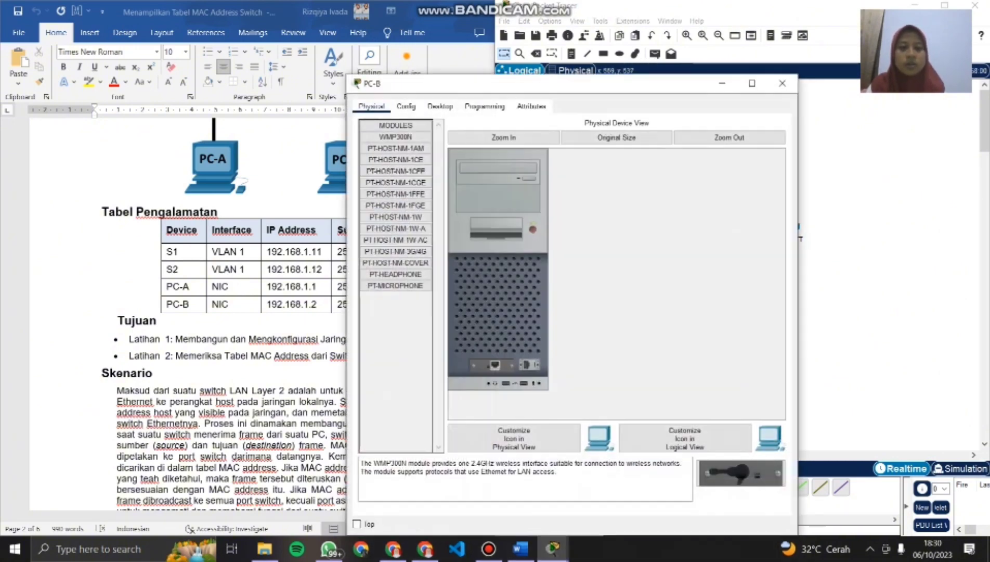
click(439, 106)
click(399, 148)
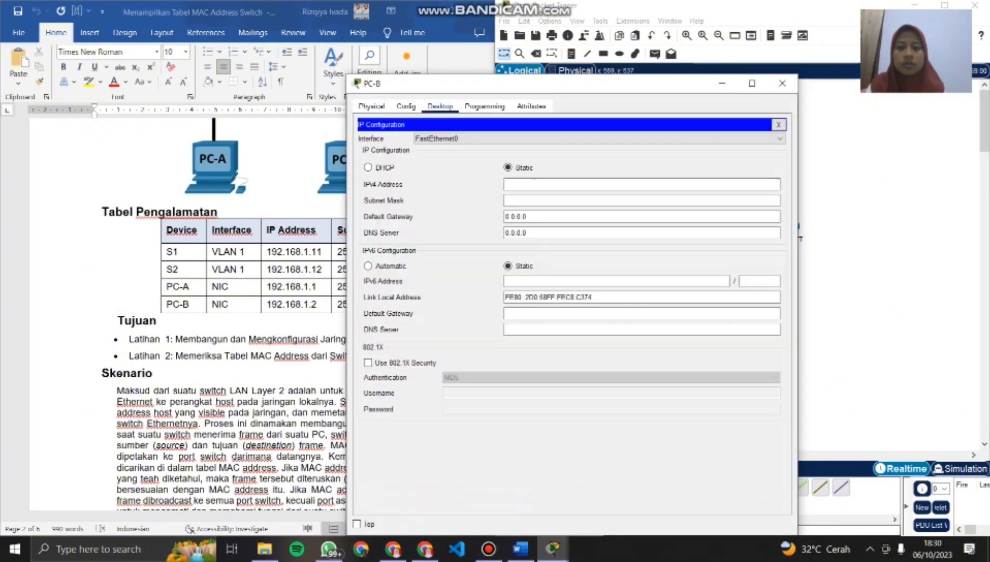
click(540, 184)
text(19)
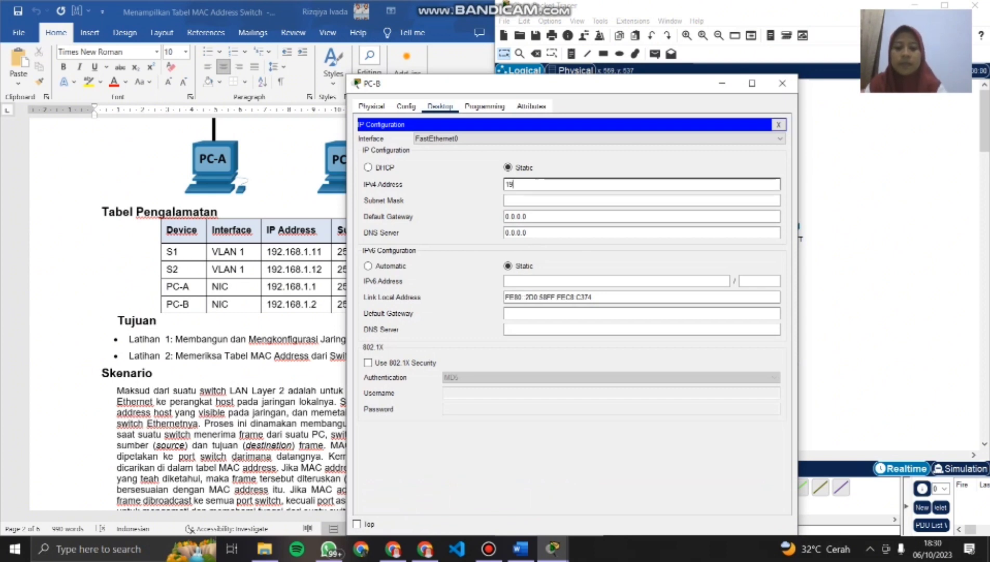
text(2.1)
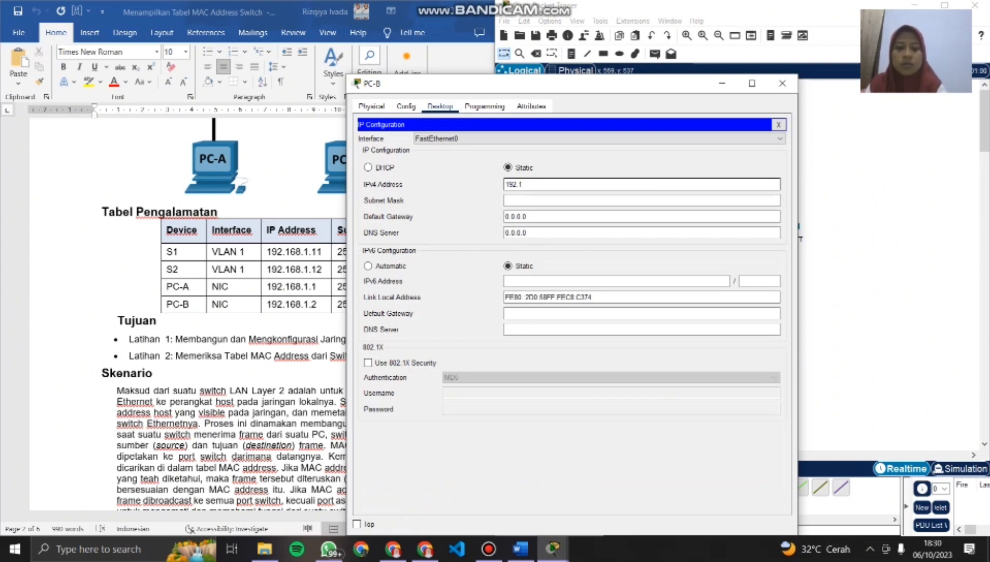
text(666)
key(BackSpace)
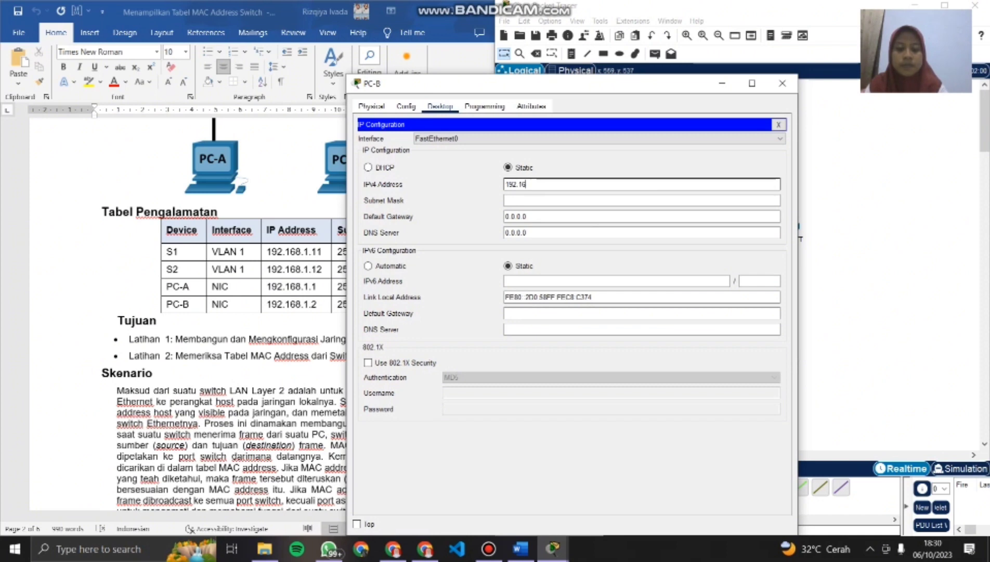
text(8)
text(.1.2)
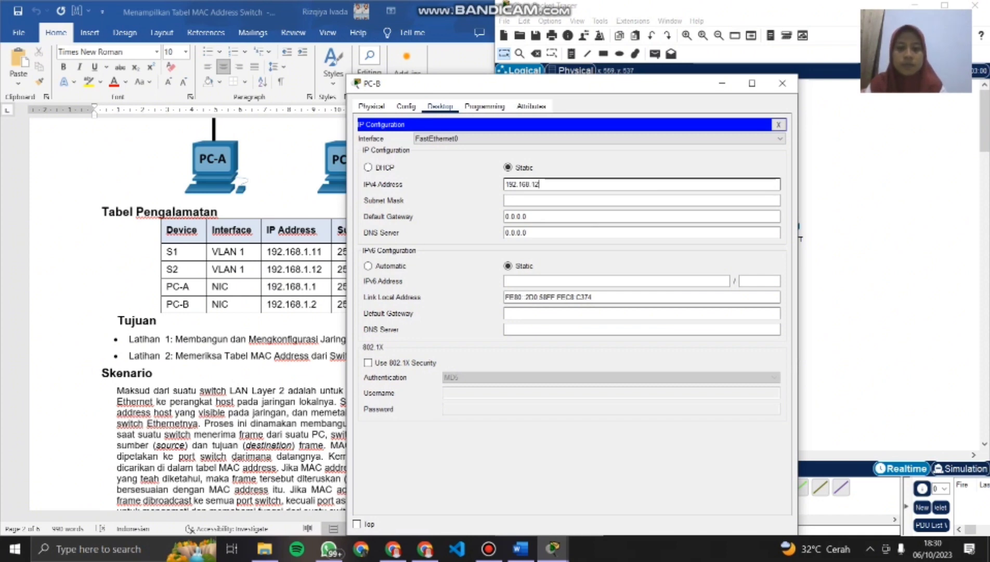
key(BackSpace)
text(.2)
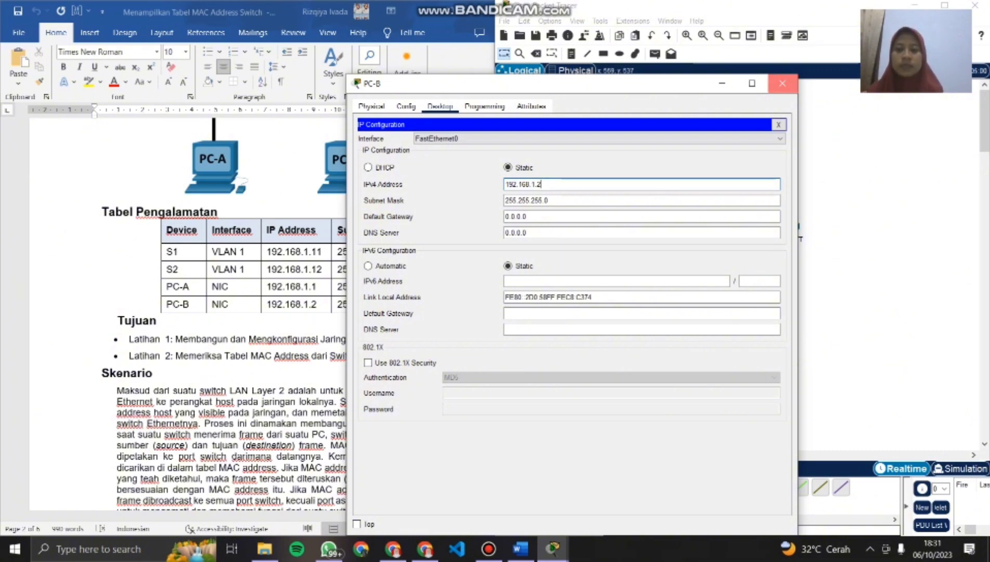
click(782, 83)
- Check the Latihan 1 switch settings in the lab document, and enter privileged EXEC mode on S1's command line with enable
scroll(255, 317, down, 15)
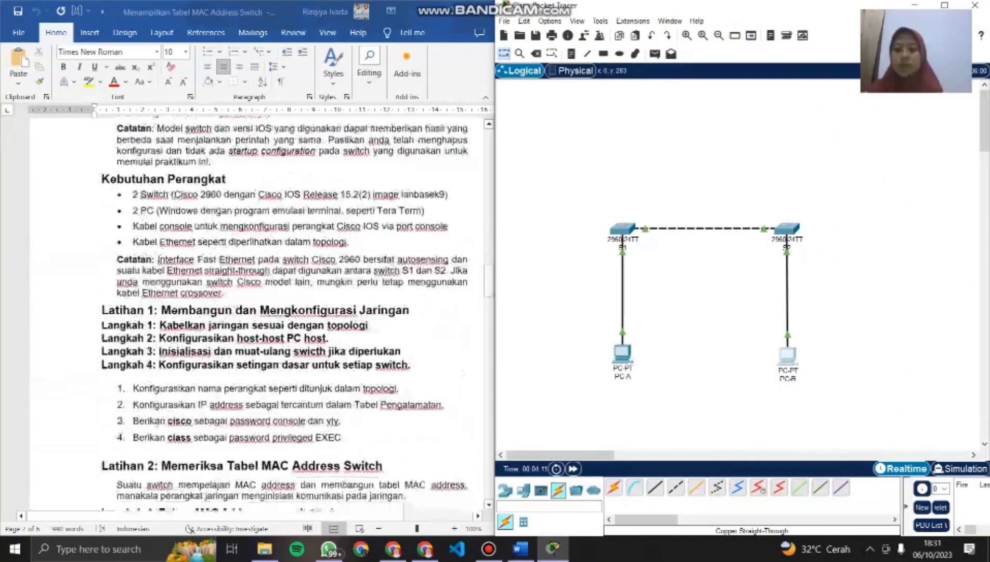
scroll(289, 312, down, 2)
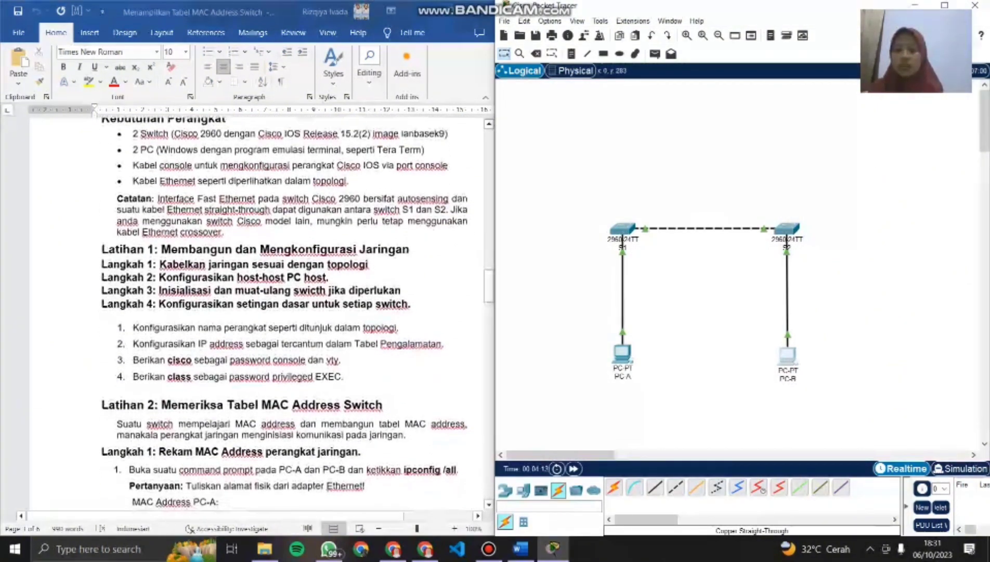
scroll(255, 312, down, 1)
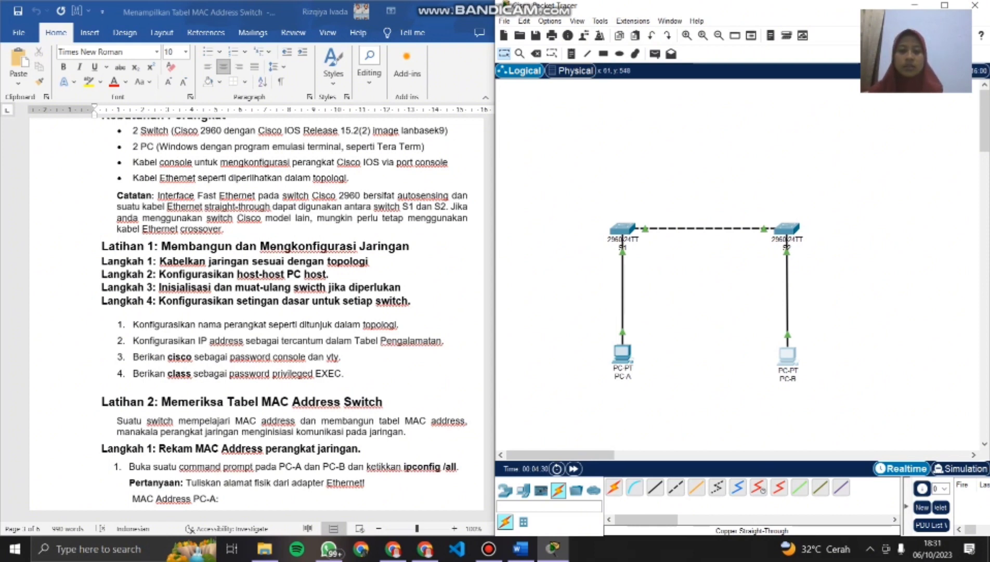
click(622, 353)
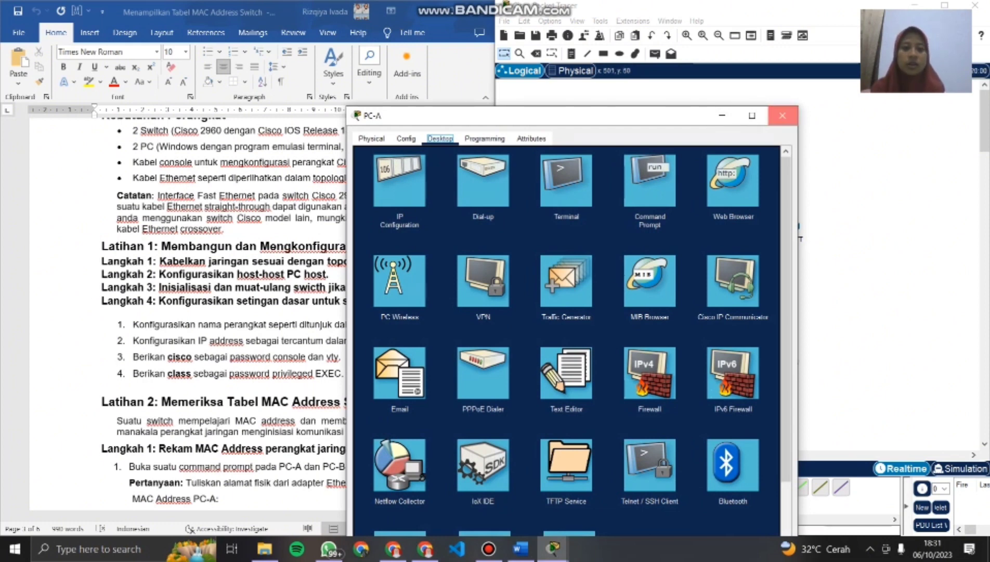
click(782, 115)
click(623, 229)
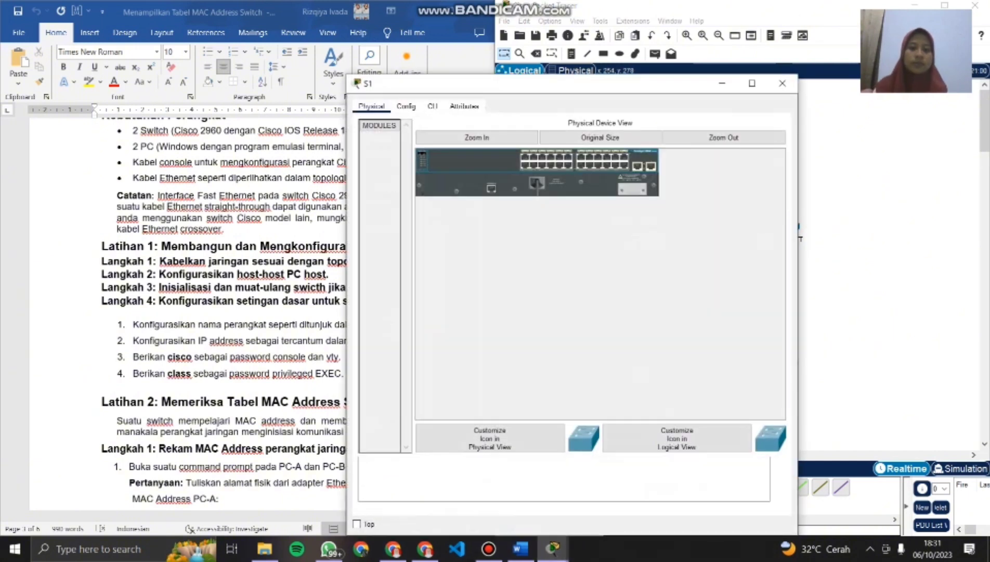
click(432, 106)
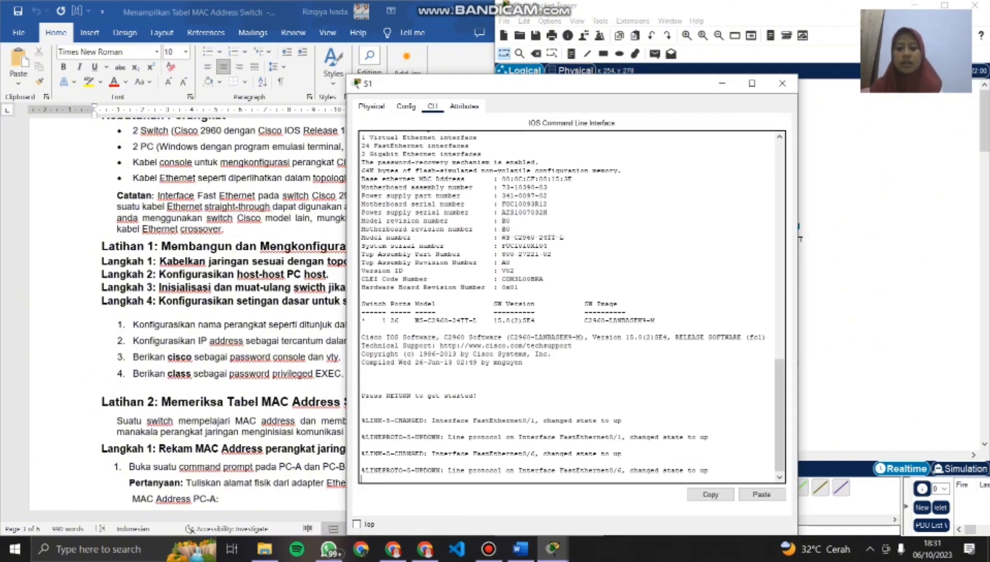
key(Return)
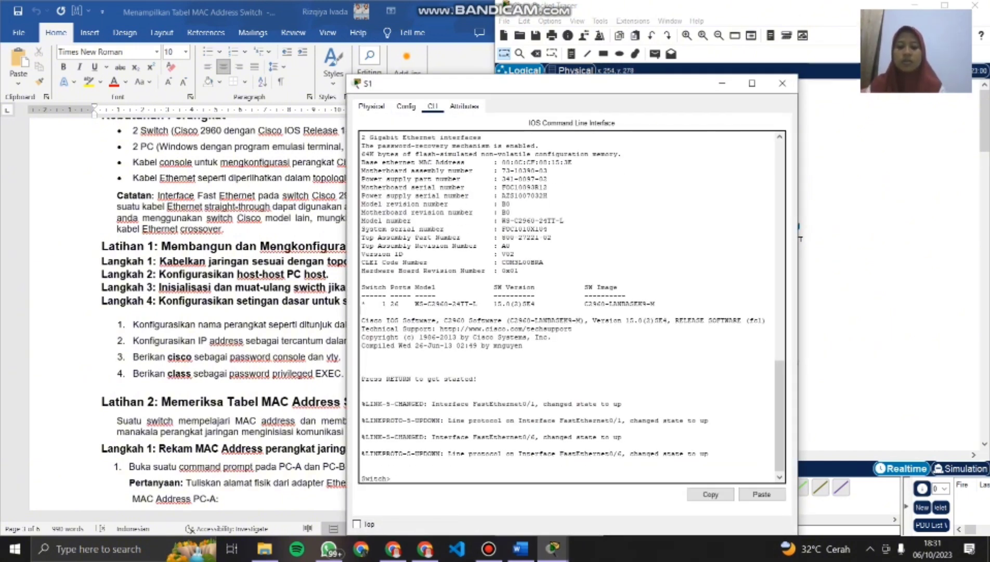
text(enable)
key(Return)
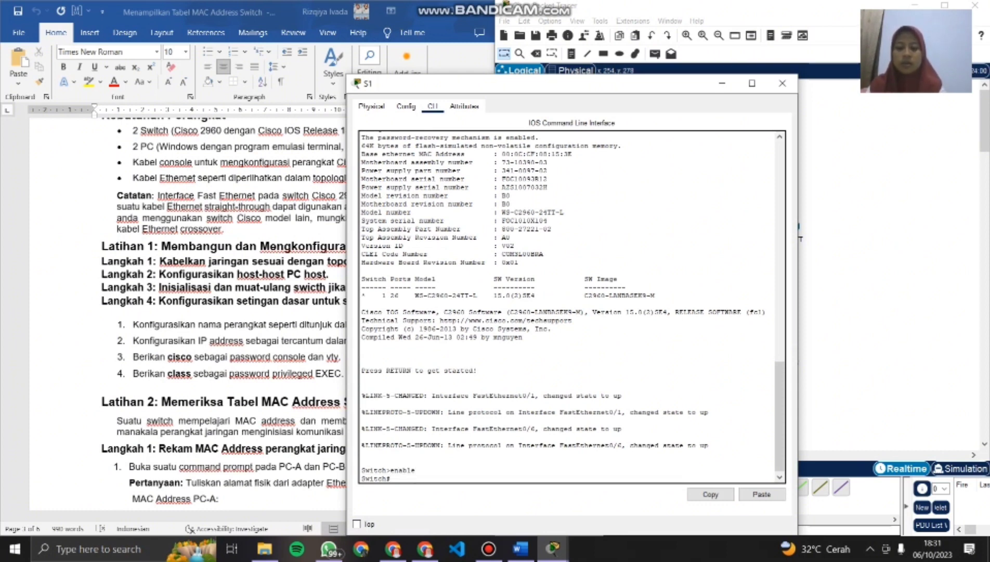
- Enter global configuration mode on S1 with the command configure terminal
text(co)
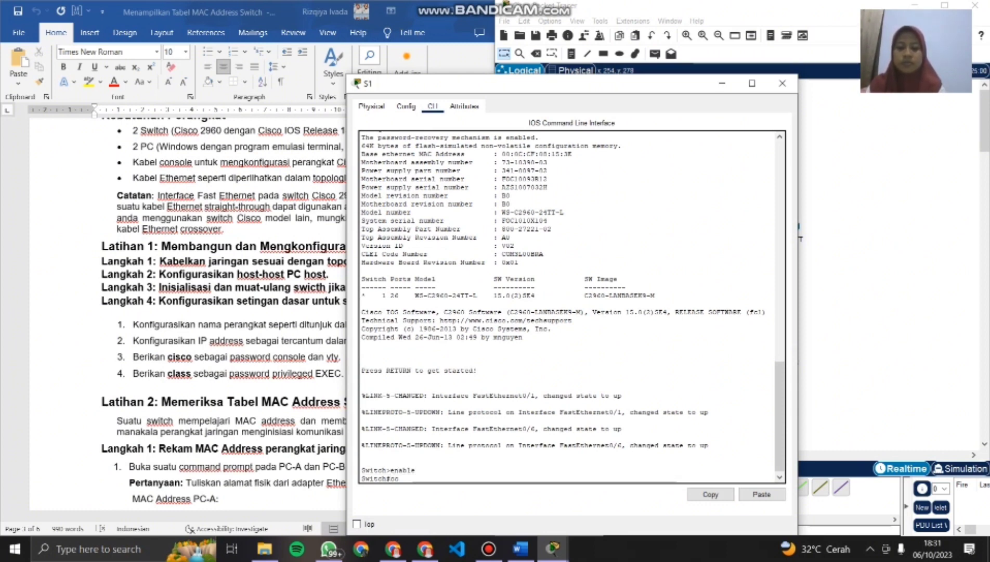
text(nfigu)
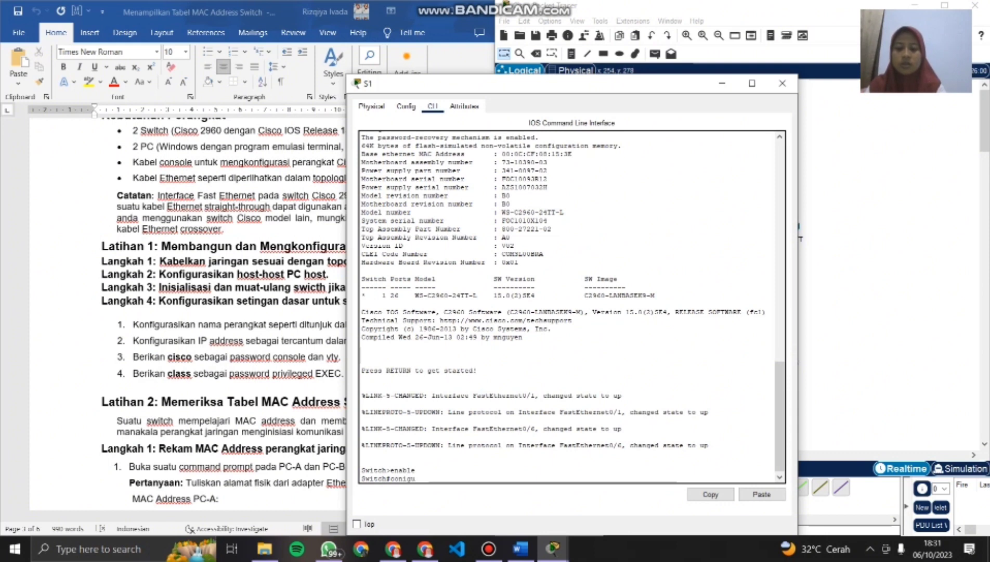
key(BackSpace)
key(BackSpace)
key(BackSpace)
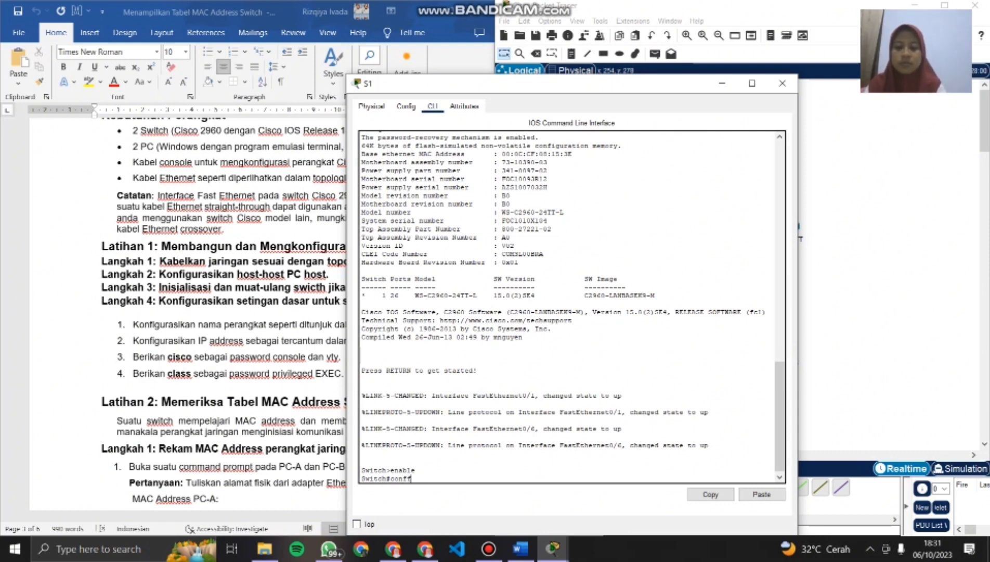
text(igur)
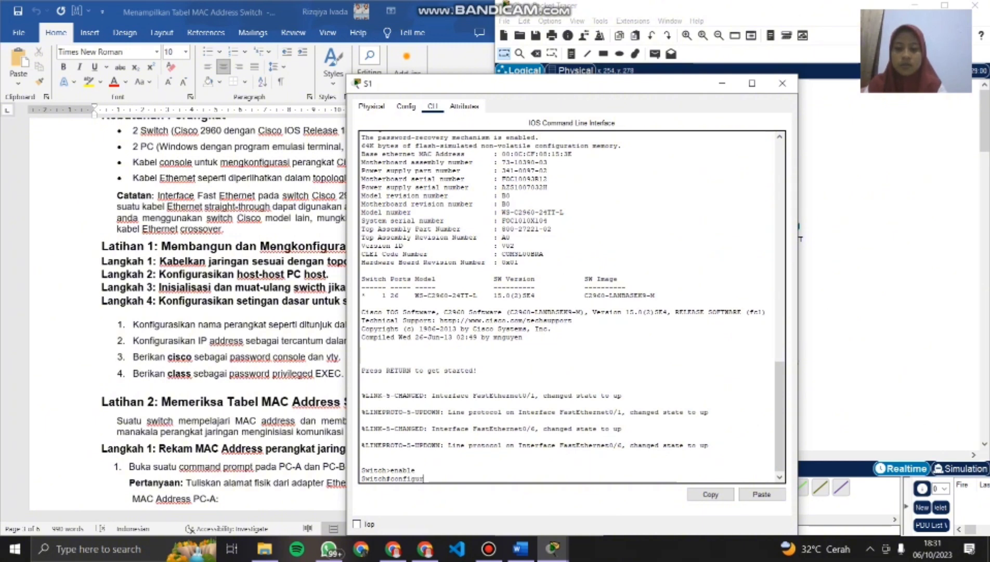
text(e termin)
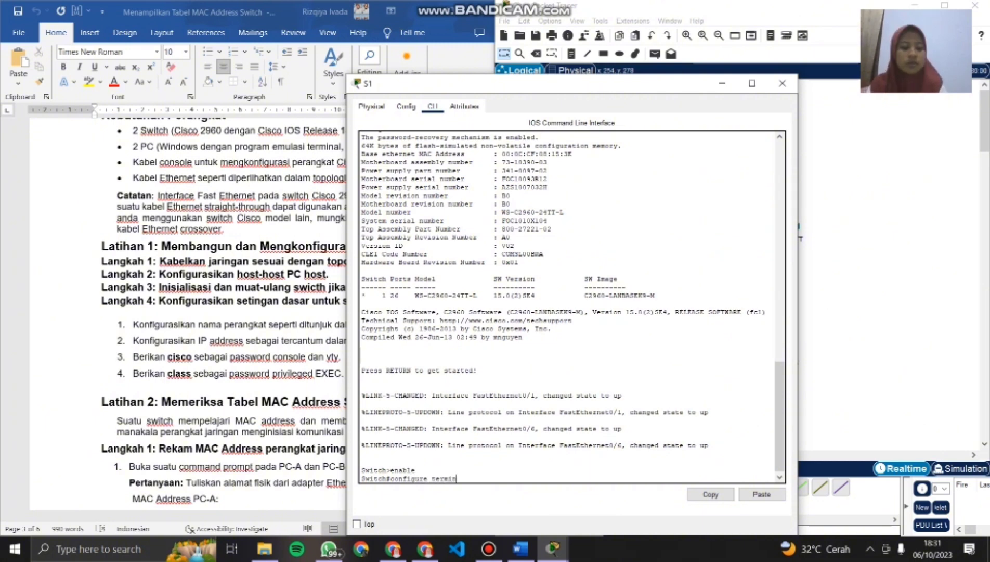
text(al)
key(Return)
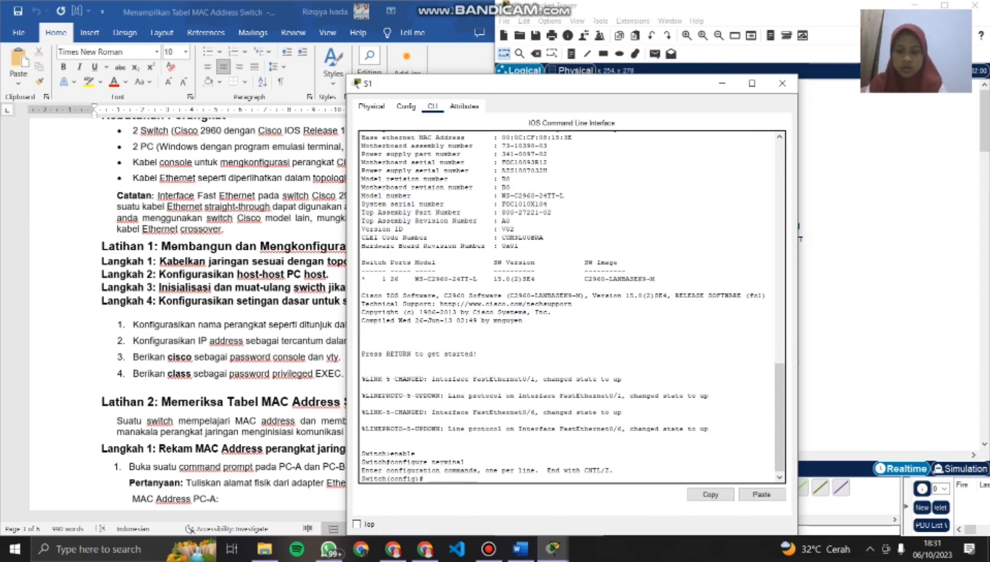
- Set the switch's hostname to s1 from global configuration mode
text(host)
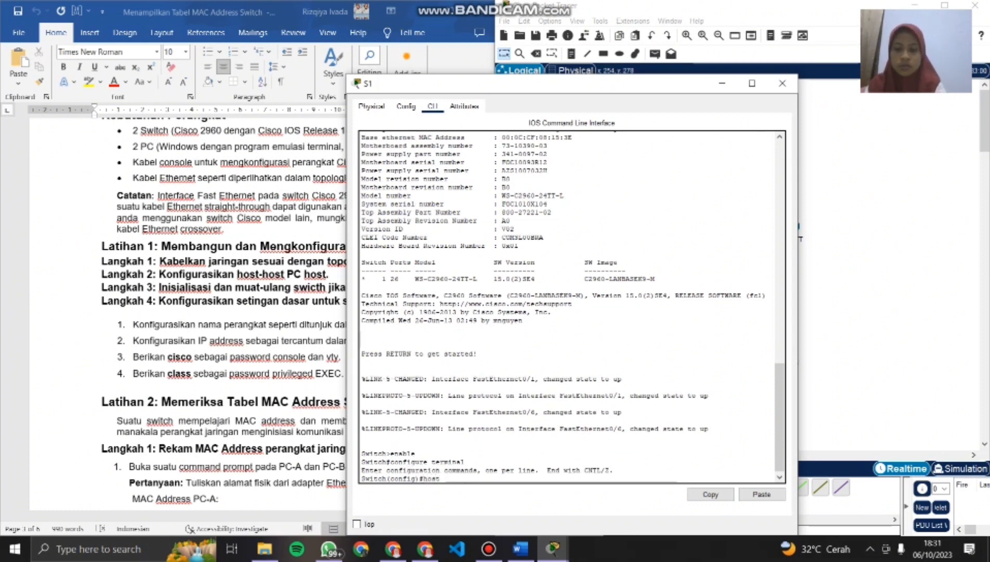
text(name)
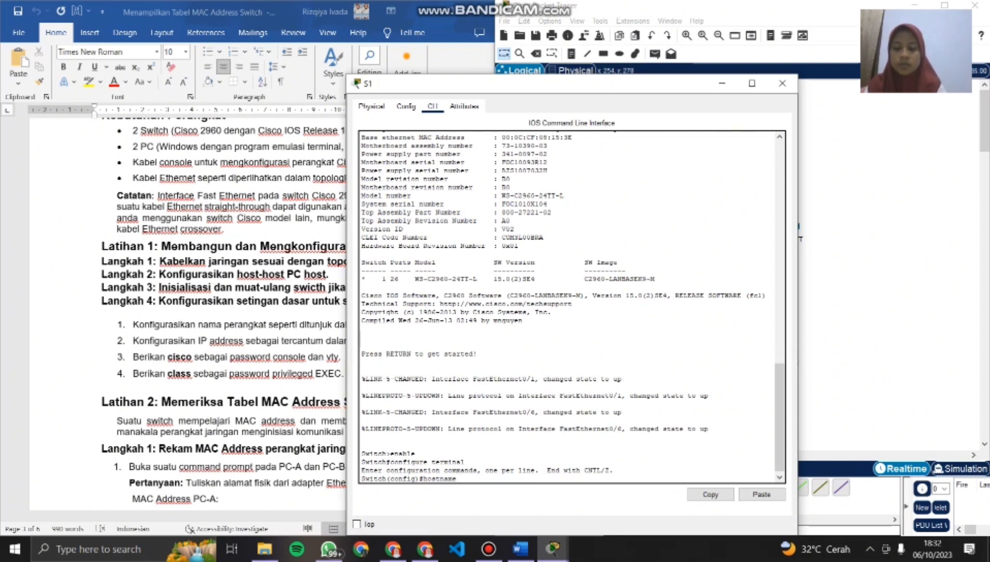
text( s1)
key(Return)
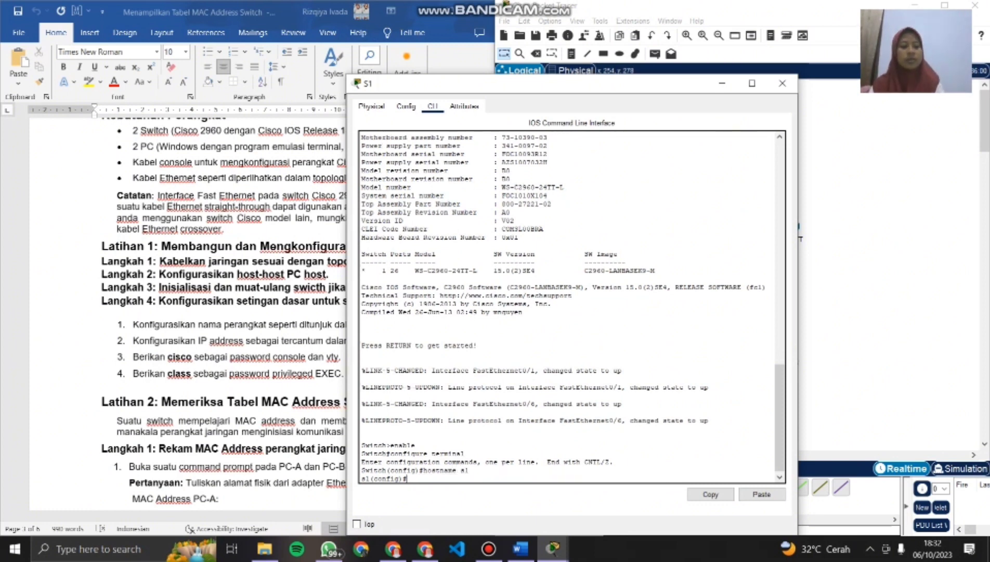
- Enter interface configuration mode for VLAN 1 on S1 with the command interface vlan 1
text(in)
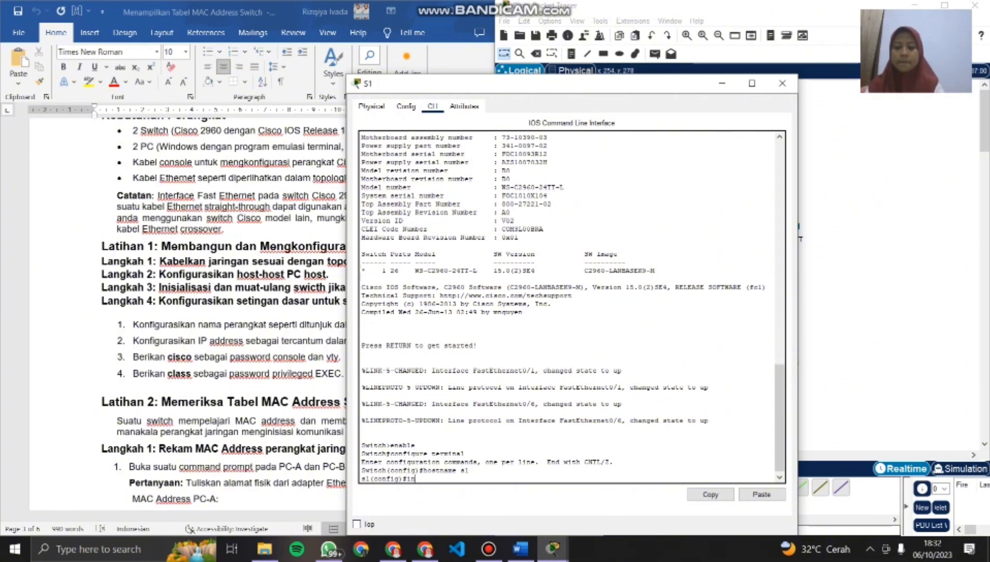
text(ter)
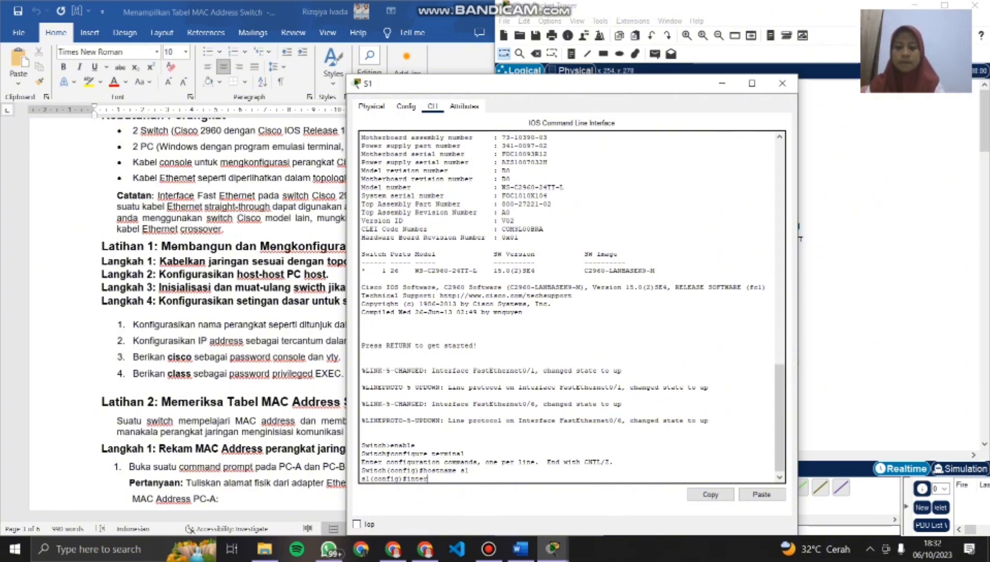
text(fa)
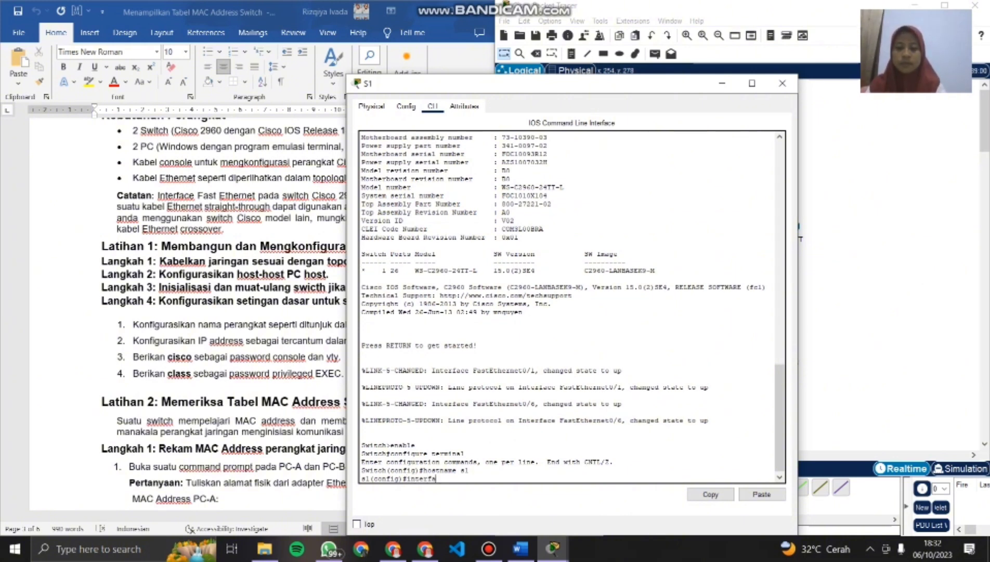
text(c)
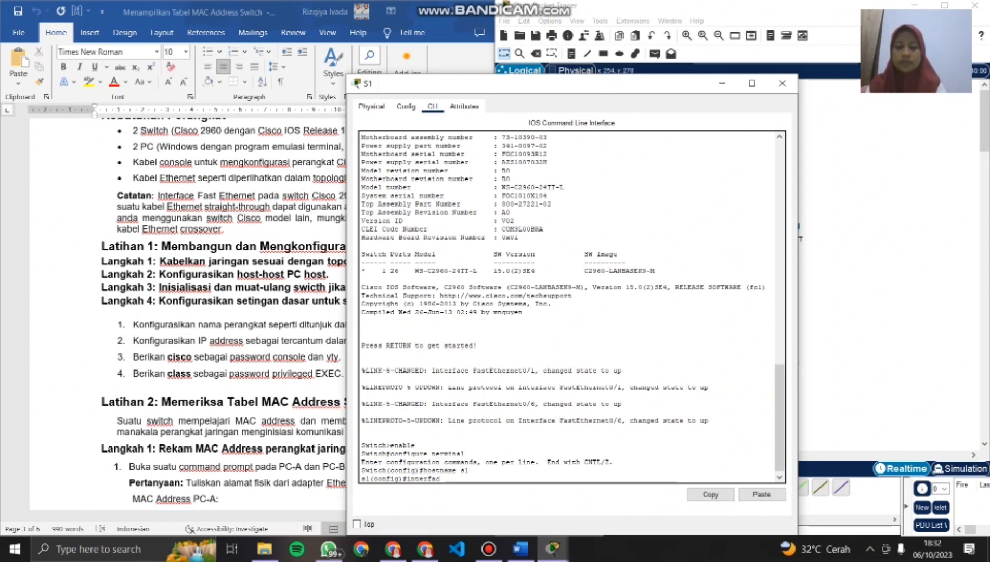
text(e vla)
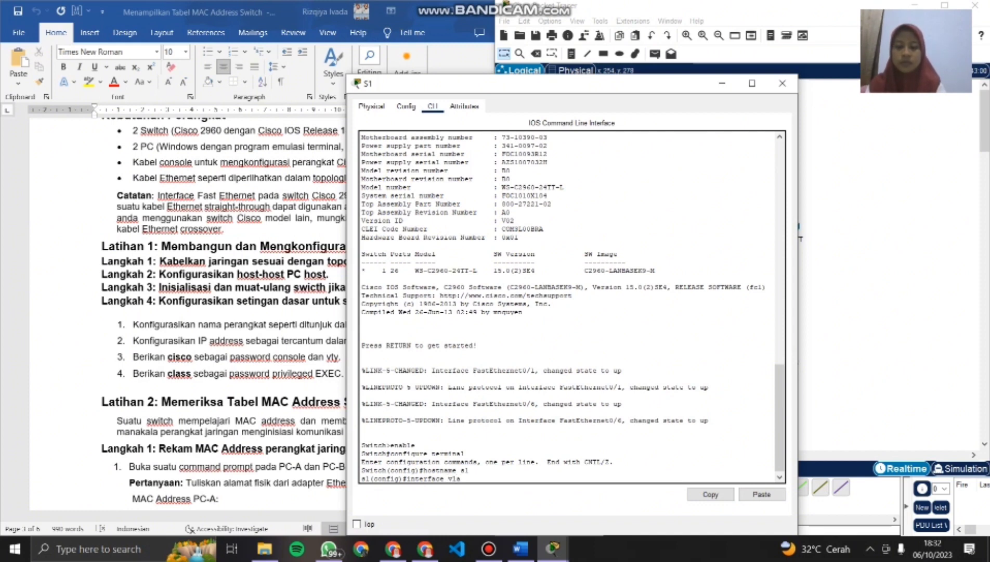
text(n 1)
key(Return)
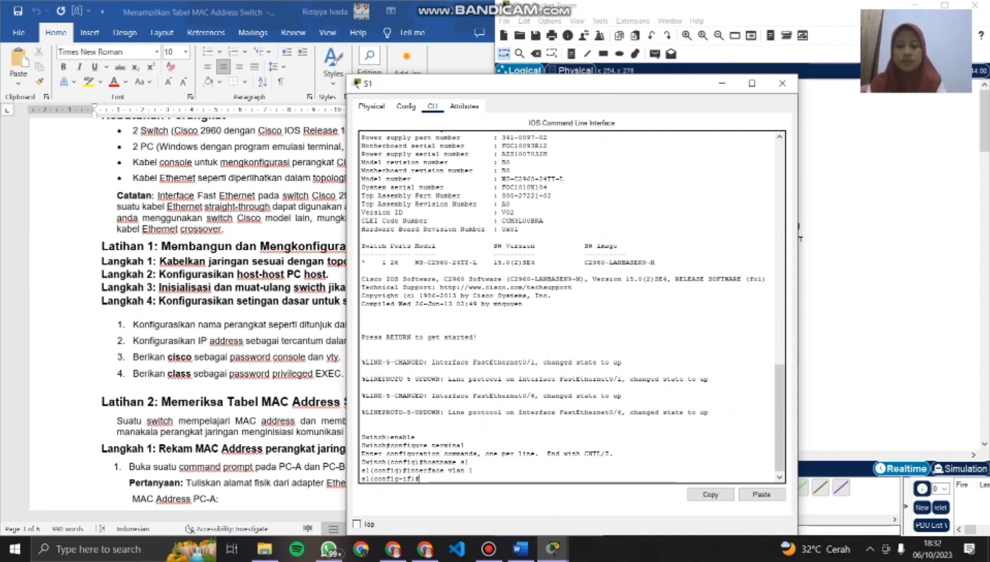
- Assign S1's VLAN 1 interface the IP address 192.168.1.11 with subnet mask 255.255.255.0, following the lab document's addressing table
text(i)
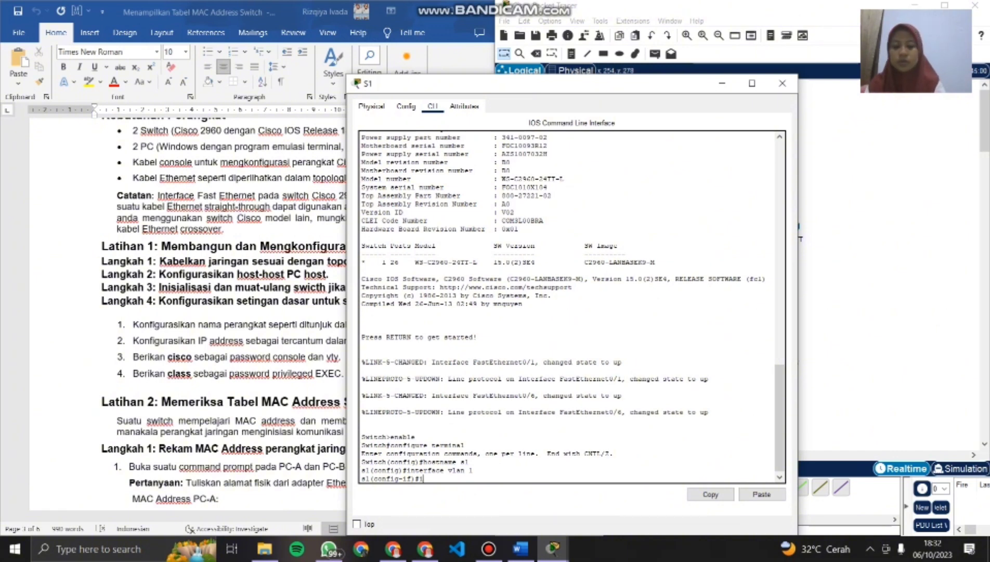
text(p address)
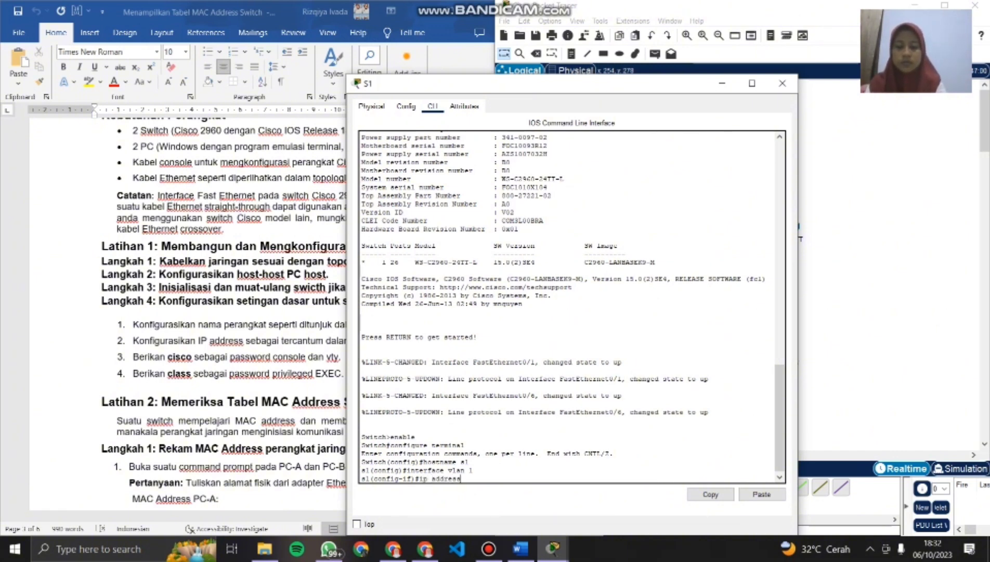
text( 192)
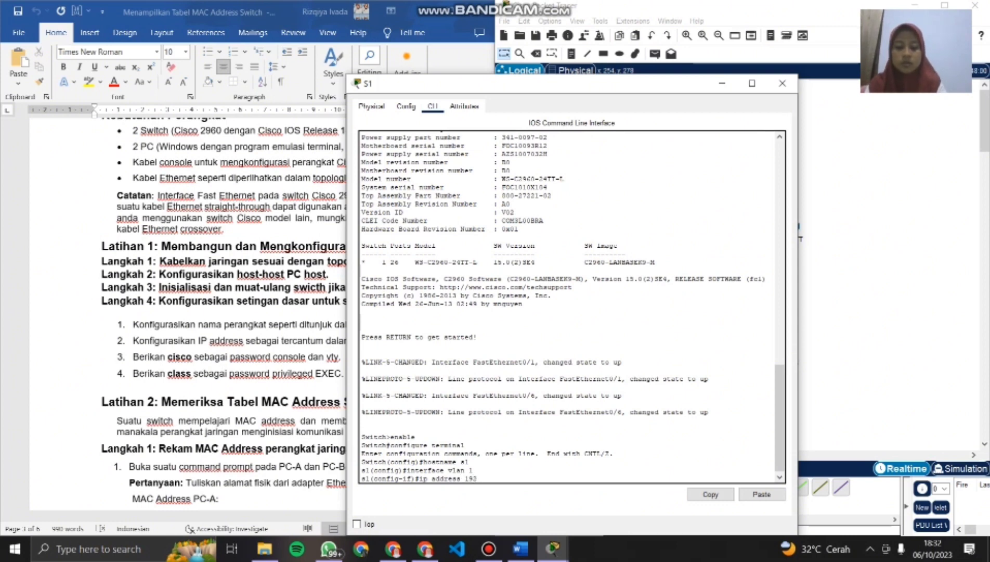
text(.168)
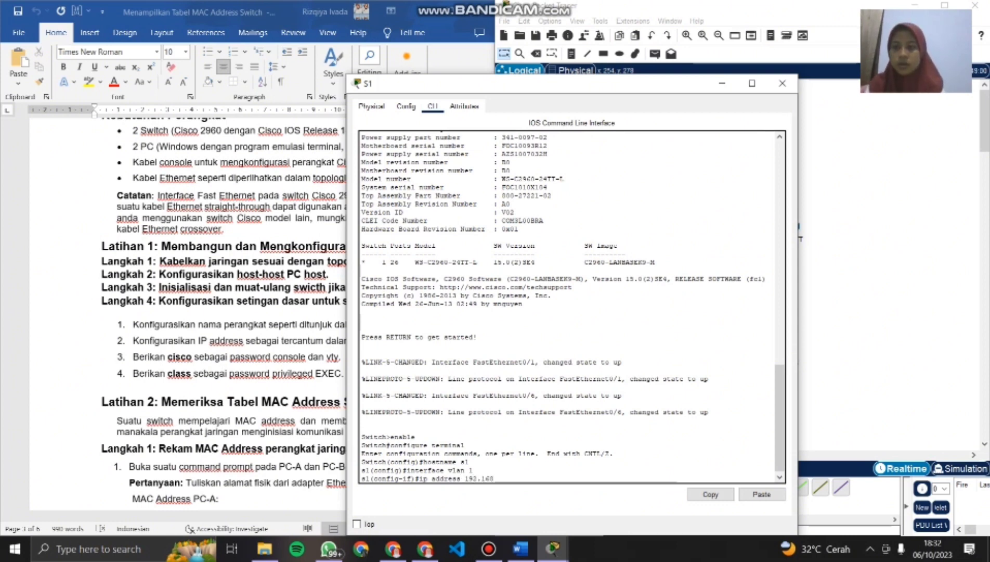
scroll(223, 312, up, 10)
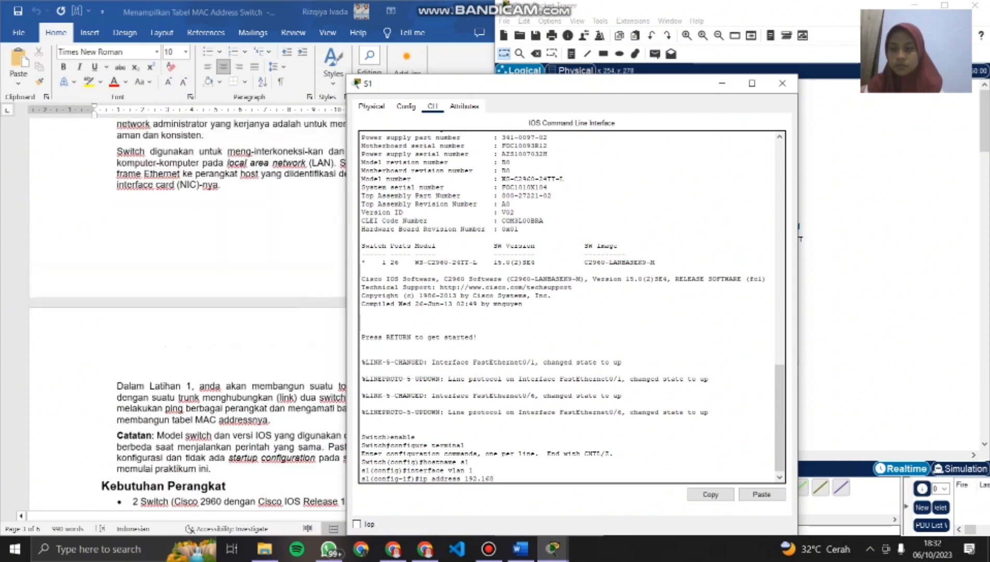
scroll(223, 312, down, 1)
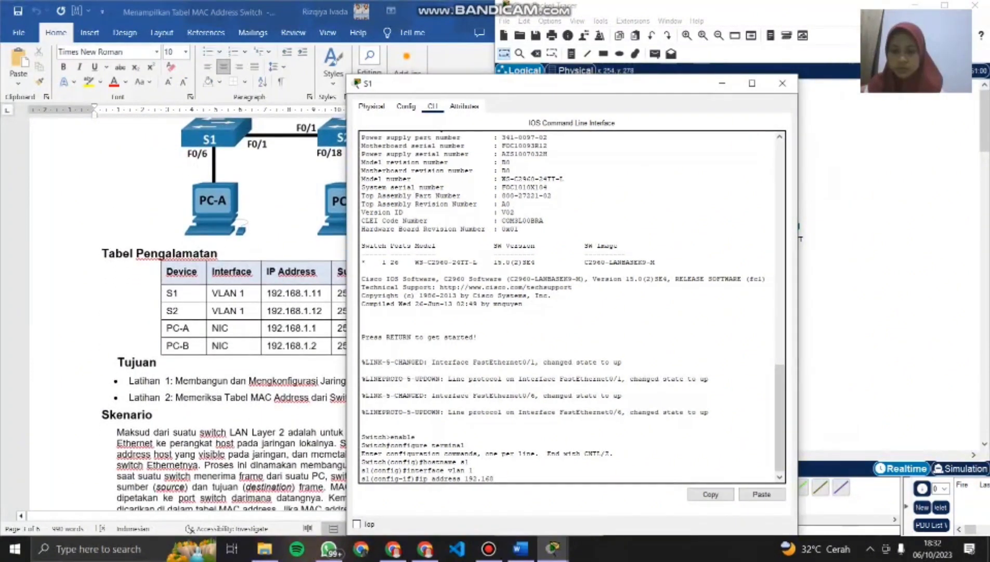
text(.)
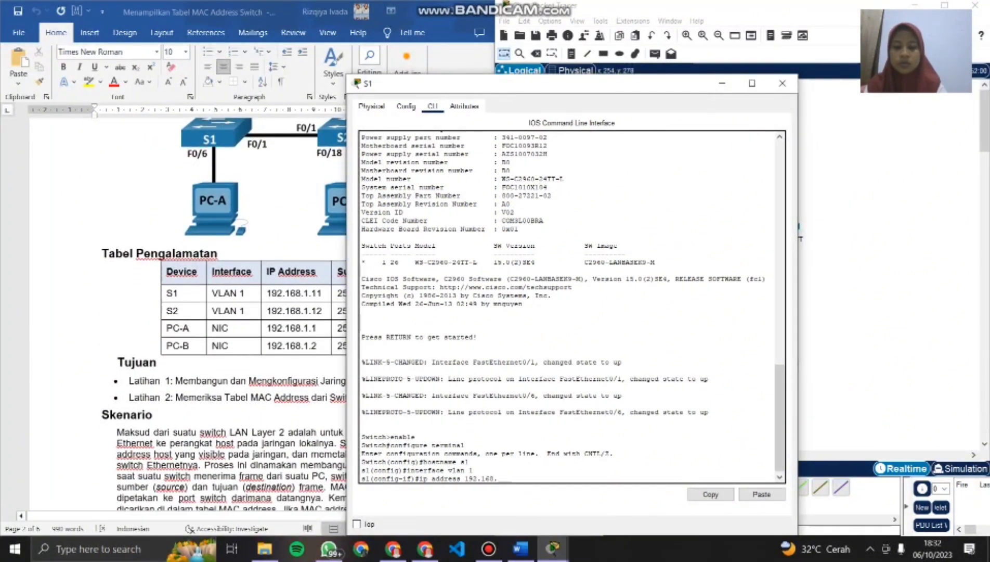
text(1.11 255)
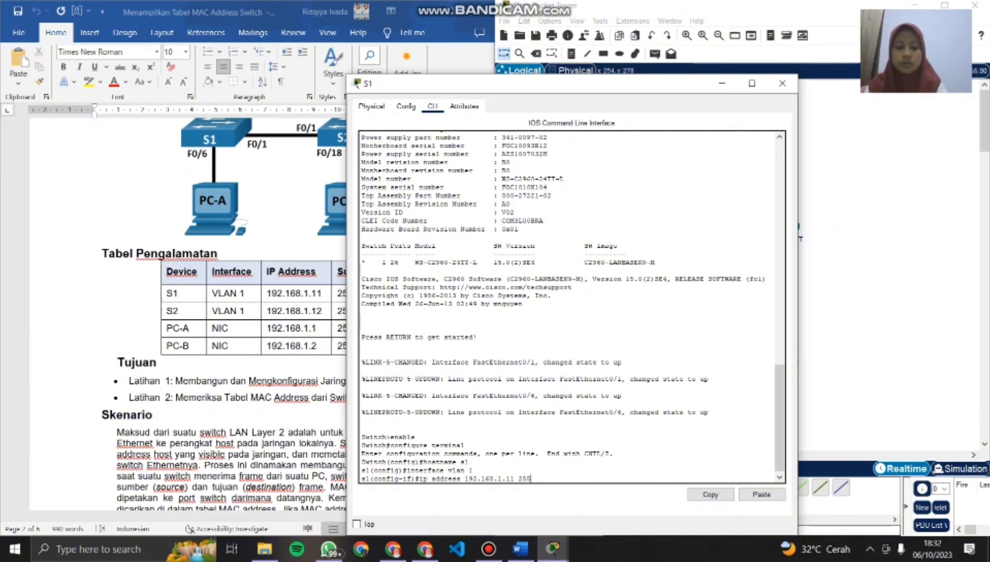
text(.255.255)
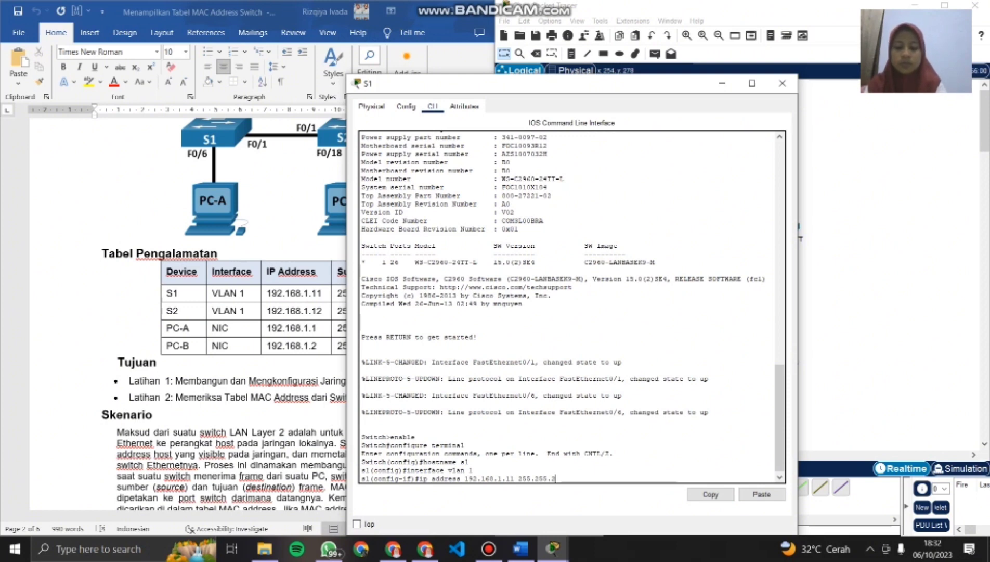
text(.0)
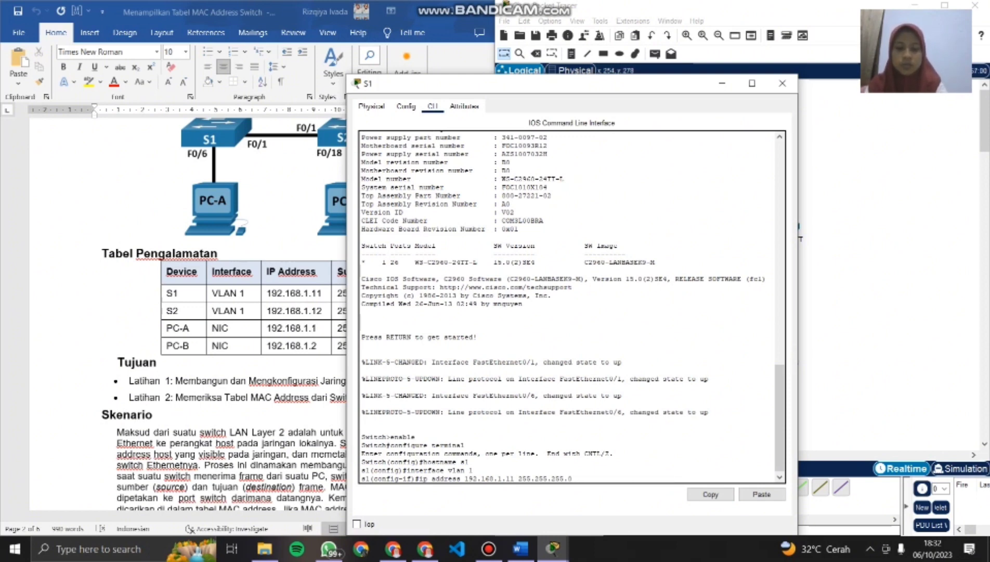
key(Return)
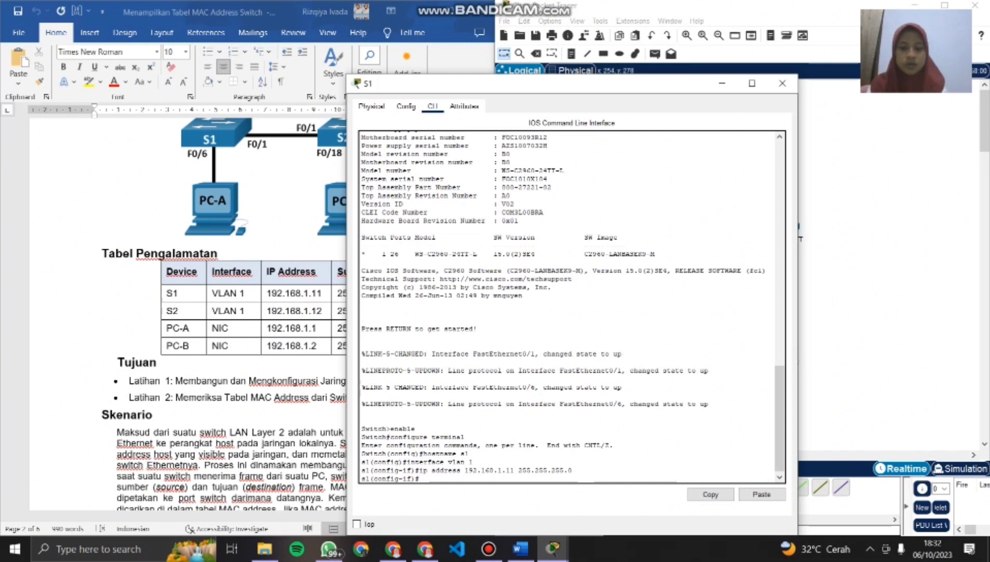
- Enable the VLAN 1 interface with no shutdown and return to global configuration mode with exit
text(no )
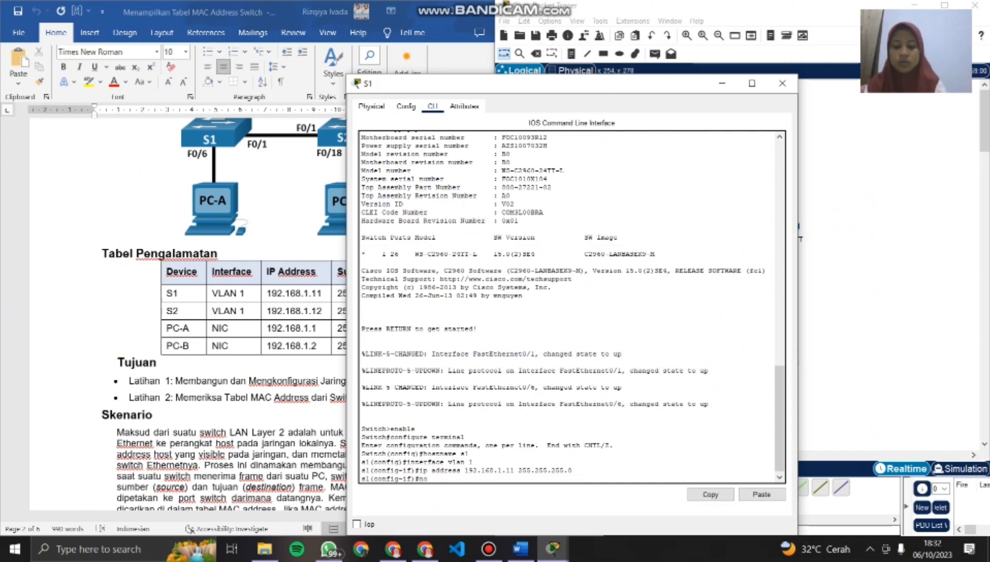
text(shutdown)
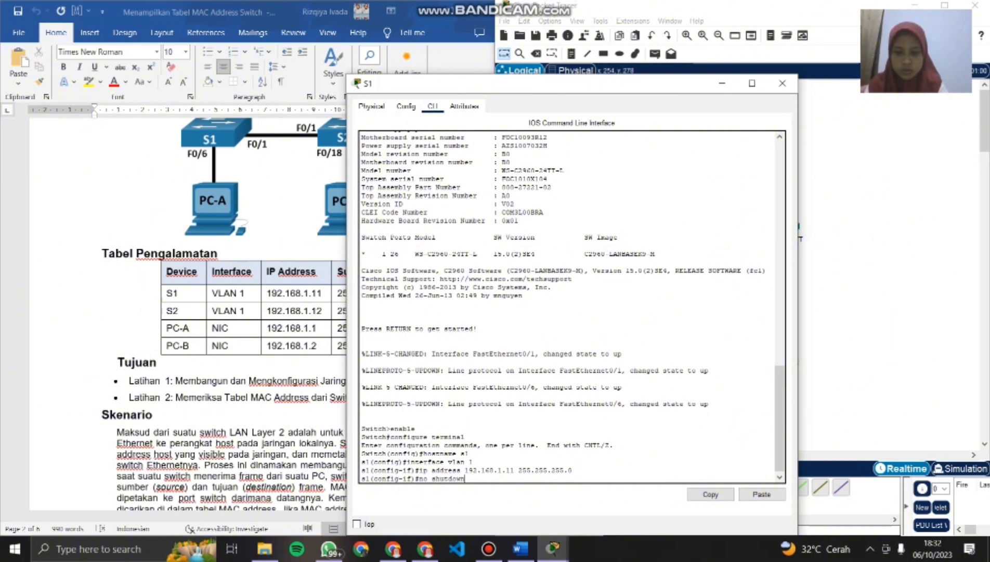
key(Return)
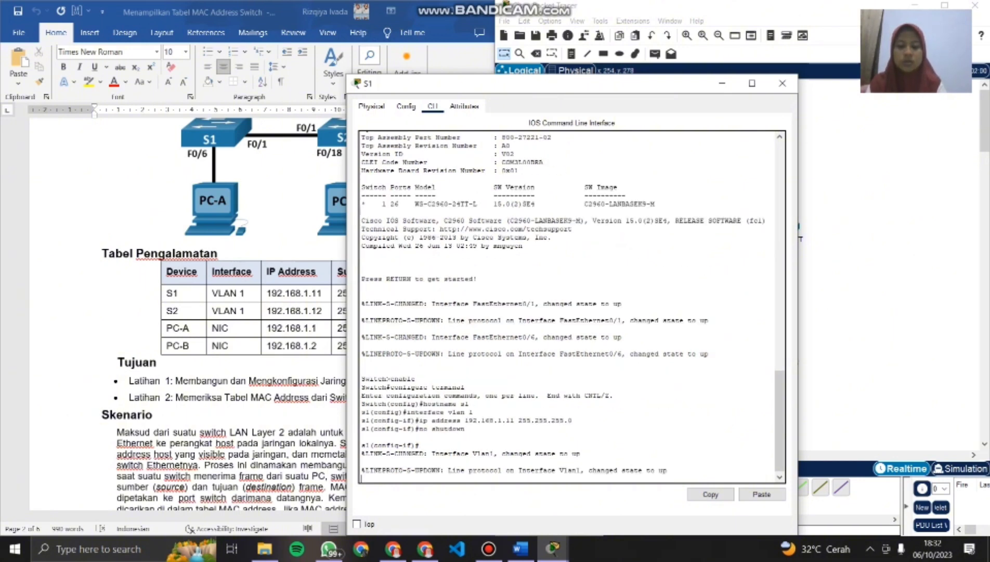
key(Return)
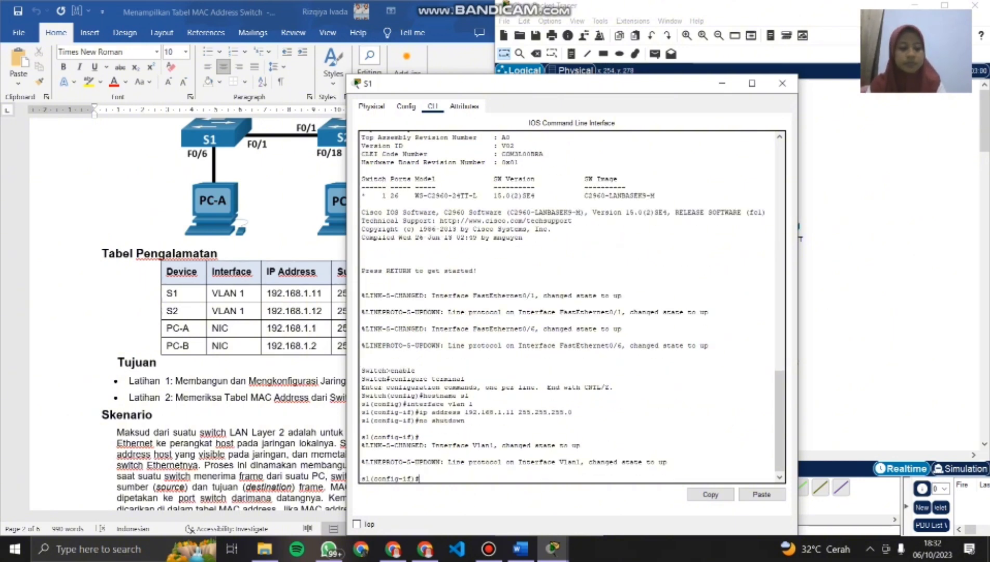
text(exi)
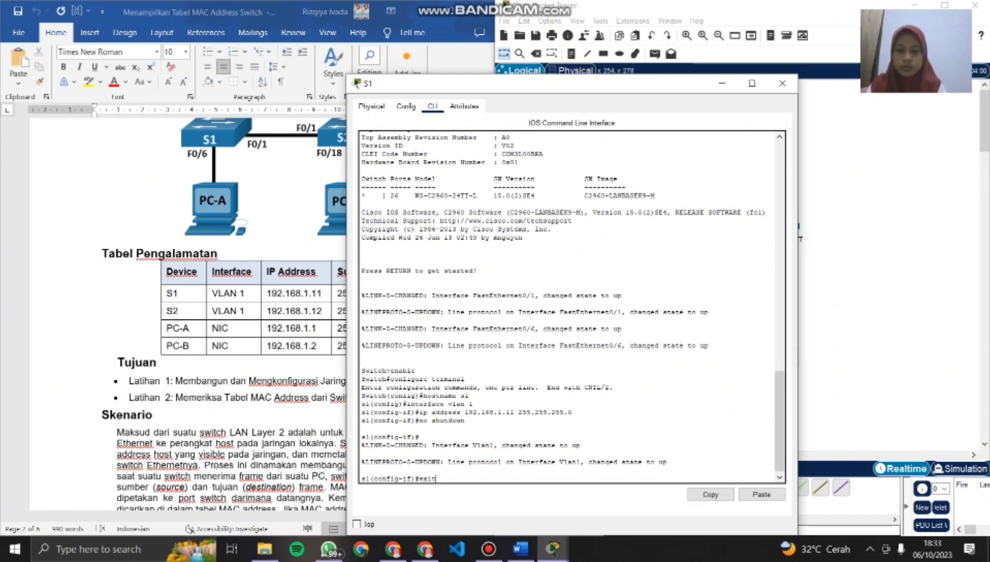
text(t)
key(Return)
- Enter line console 0 on S1 and set the console password given in the lab document
text(li)
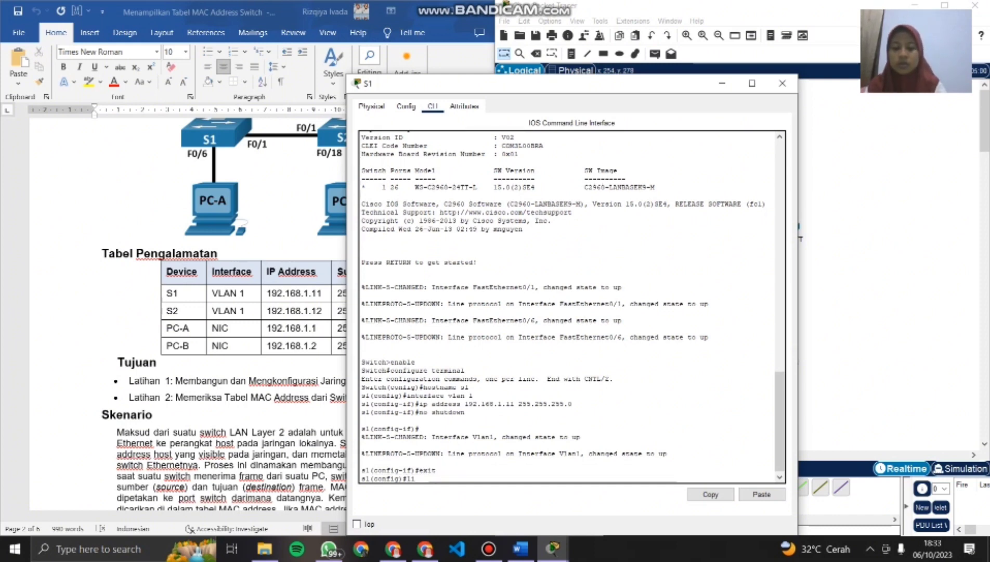
text(ne consol)
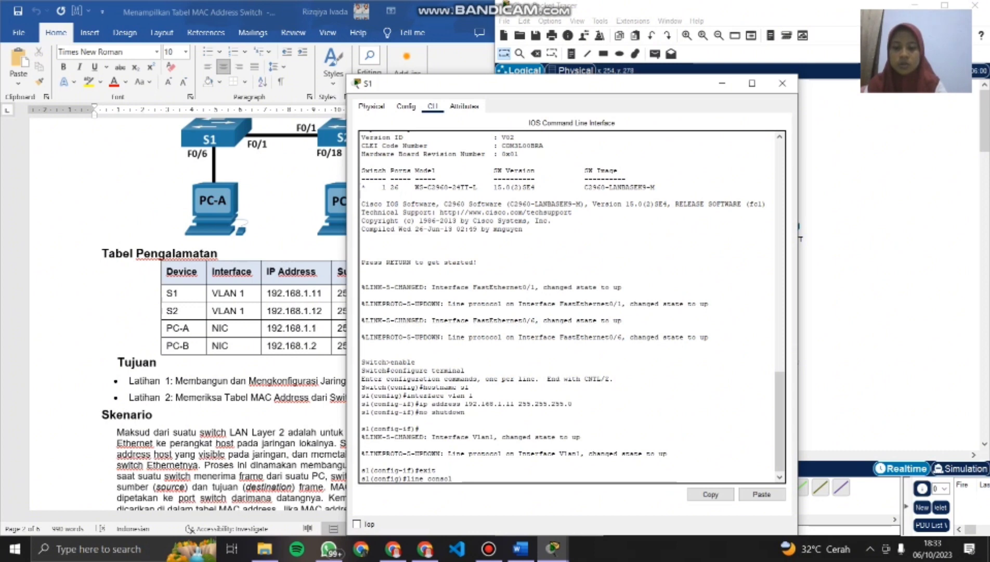
text(e 0)
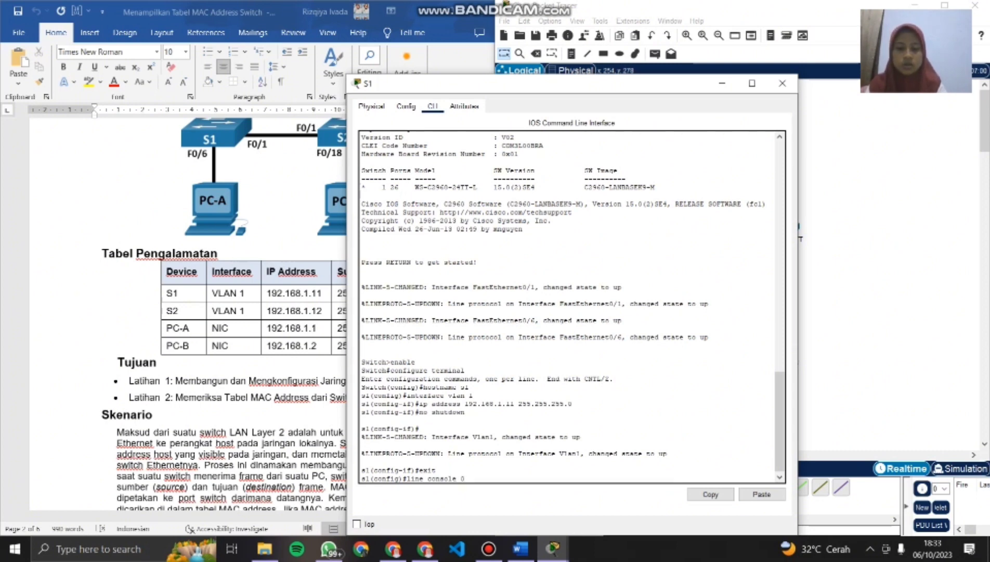
key(Return)
text(pas)
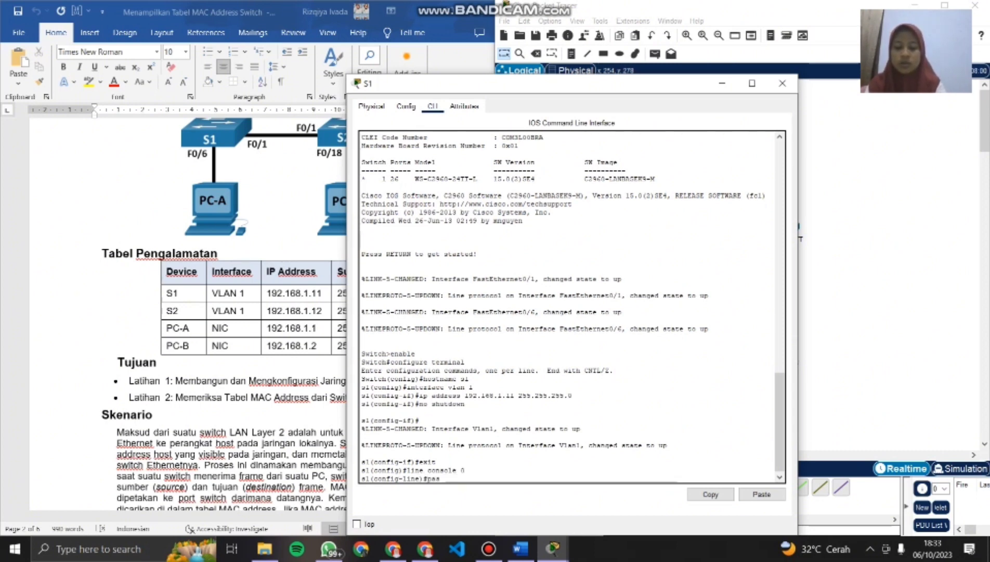
text(sword)
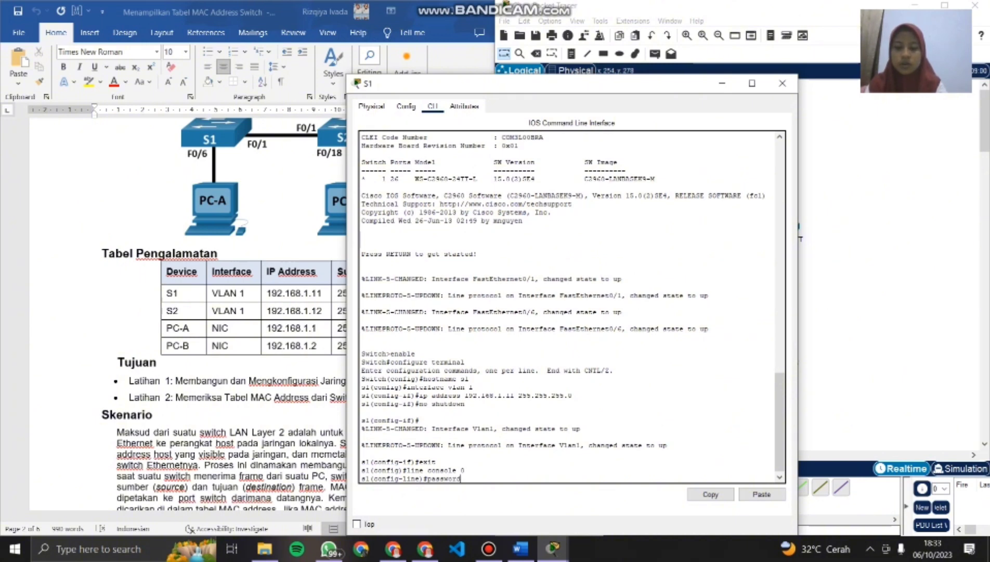
text( cisco)
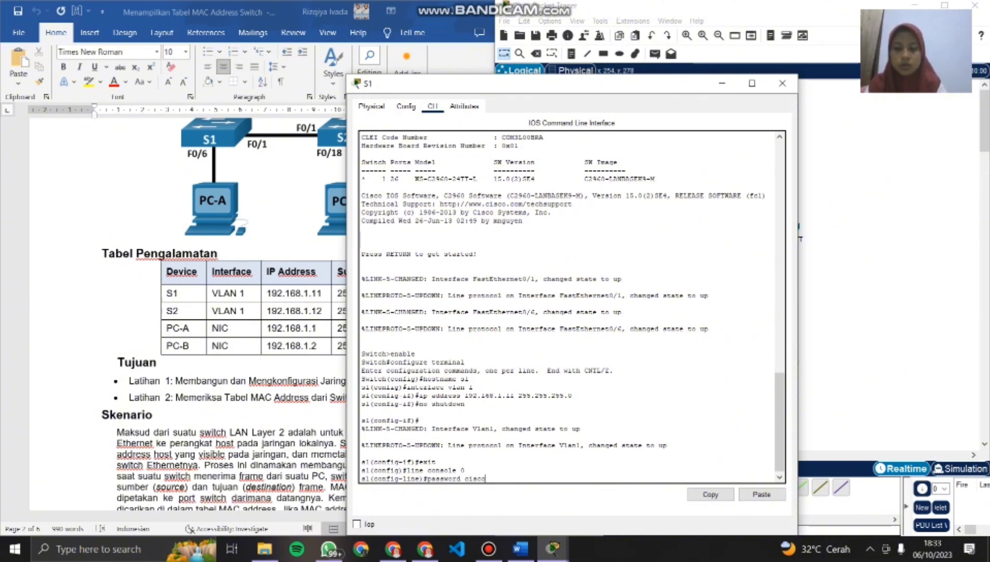
key(Return)
- Require a login on the console line with login, and return to global configuration mode with exit
text(login)
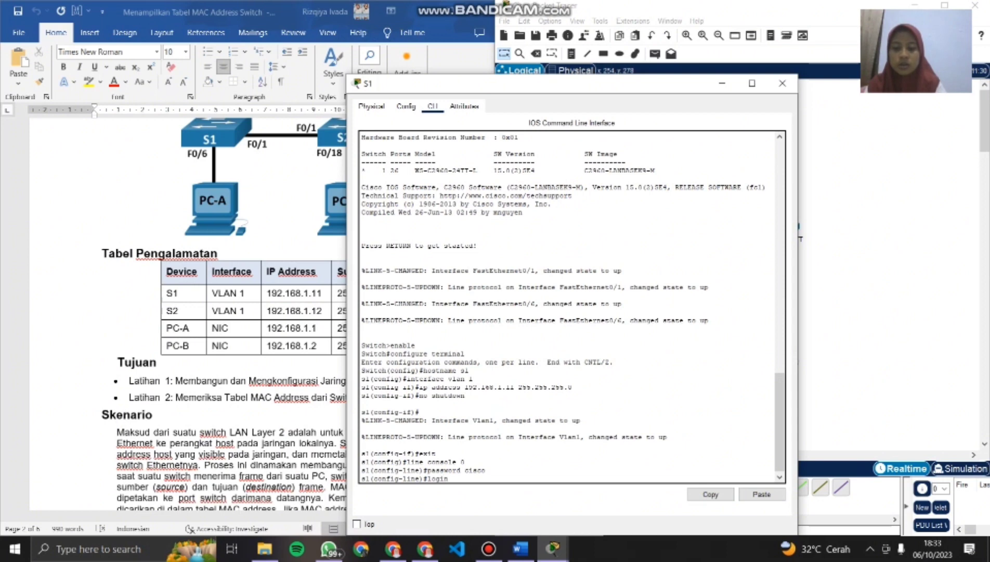
key(Return)
text(exit)
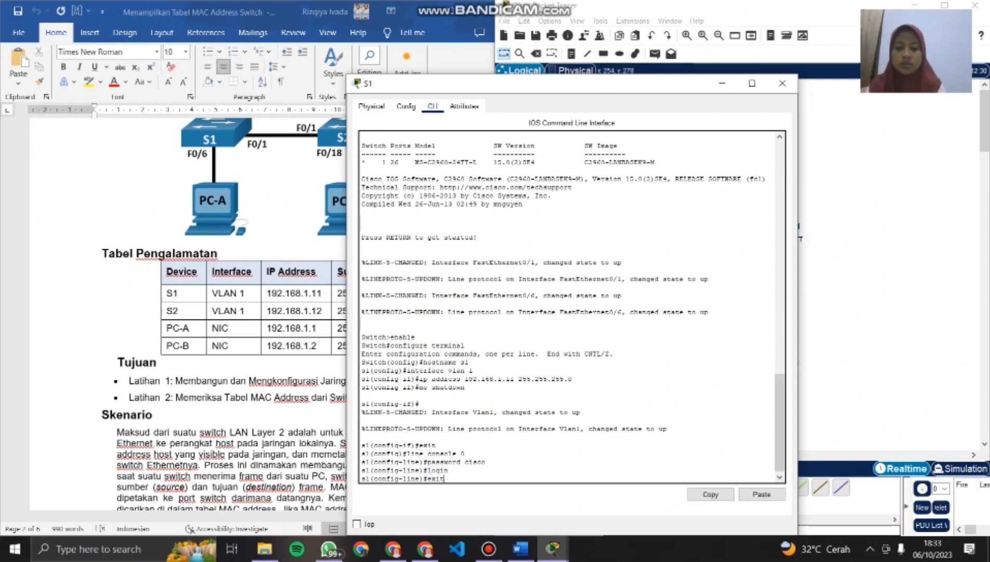
key(Return)
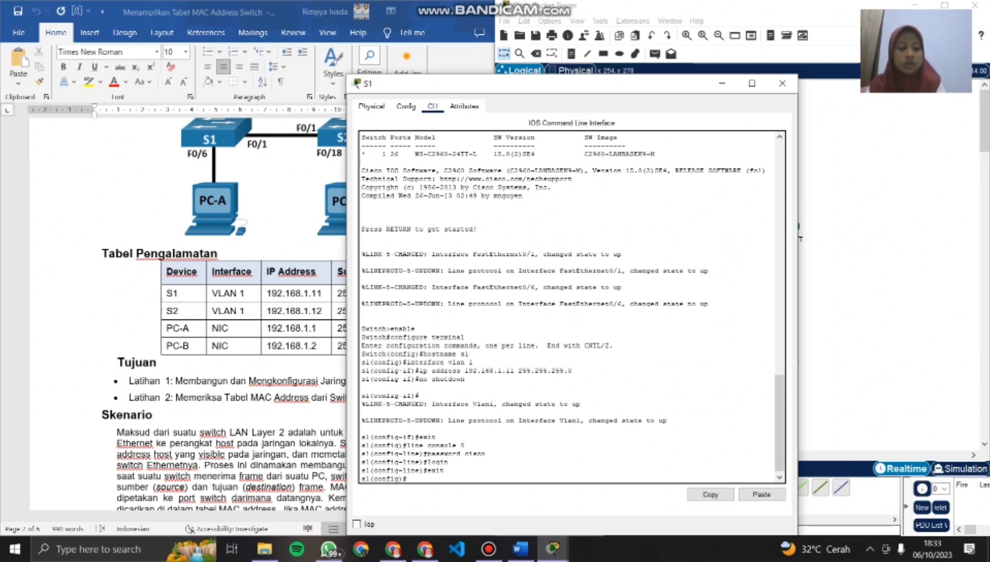
- Enter configuration mode for S1's virtual terminal lines with line vty 0 15
text(line)
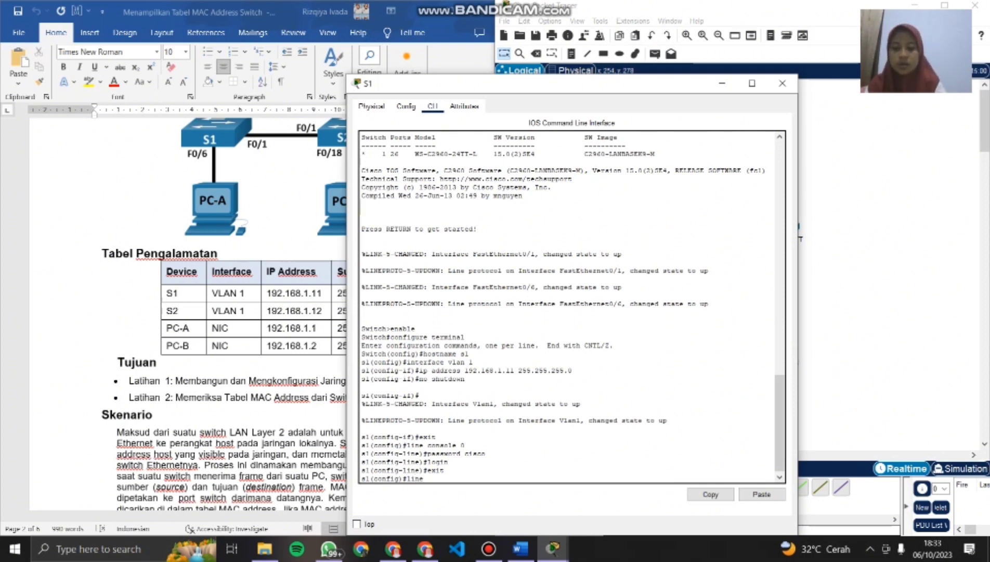
text( vty)
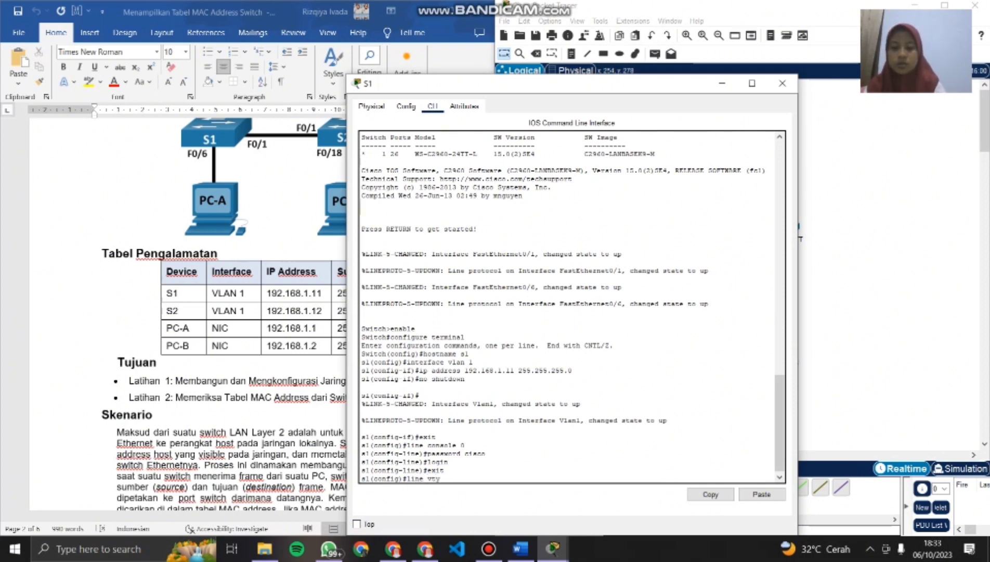
text( vty)
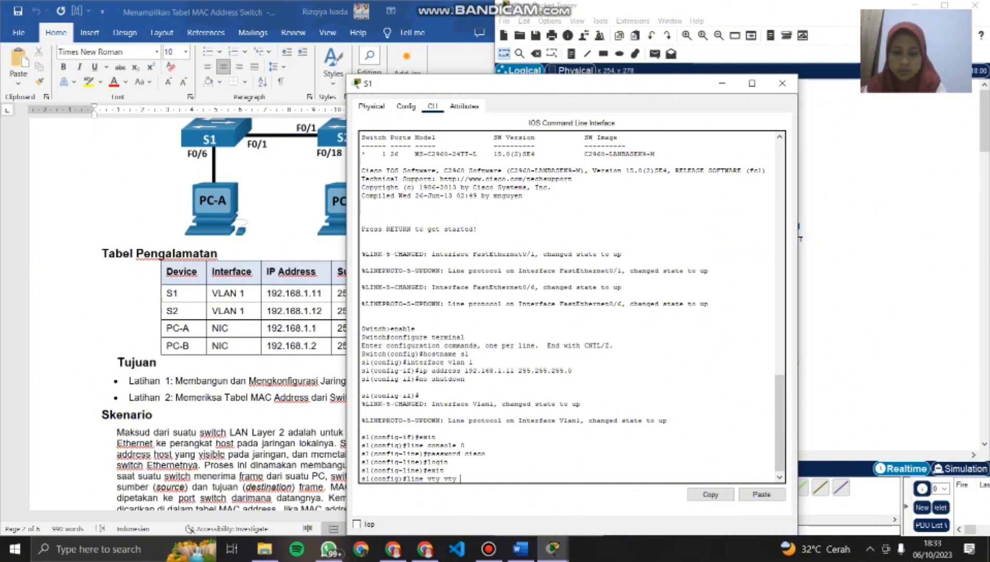
text( 0 15)
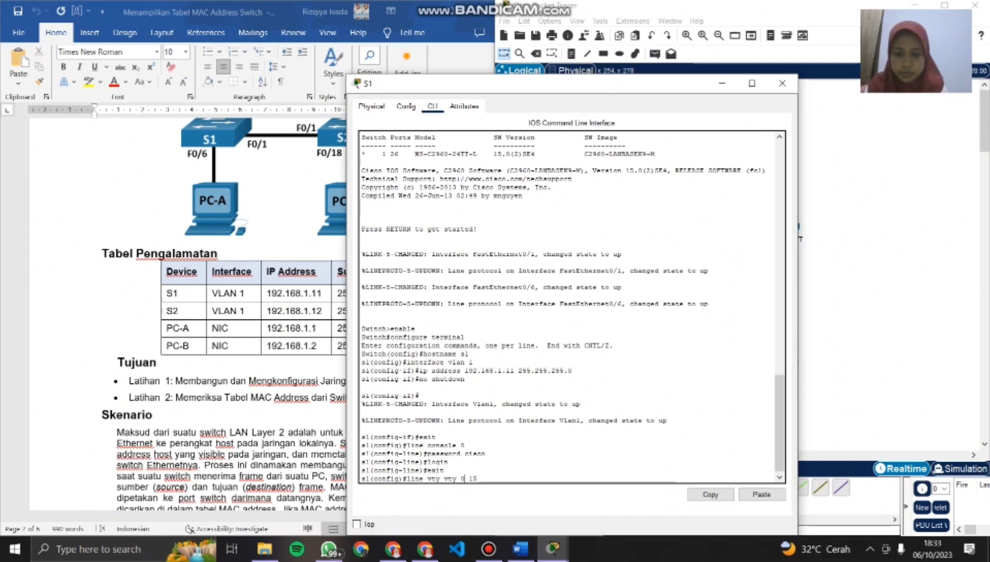
key(Left)
key(BackSpace)
key(BackSpace)
key(BackSpace)
key(BackSpace)
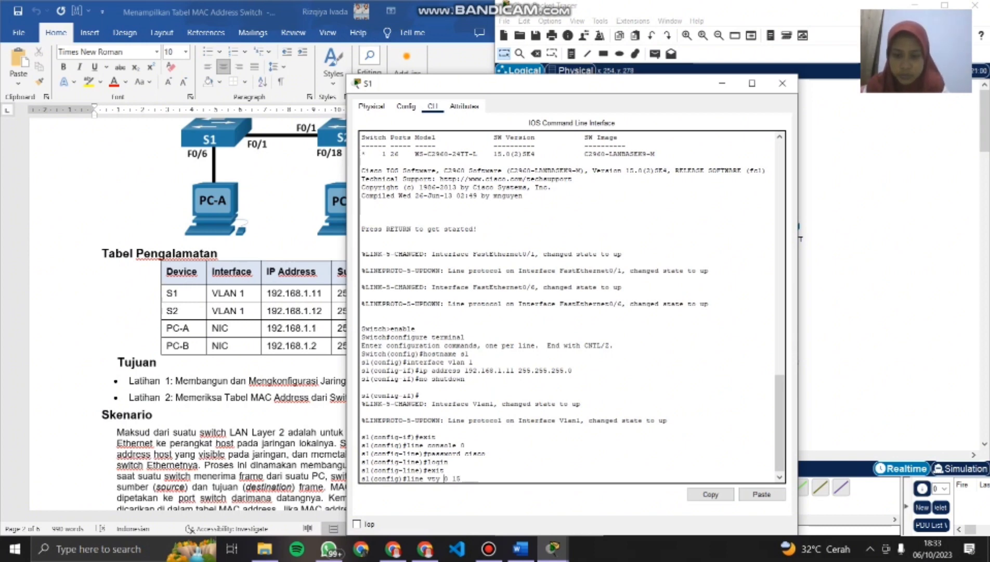
key(Return)
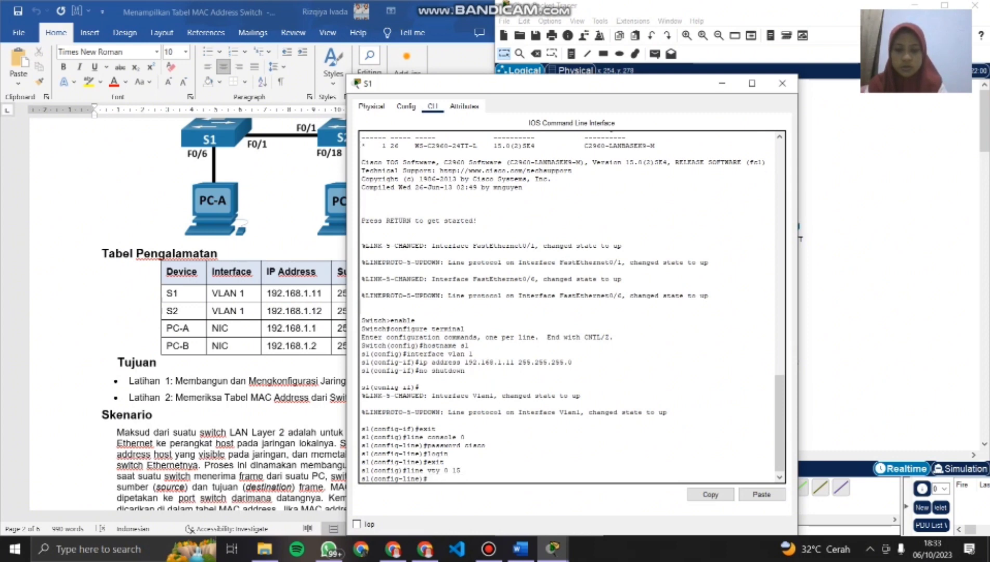
- Set the vty line password given in the lab document and return to global configuration mode with exit
text(pass)
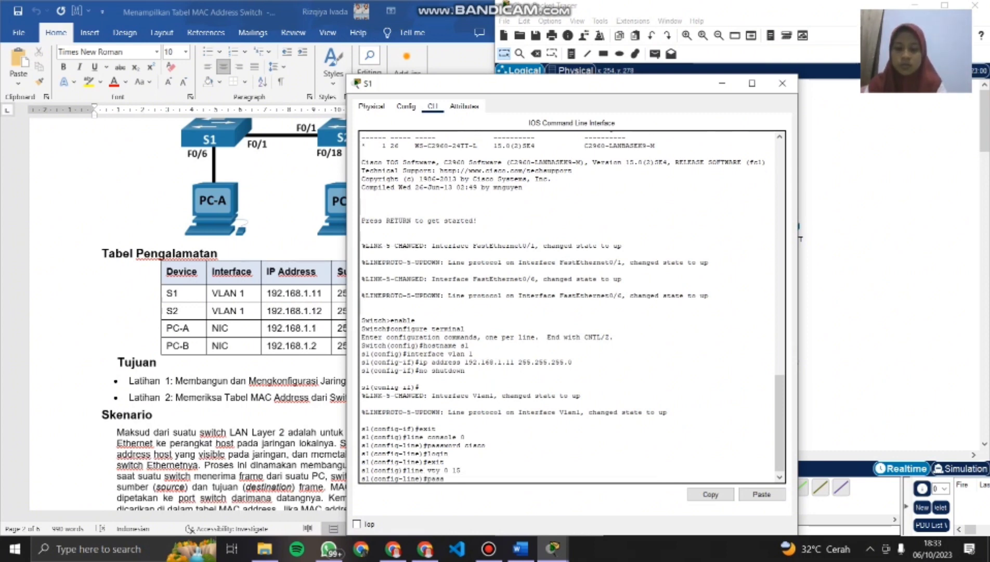
text(word)
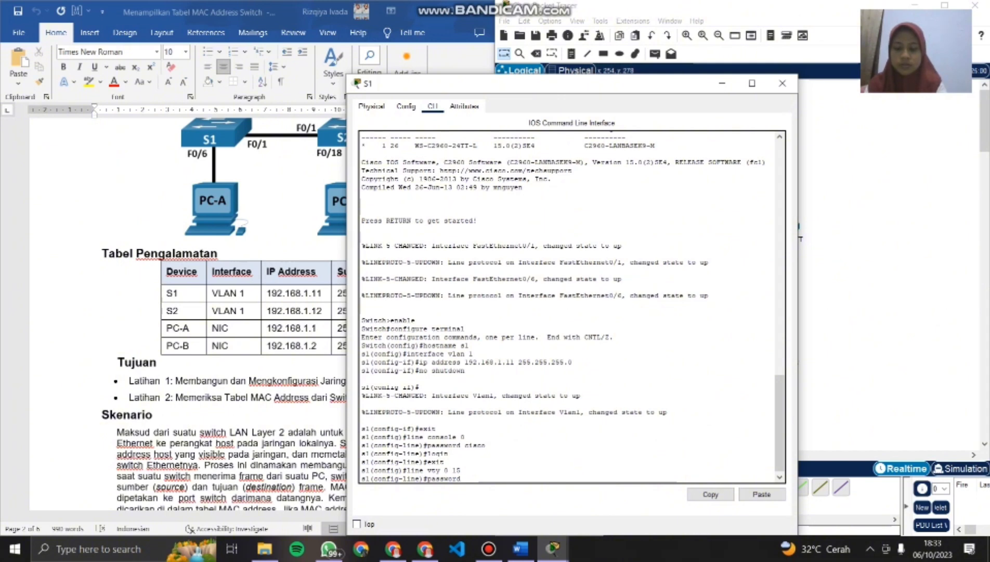
text( cisco)
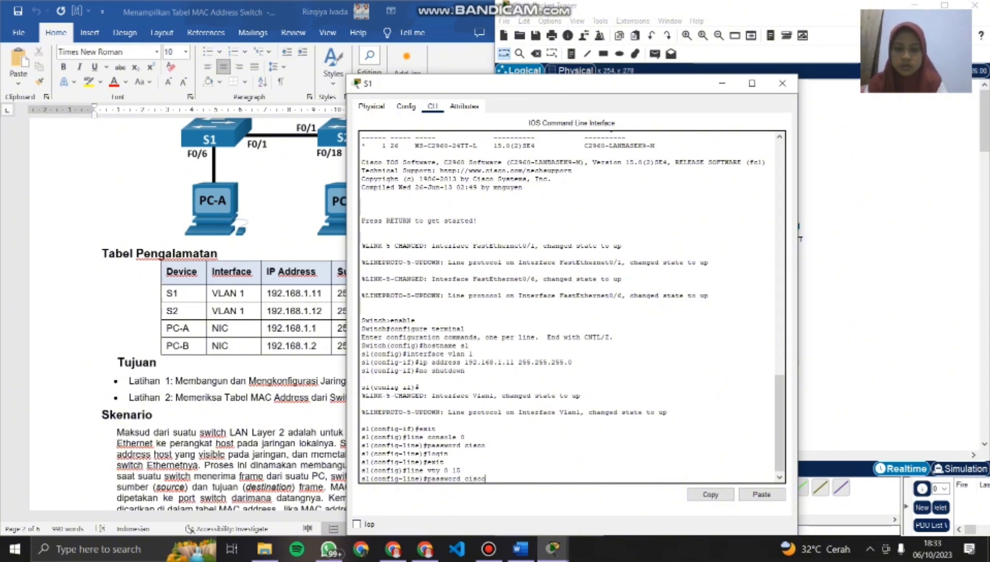
key(Return)
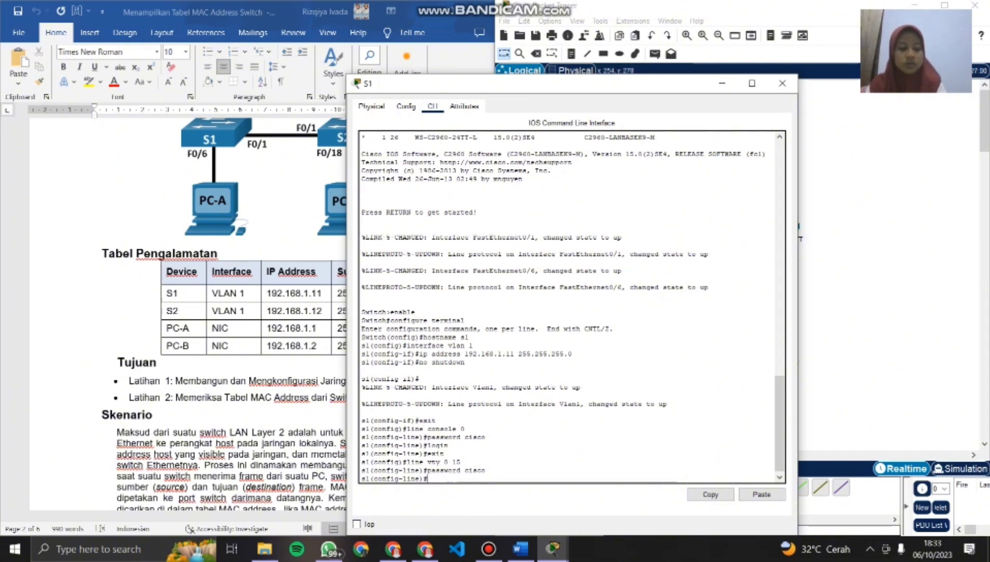
text(exit)
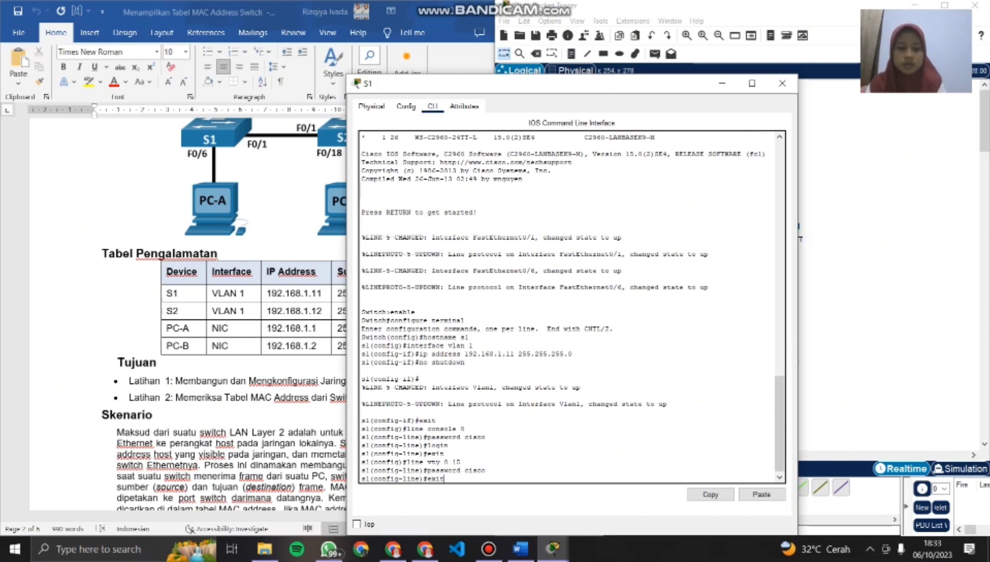
key(Return)
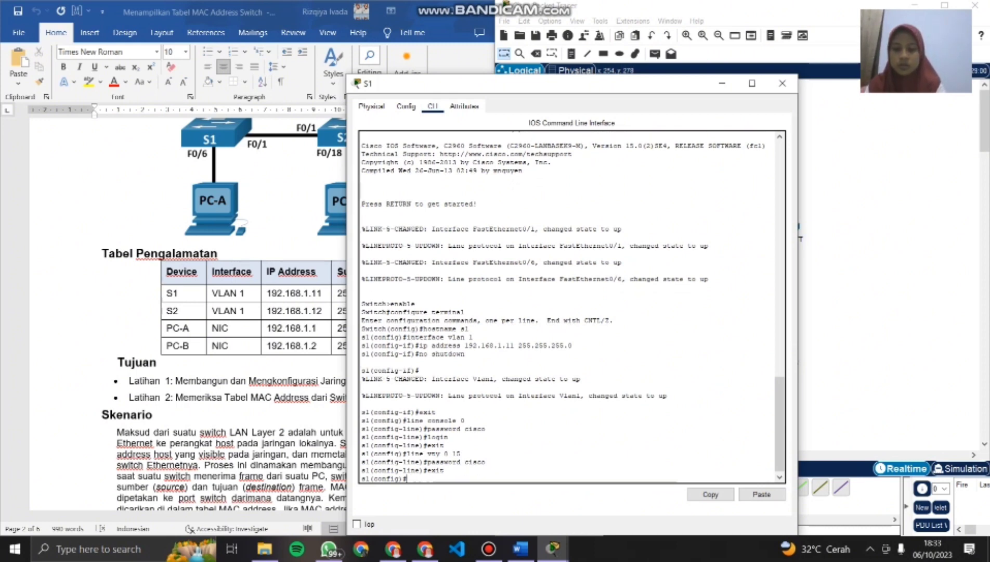
- Set S1's privileged EXEC password with enable secret, using the lab document's value, and exit global configuration mode
text(enabl)
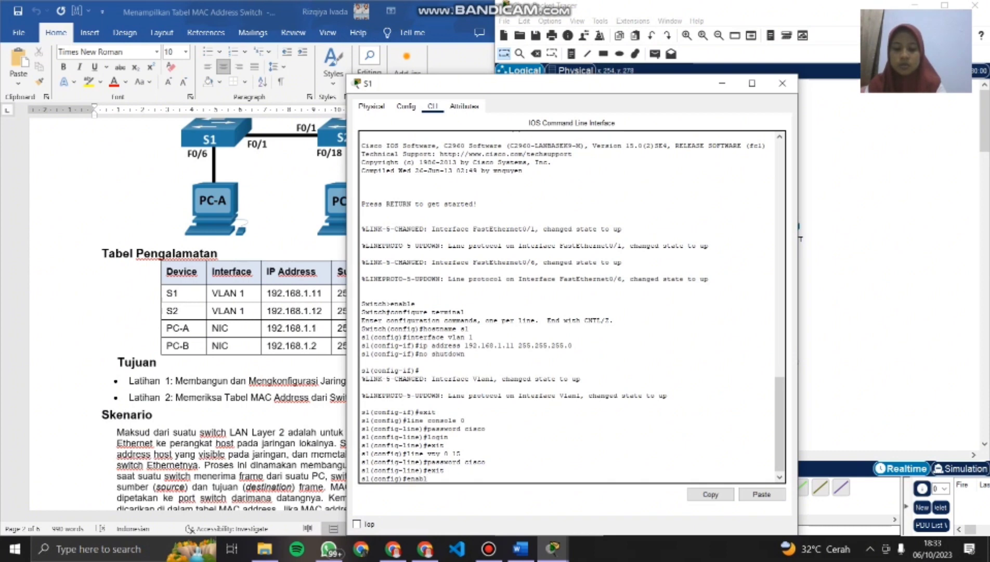
text(e sec)
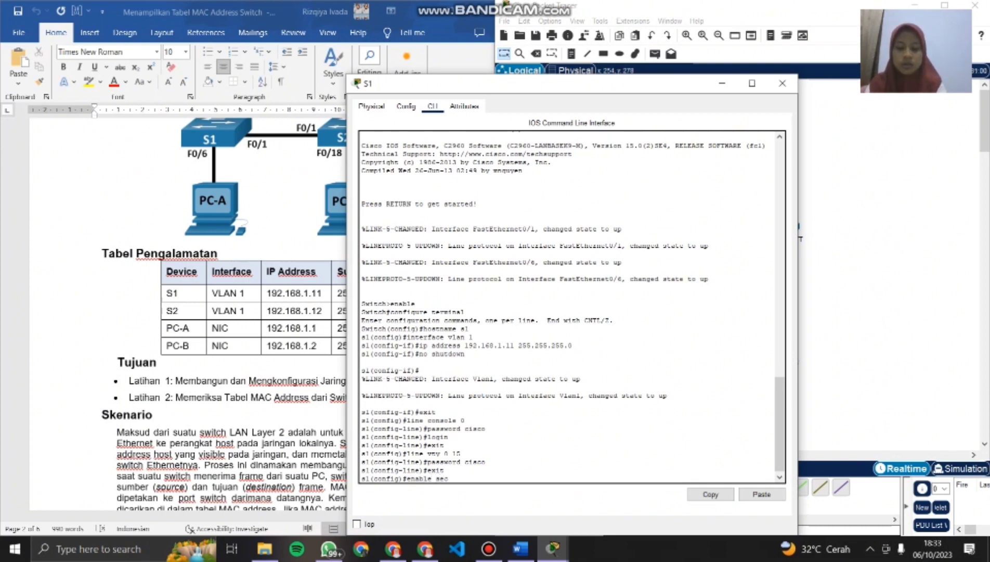
text(ret class)
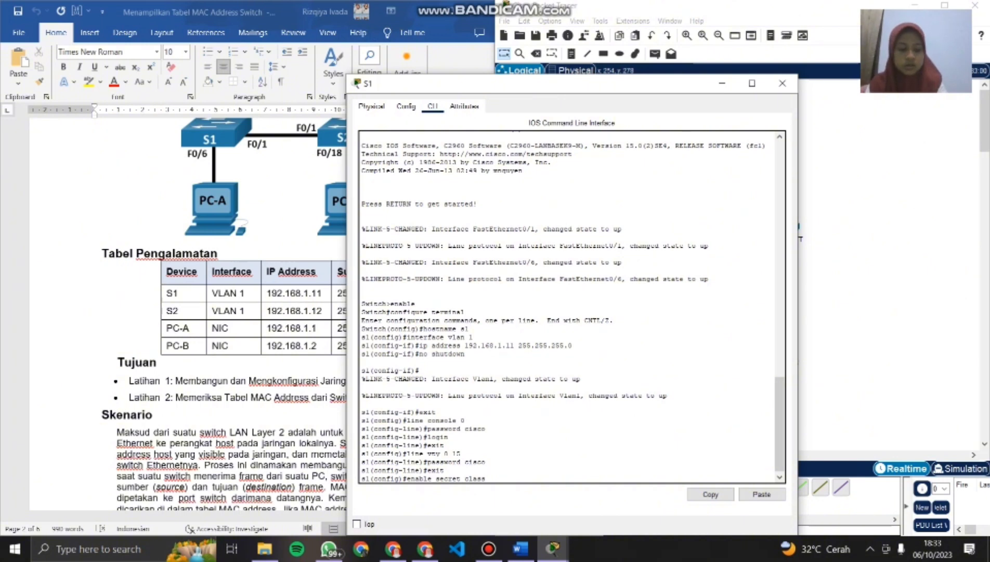
key(Return)
text(exit)
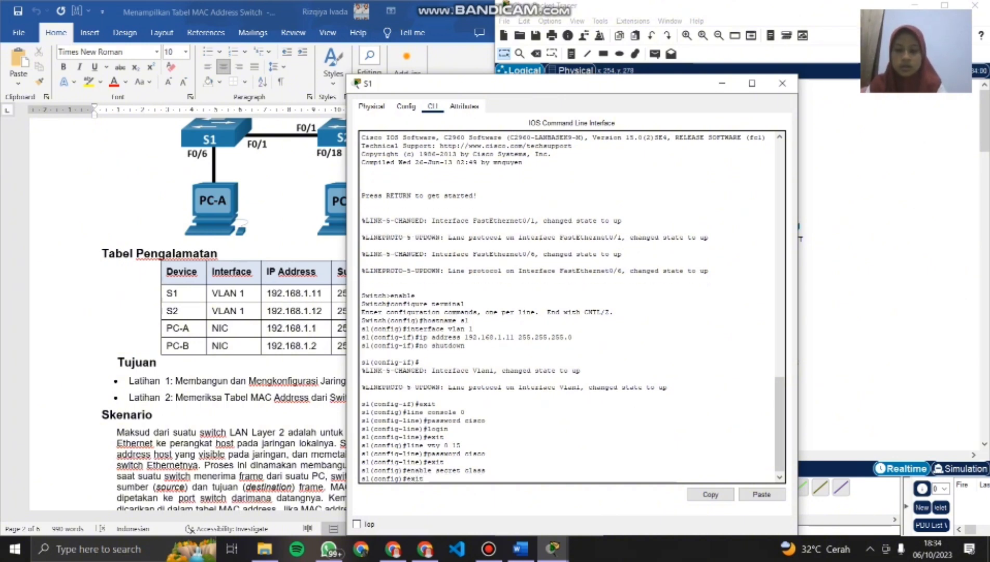
key(Return)
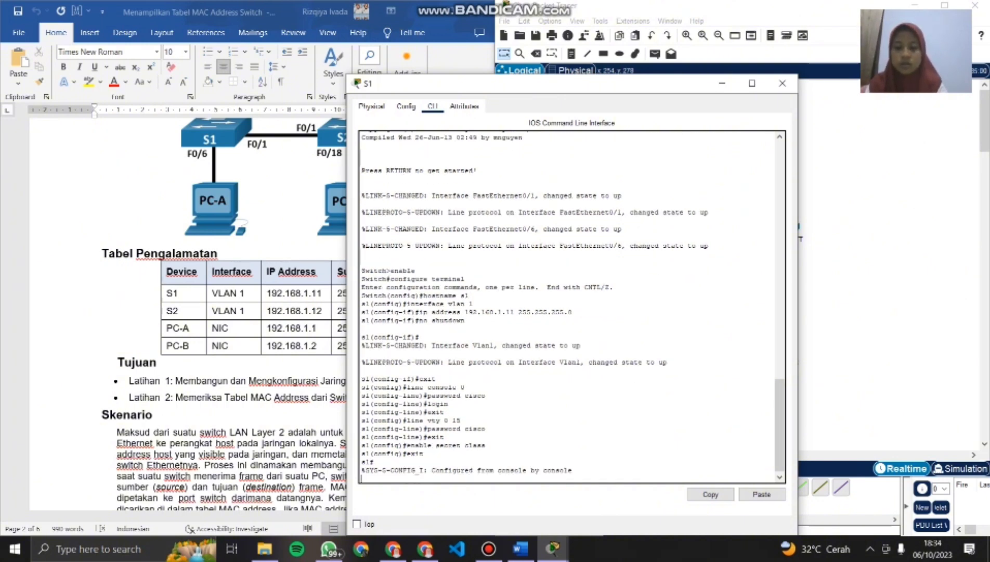
- Save S1's configuration with copy running-config startup-config, accepting the default destination filename
key(Return)
text(cop)
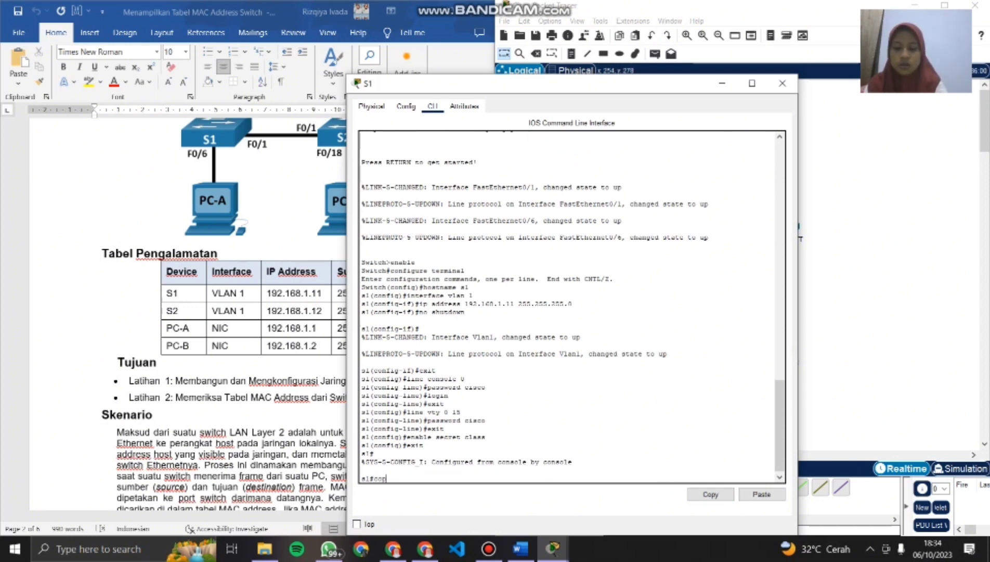
text(y running-config)
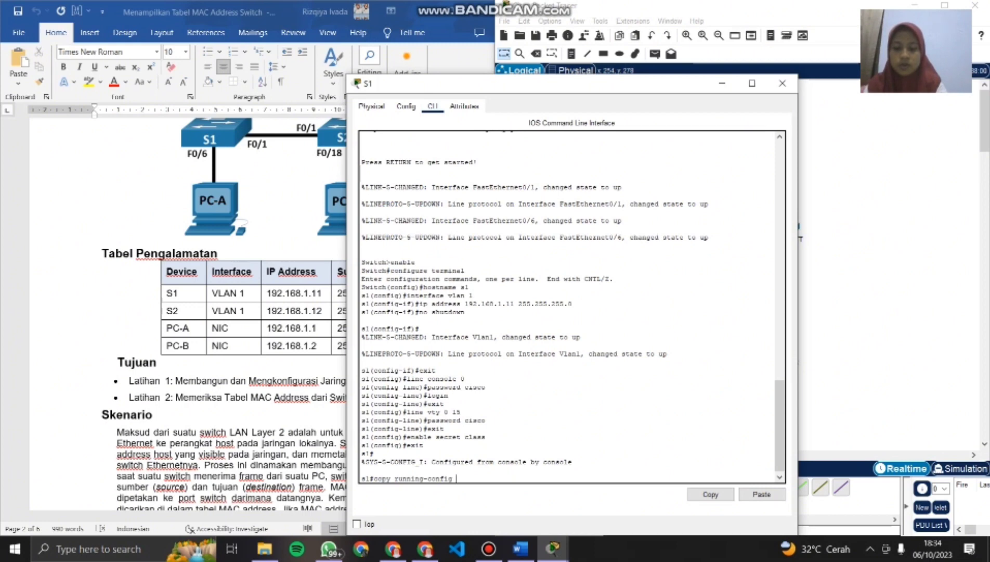
text( startup-co)
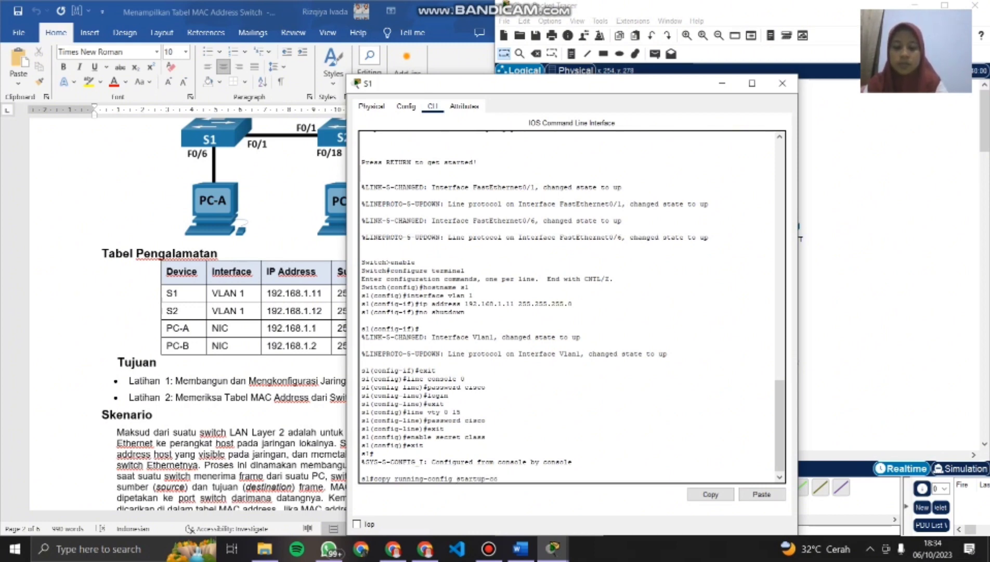
text(nfig)
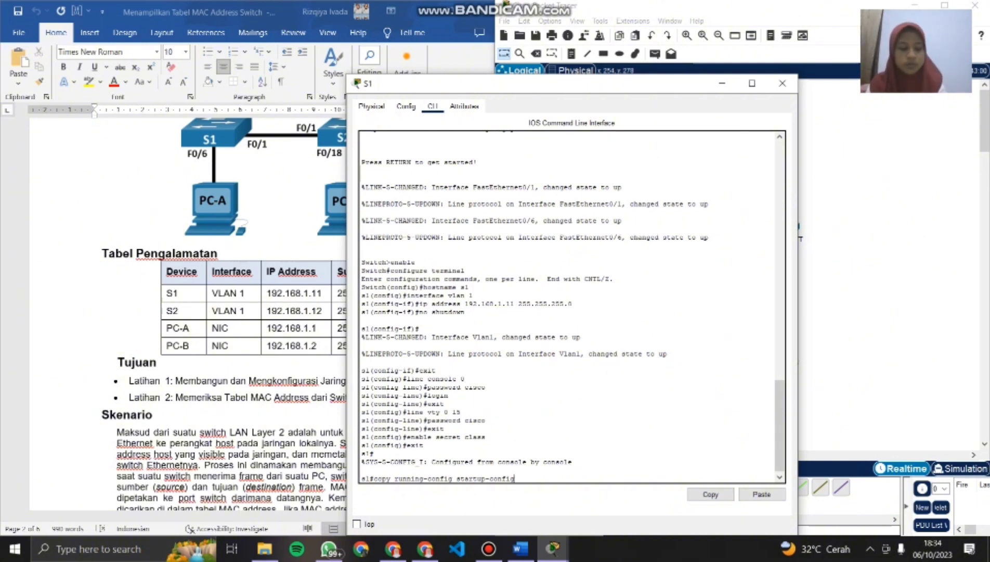
key(Return)
key(Return)
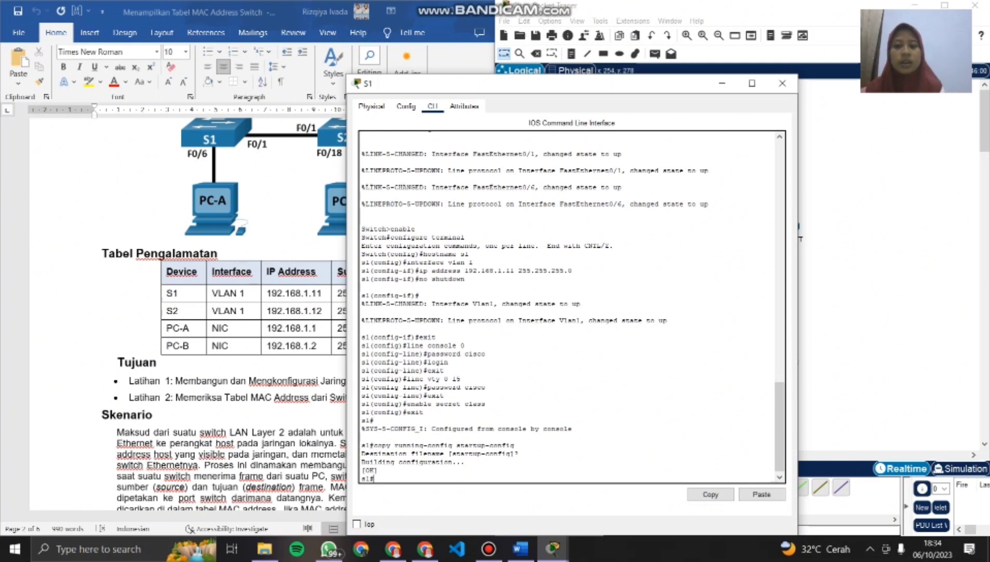
- Open S2's command line and enter global configuration mode with enable and configure terminal
scroll(571, 307, up, 1)
scroll(571, 307, down, 1)
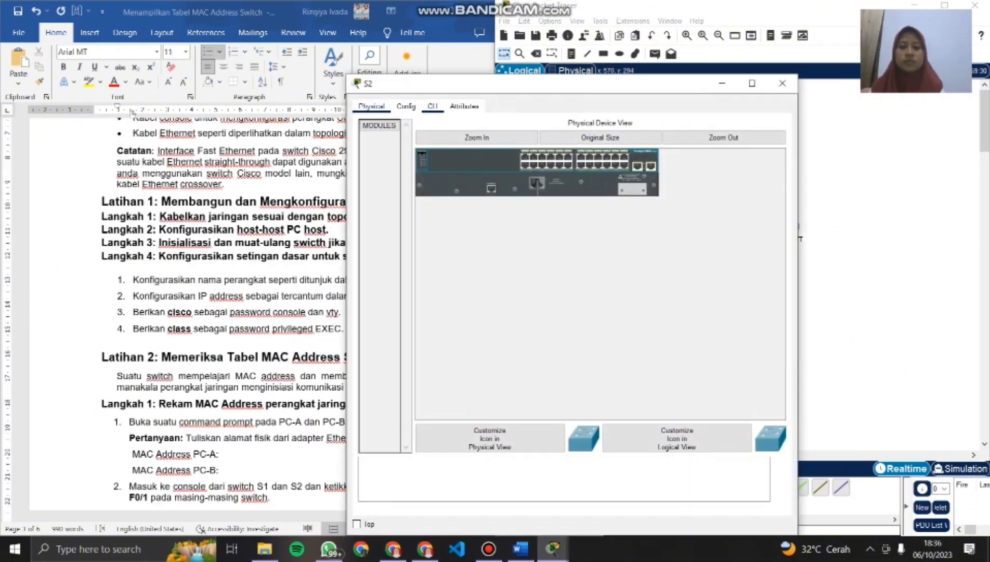
click(432, 107)
key(Return)
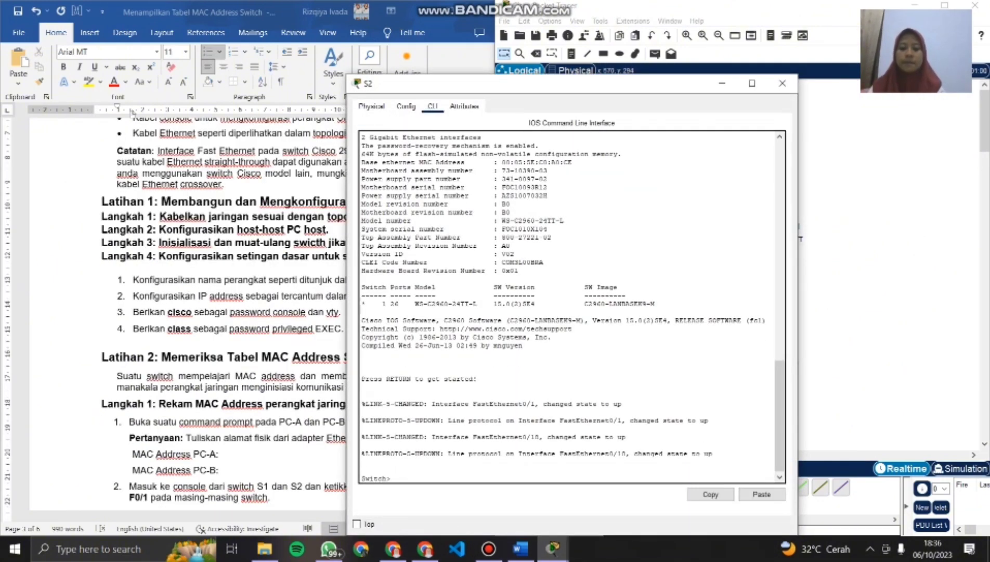
text(enable)
key(Return)
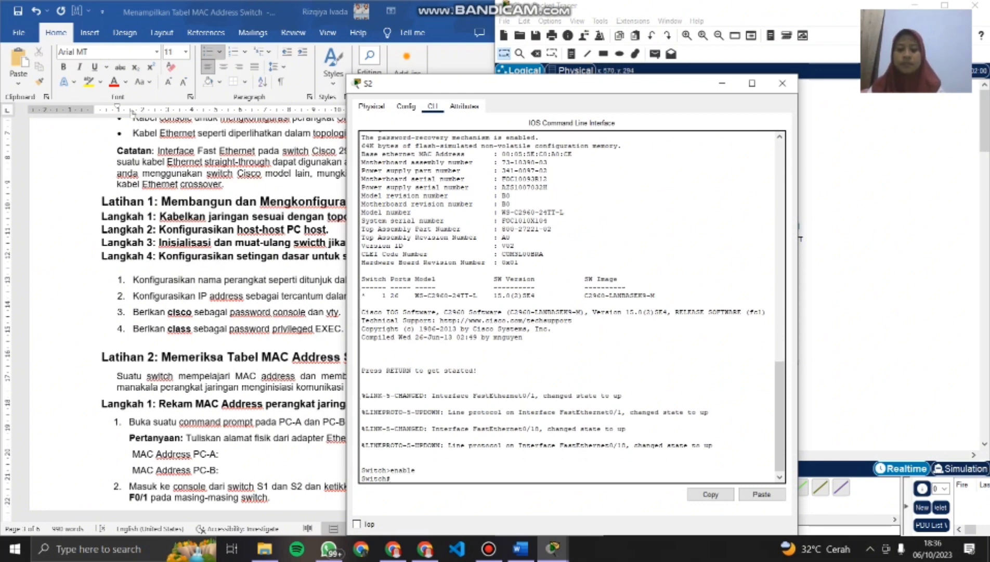
text(configure termin)
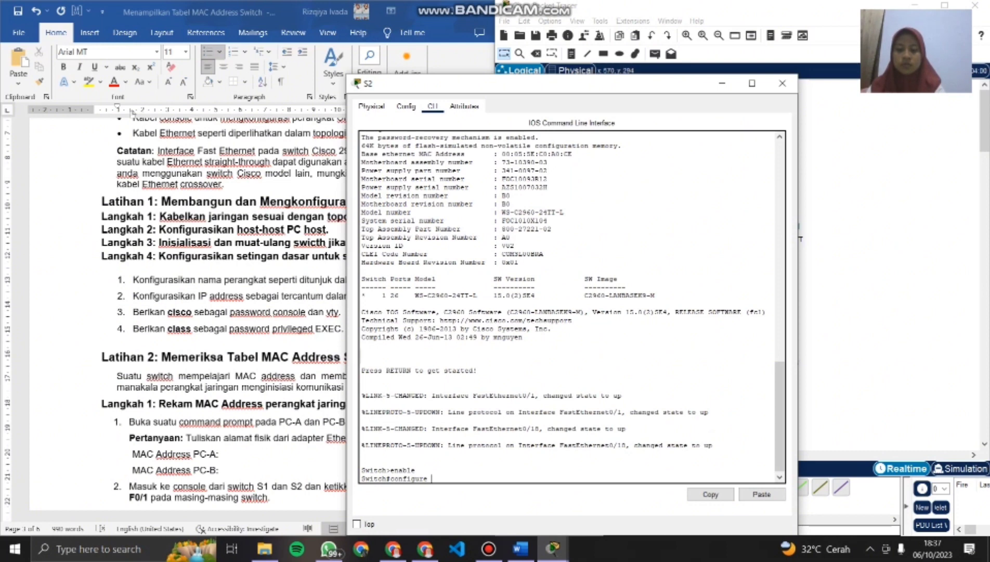
text(al)
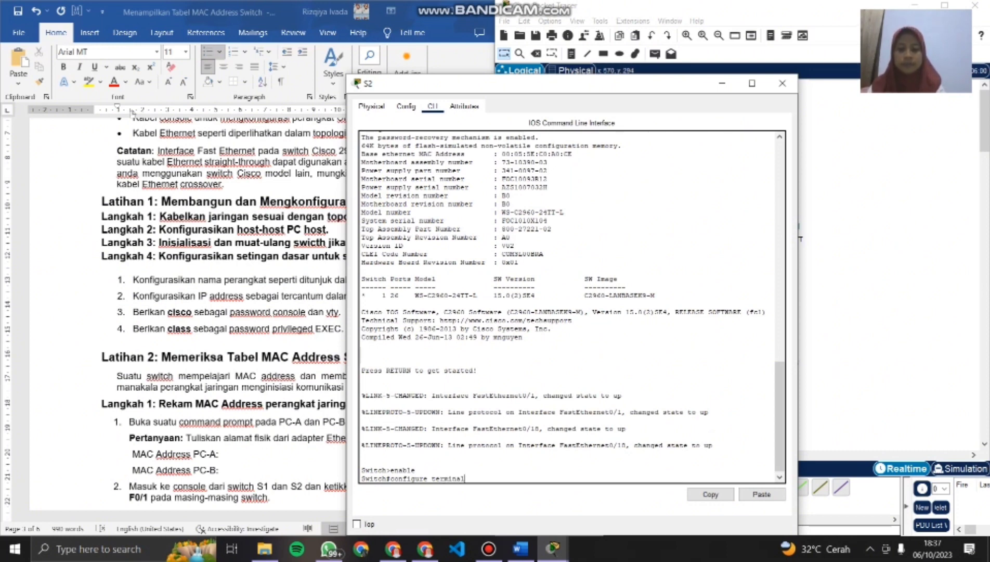
key(Return)
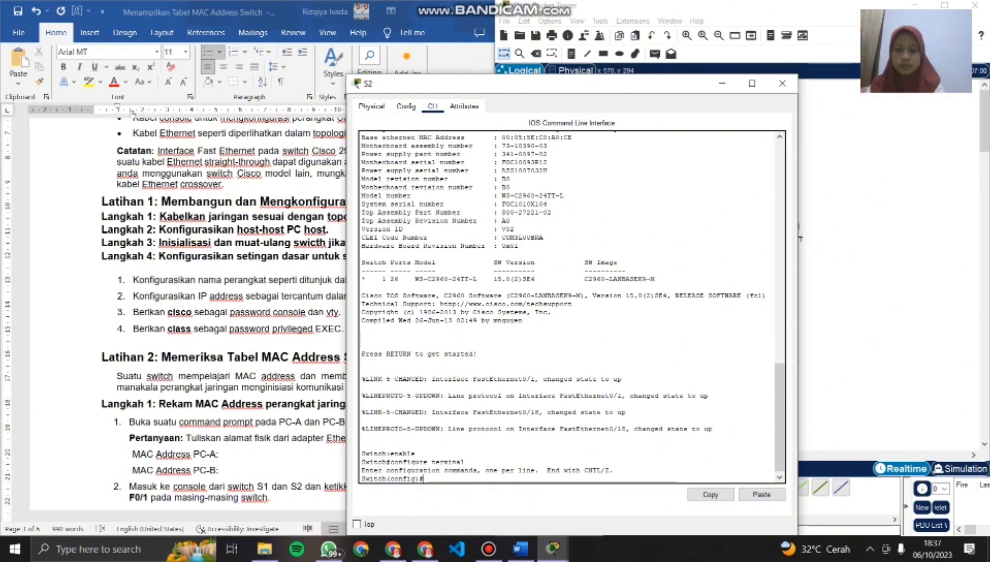
- Set the second switch's hostname to s2
text(hostname s2)
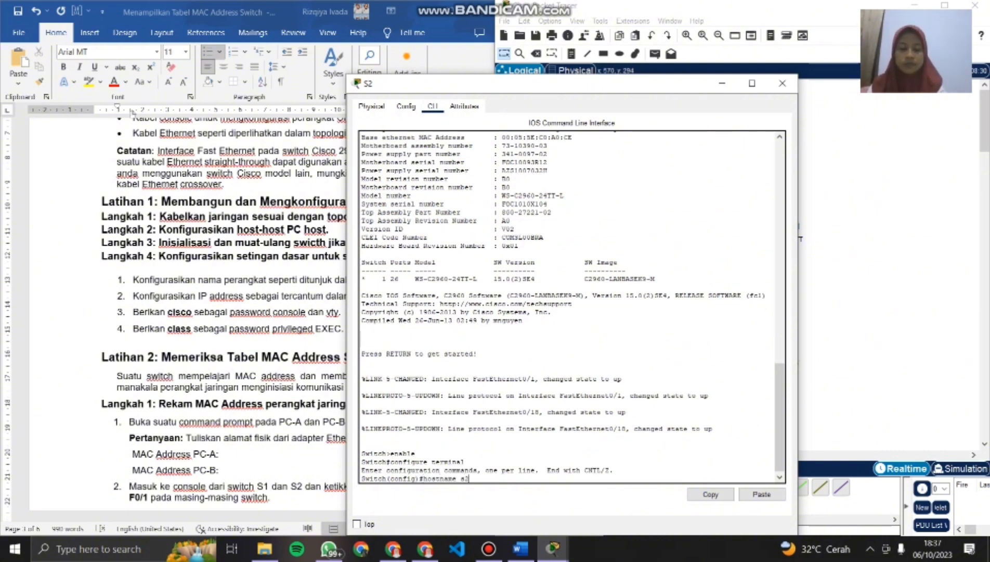
key(Return)
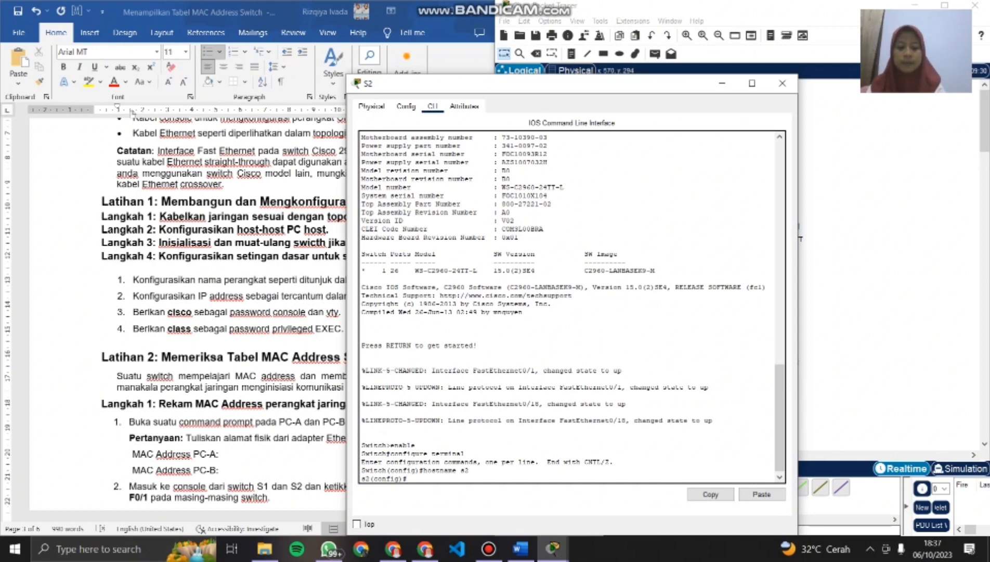
- Try to enter interface configuration mode for VLAN 1 on S2
text(interfac)
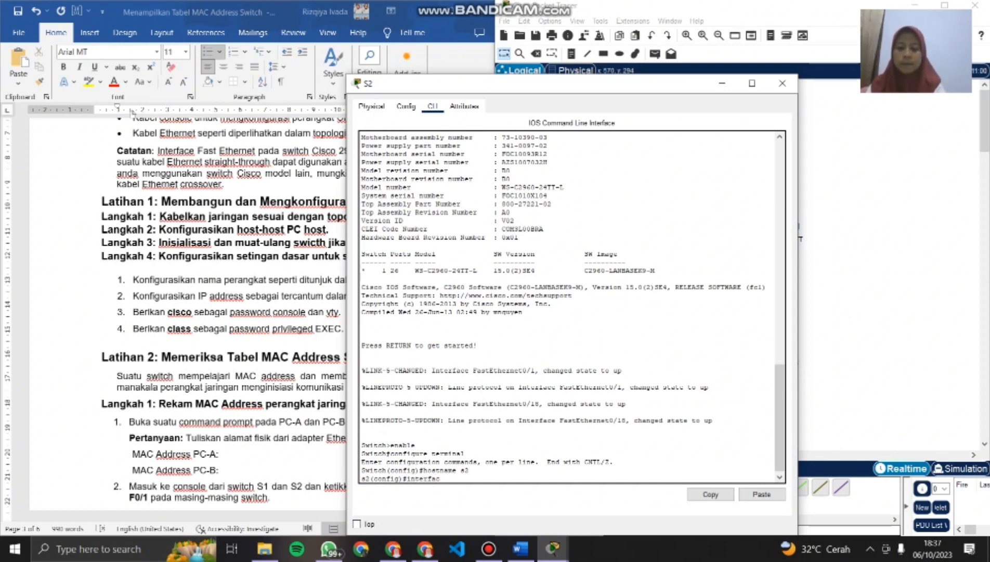
text(e vvlan 1)
key(Return)
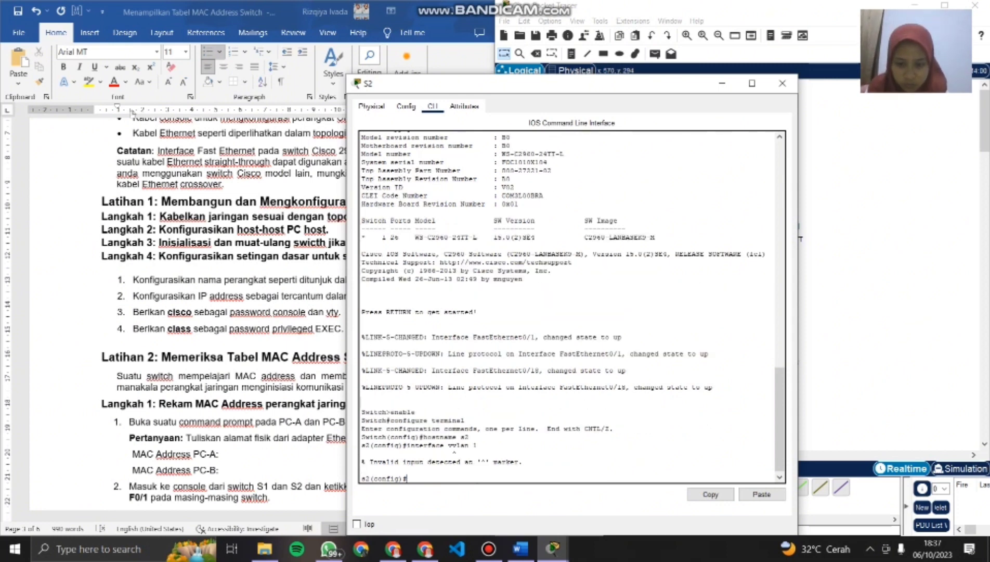
- Enter interface configuration mode for VLAN 1 on S2 with the command interface vlan 1
text(inter)
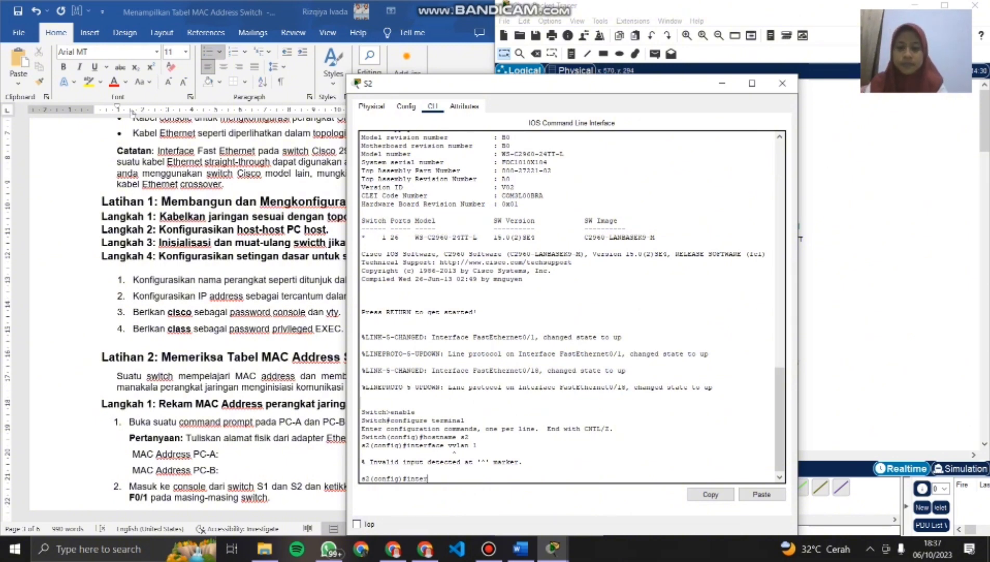
text(face)
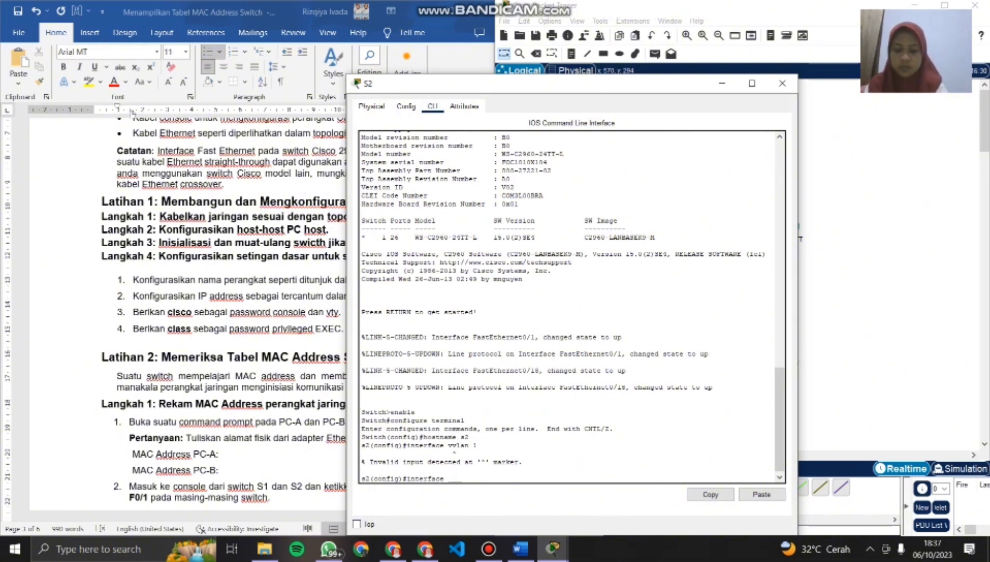
text( vlan 1)
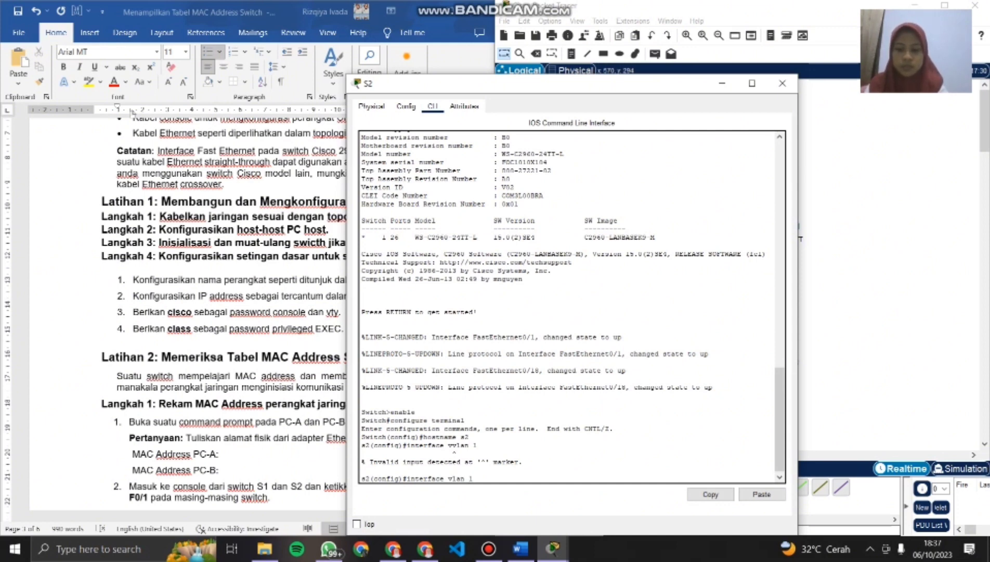
key(Return)
- Assign S2's VLAN 1 interface the IP address 192.168.1.12 with subnet mask 255.255.255.0, as given in the lab's addressing table
text(ip )
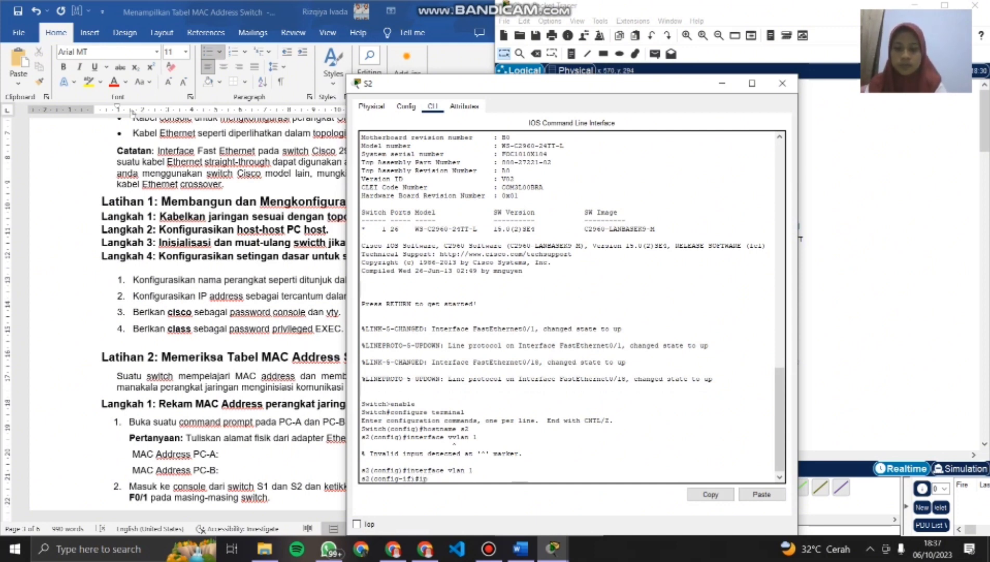
text(address)
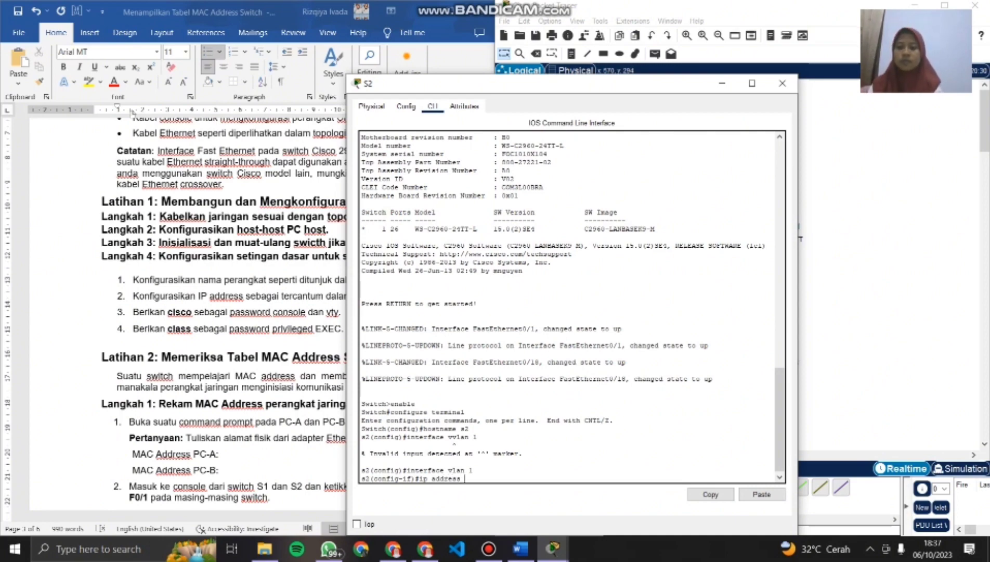
scroll(132, 111, up, 10)
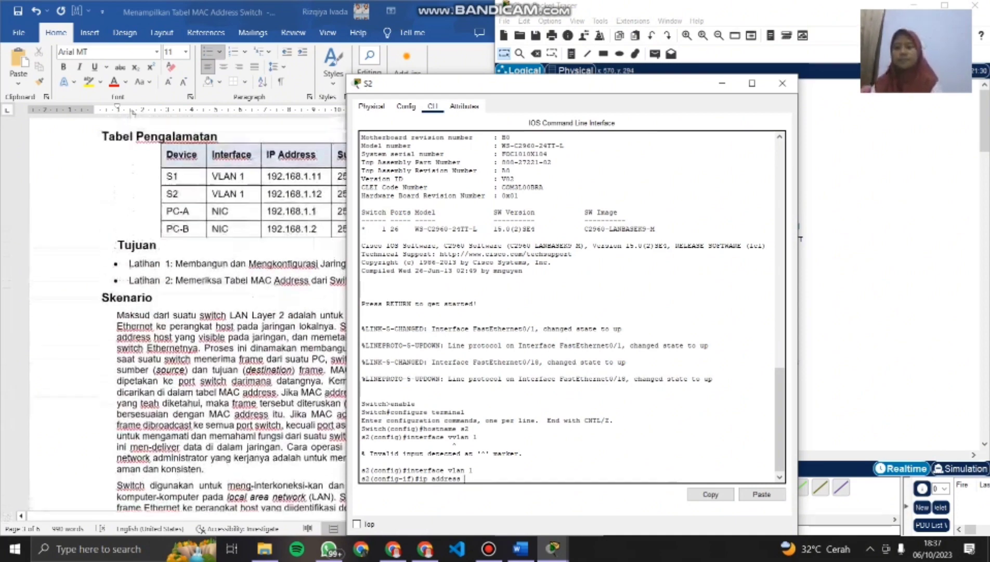
scroll(132, 113, up, 2)
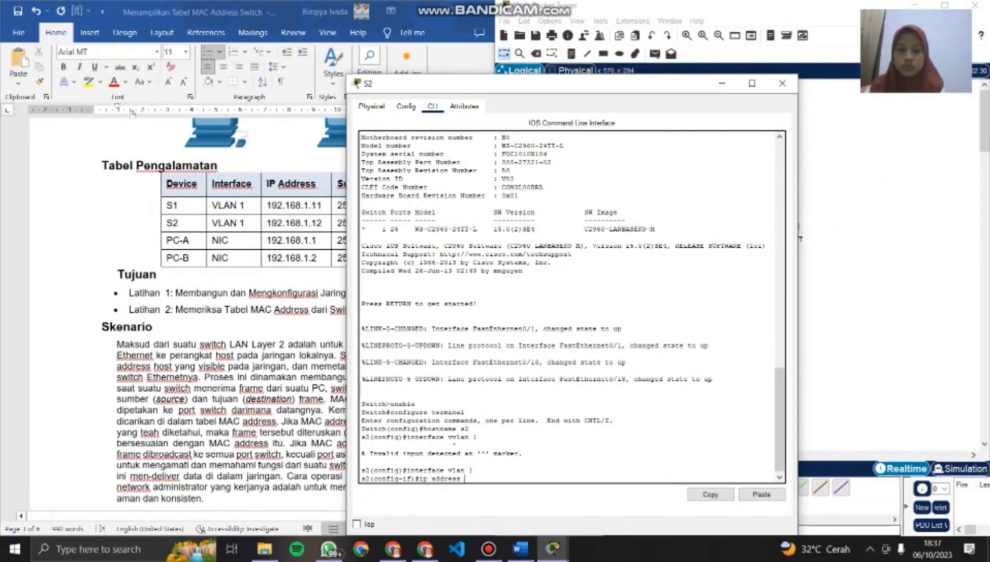
text(192.)
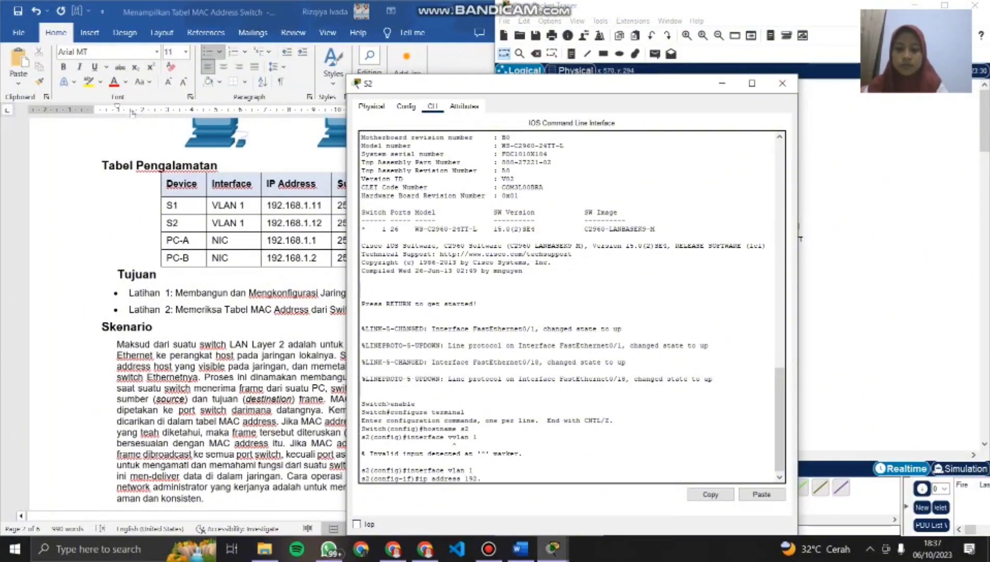
text(168.1.12)
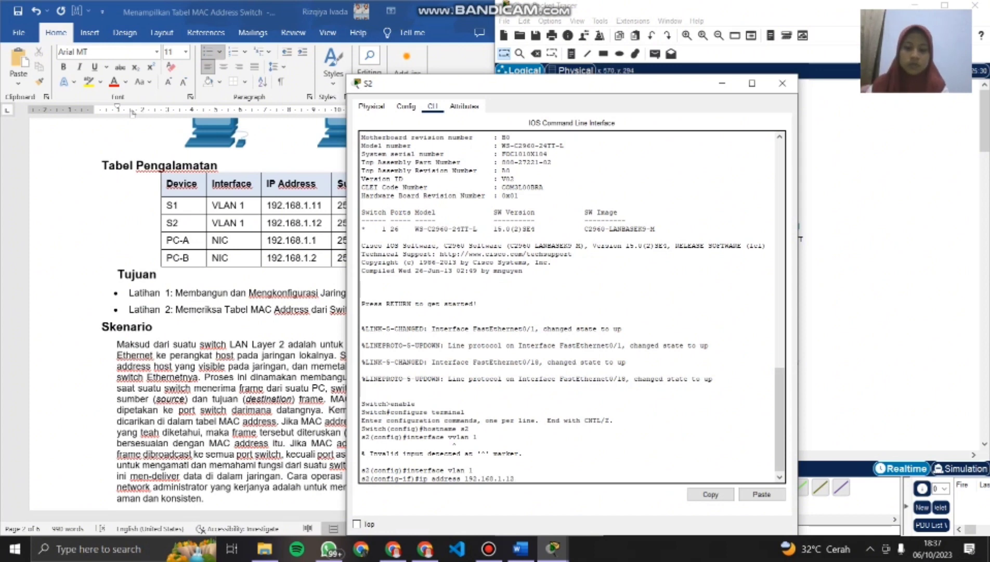
text( 25)
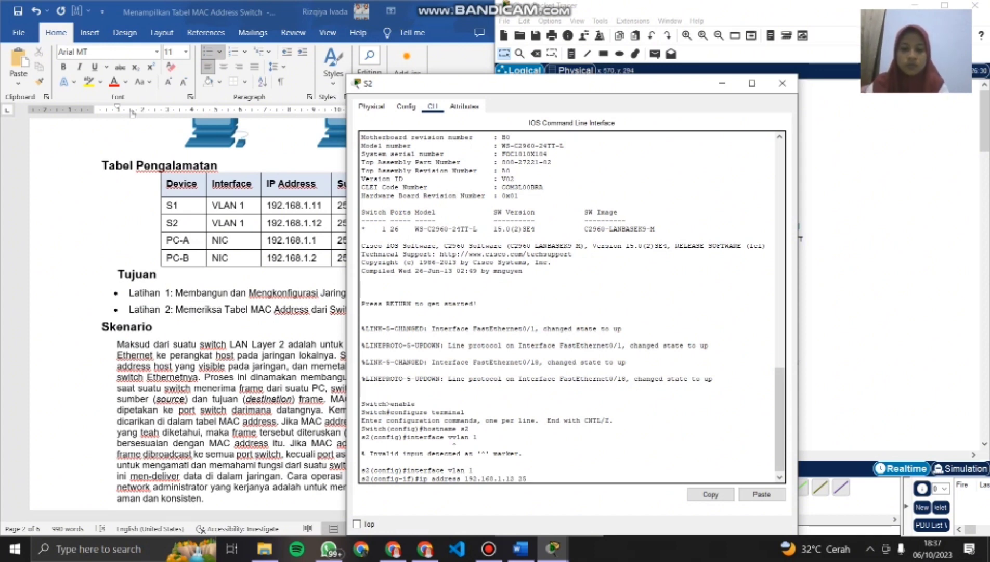
text(5.)
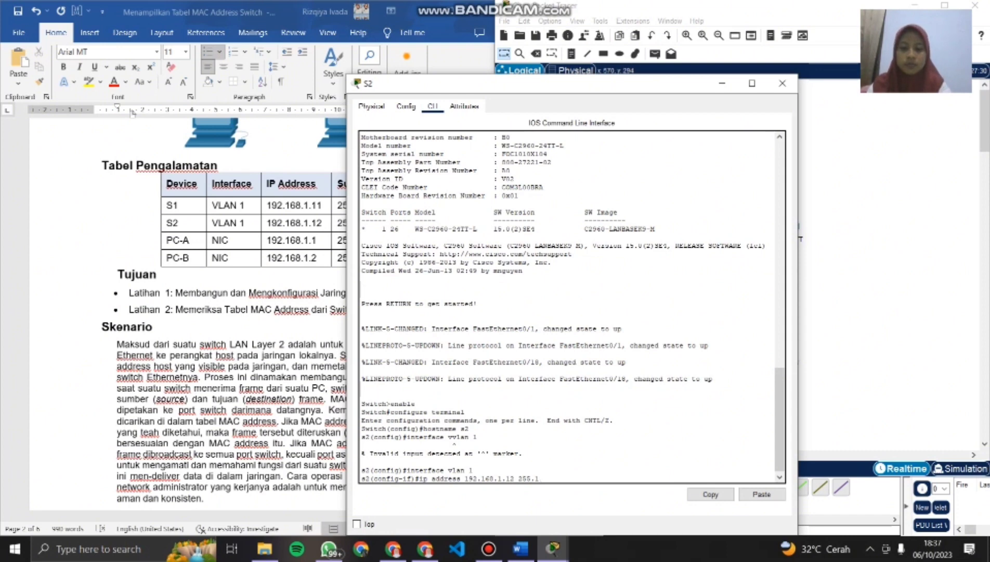
text(255.255.)
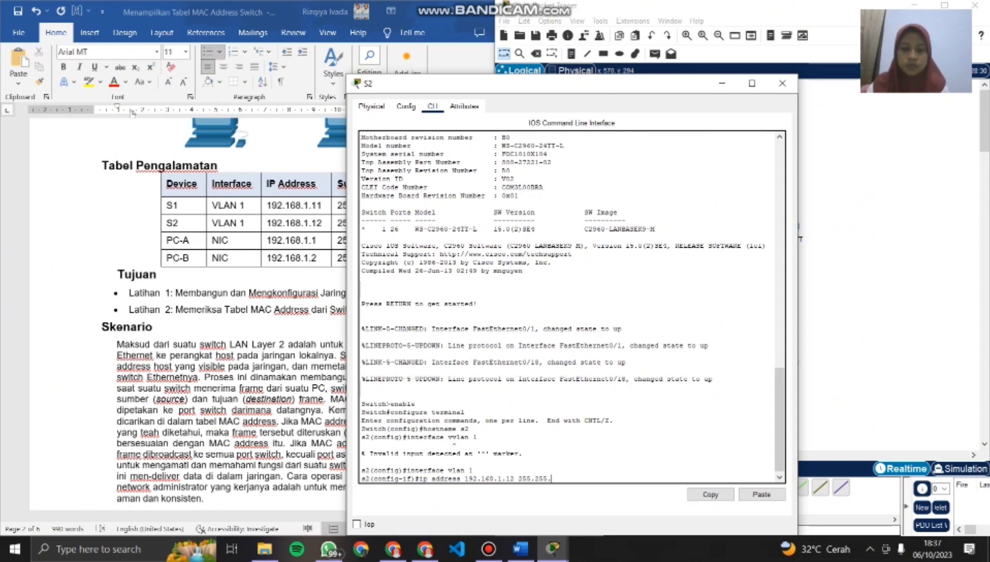
text(0)
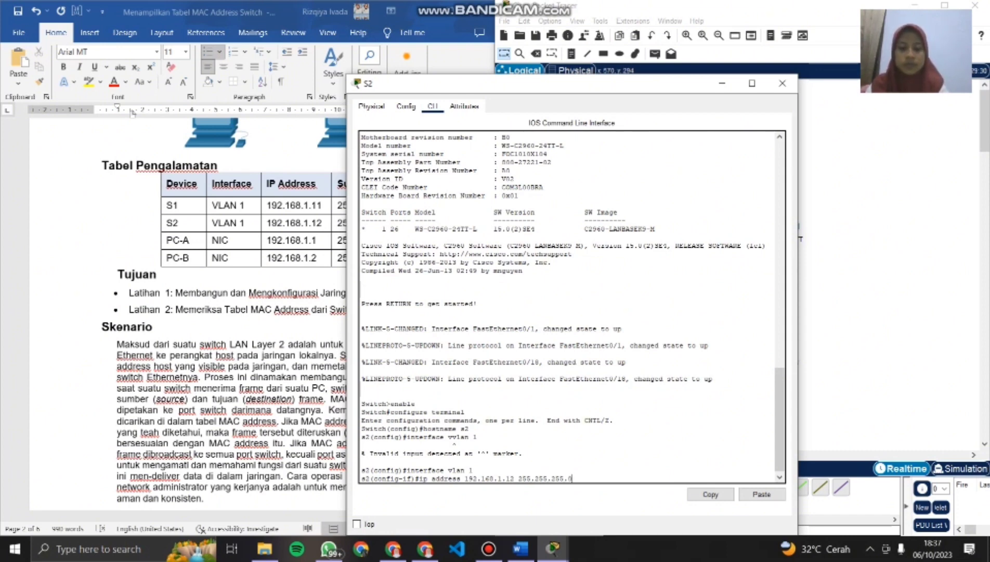
key(Return)
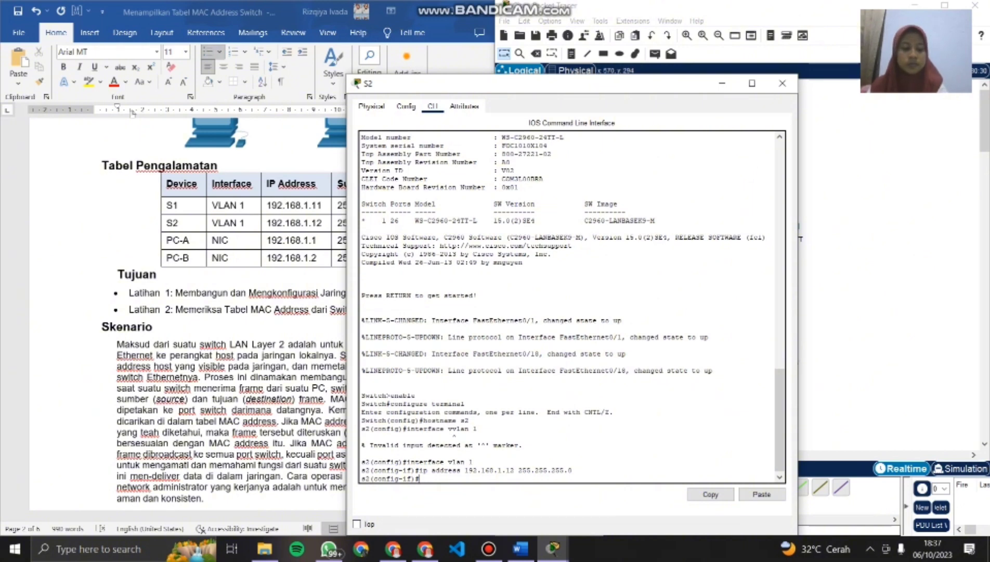
- Enable S2's VLAN 1 interface with no shutdown and exit to global configuration mode
text(no )
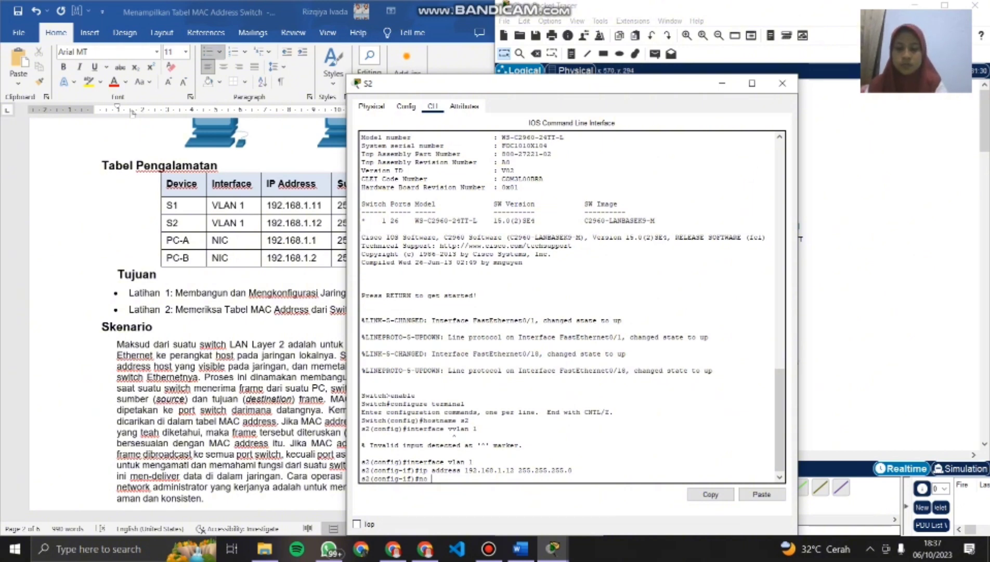
text(shut)
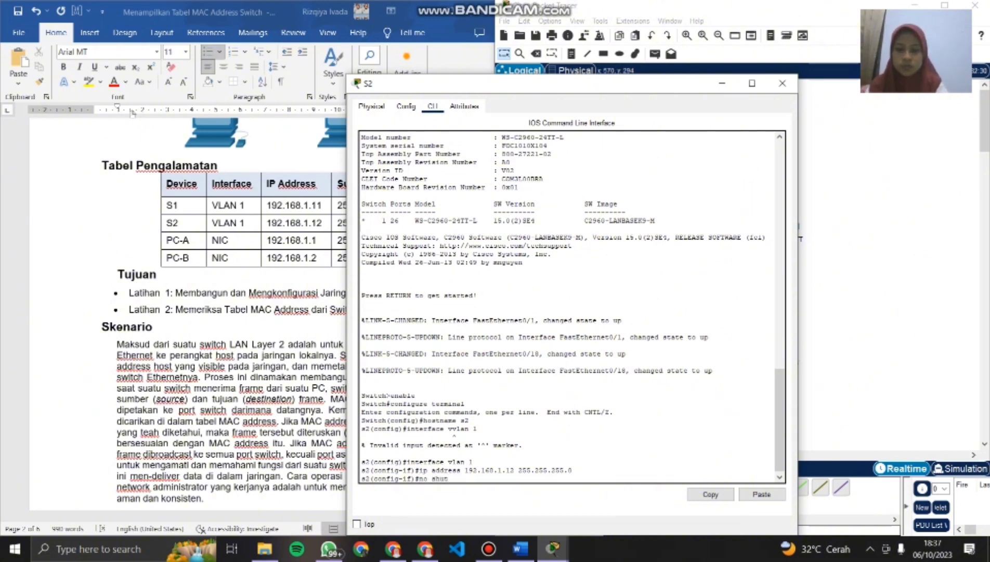
text(down)
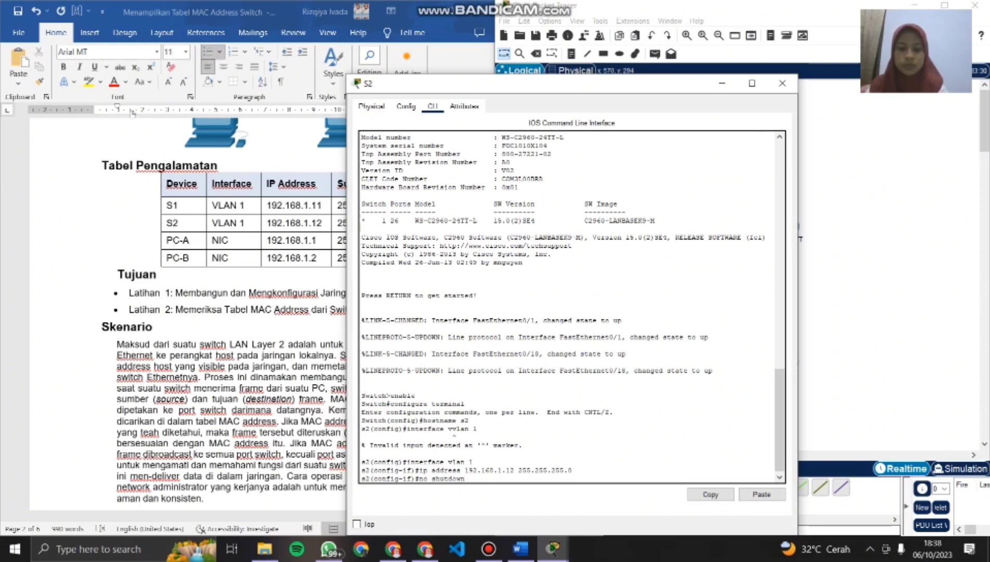
key(Return)
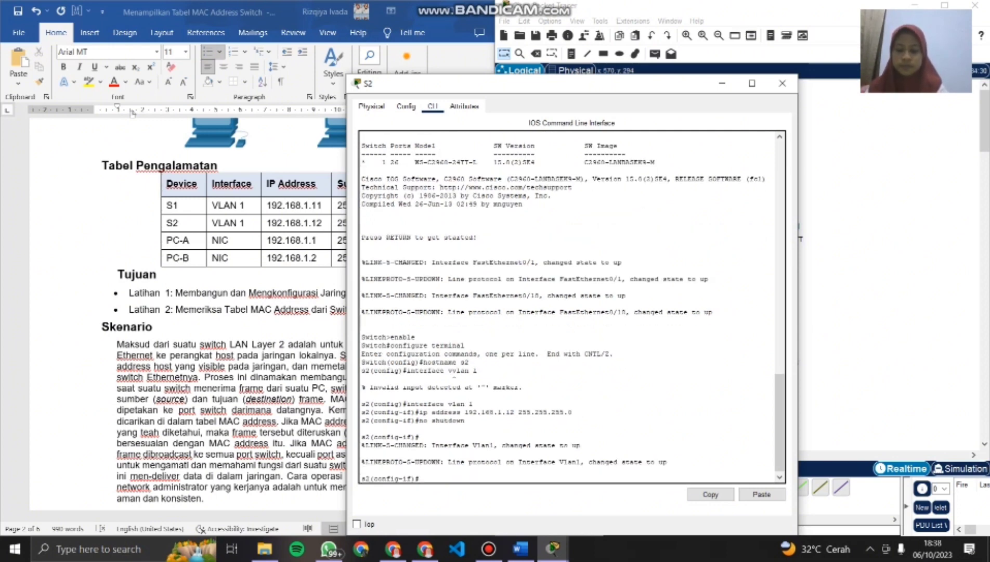
text(exit)
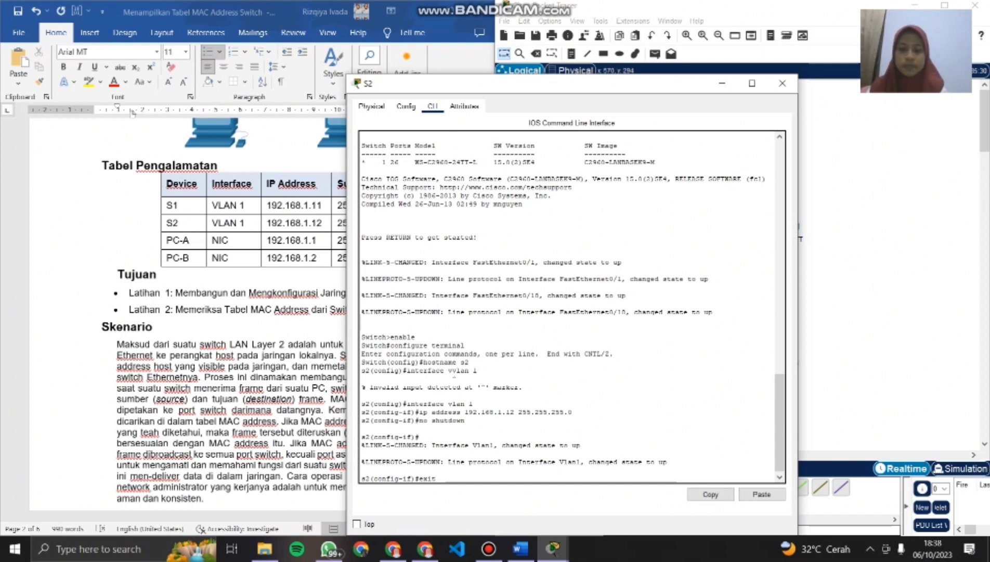
key(Return)
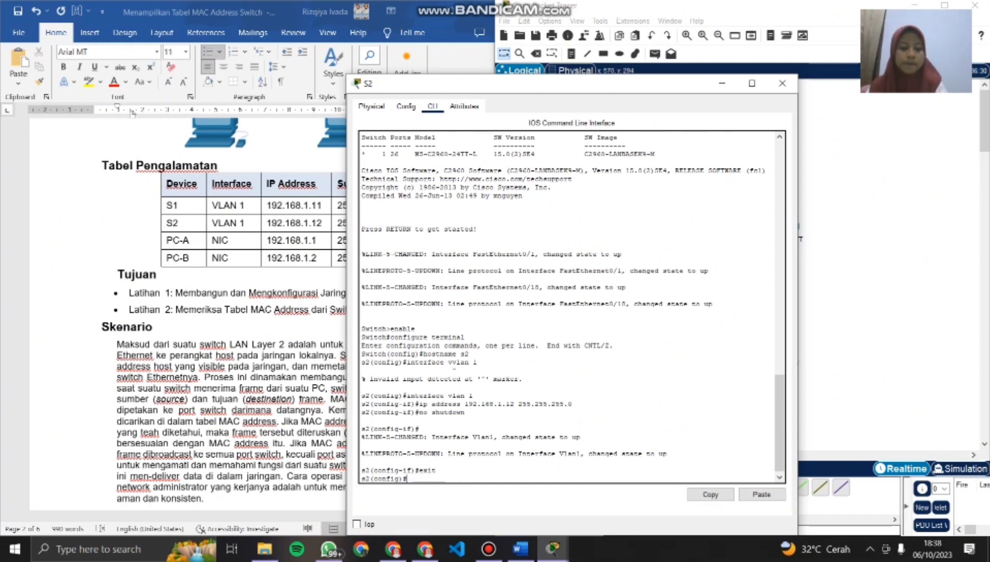
- Enter line configuration for console 0 on S2 and set the console password specified in the lab instructions
text(line )
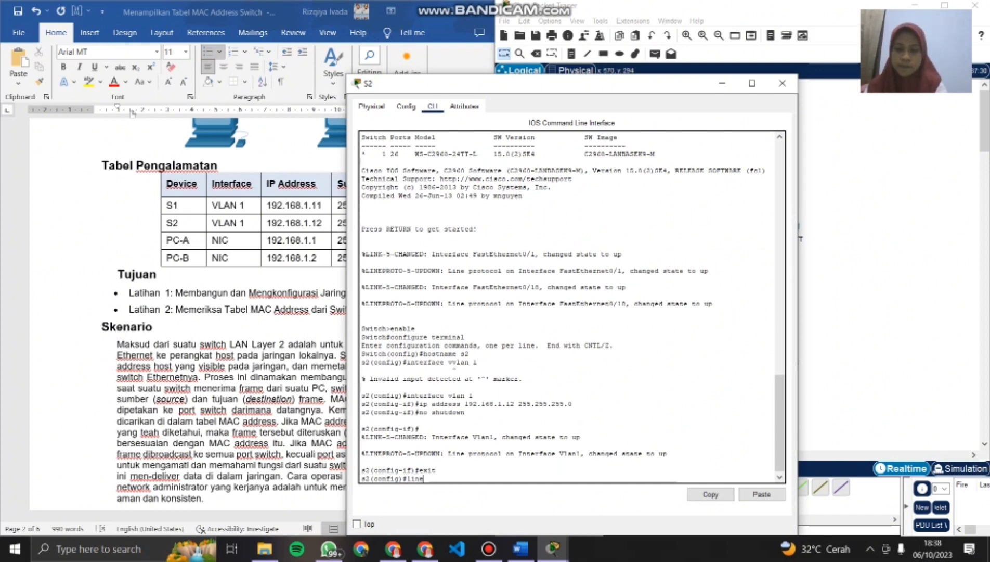
text(console)
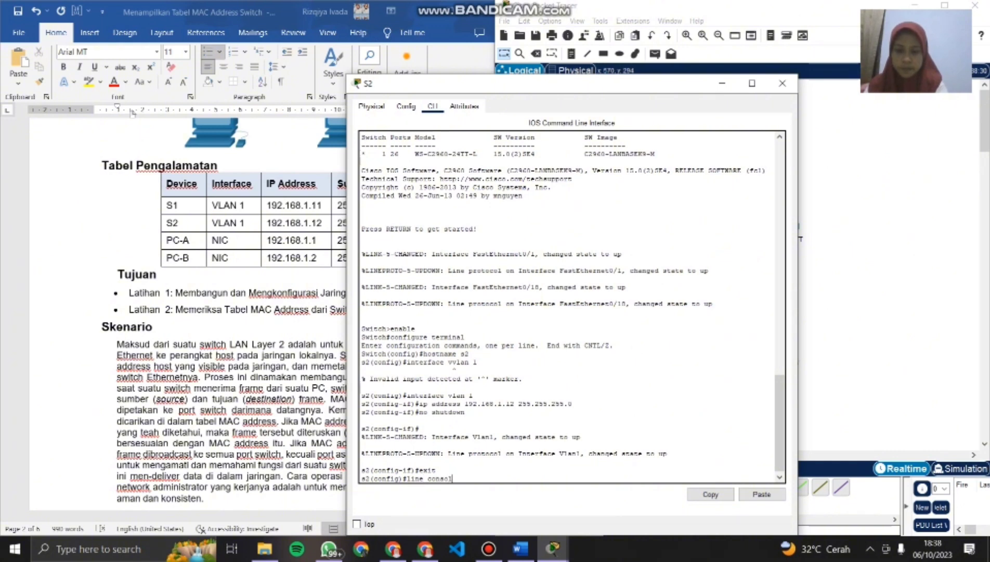
text( 0)
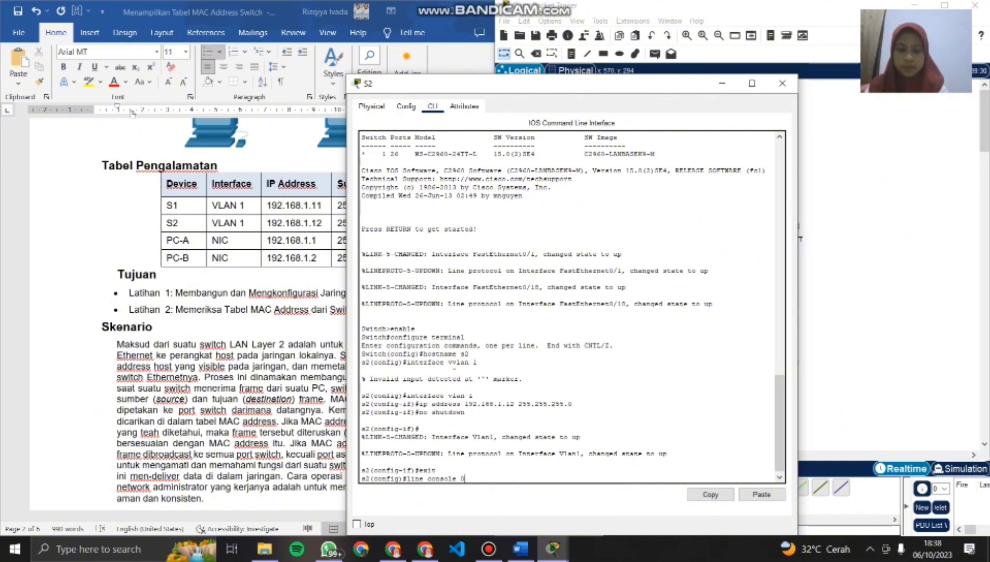
key(Return)
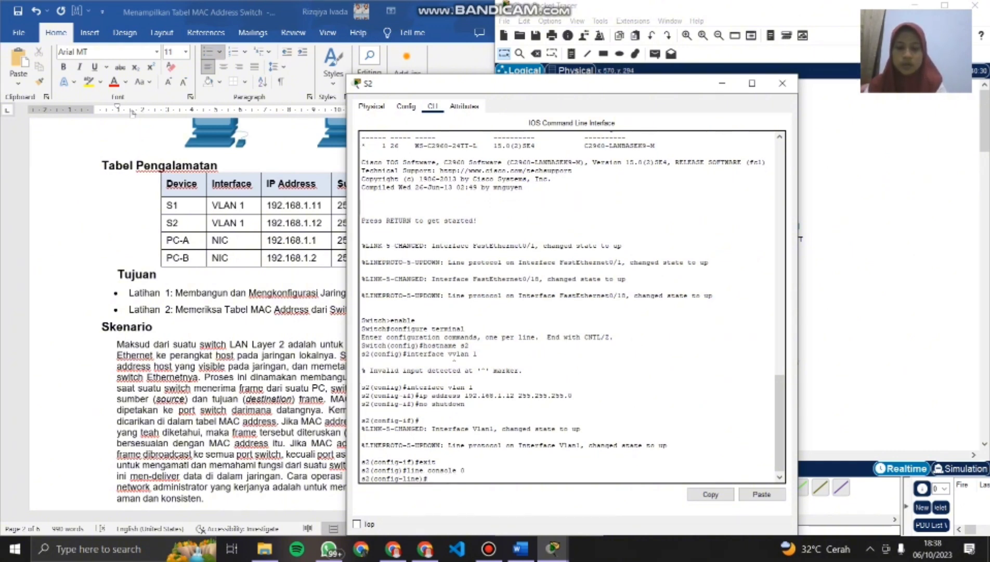
text(passw)
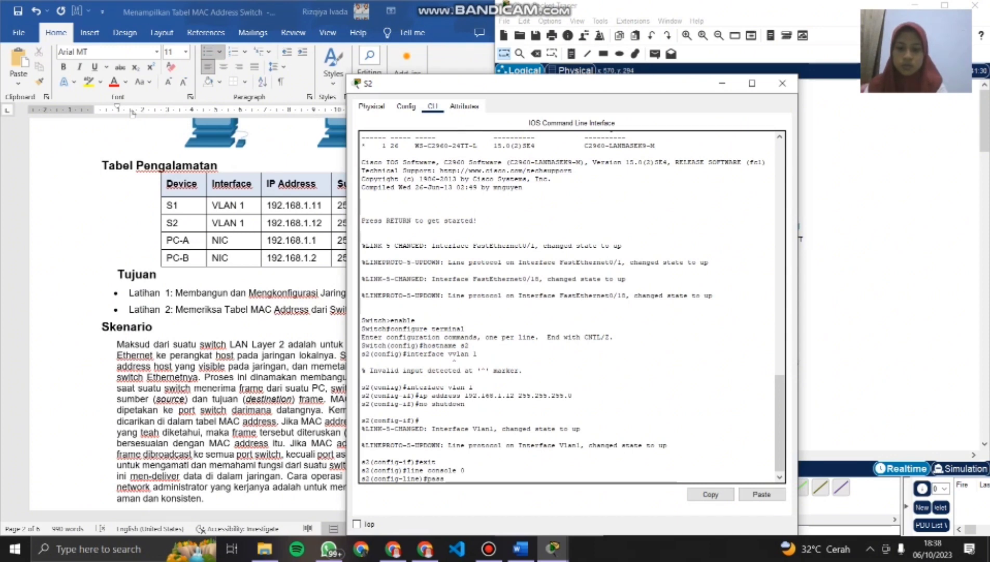
text(ord)
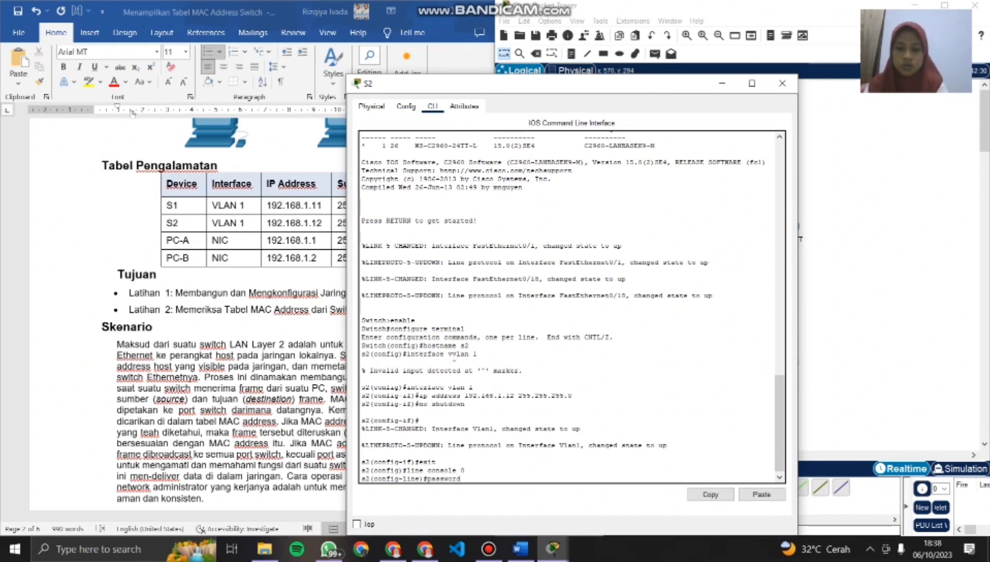
text( cisco)
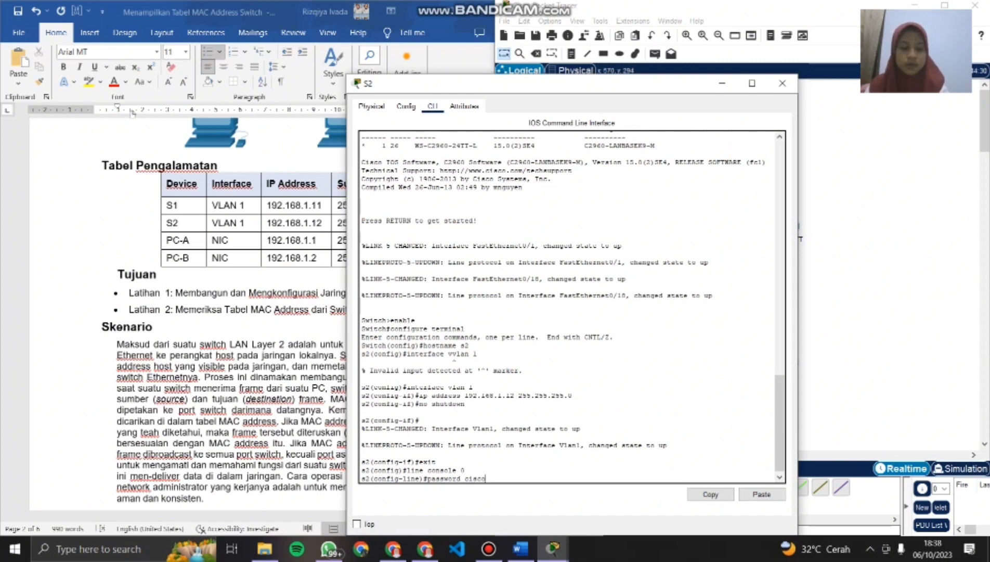
key(Return)
- Require login on S2's console line and exit to global configuration mode
text(logi)
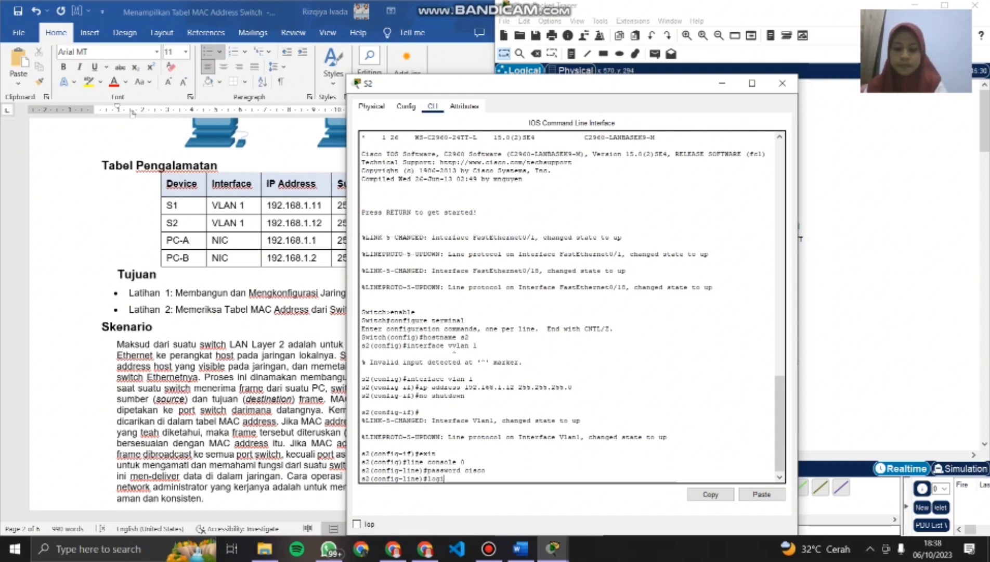
text(n)
key(Return)
text(exit)
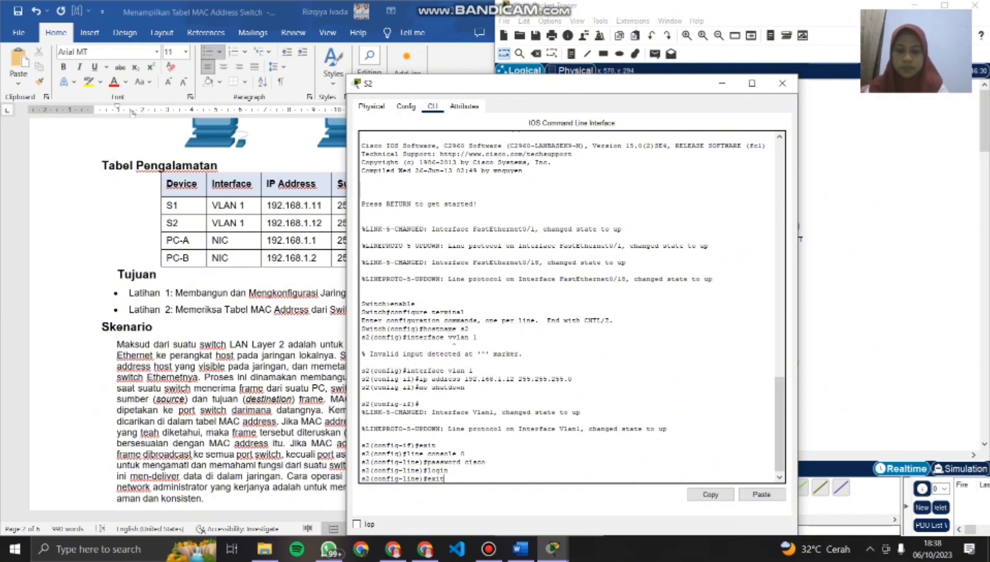
key(Return)
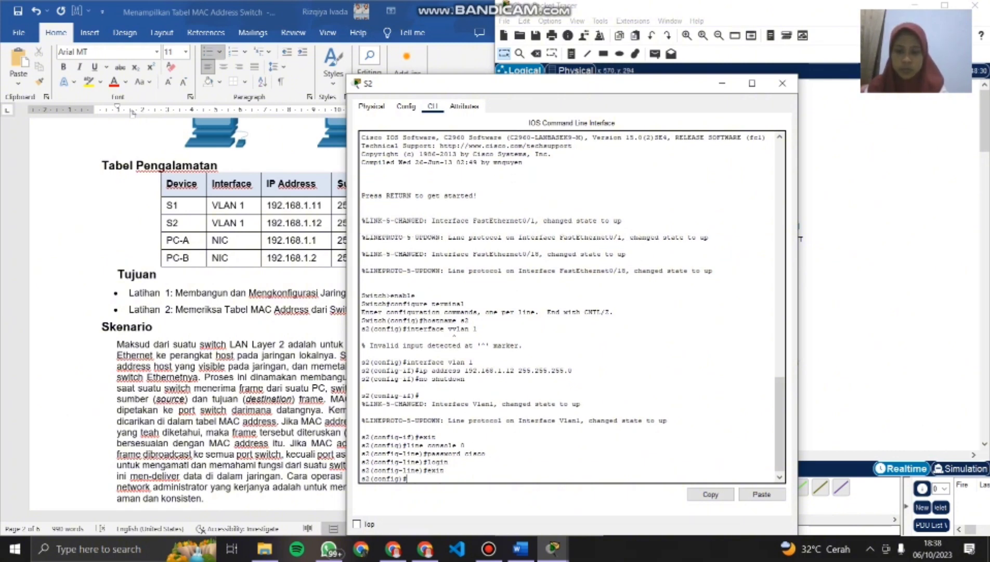
- Enter line configuration for VTY lines 0 to 15 on S2, set the VTY password, and exit to global configuration mode
text(line vt)
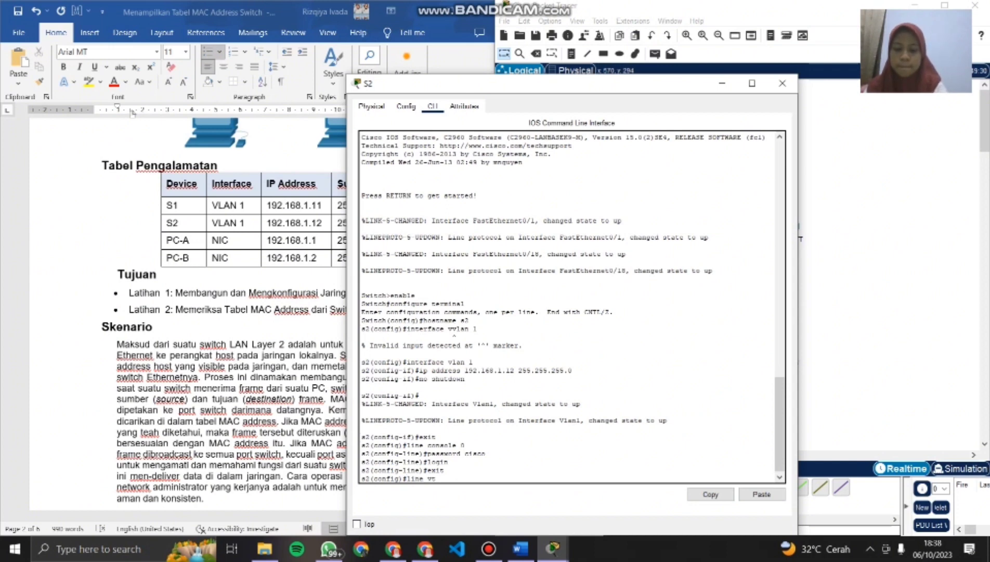
text(y 0 15)
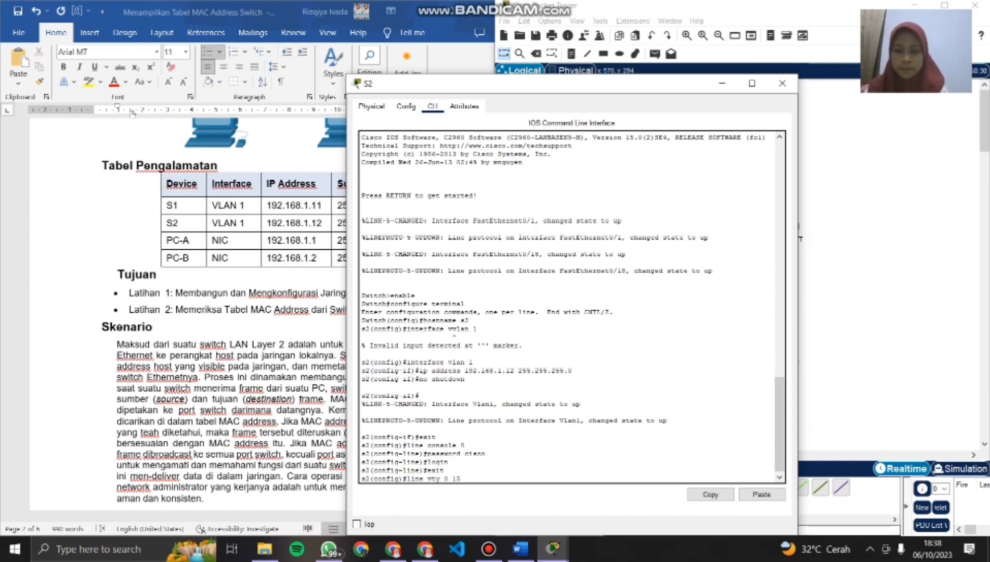
key(Return)
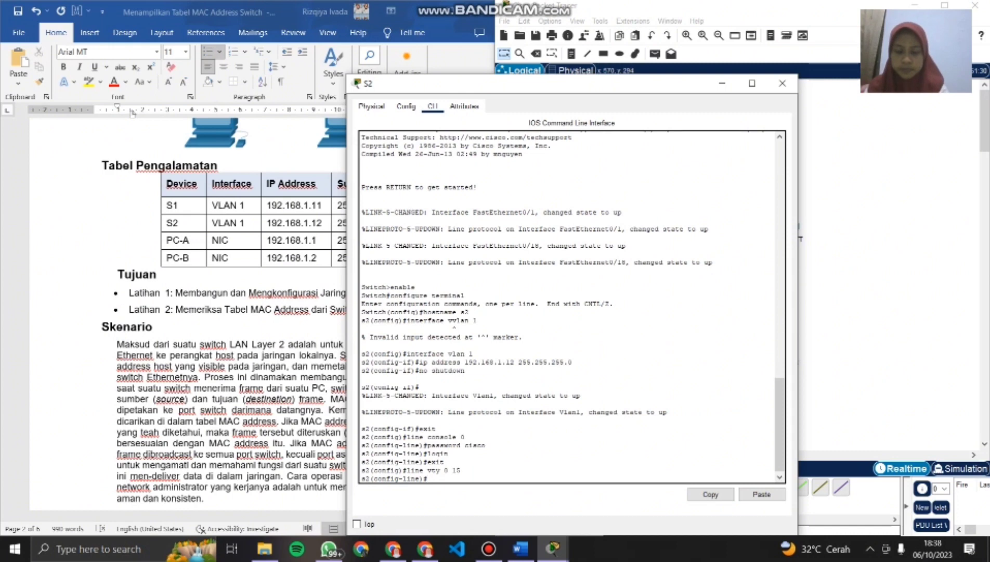
text(passw)
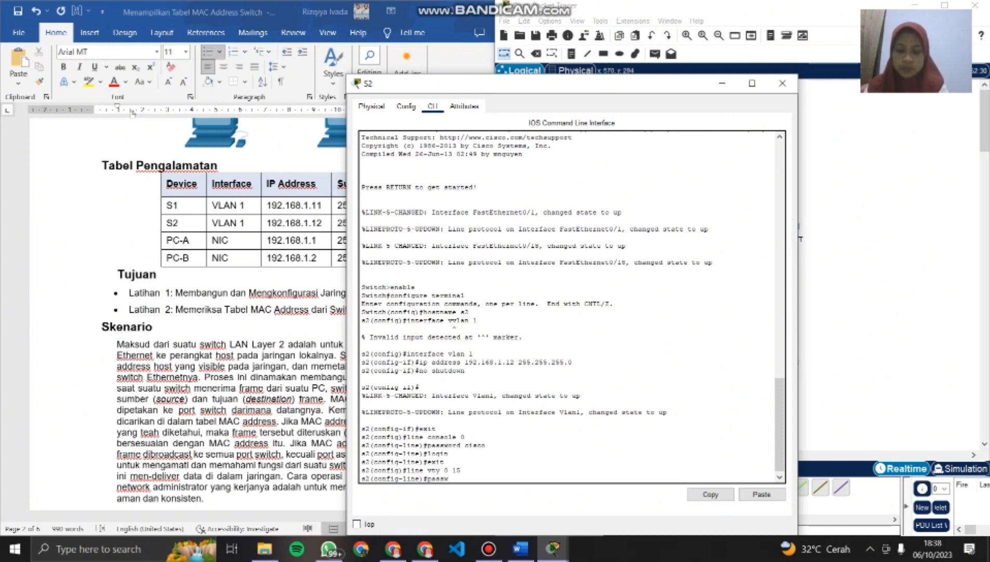
text(ord )
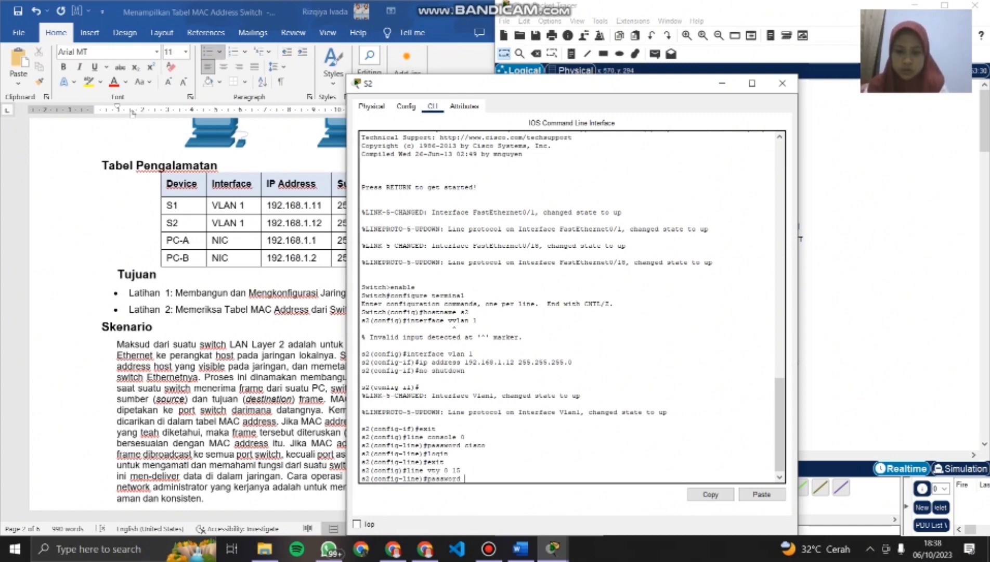
text(cisc)
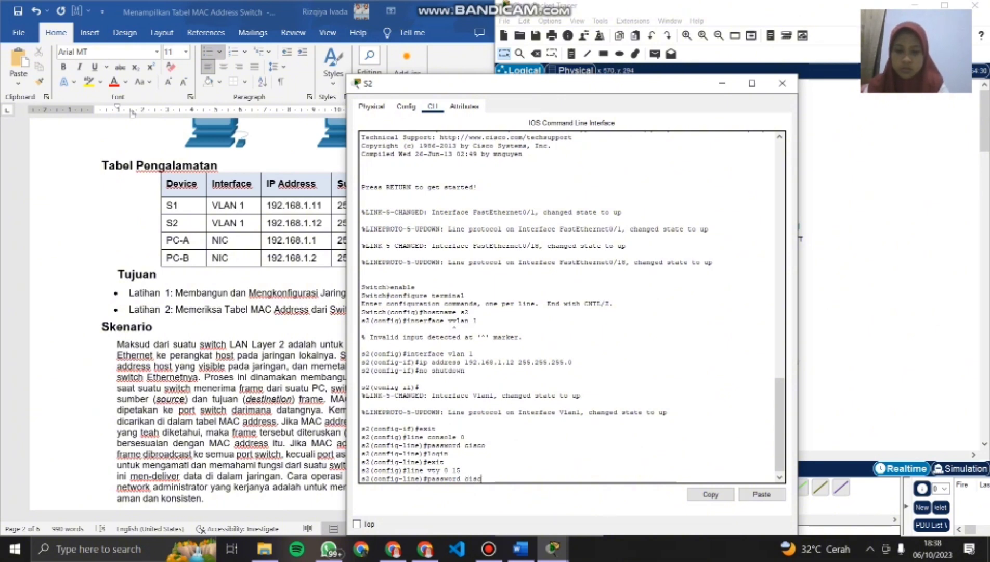
text(o)
key(Return)
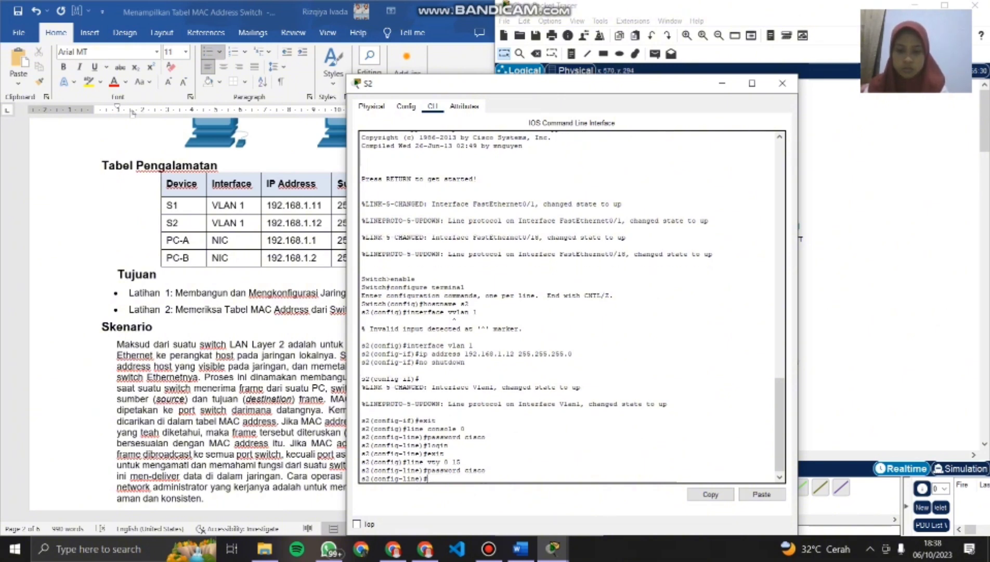
text(exit)
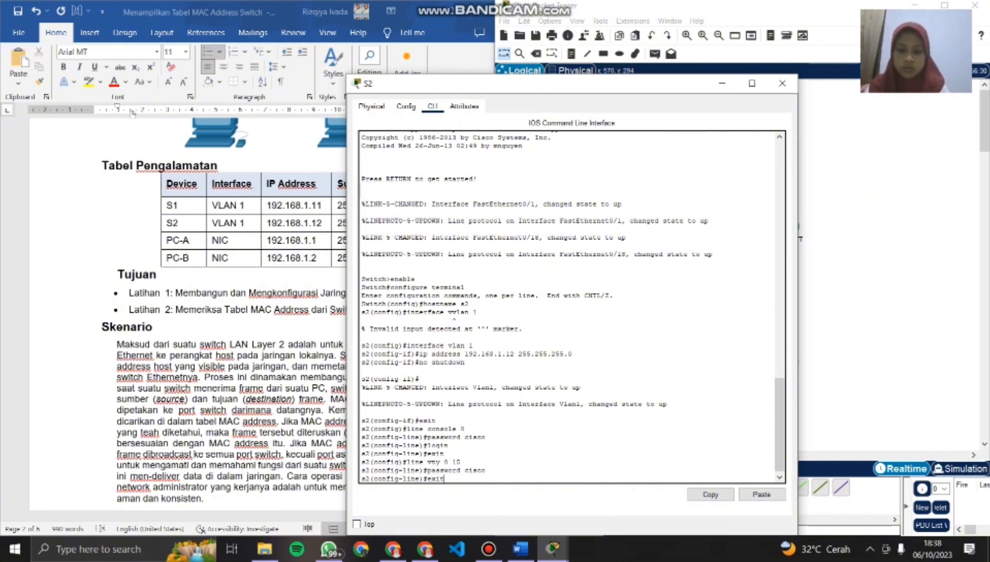
key(Return)
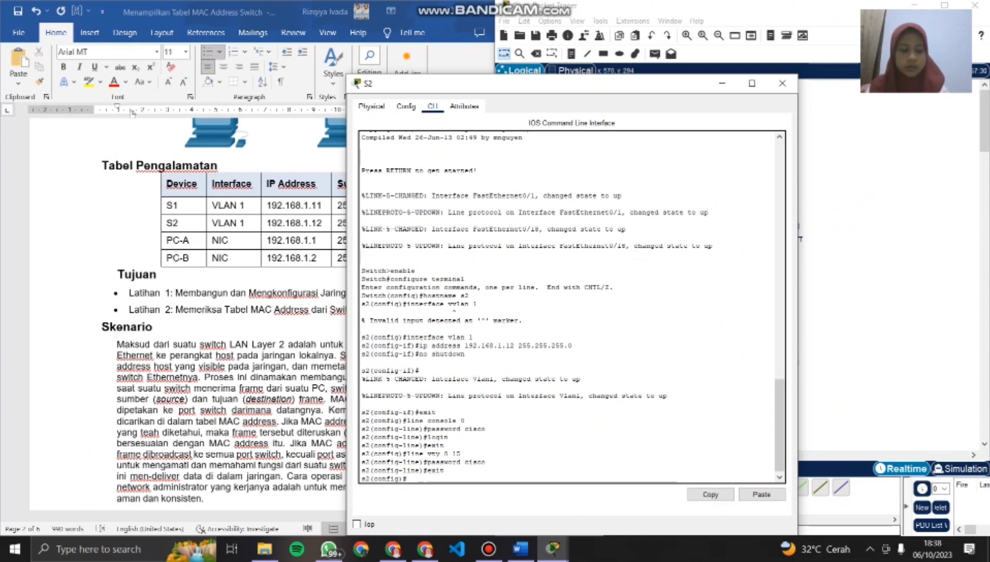
- Set S2's enable secret password from the lab instructions and exit to privileged EXEC mode
text(enabl)
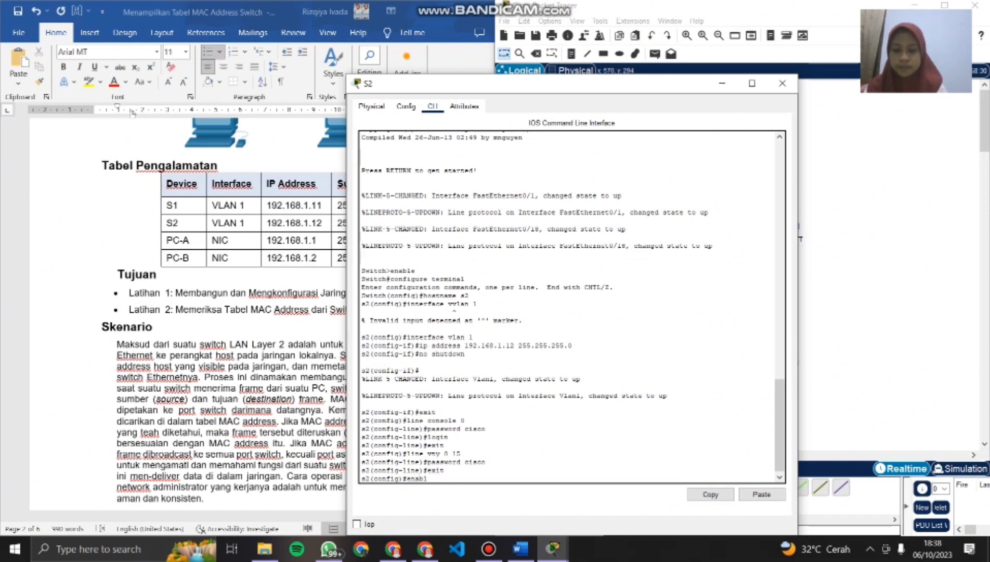
text(e secre)
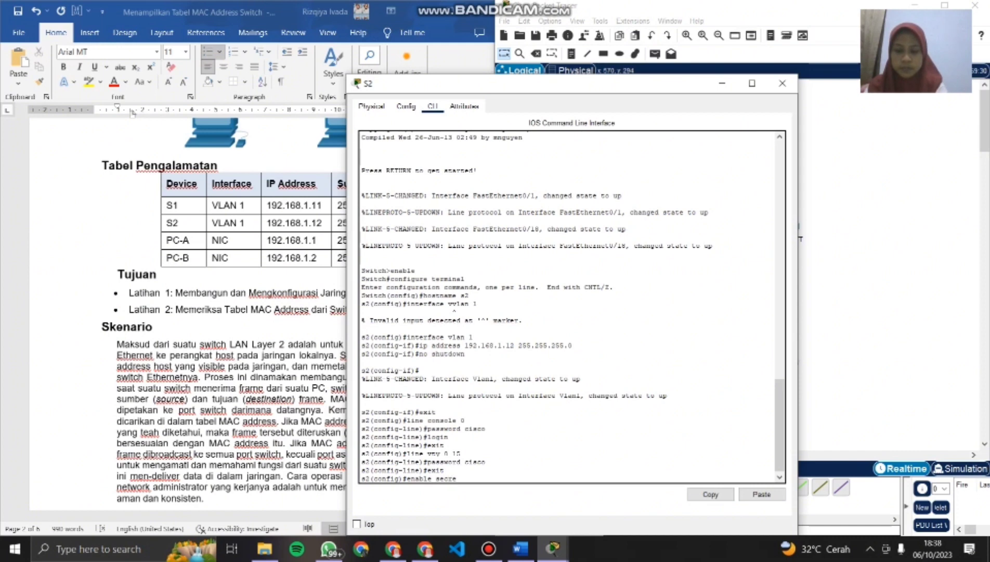
text(t class)
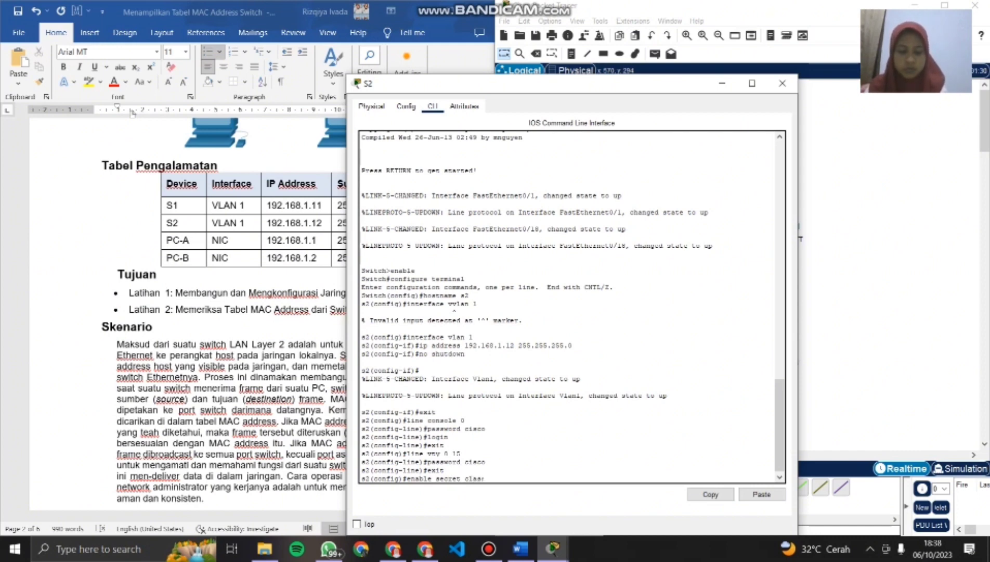
key(Return)
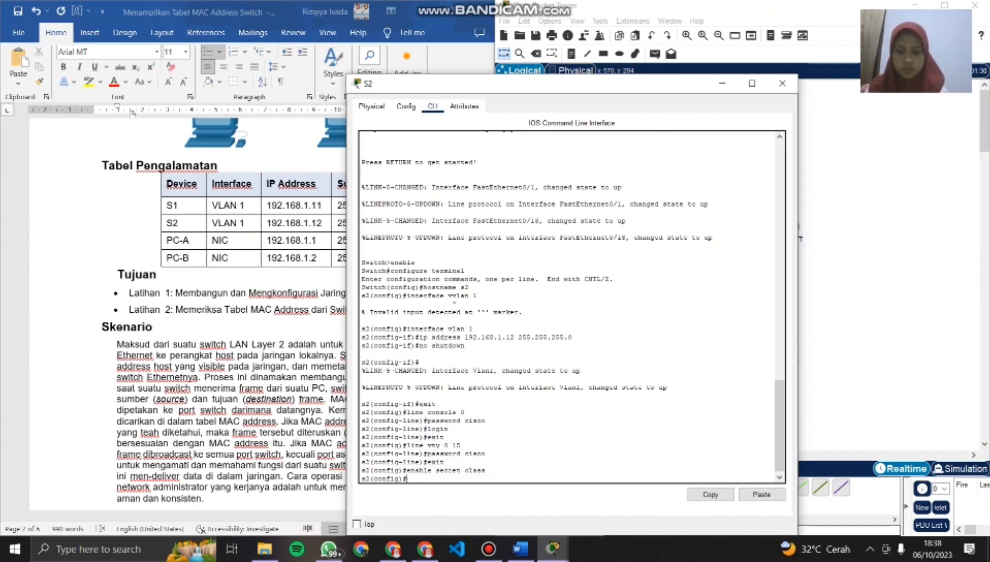
text(exit)
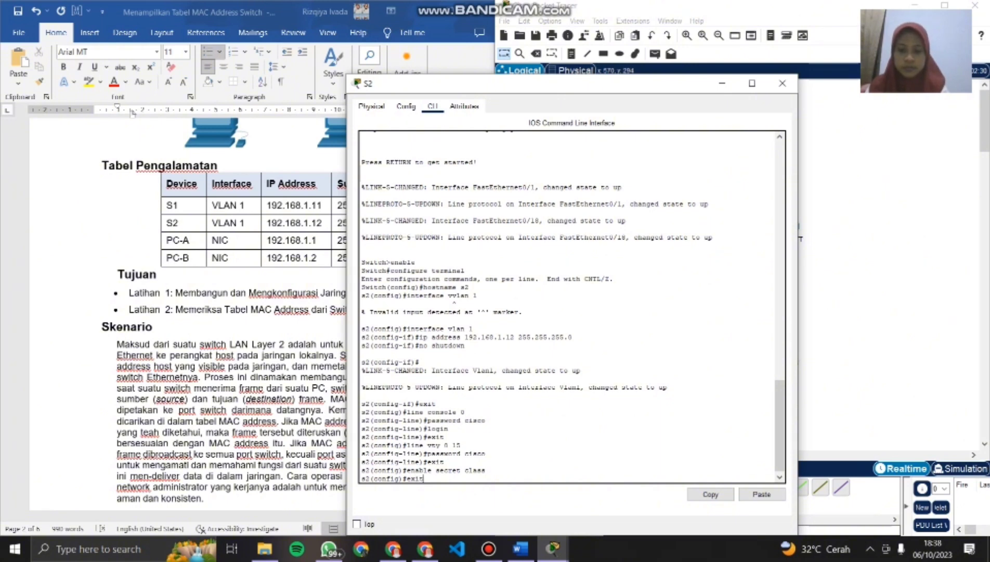
key(Return)
- Save S2's running-config to startup-config, accepting the default destination filename
text(co)
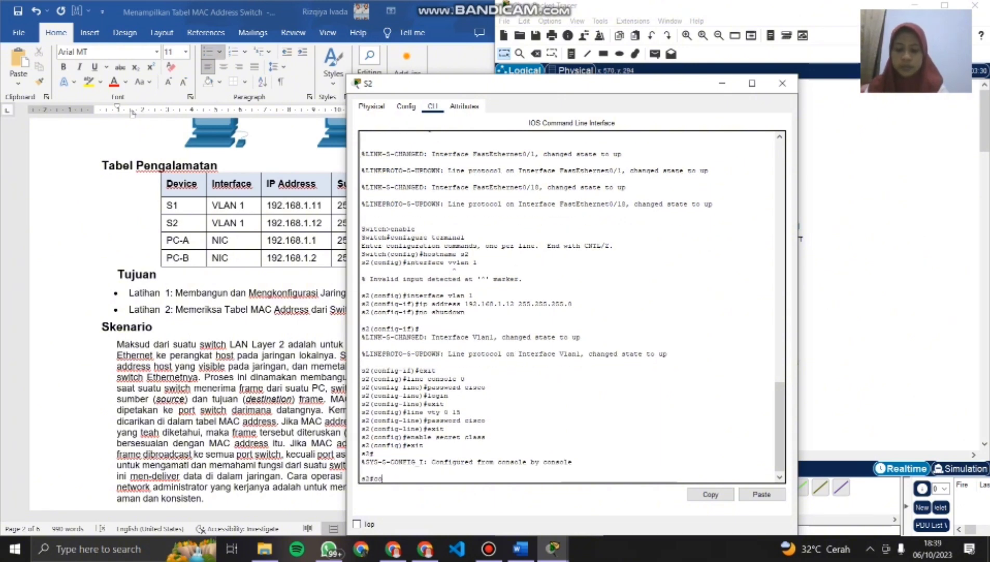
text(py runni)
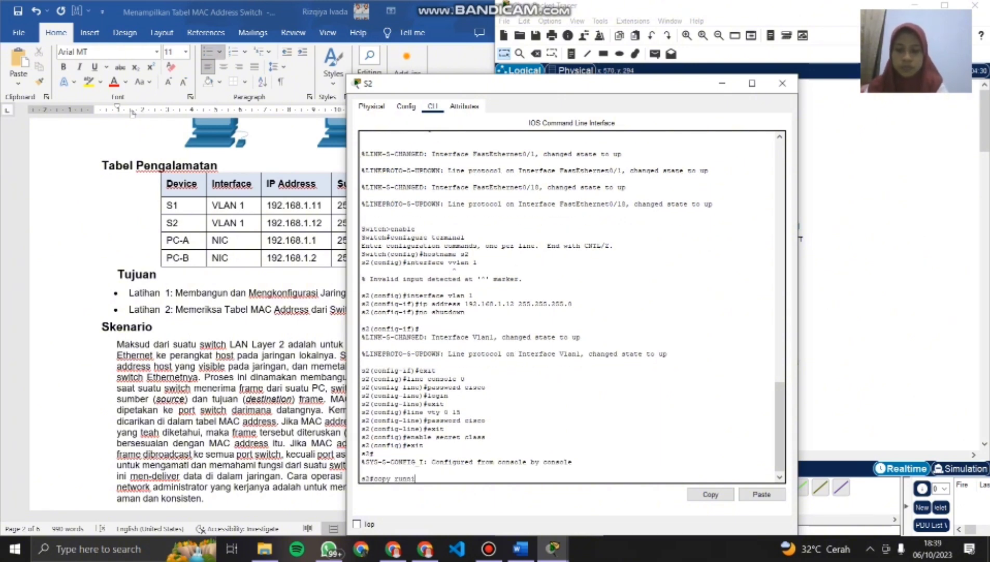
text(ng-config)
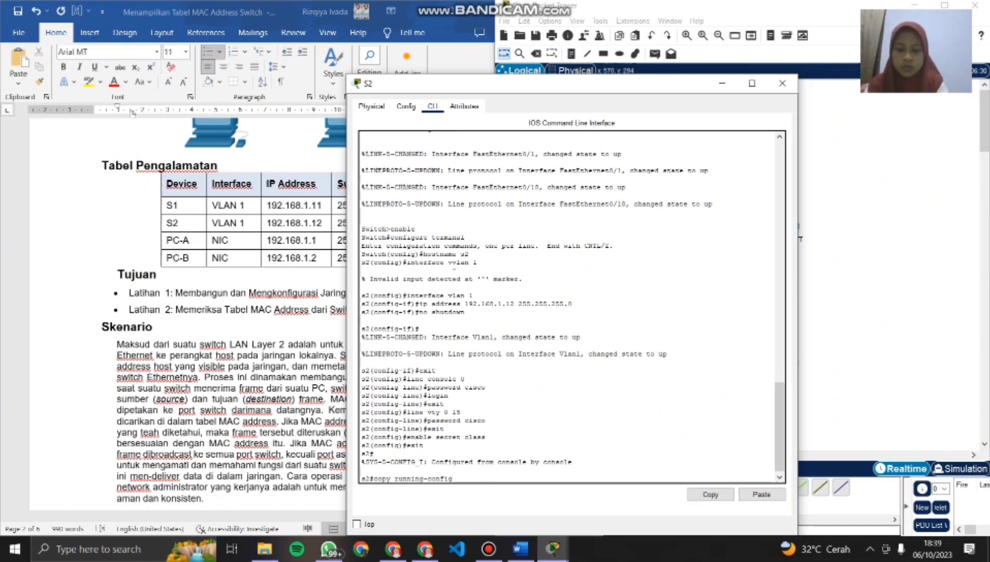
text( star)
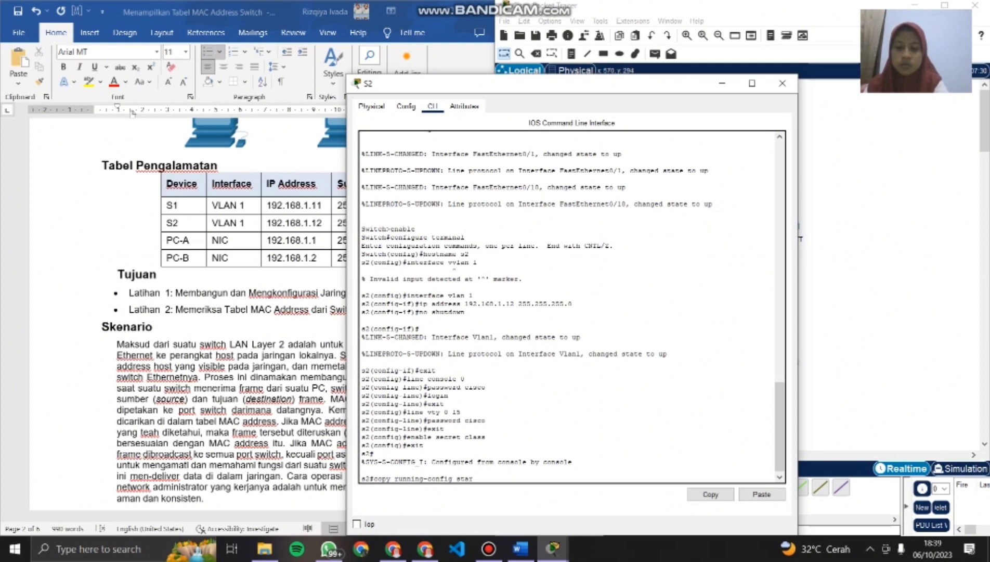
text(tup-)
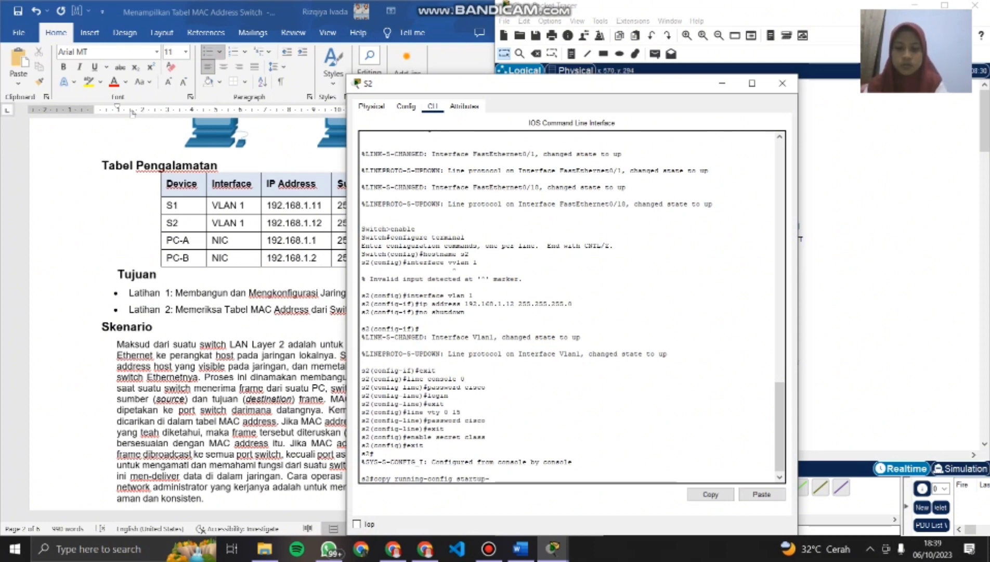
text(config)
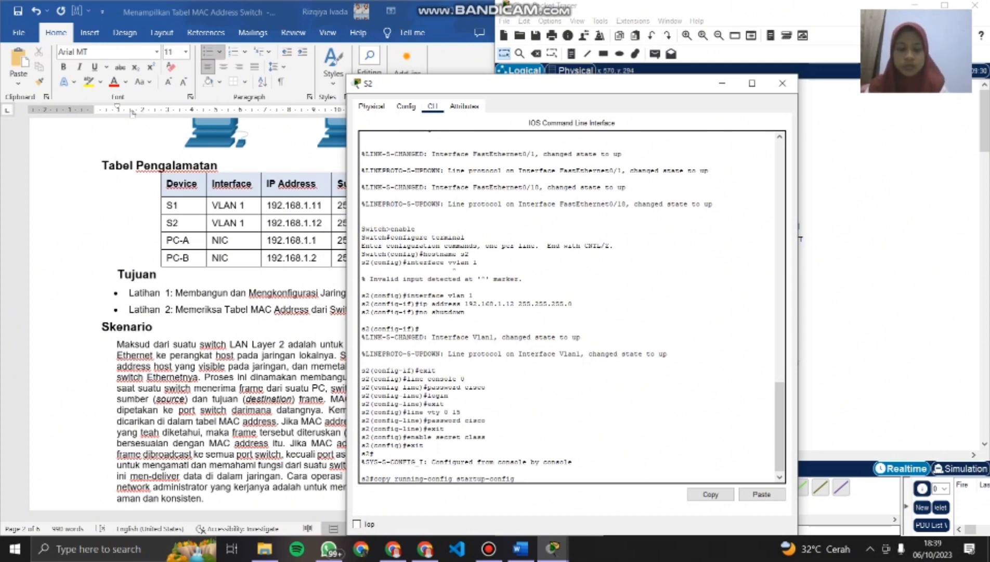
key(Return)
key(Return)
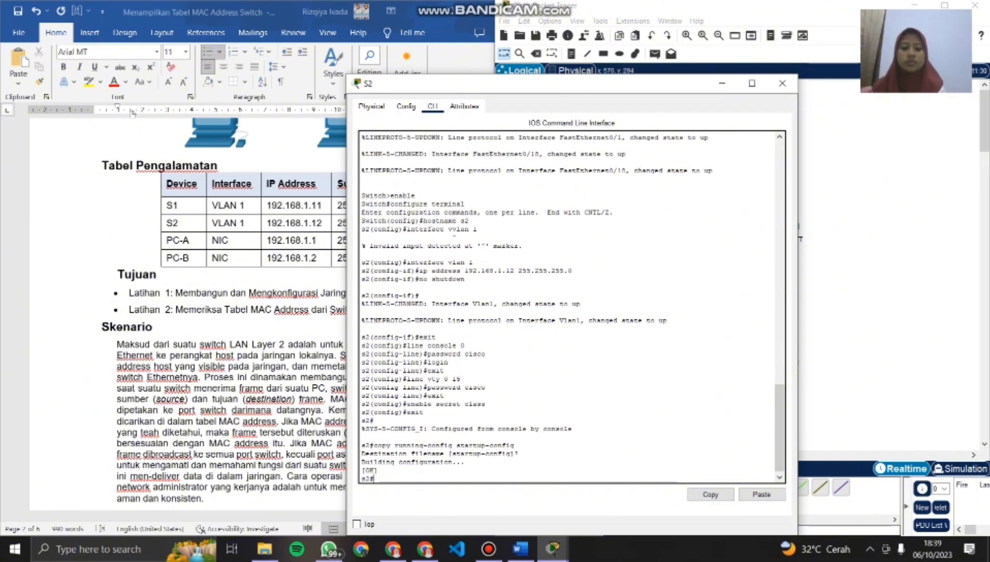
- Compare the S1 and S2 command-line configurations side by side, then close both switch windows
click(552, 548)
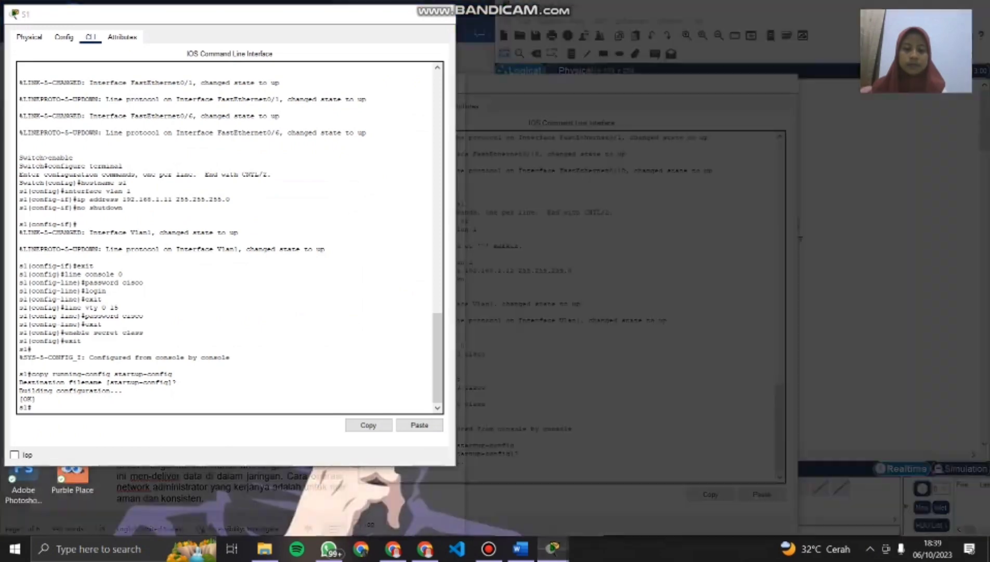
click(550, 492)
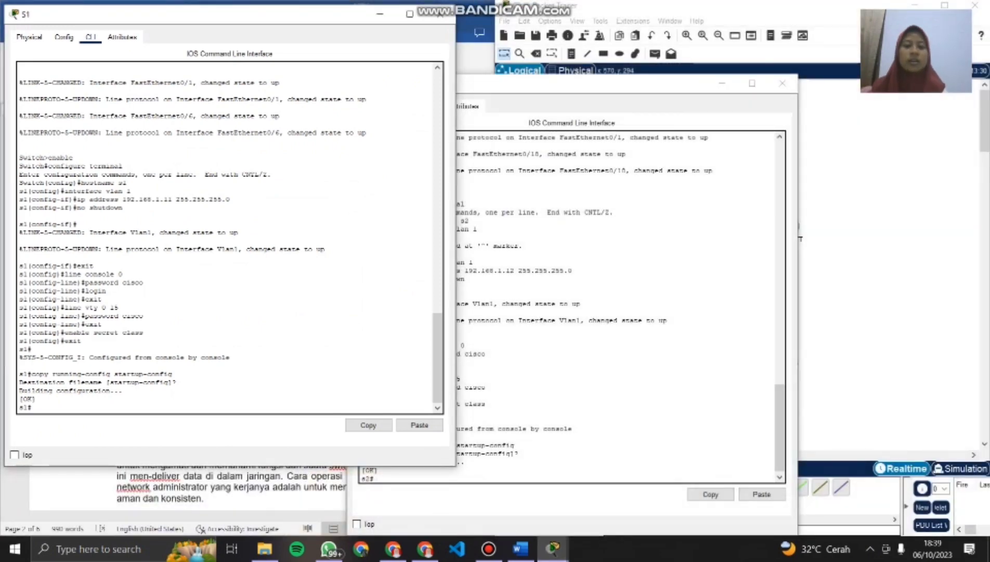
drag(538, 86, 649, 19)
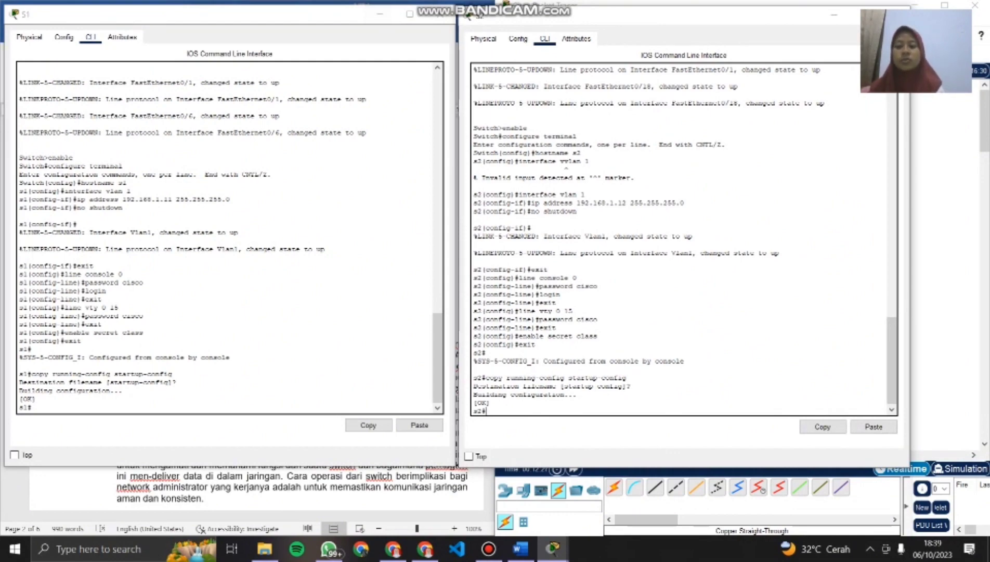
scroll(229, 237, up, 3)
scroll(229, 237, down, 3)
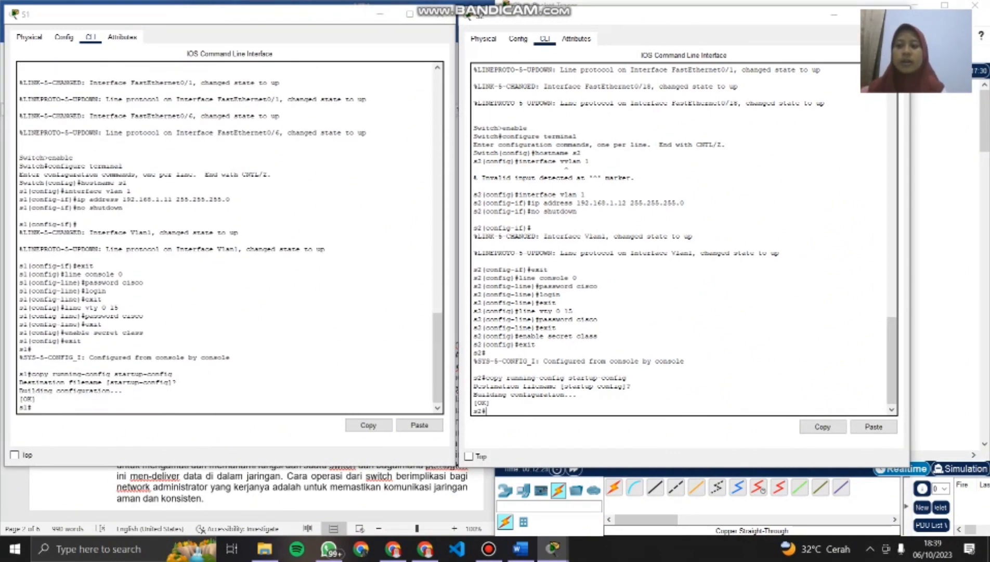
scroll(681, 239, down, 1)
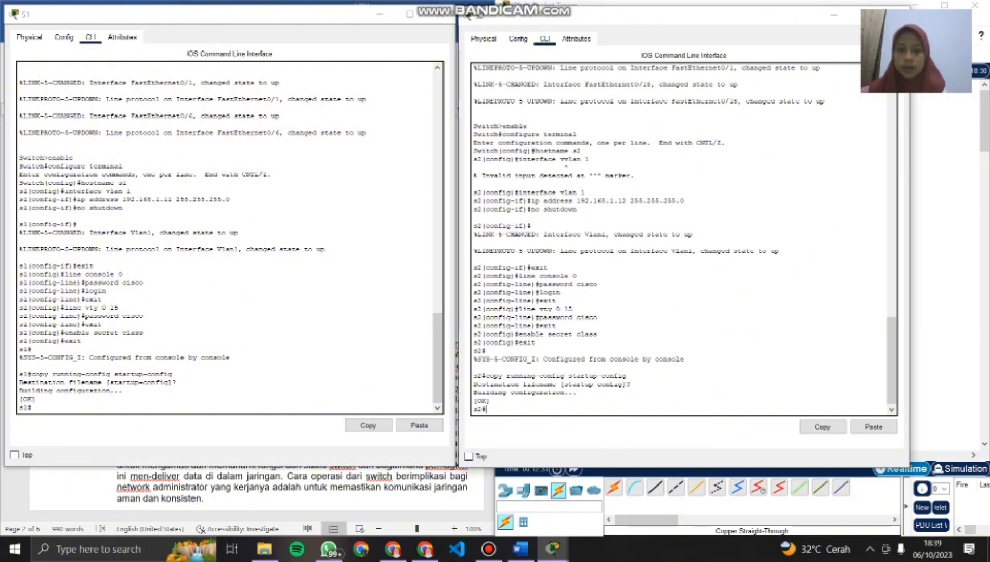
scroll(684, 236, up, 3)
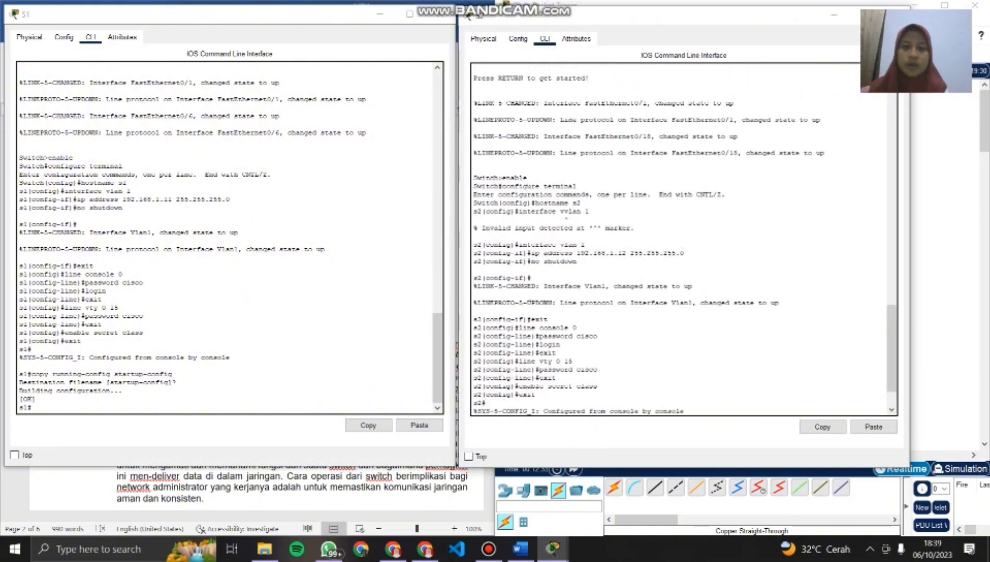
scroll(683, 239, up, 1)
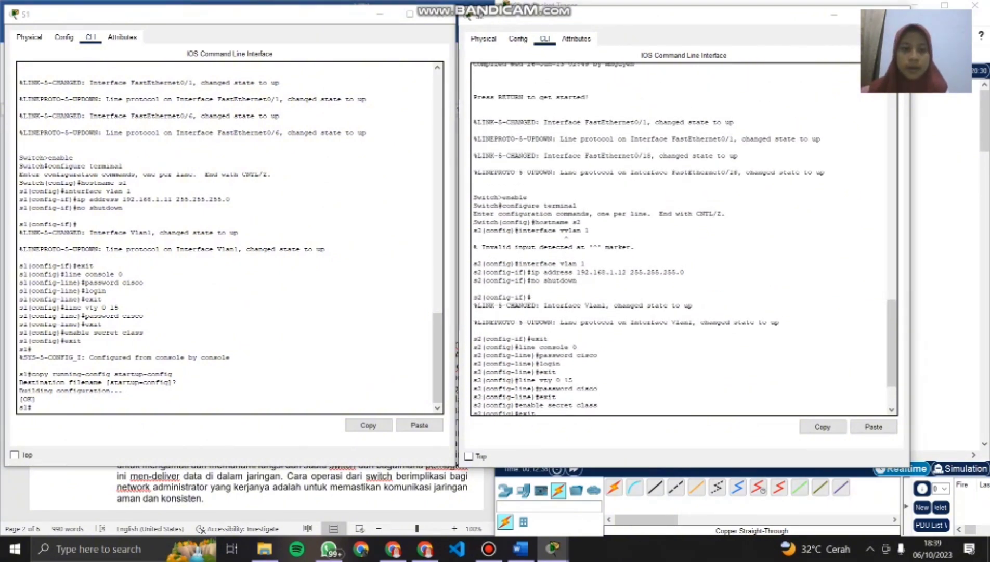
scroll(684, 240, down, 1)
scroll(683, 239, down, 3)
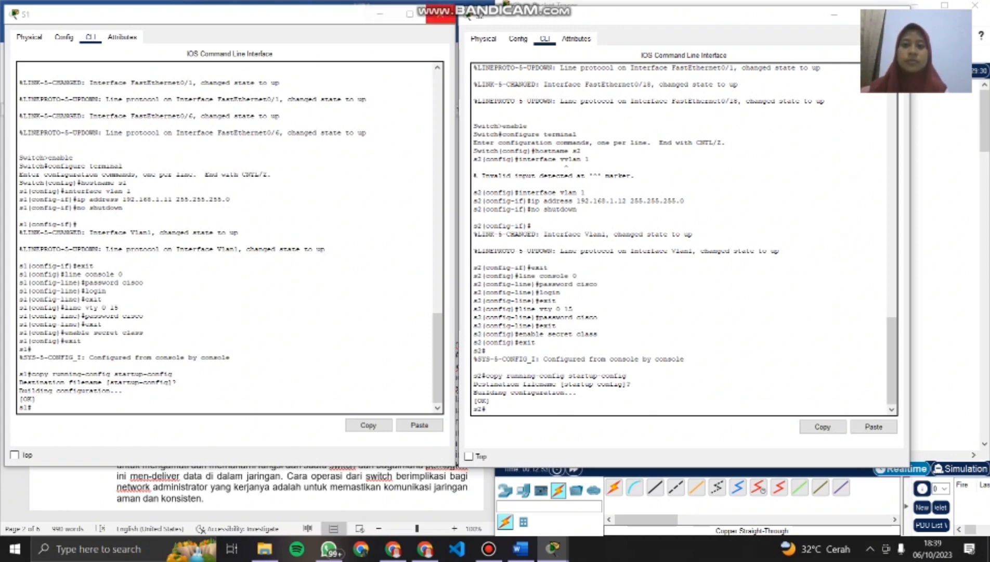
click(440, 14)
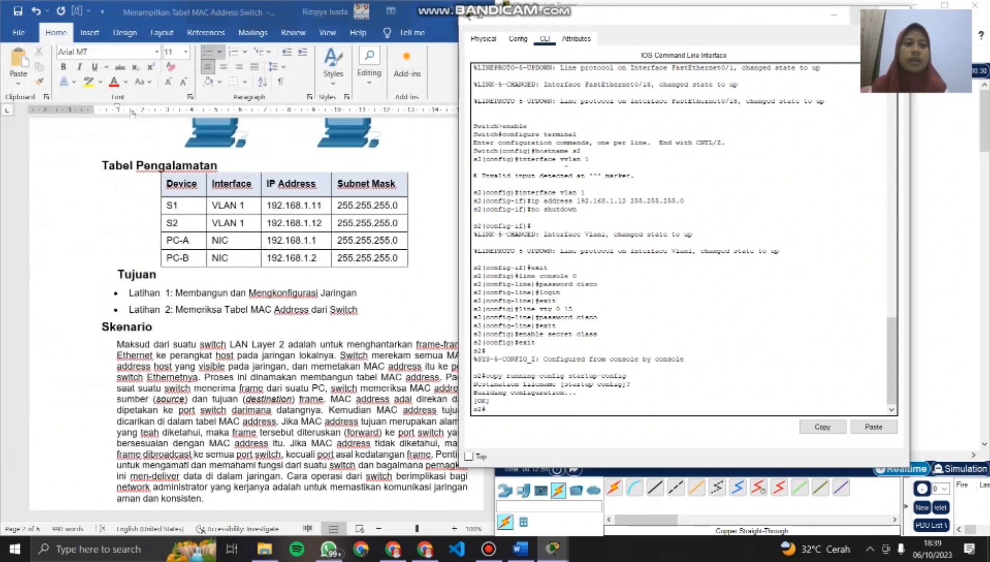
click(895, 6)
- Run ipconfig /all in PC-A's Command Prompt, following the lab's MAC address recording step, and place the PC-A window beside the document
scroll(250, 311, down, 10)
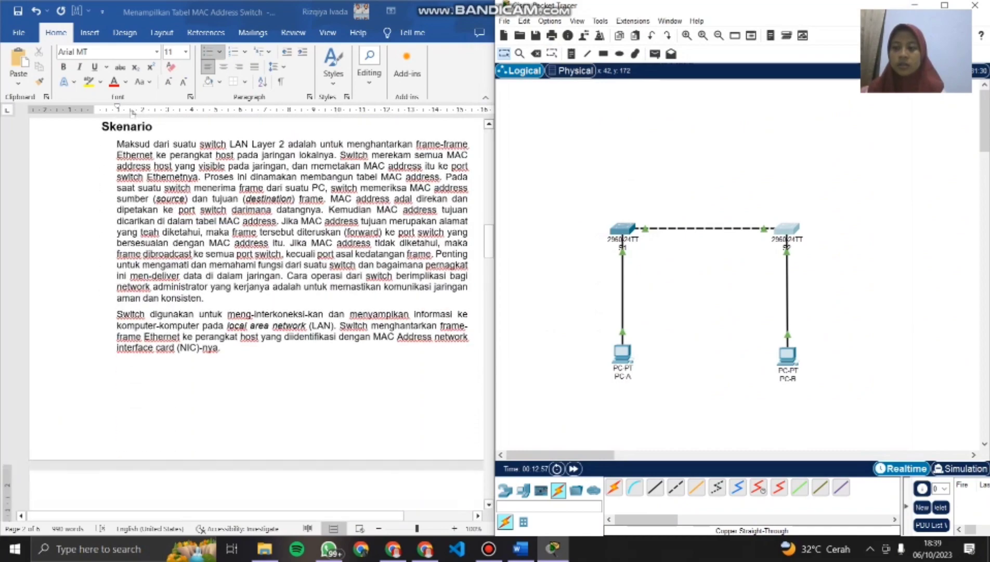
scroll(133, 113, down, 8)
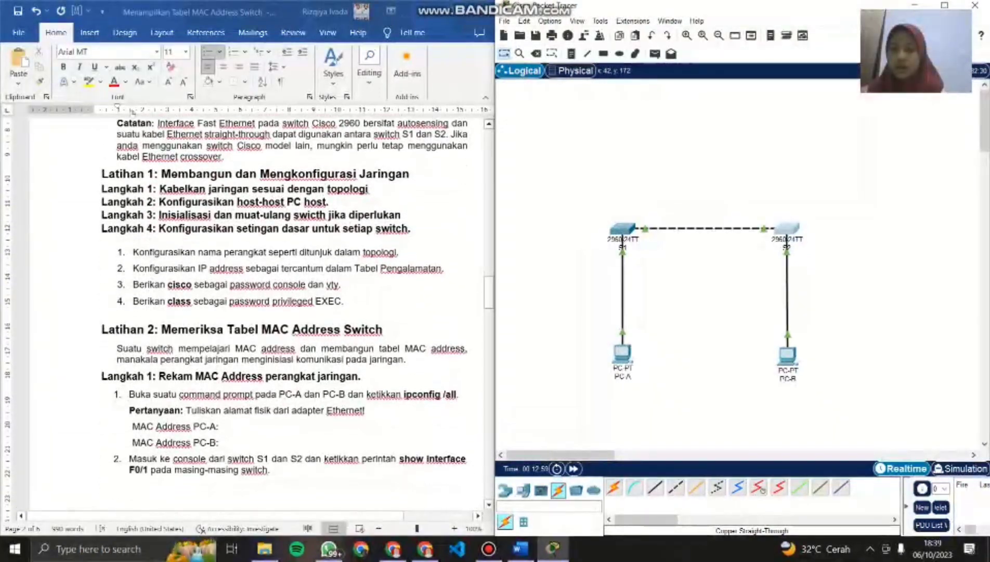
scroll(133, 112, down, 3)
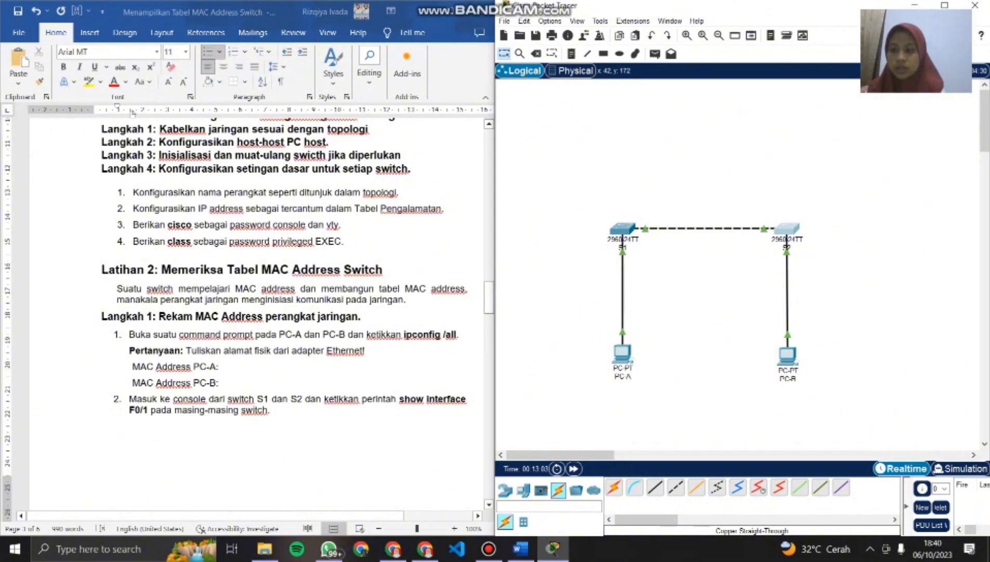
scroll(133, 112, down, 2)
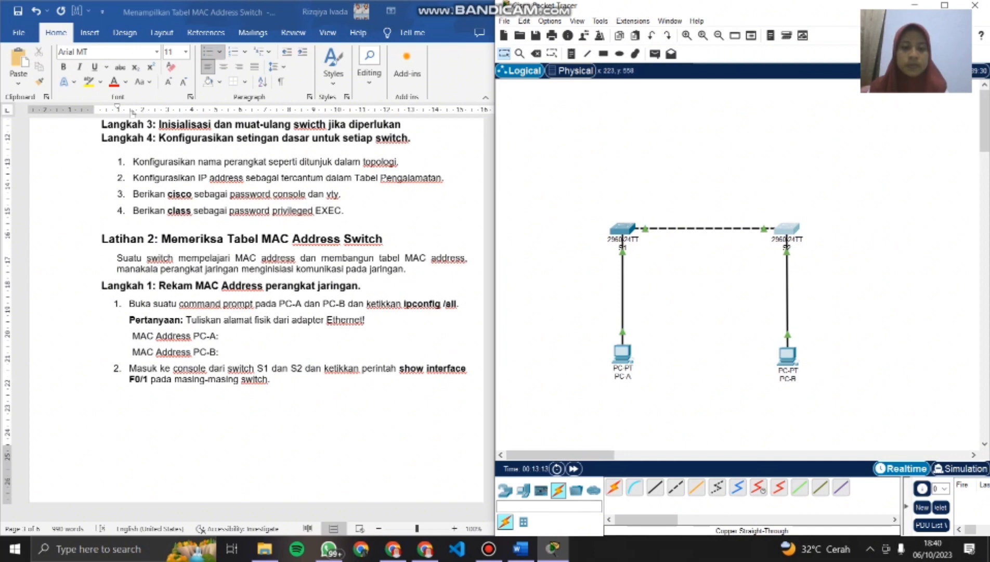
click(622, 353)
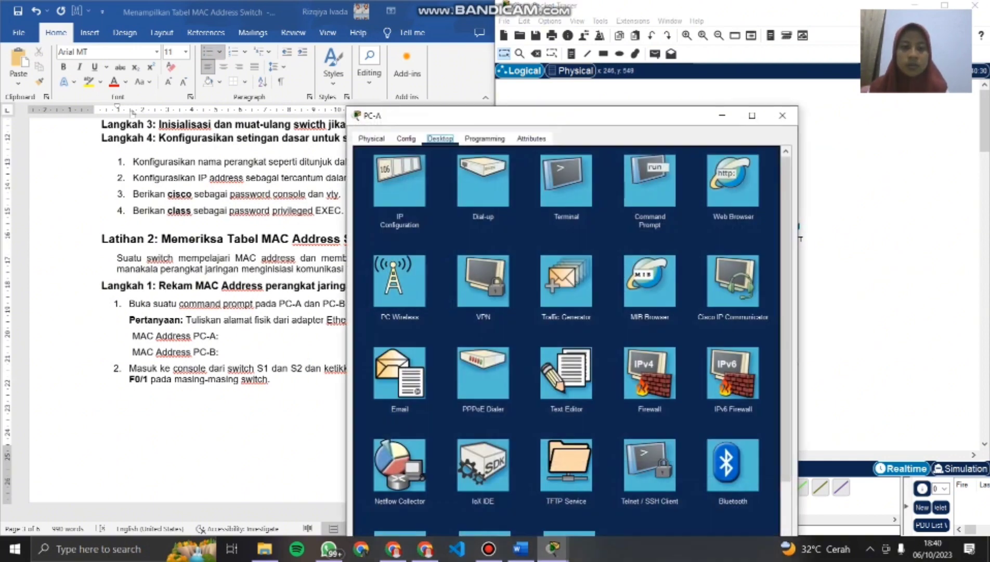
click(649, 180)
text(ipc)
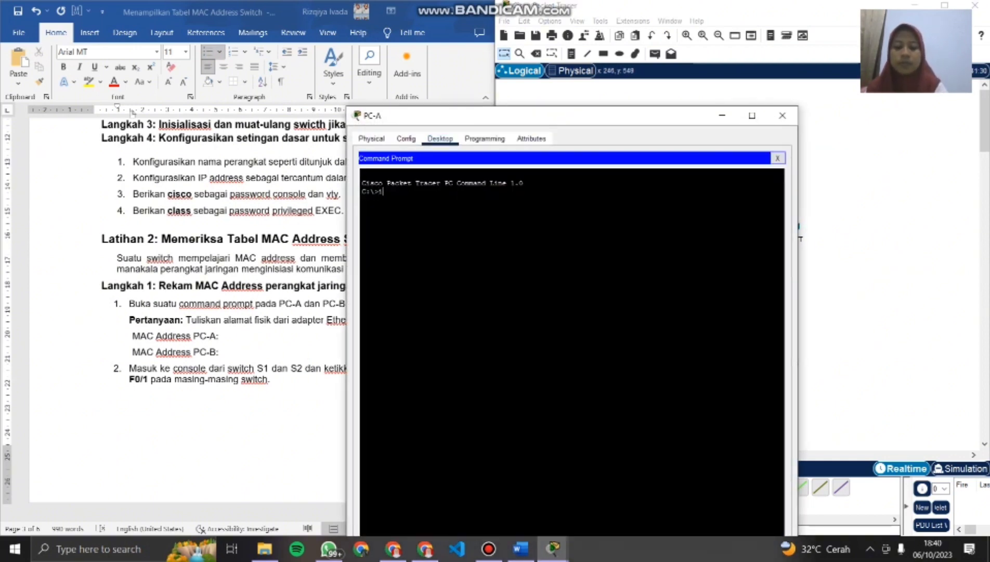
text(on)
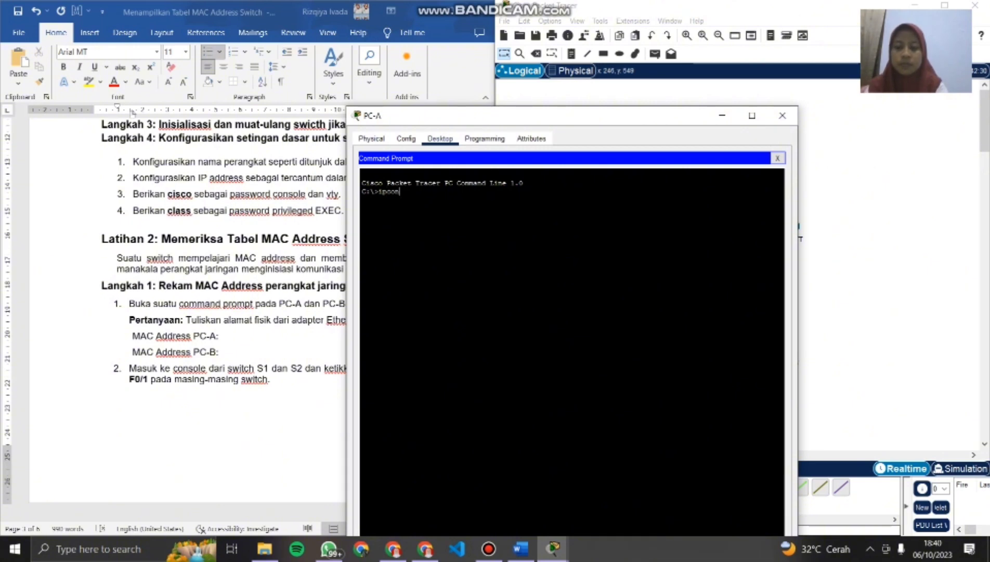
text(fig/a)
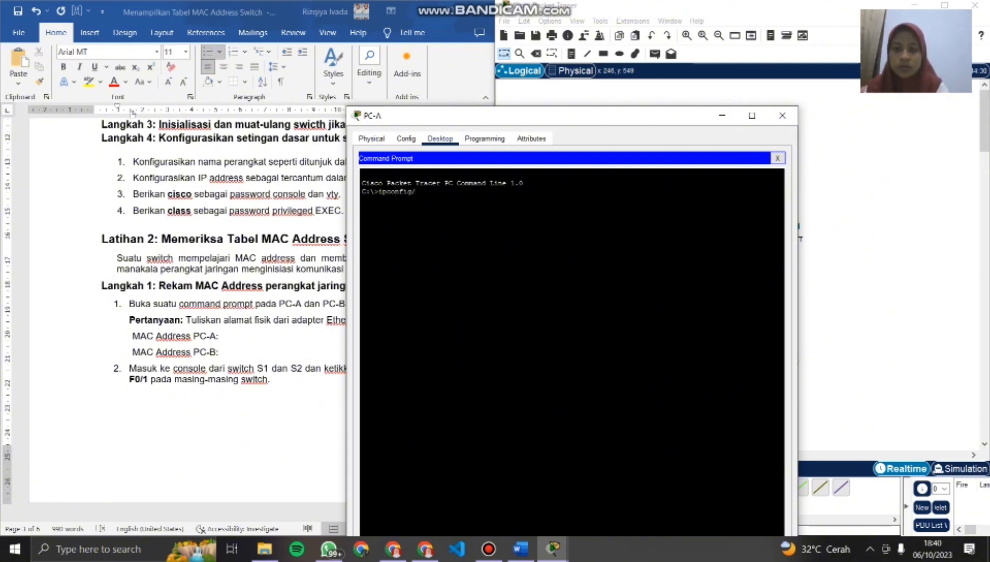
key(BackSpace)
text(/all)
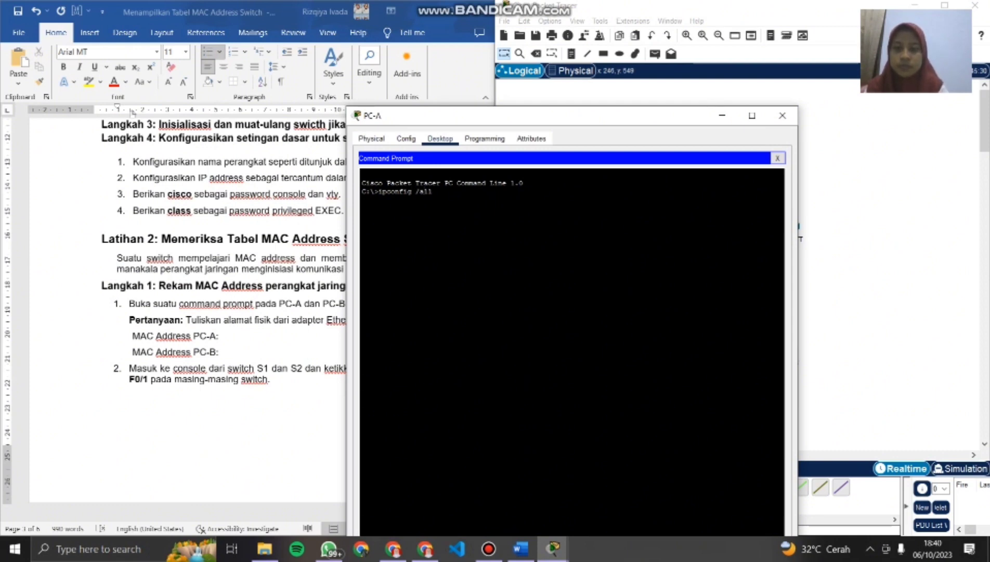
key(Return)
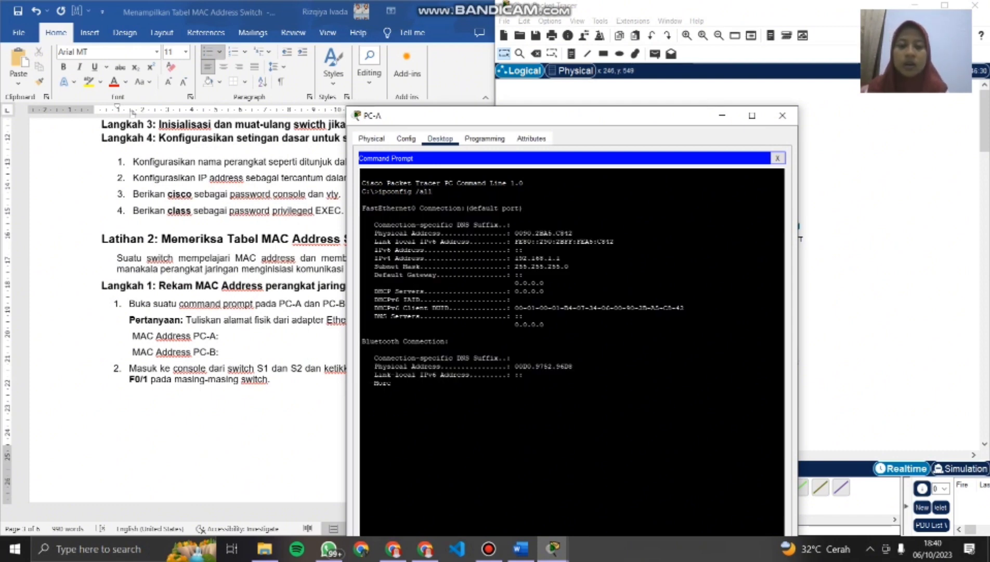
drag(560, 118, 717, 35)
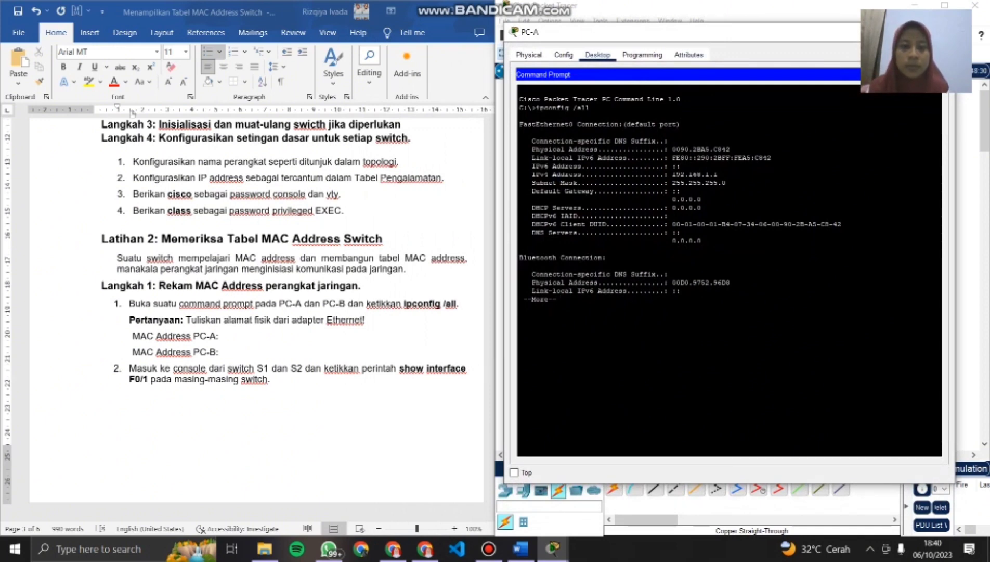
- Try to copy PC-A's Ethernet physical address into the document's MAC Address PC-A line, and undo the paste
mouse_move(672, 150)
mouse_down()
mouse_move(730, 149)
mouse_move(672, 149)
mouse_up()
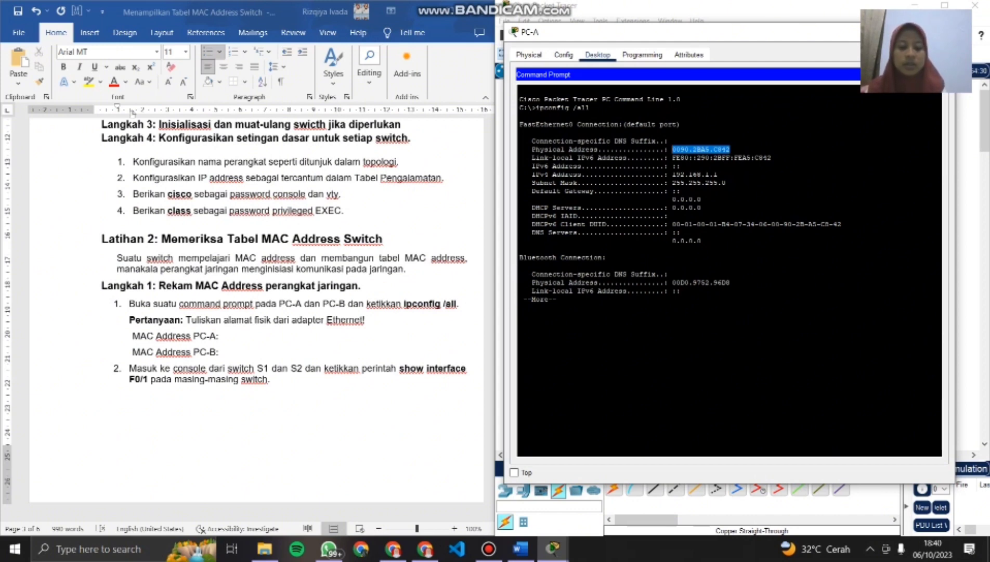
key(ctrl+c)
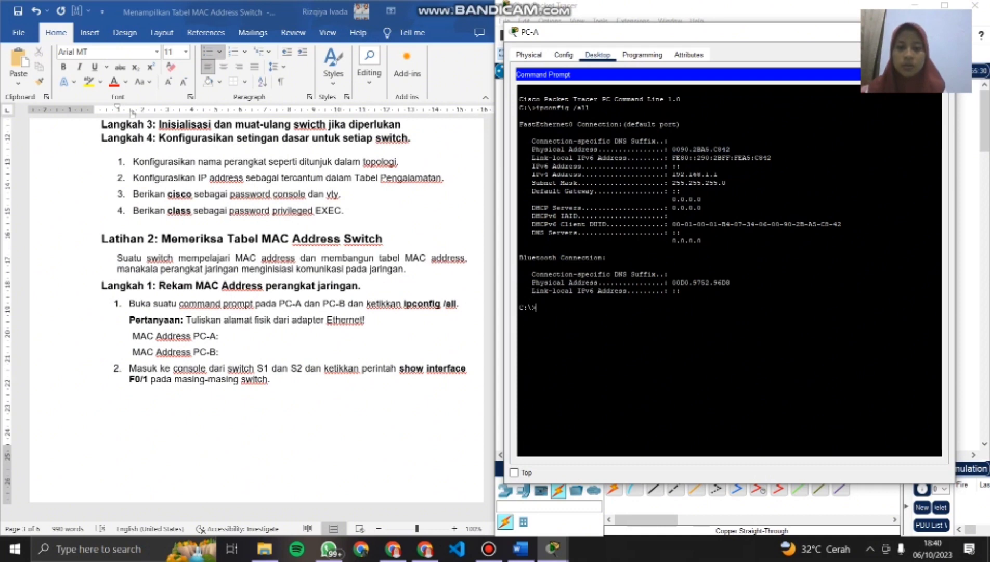
click(132, 112)
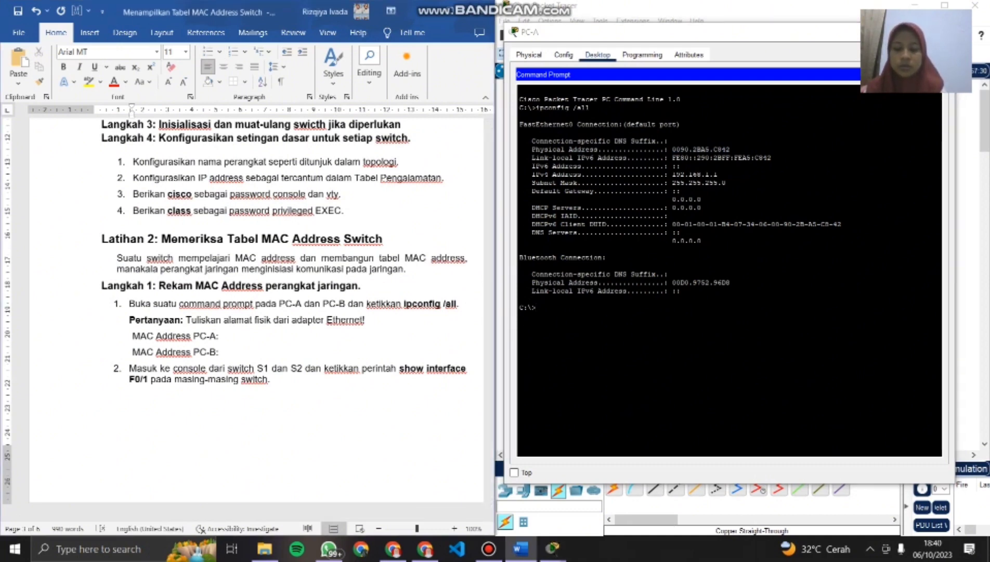
key(ctrl+v)
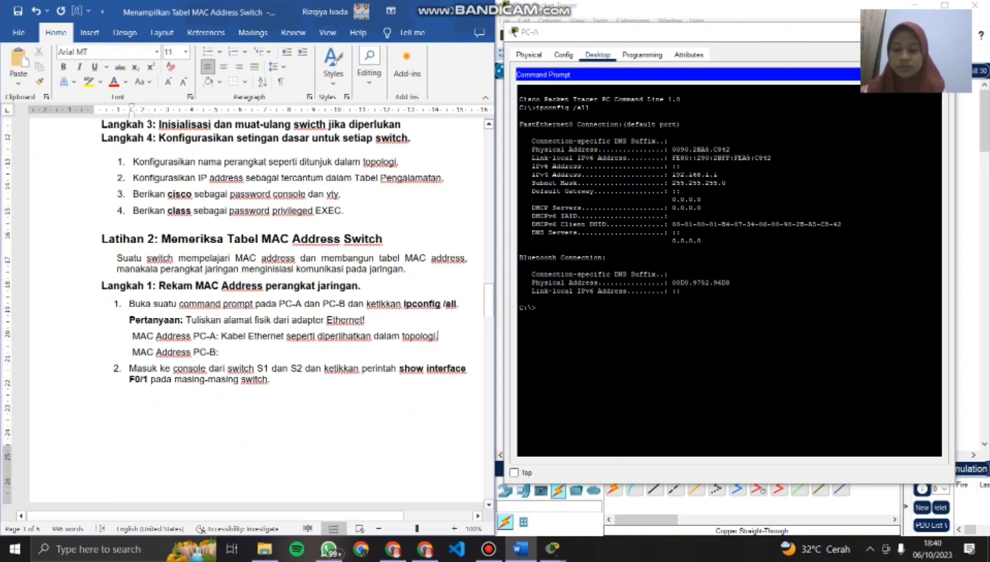
key(ctrl+z)
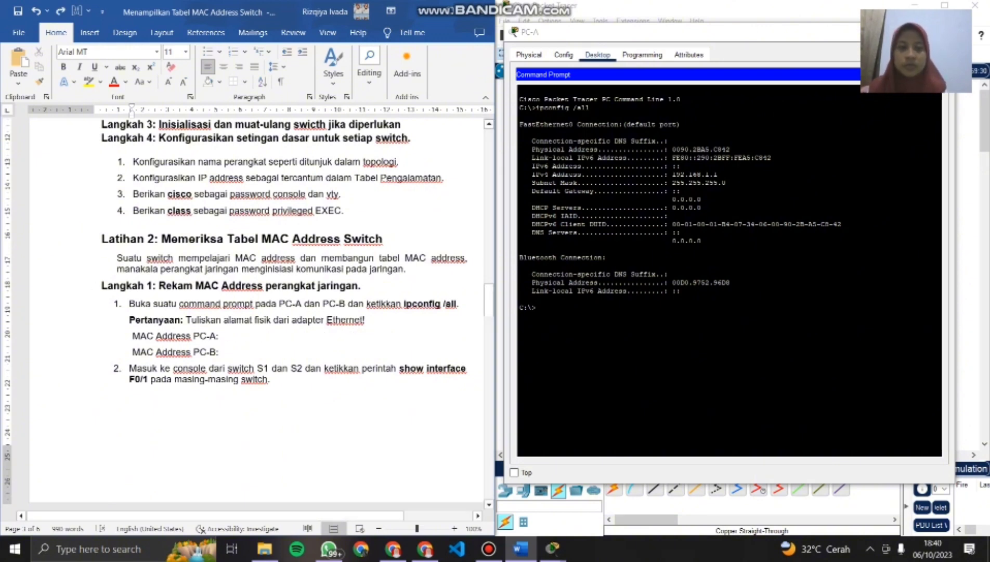
- Record 0090.2BA5.C842 on the document's MAC Address PC-A line and minimize the PC-A window
text(0090)
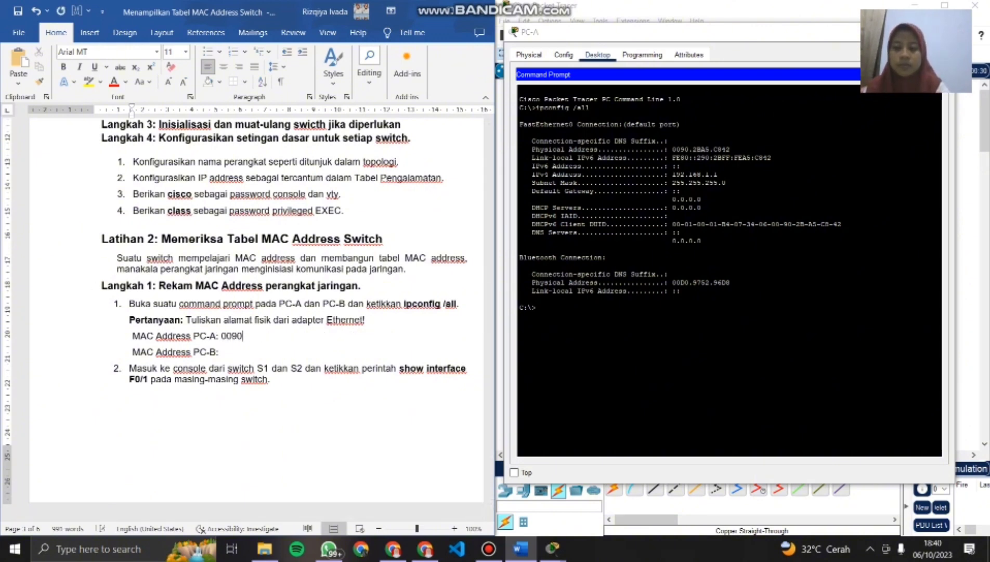
text(.)
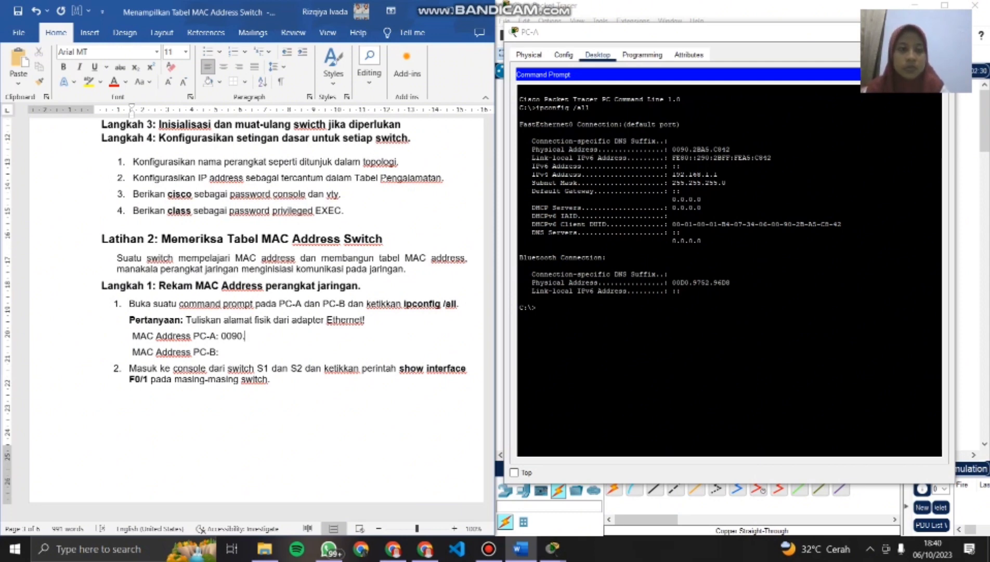
key(Caps_Lock)
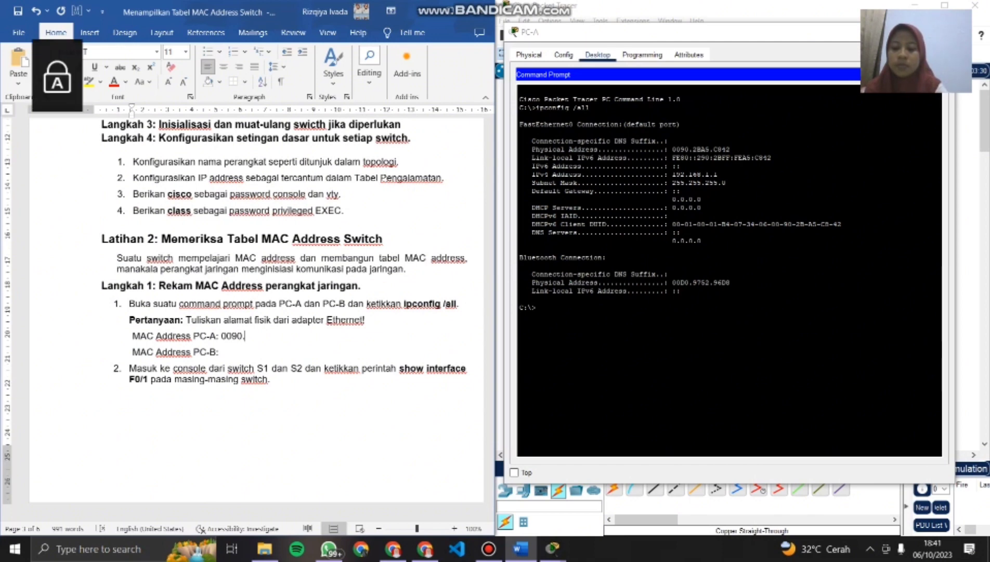
text(2BA5)
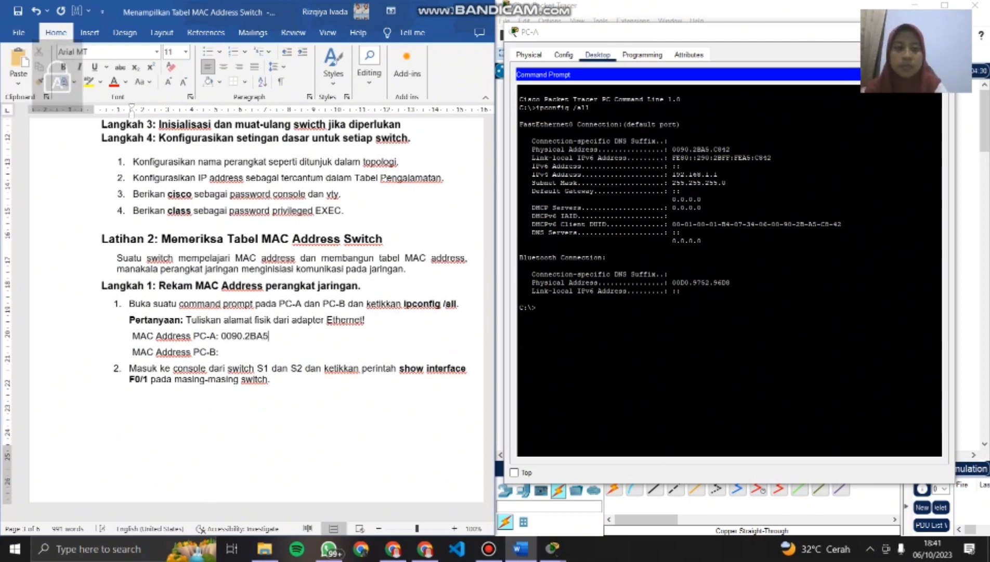
text(.)
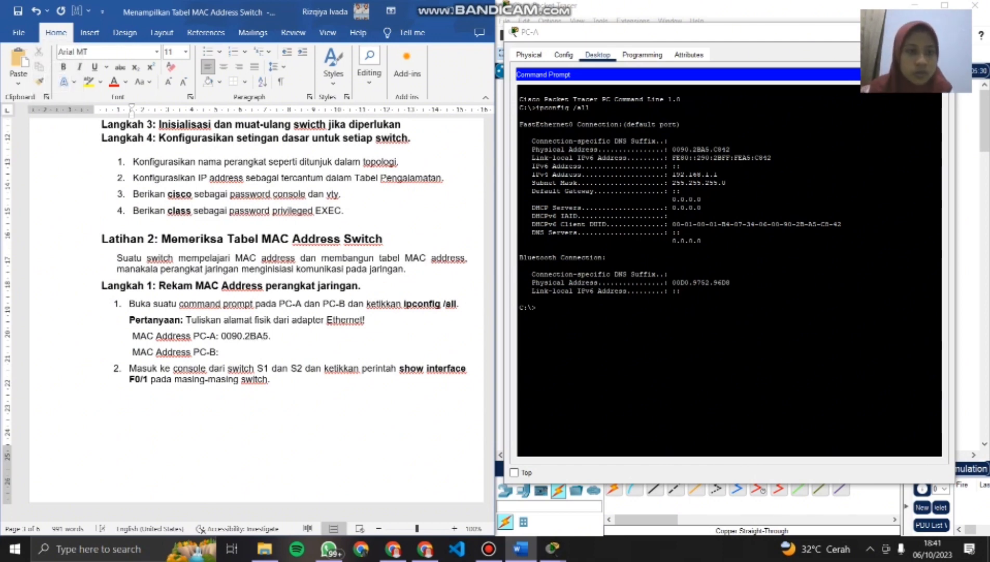
text(C842)
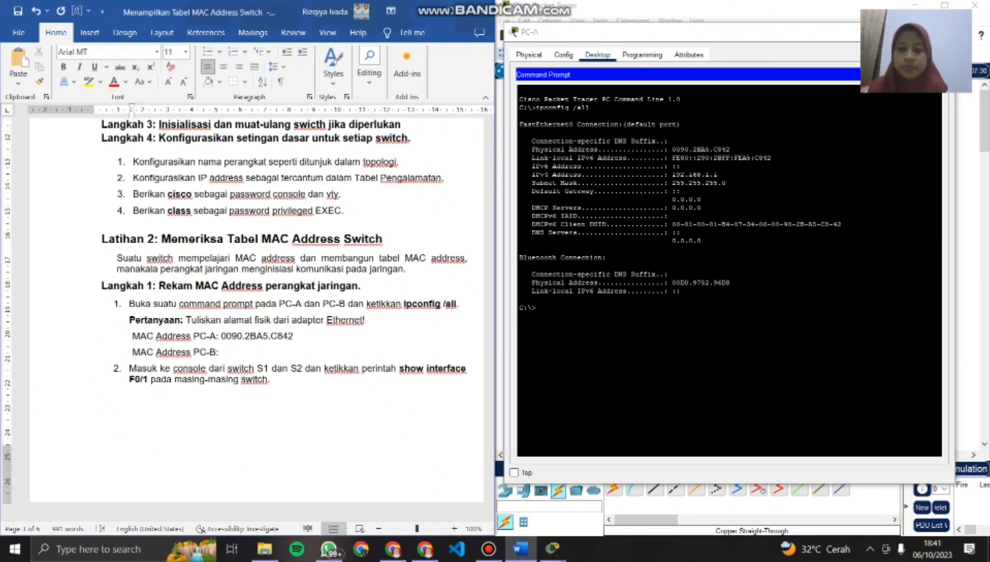
key(Caps_Lock)
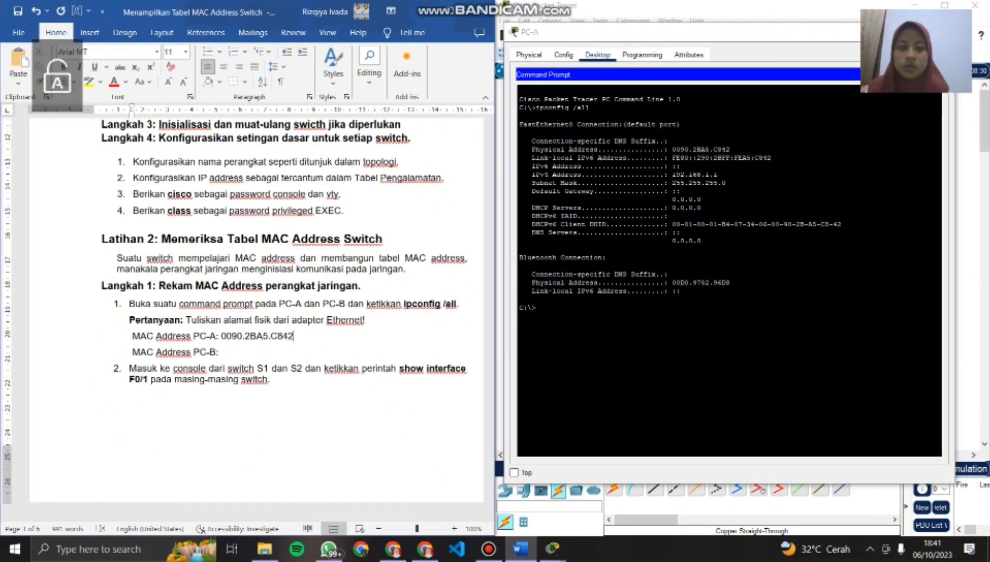
click(879, 33)
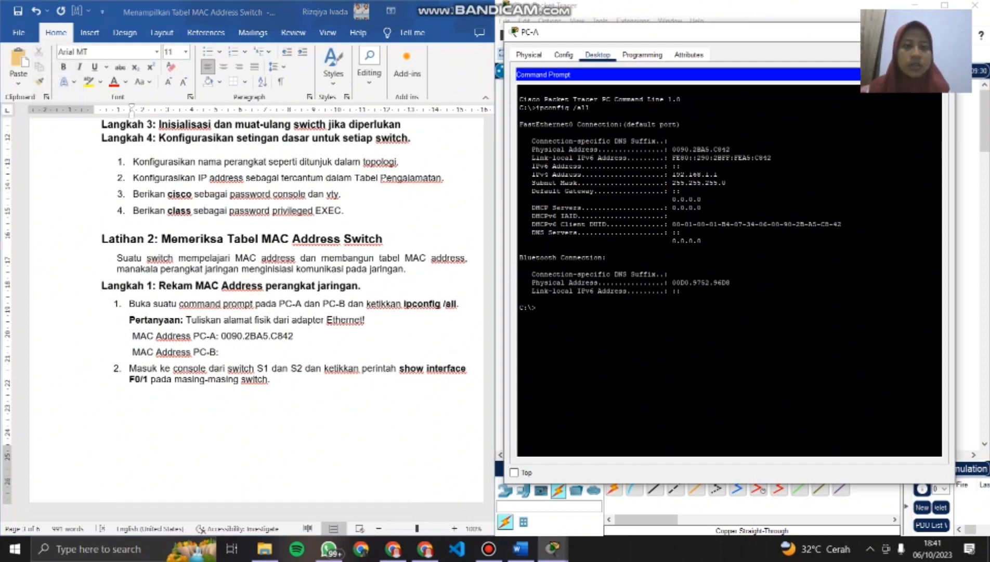
- Run ipconfig /all in PC-B's Command Prompt and place the PC-B window beside the document
click(787, 355)
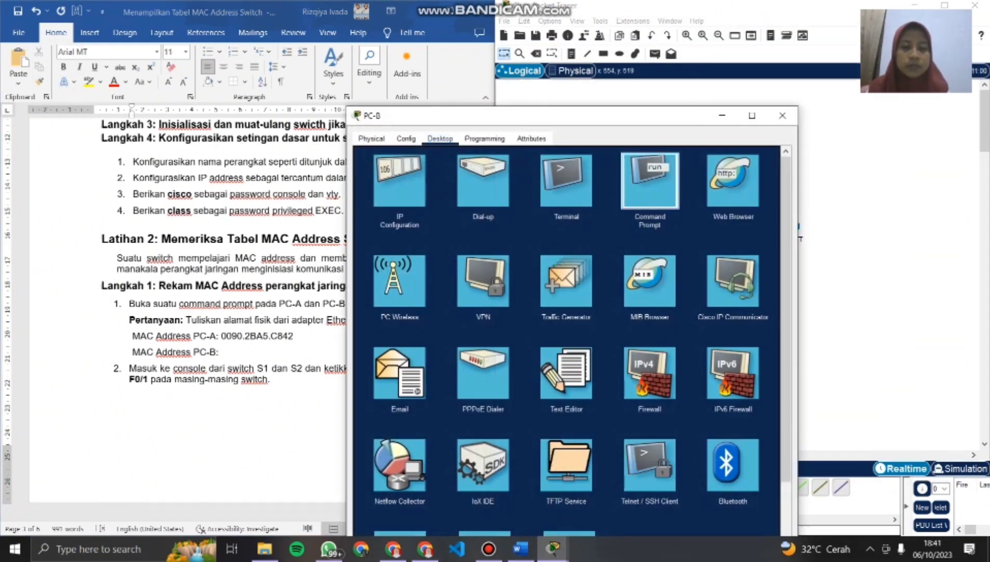
click(650, 181)
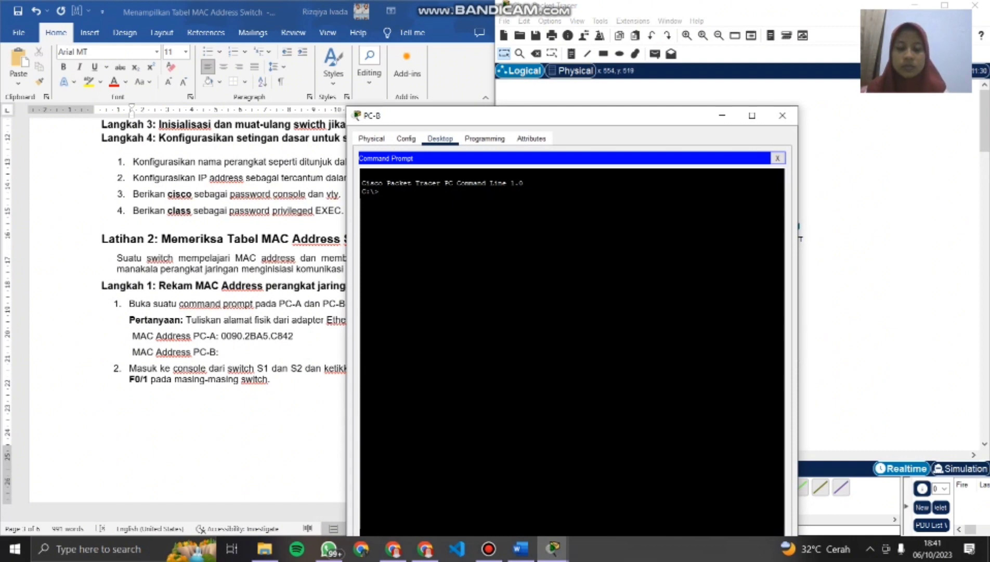
text(ip confi)
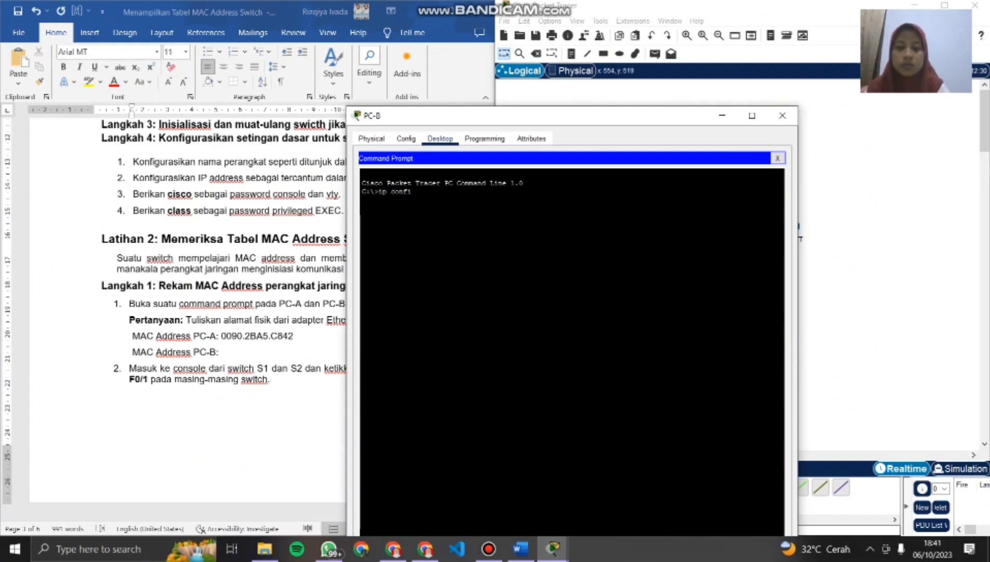
key(BackSpace)
key(BackSpace)
key(BackSpace)
key(BackSpace)
key(BackSpace)
key(BackSpace)
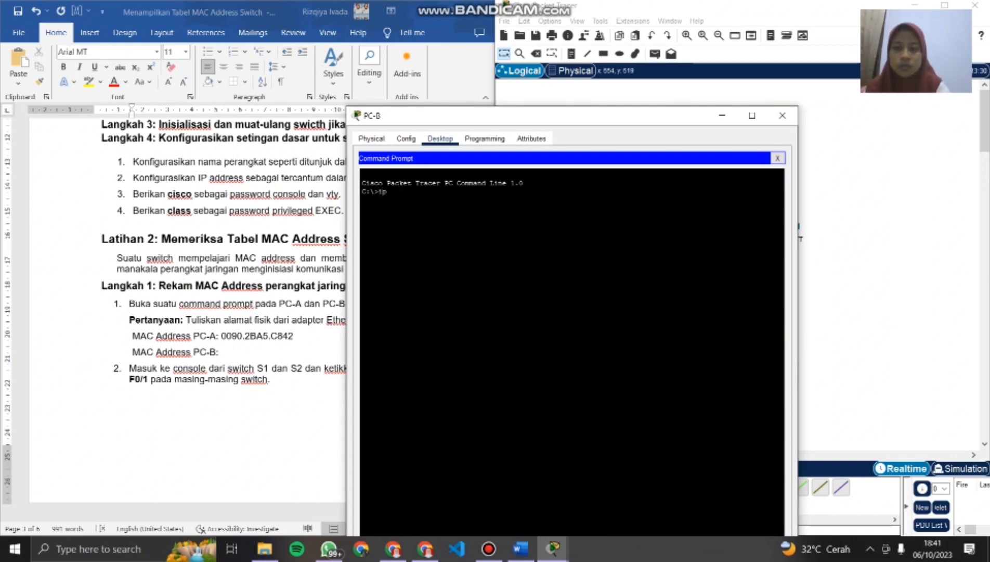
text(config)
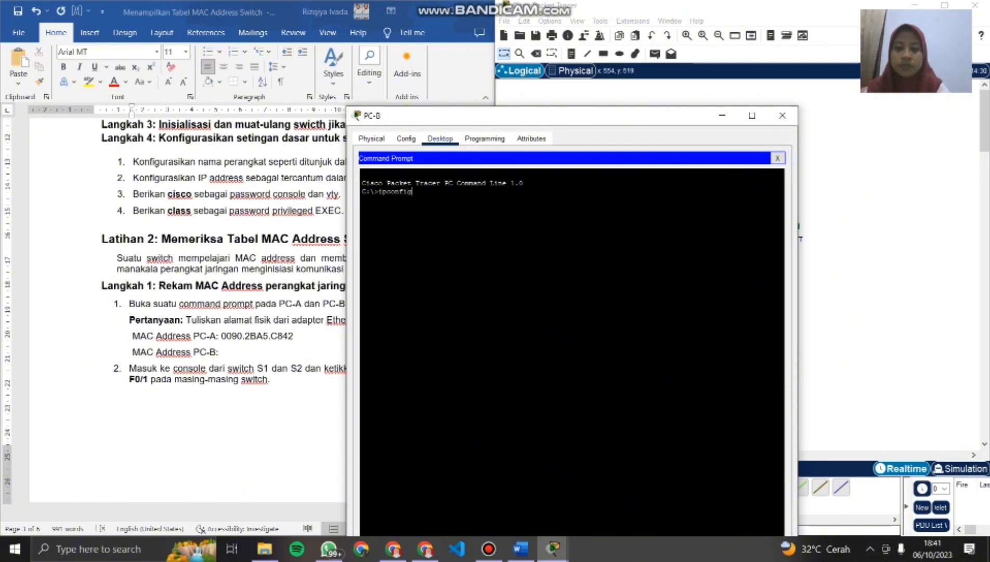
text( /)
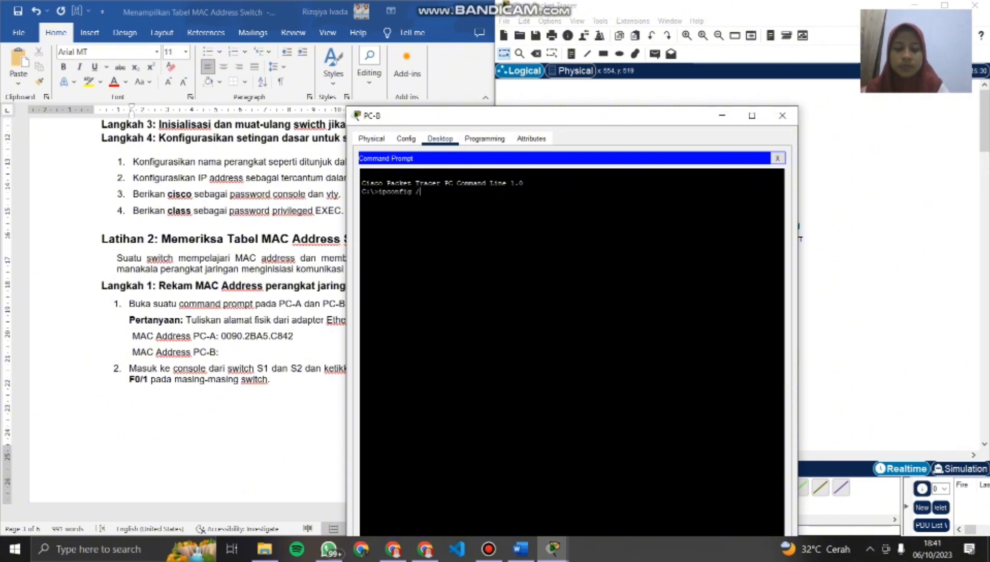
text(all)
key(Return)
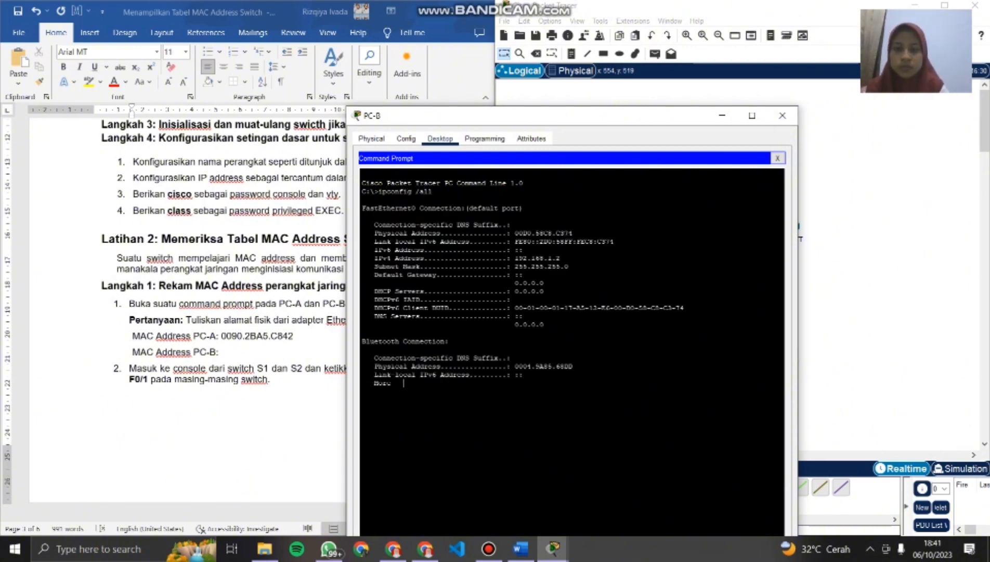
drag(597, 115, 750, 24)
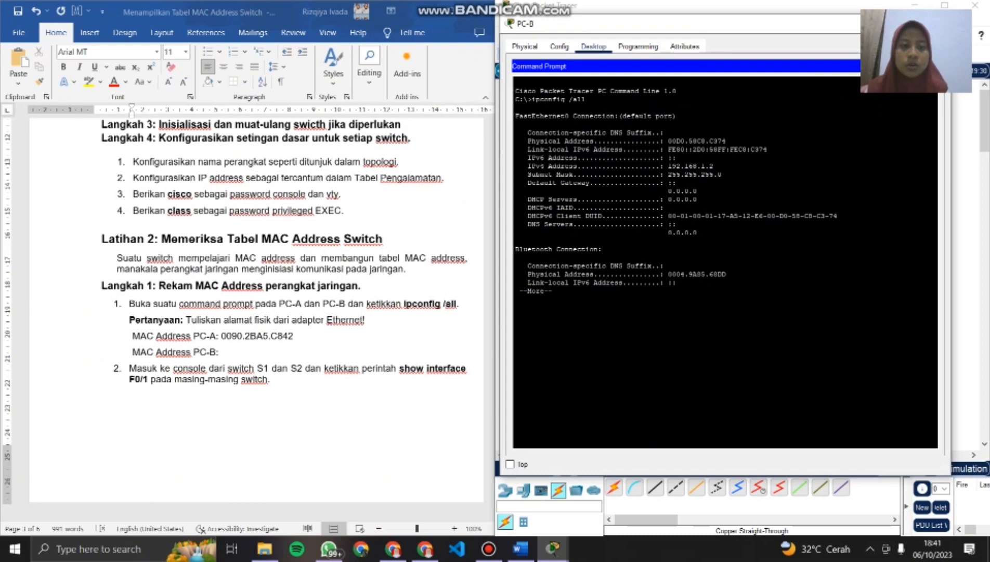
- Record 00D0.58C8.C374 on the document's MAC Address PC-B line
click(220, 352)
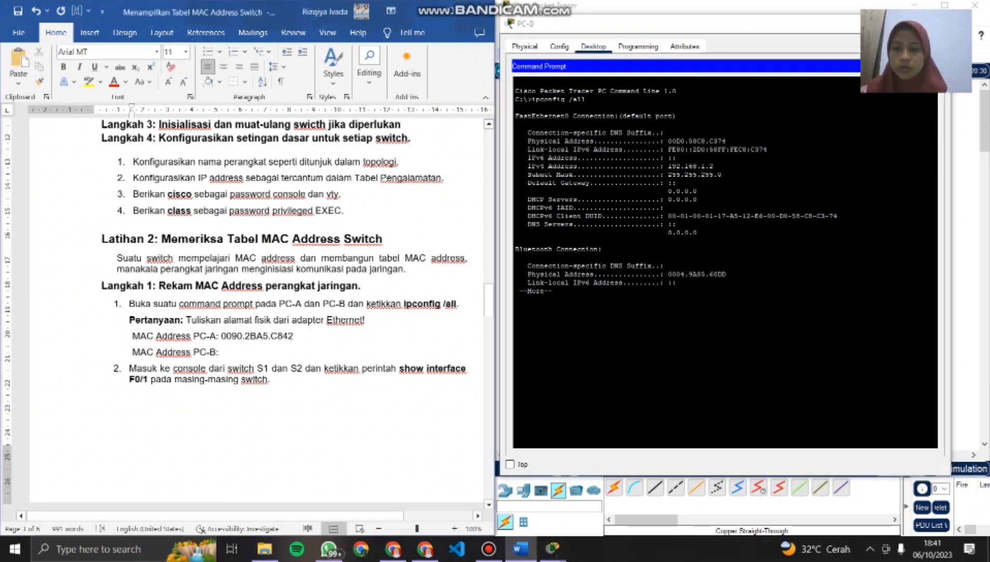
text(00)
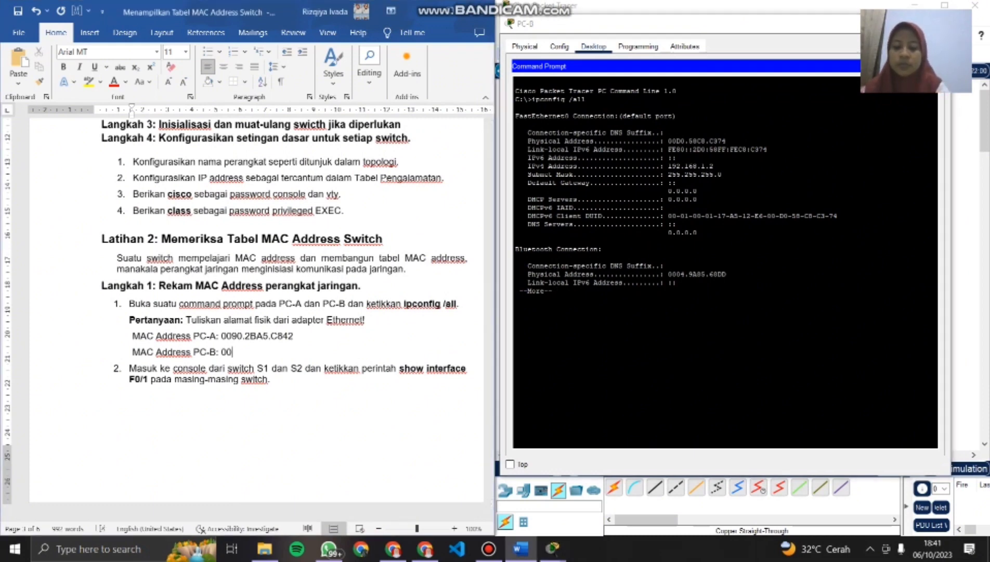
key(Caps_Lock)
text(D)
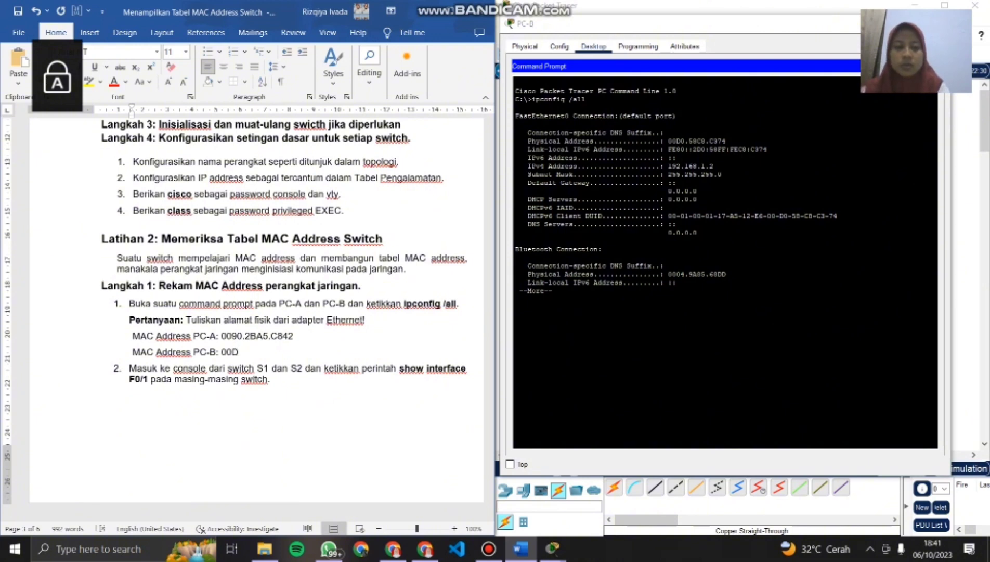
text(0)
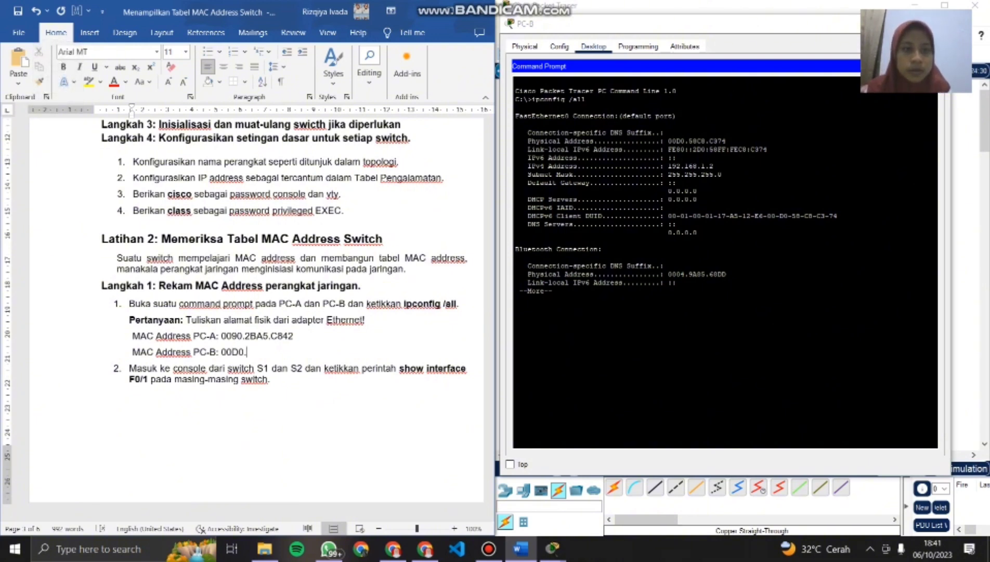
text(.58)
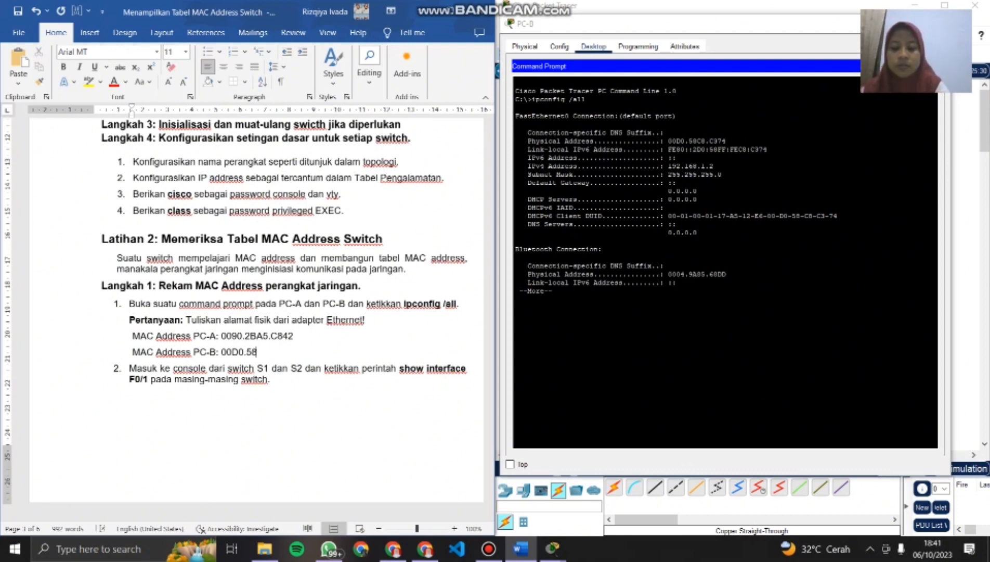
text(C8)
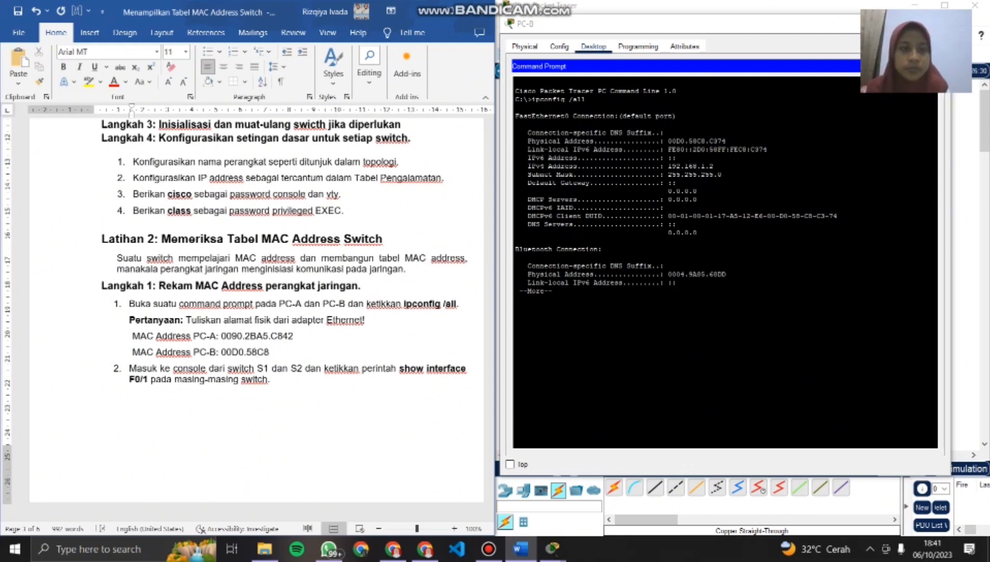
text(.C3)
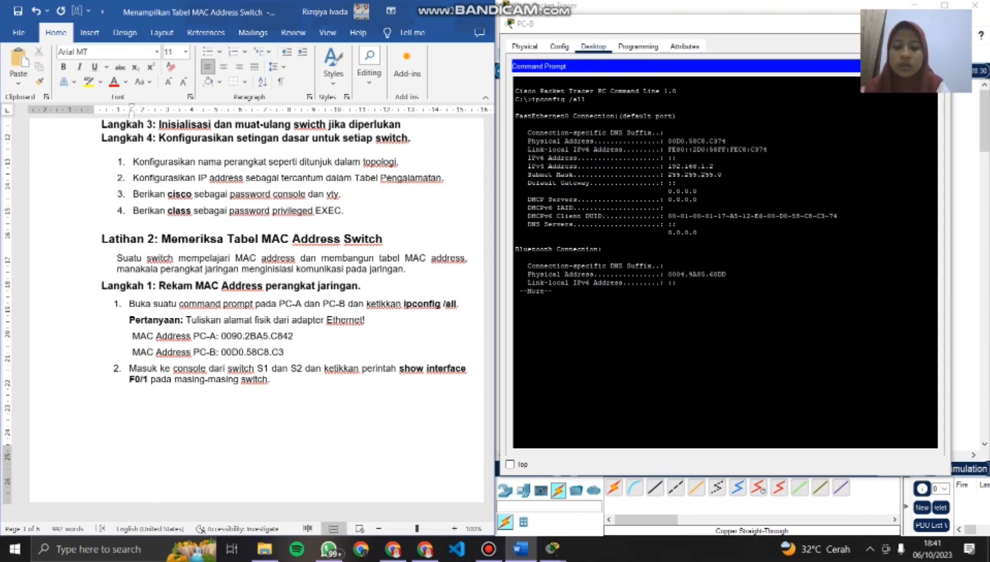
text(74)
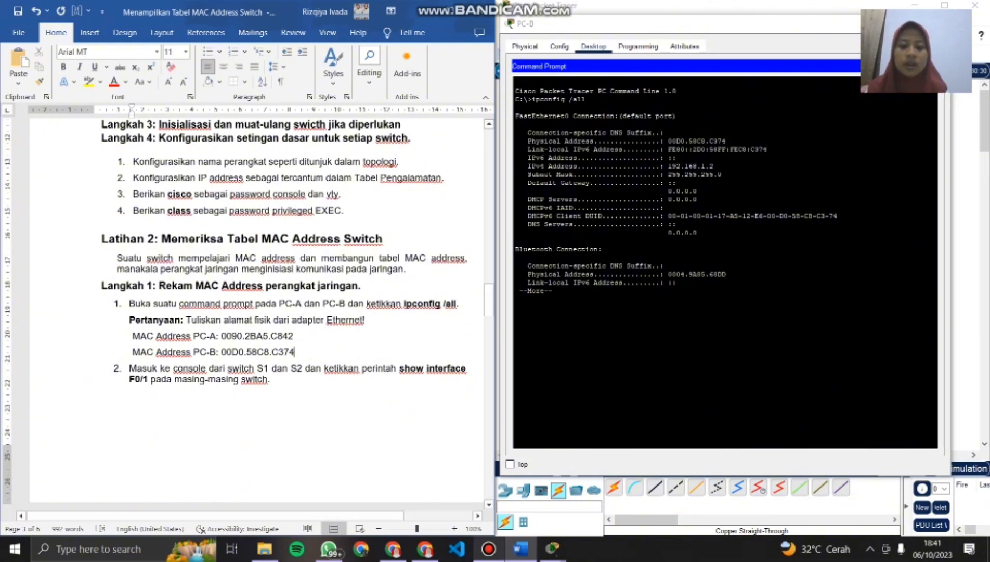
- Bring up the PC-A window and close it, then close the PC-B window to return to the topology
mouse_move(553, 548)
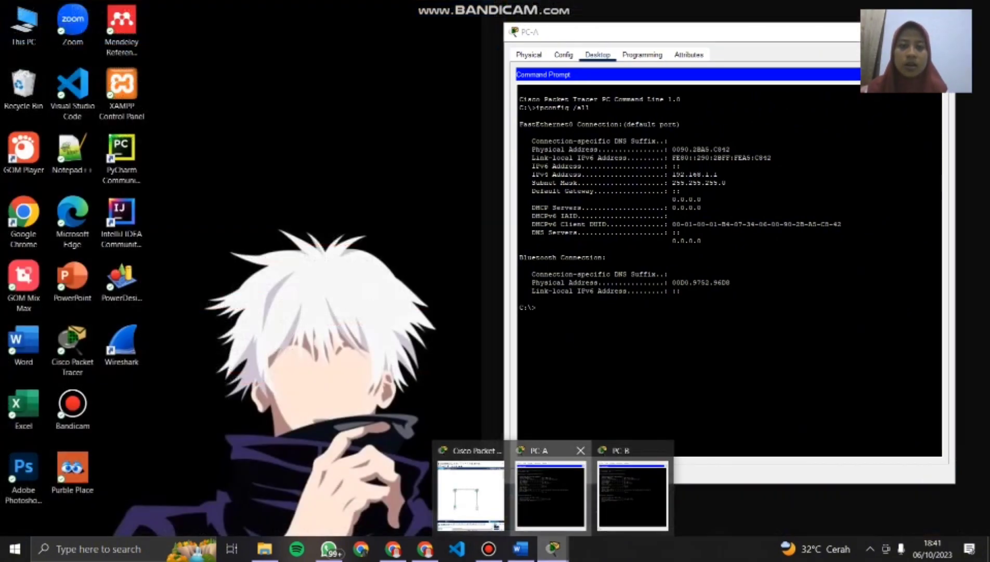
click(551, 494)
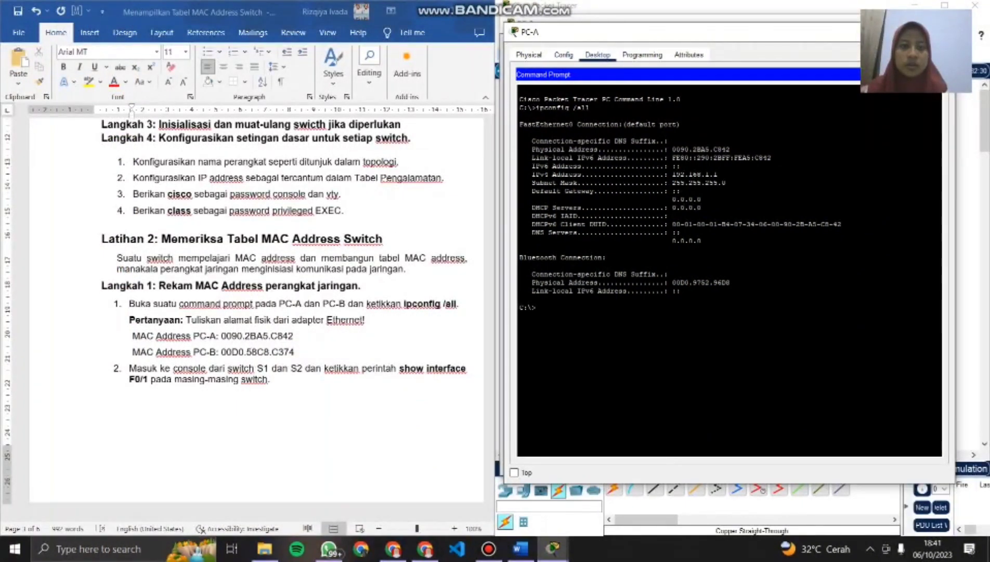
drag(652, 33, 225, 60)
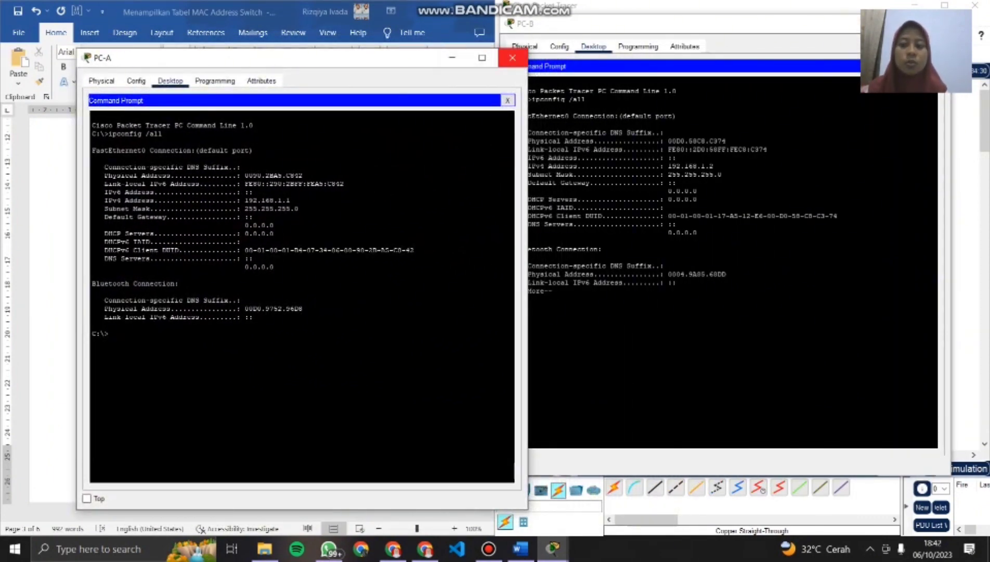
click(512, 57)
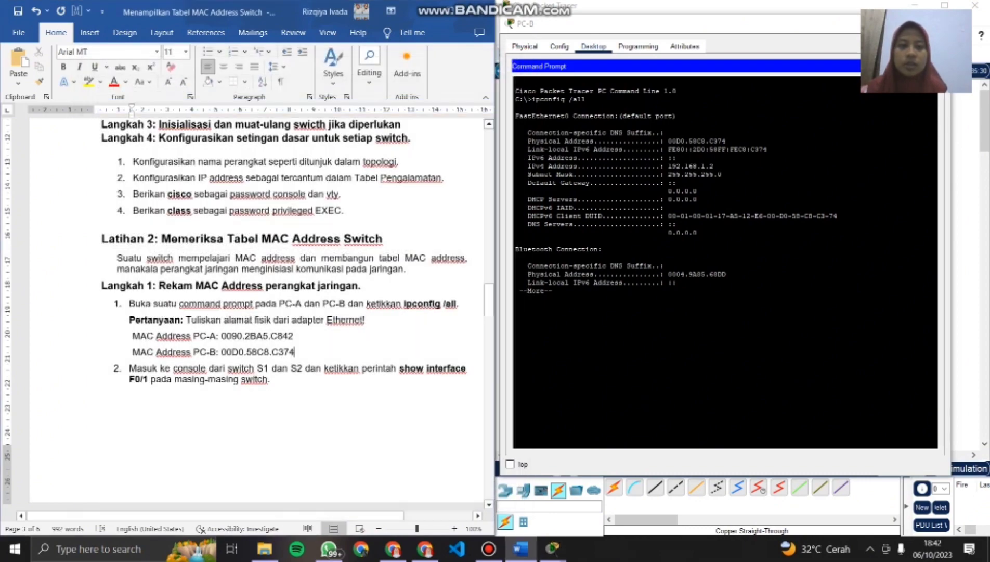
click(956, 23)
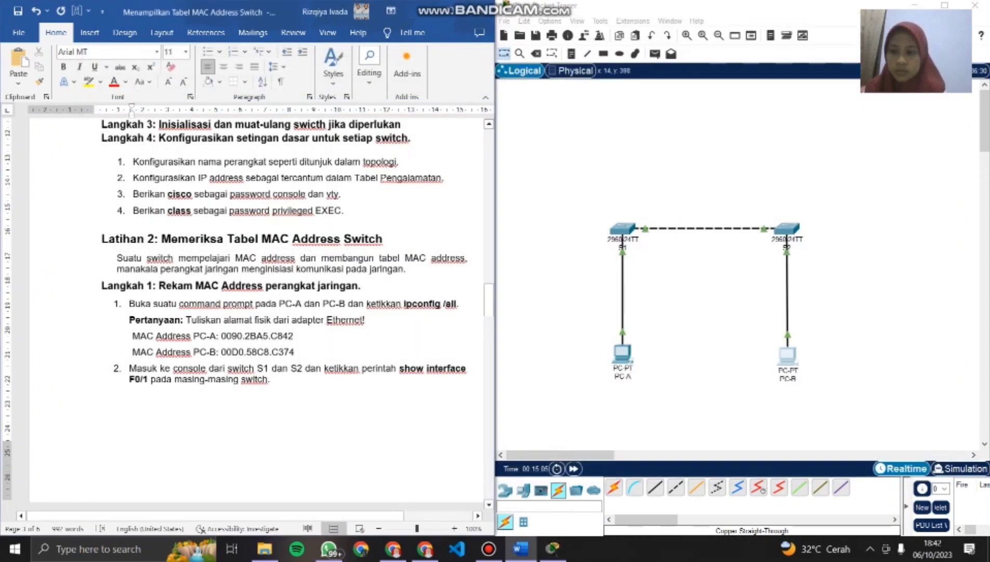
- Read the lab's show interface F0/1 instruction and the question about the S1 and S2 Fast Ethernet 0/1 MAC addresses
scroll(255, 312, down, 3)
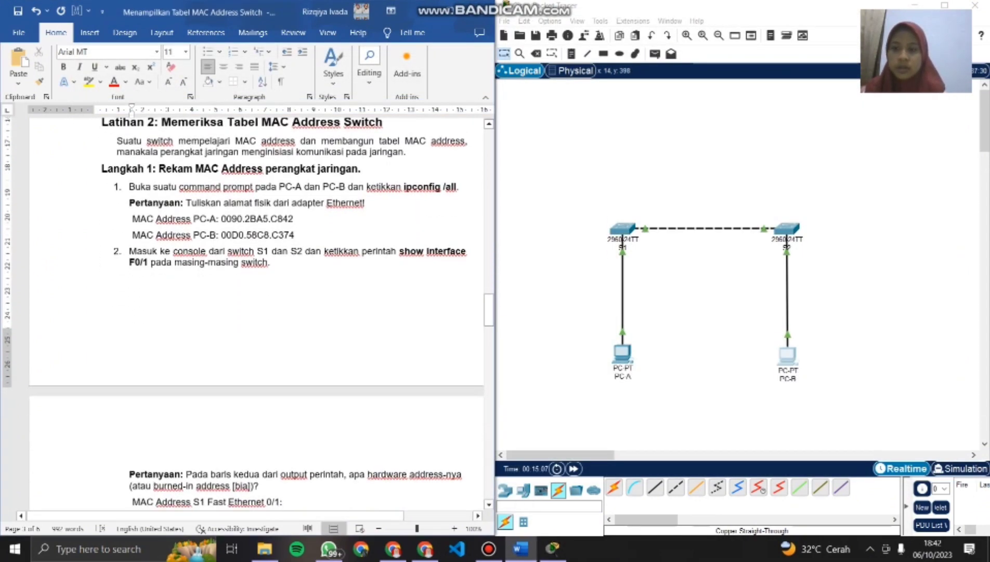
scroll(248, 312, down, 1)
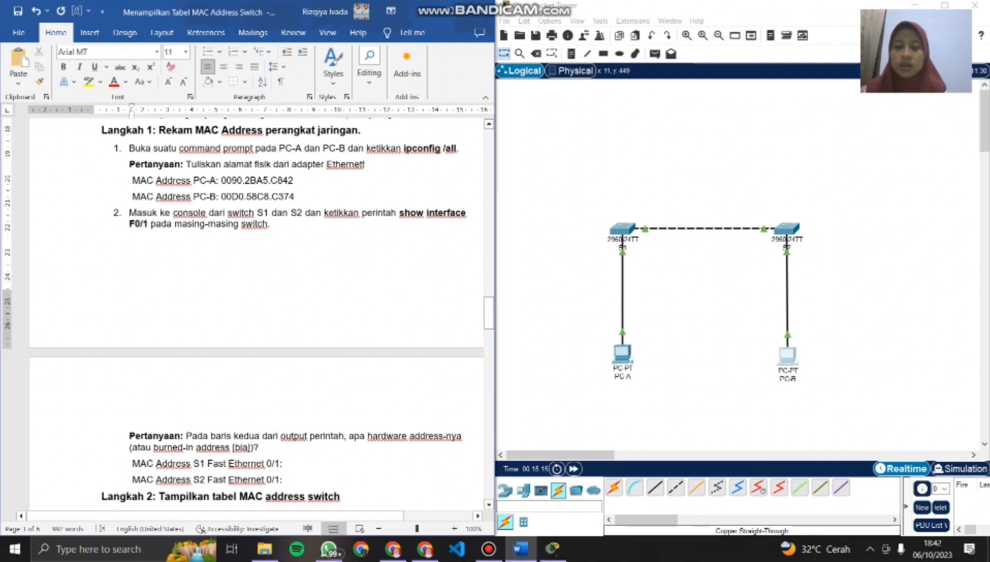
key(Caps_Lock)
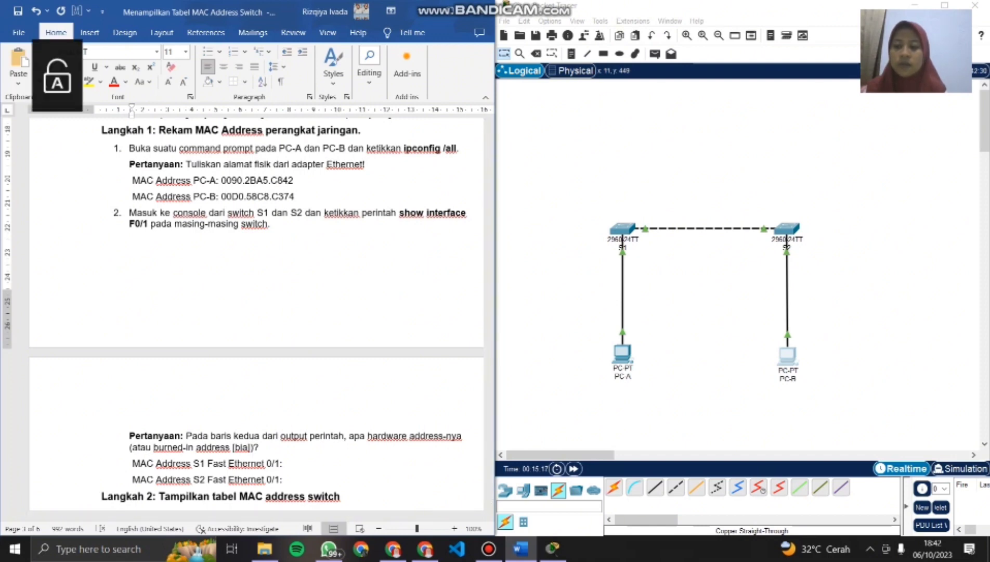
scroll(256, 312, up, 2)
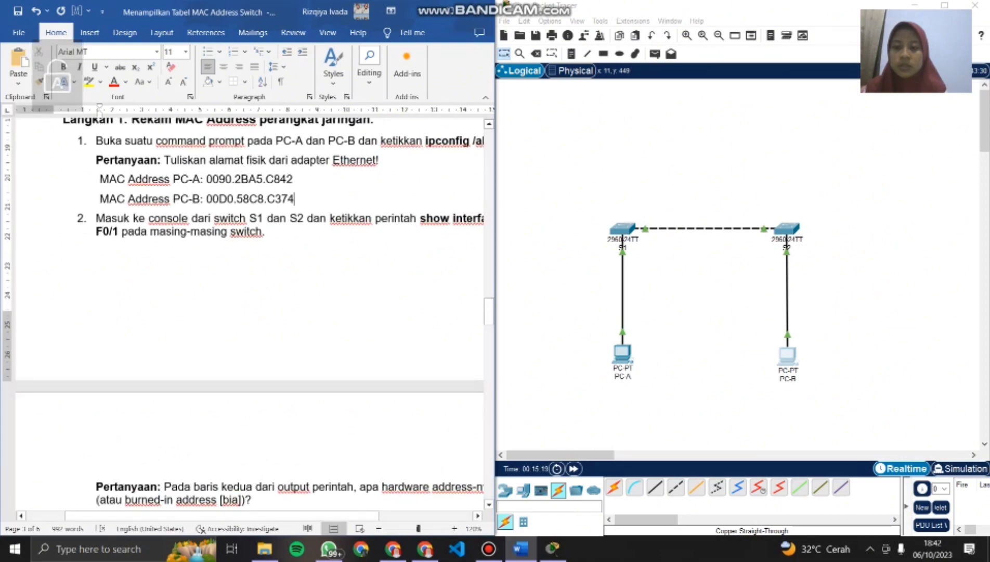
scroll(256, 311, down, 3)
scroll(256, 312, down, 5)
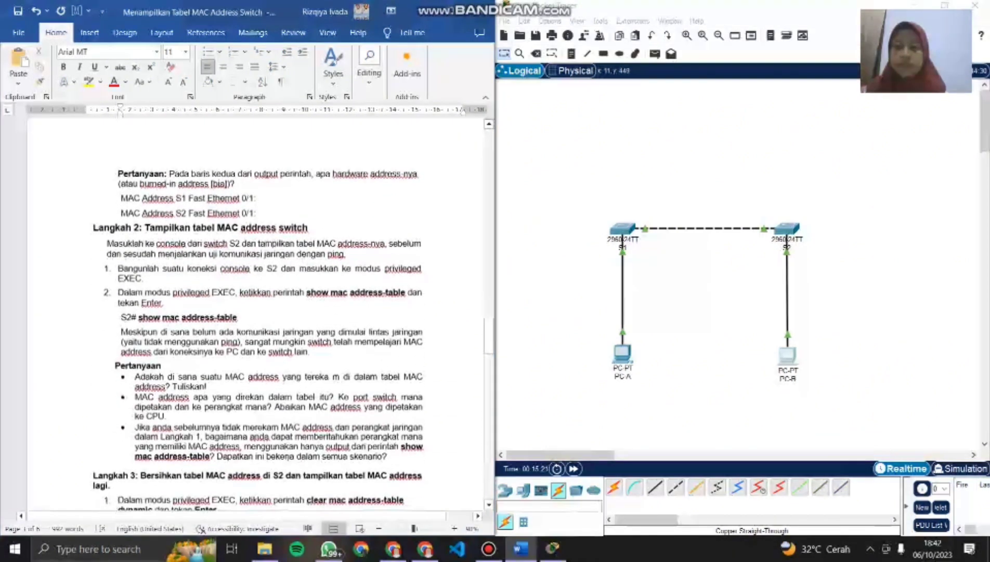
scroll(256, 312, up, 1)
scroll(256, 312, right, 1)
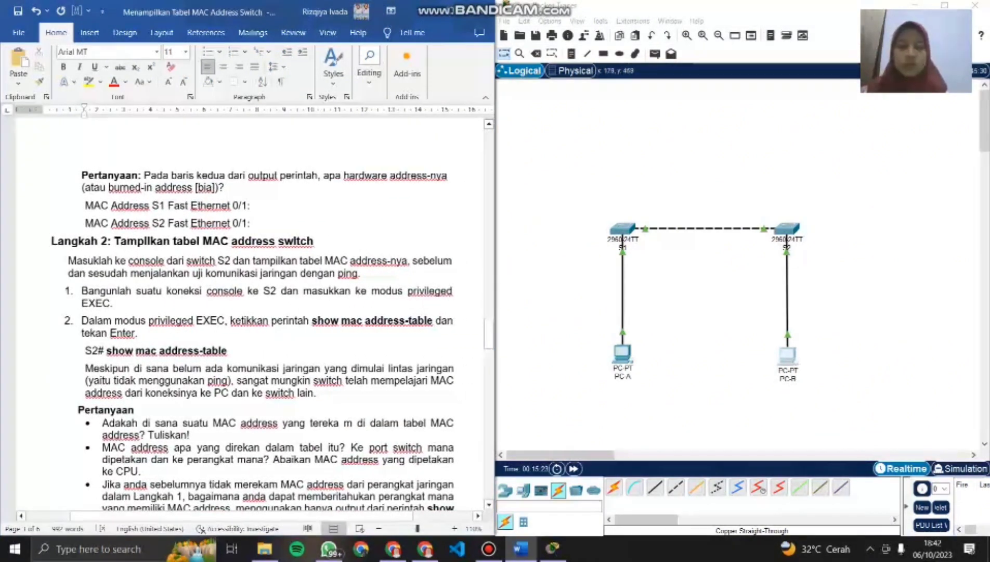
- Run show interface F0/1 in switch S1's CLI and place the S1 window beside the document
click(620, 228)
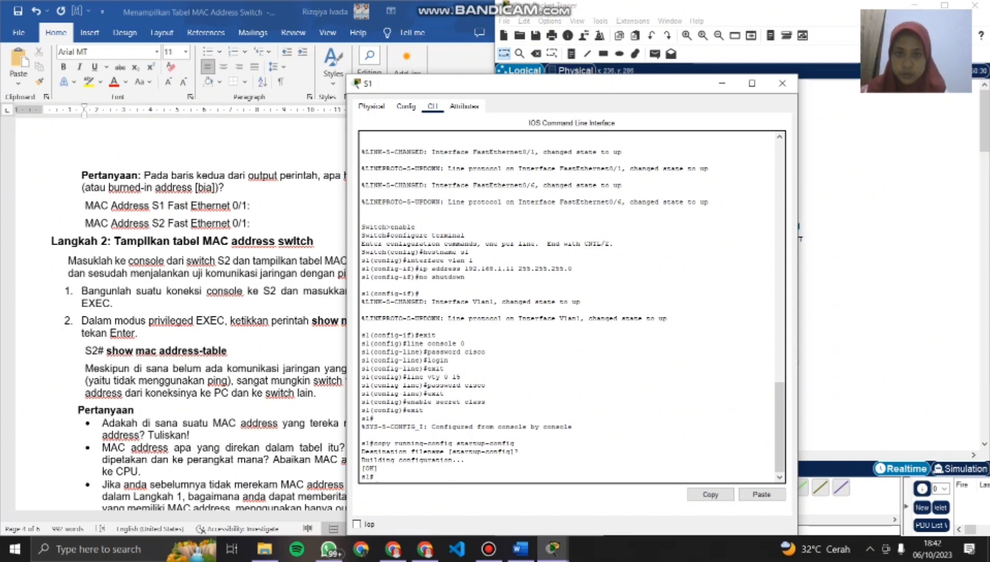
text(sh)
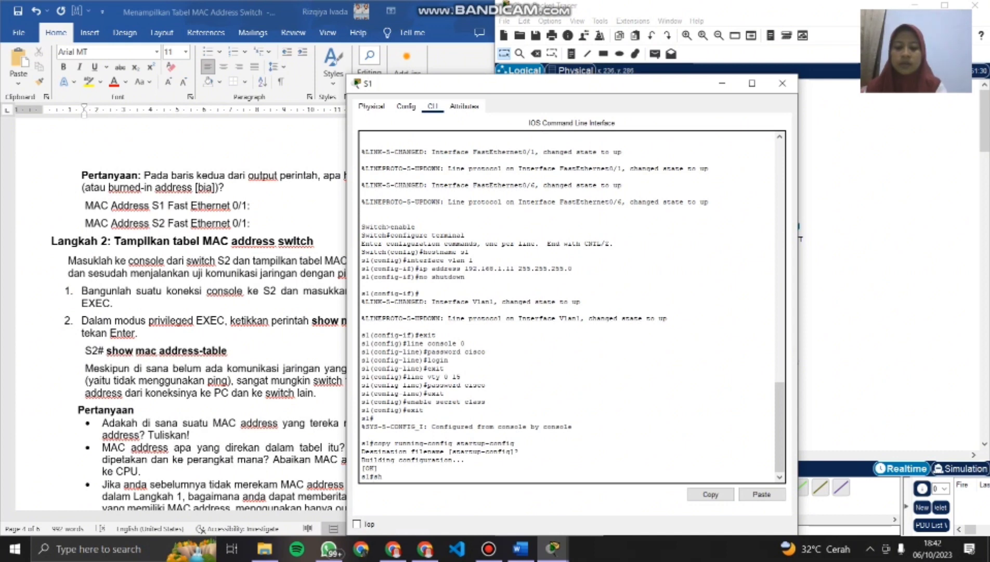
text(ow mn)
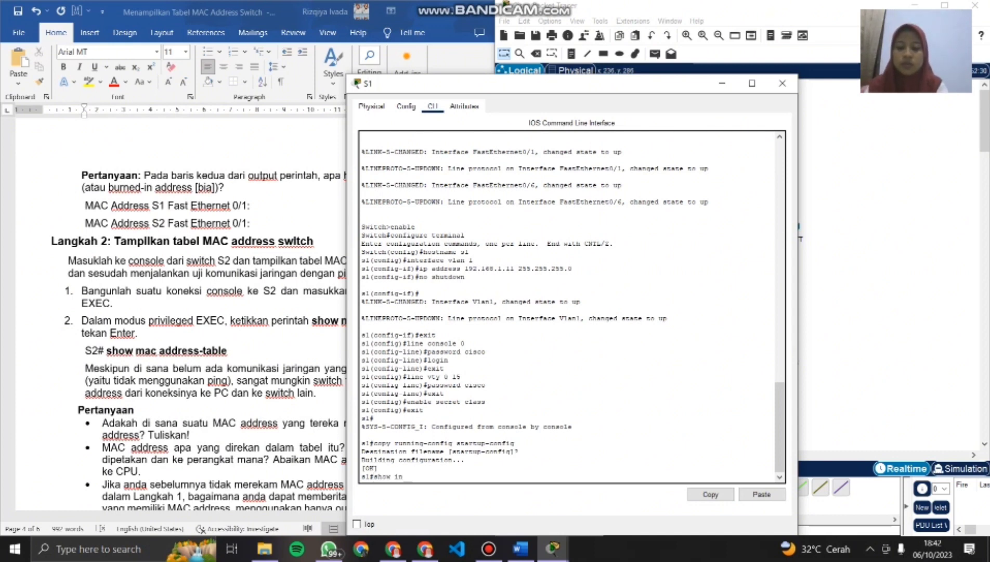
text(terface)
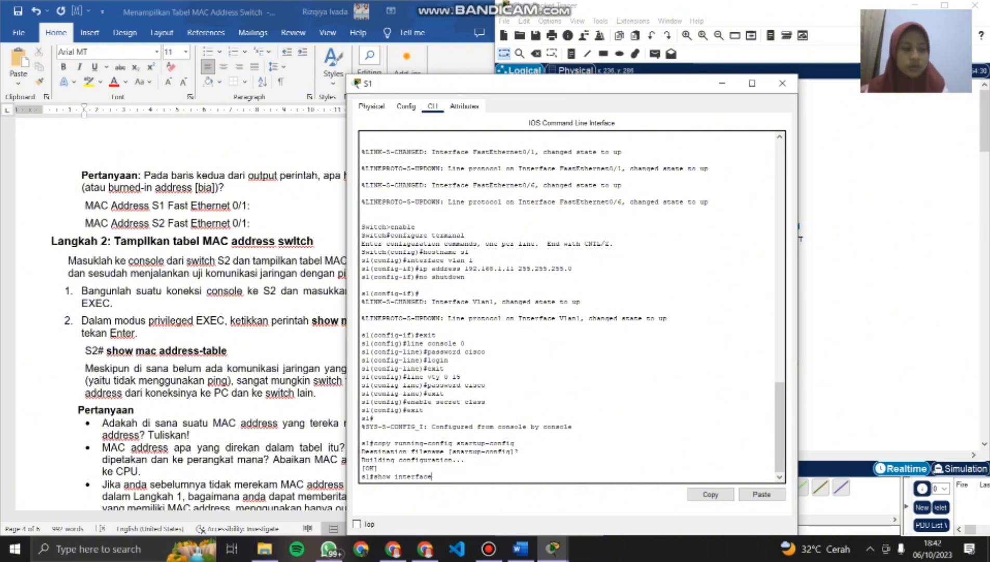
text( F0)
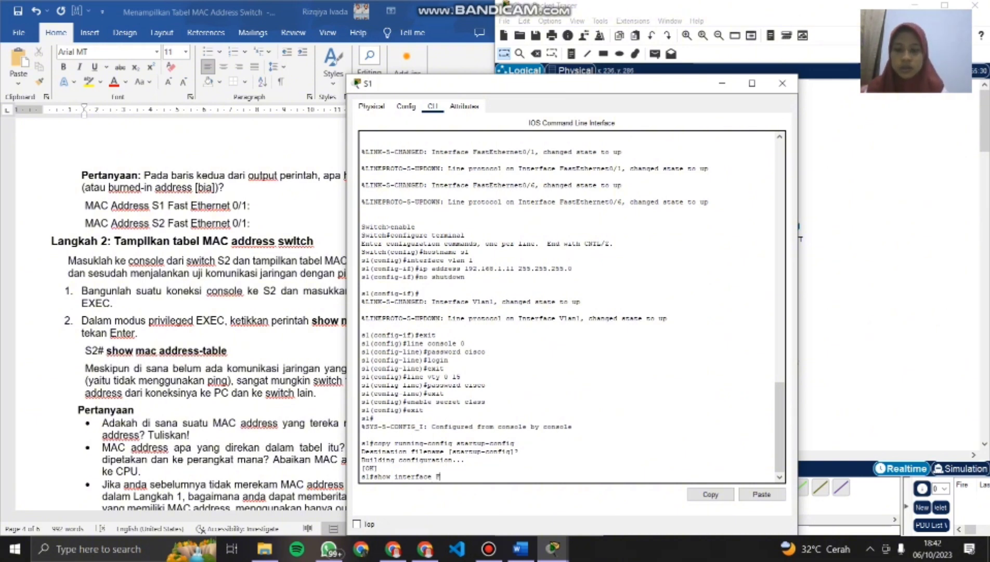
text(/)
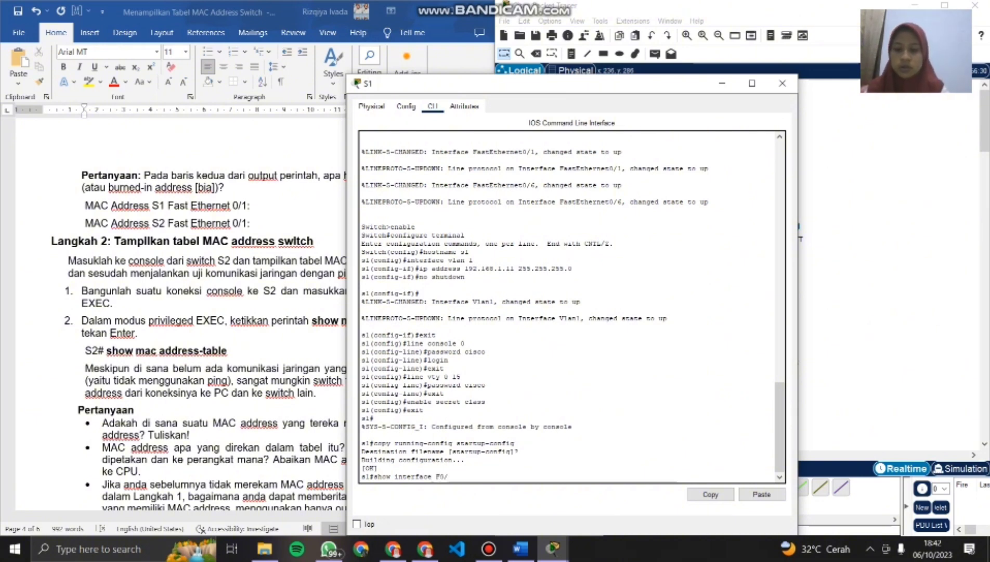
text(1)
key(Return)
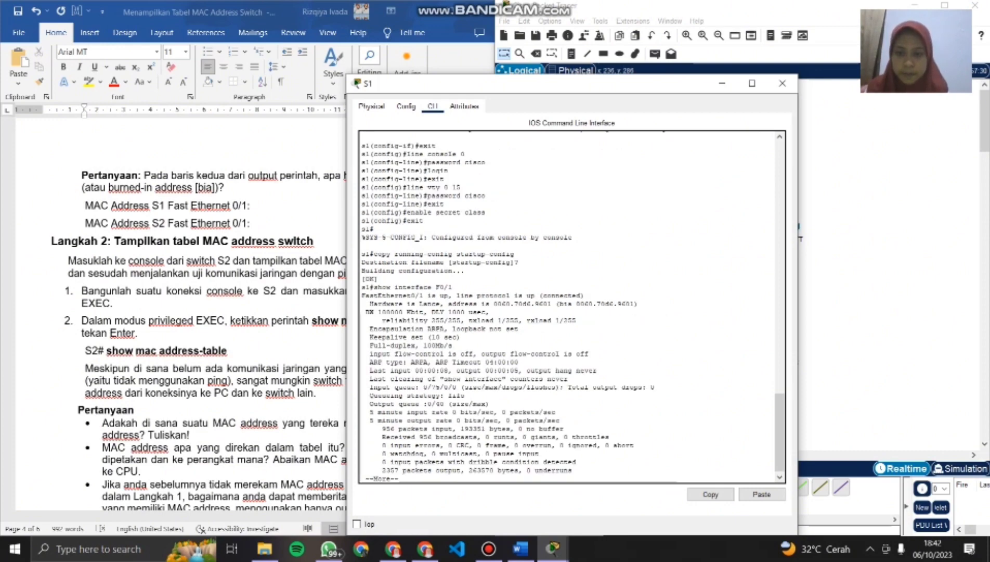
drag(584, 86, 731, 13)
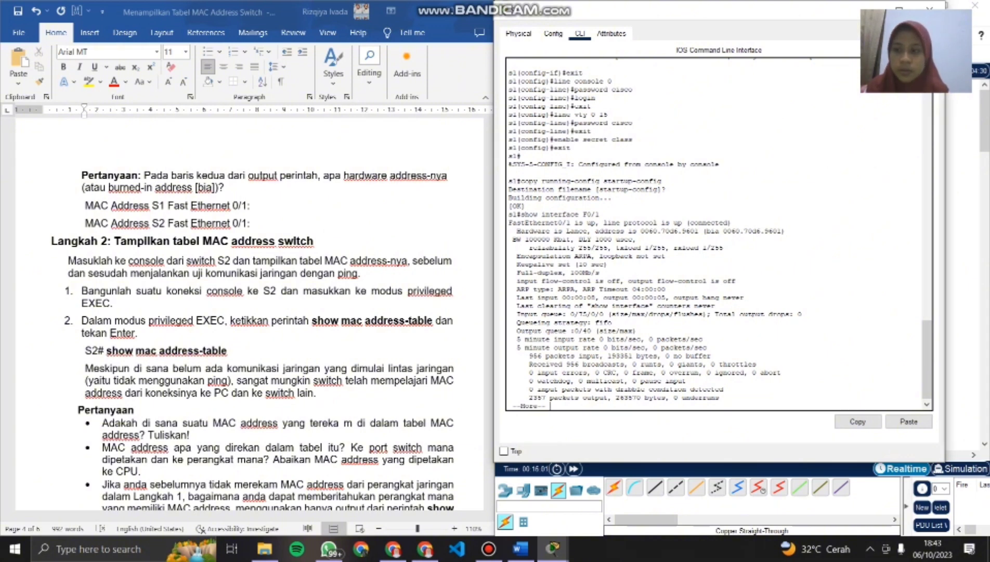
- Record 0060.70d6.9601 on the document's MAC Address S1 Fast Ethernet 0/1 line and close the S1 window
click(251, 206)
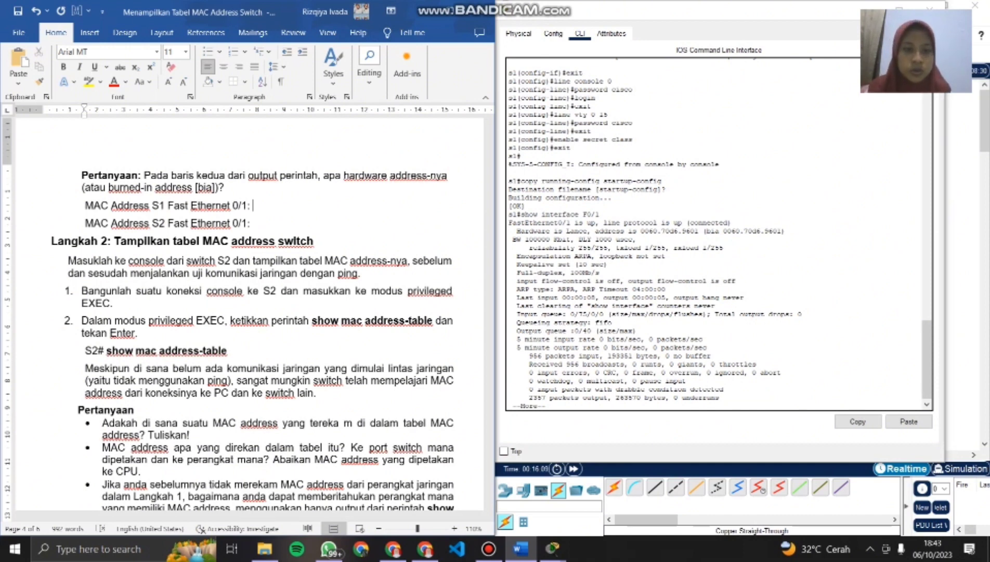
text(0060)
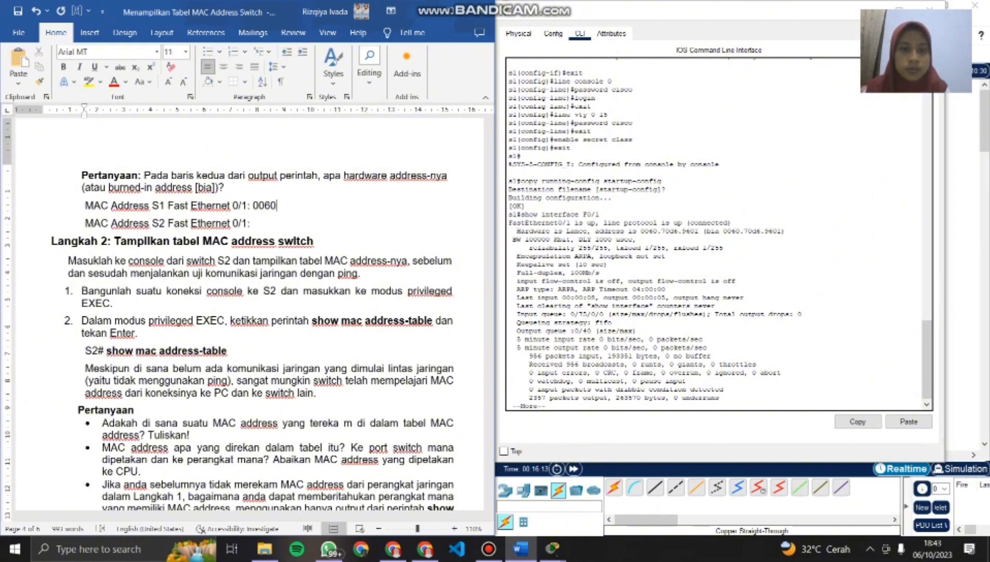
text(.)
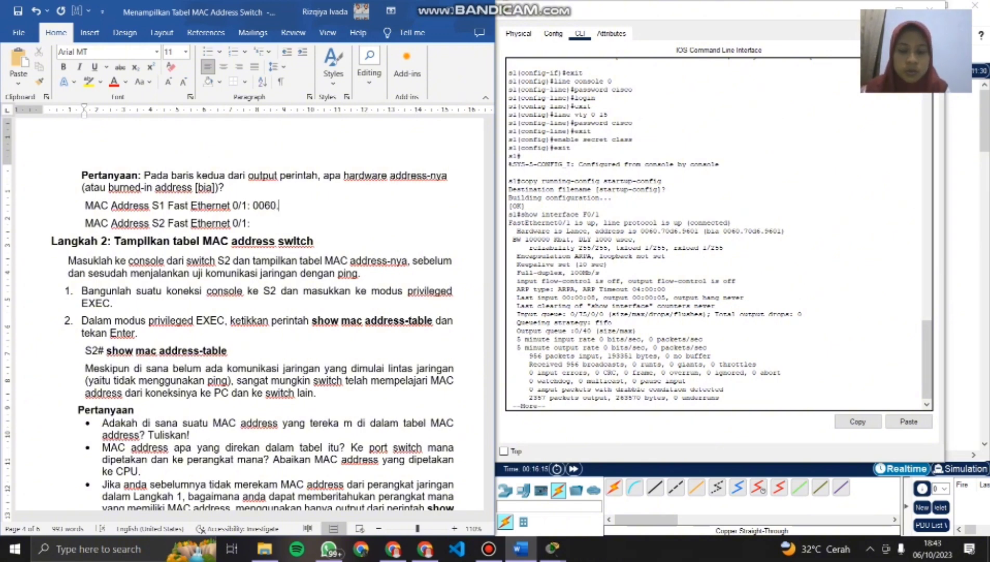
text(70)
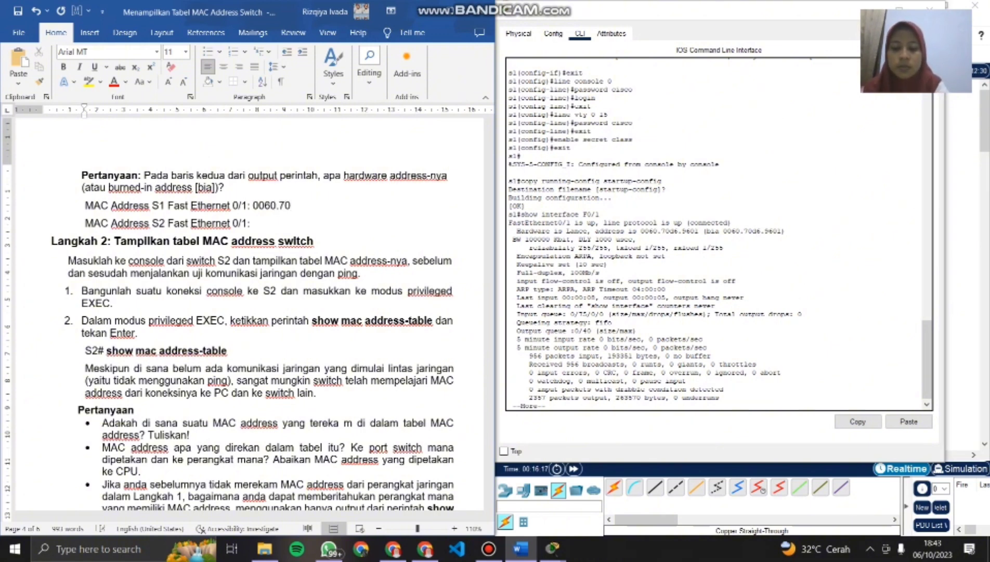
text(d6)
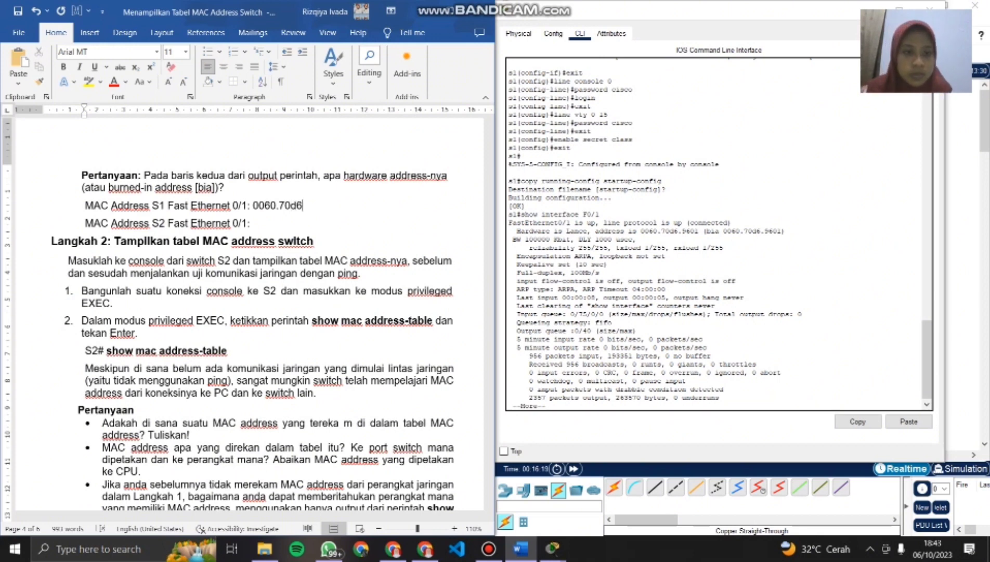
text(.9)
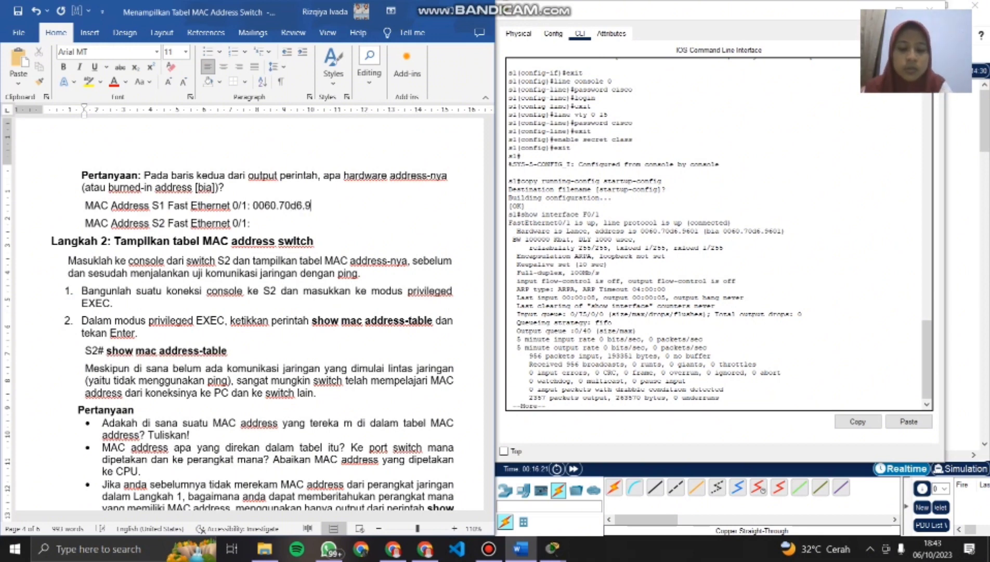
text(601)
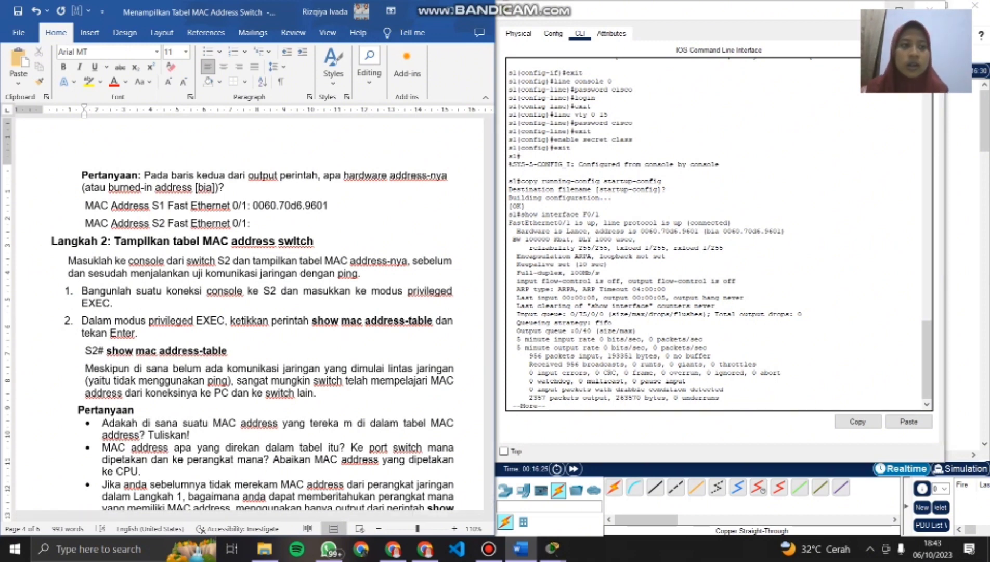
click(930, 9)
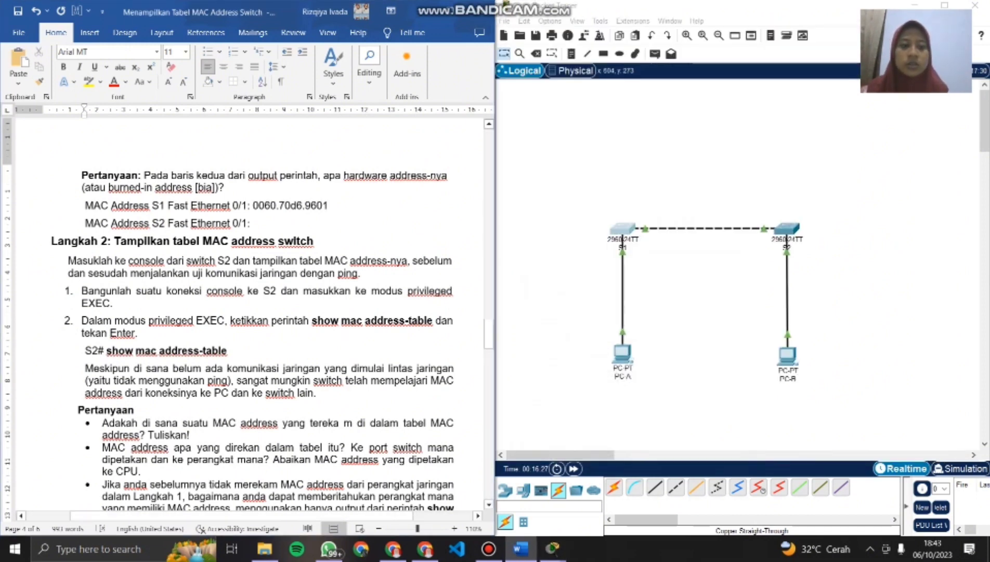
- Open switch S2's CLI, place its window beside the document, and run show interface F0/1
click(792, 229)
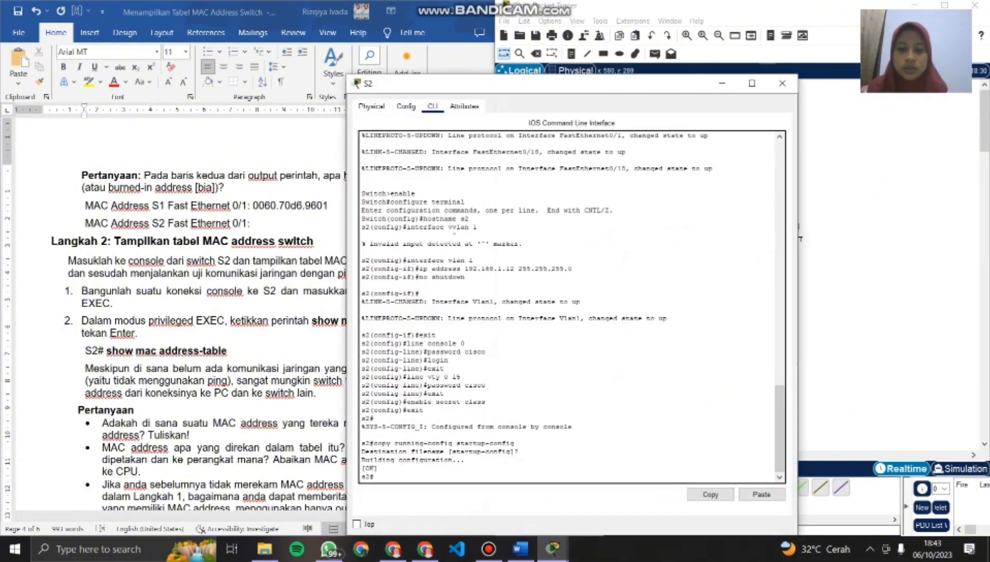
drag(595, 88, 735, 15)
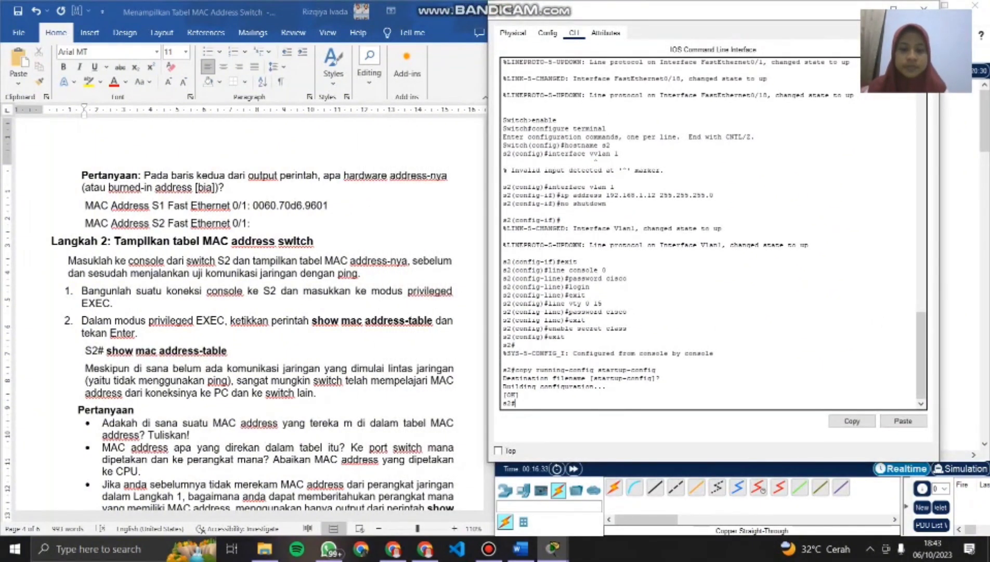
text(inse)
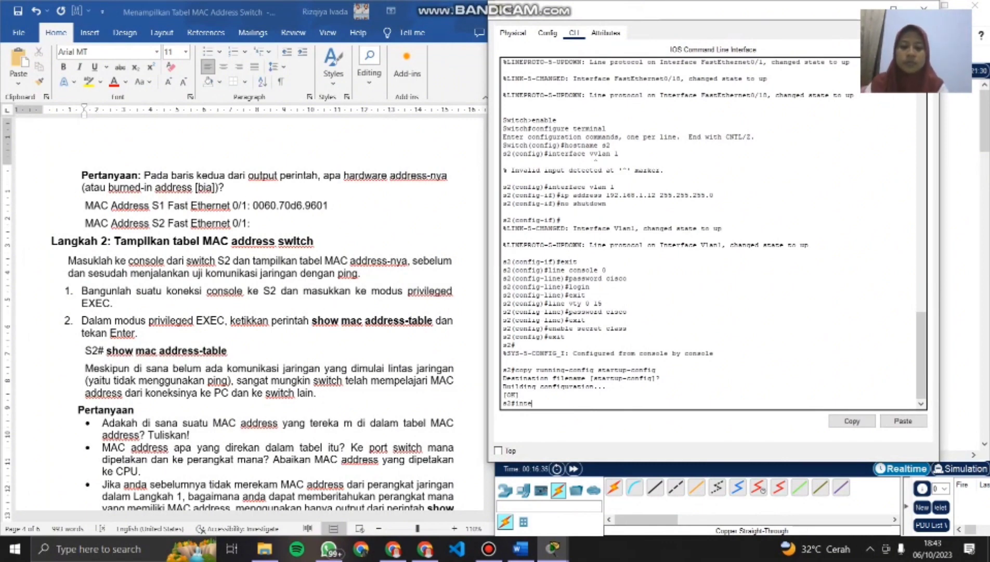
key(BackSpace)
key(BackSpace)
key(BackSpace)
key(BackSpace)
text(s2#s)
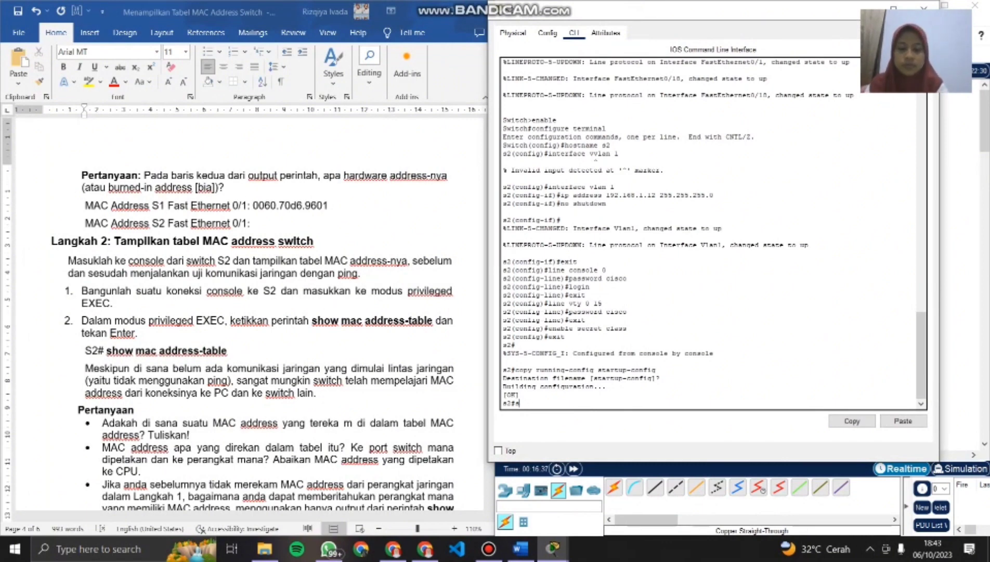
text(how i)
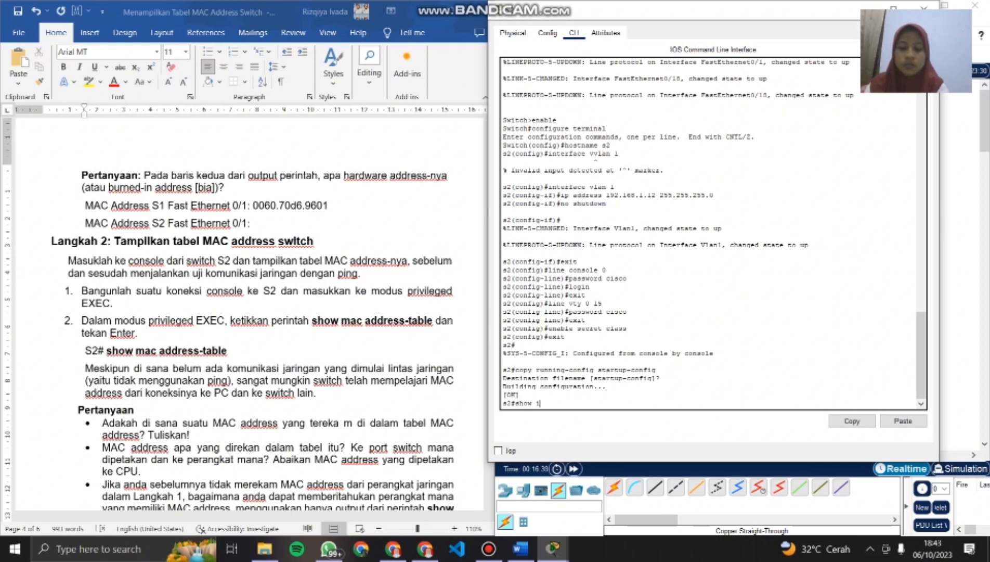
text(nterface)
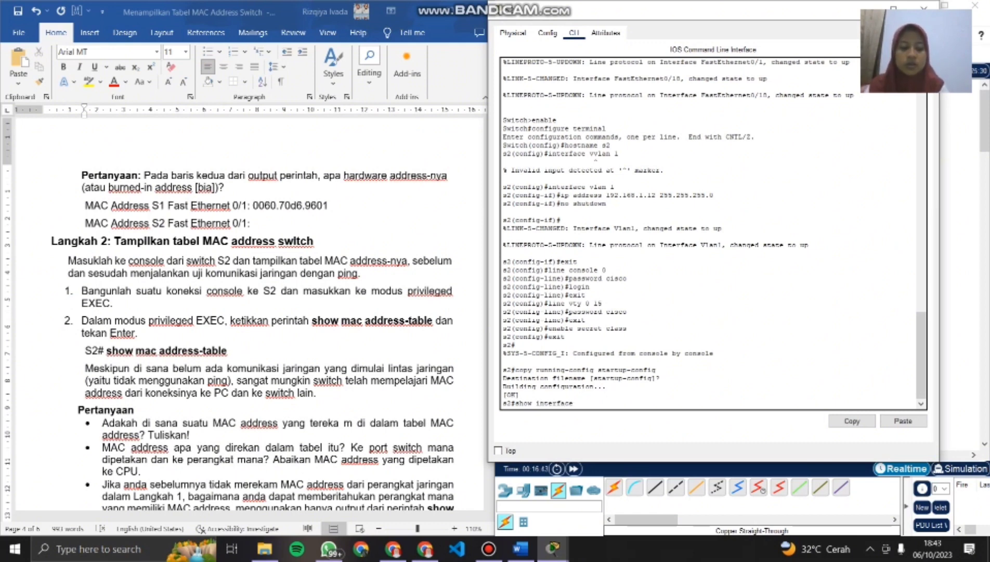
text( f0)
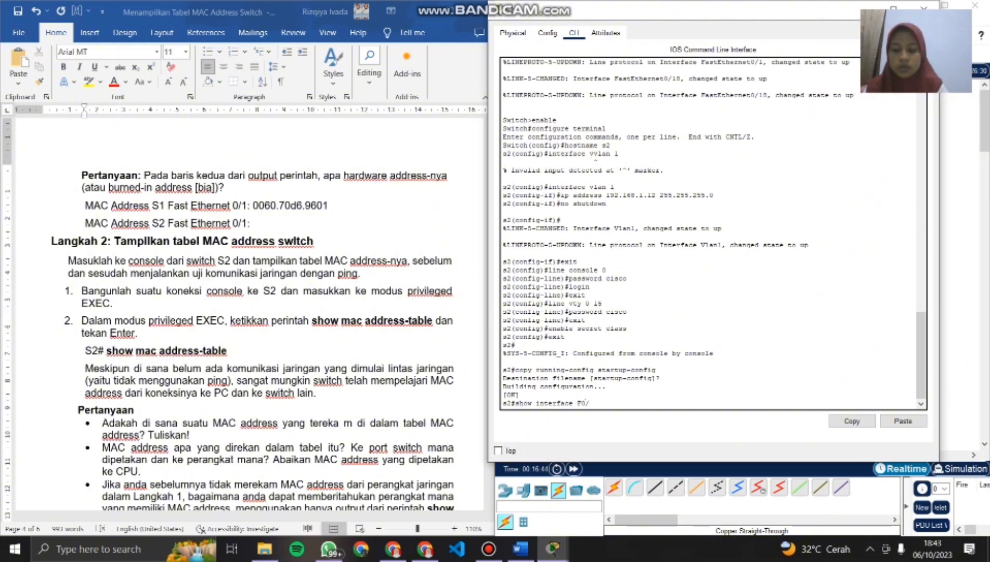
text(/1)
key(Return)
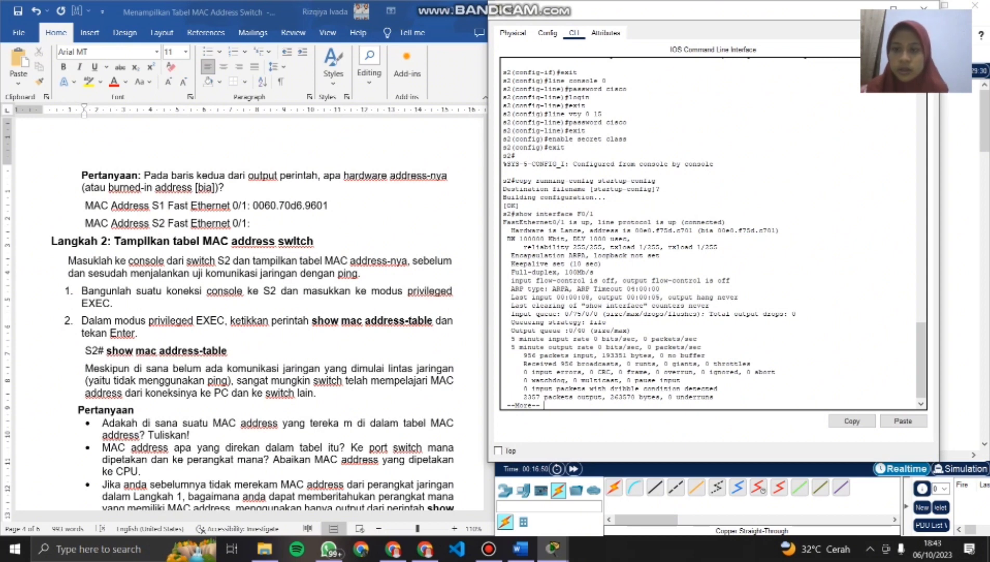
- Record 00e0.f75d.c701 on the document's MAC Address S2 Fast Ethernet 0/1 line
click(251, 223)
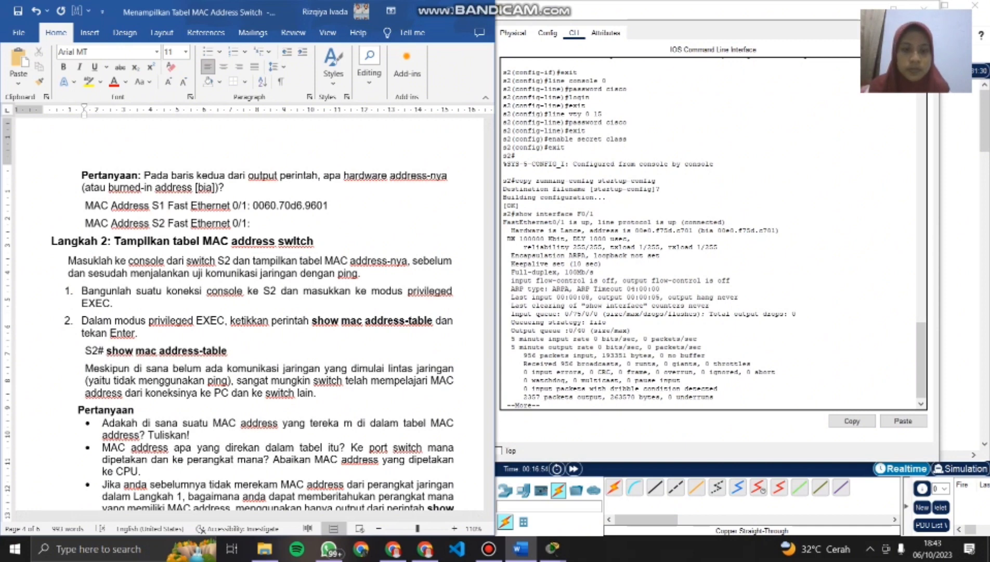
text(00e0.)
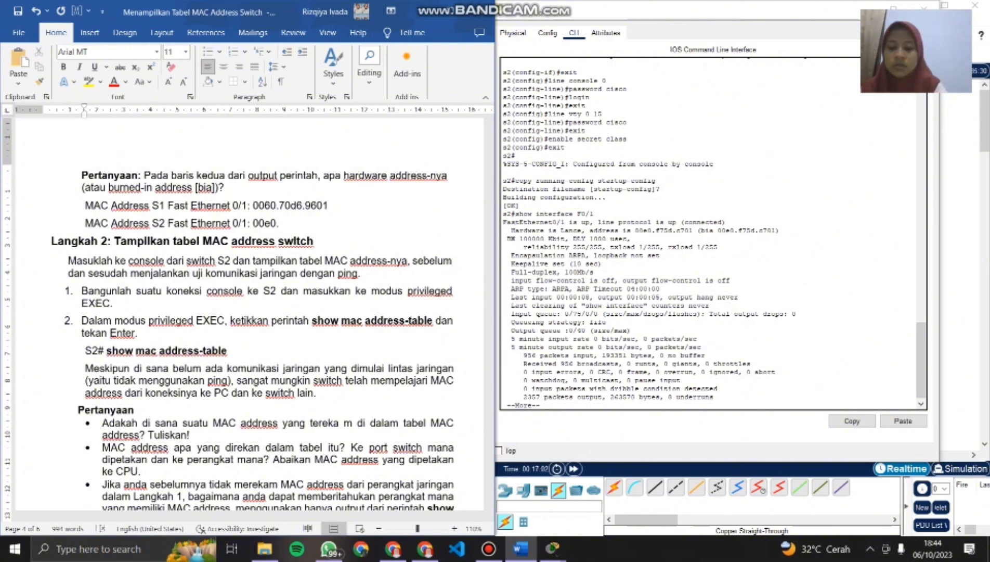
text(f75d)
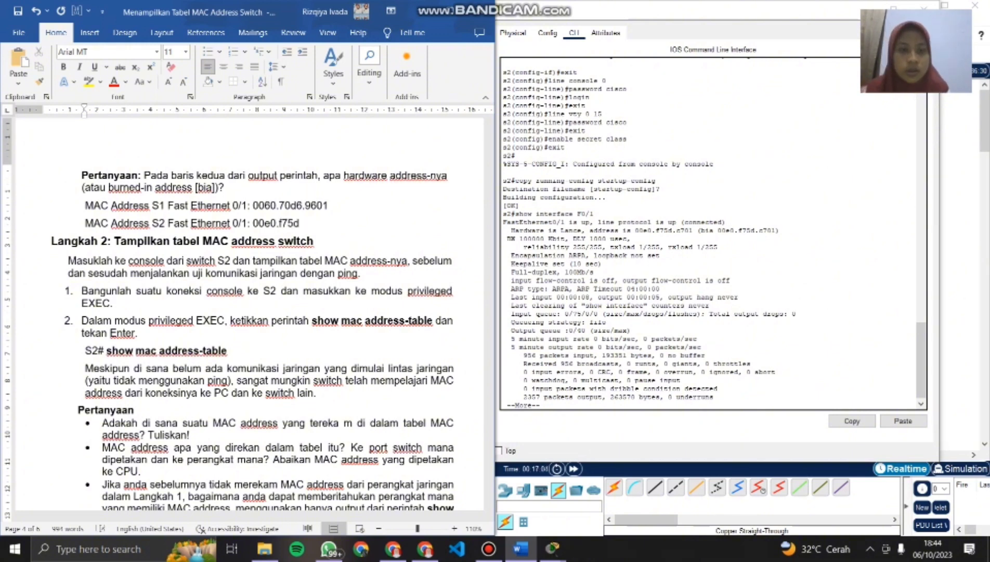
text(.)
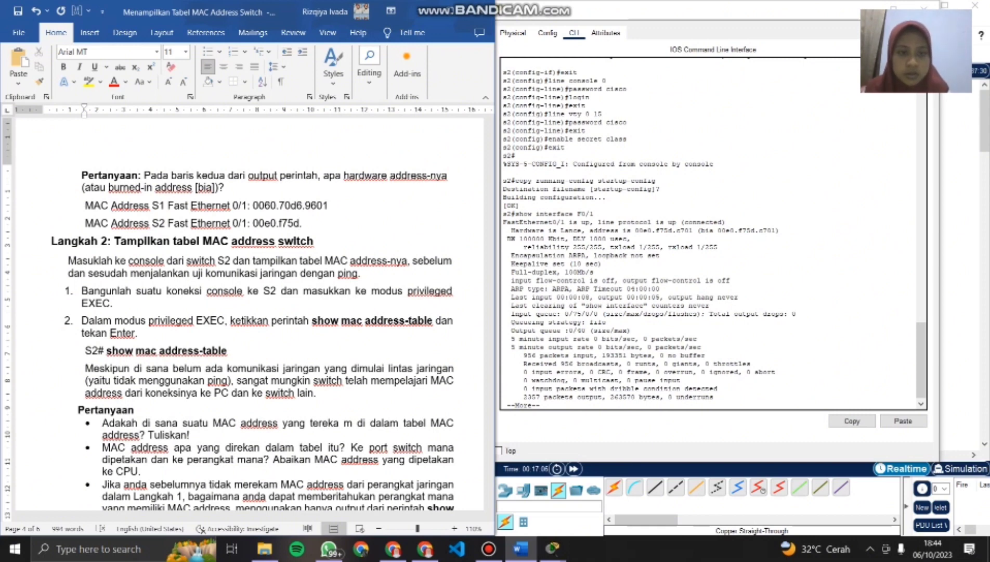
text(c7)
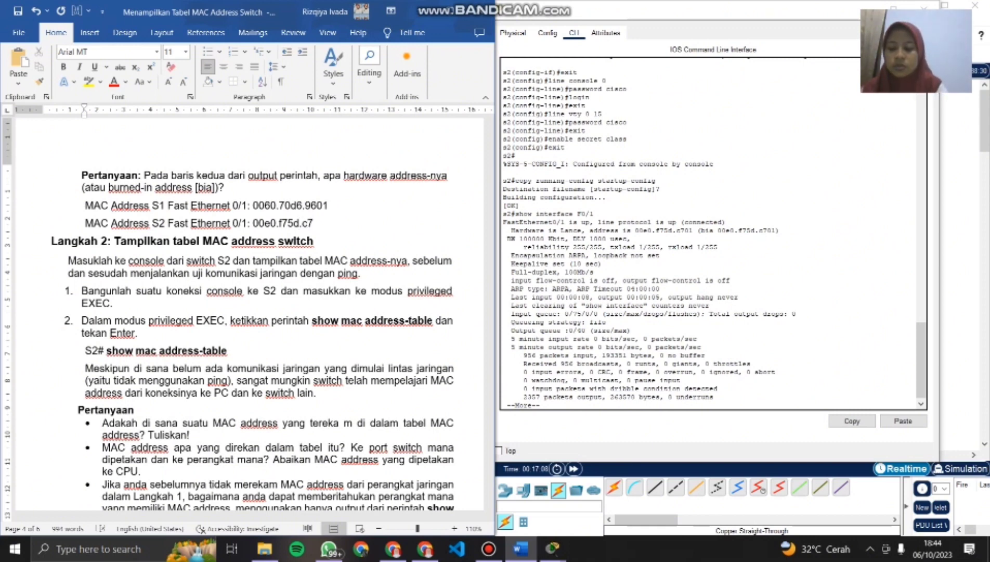
text(01)
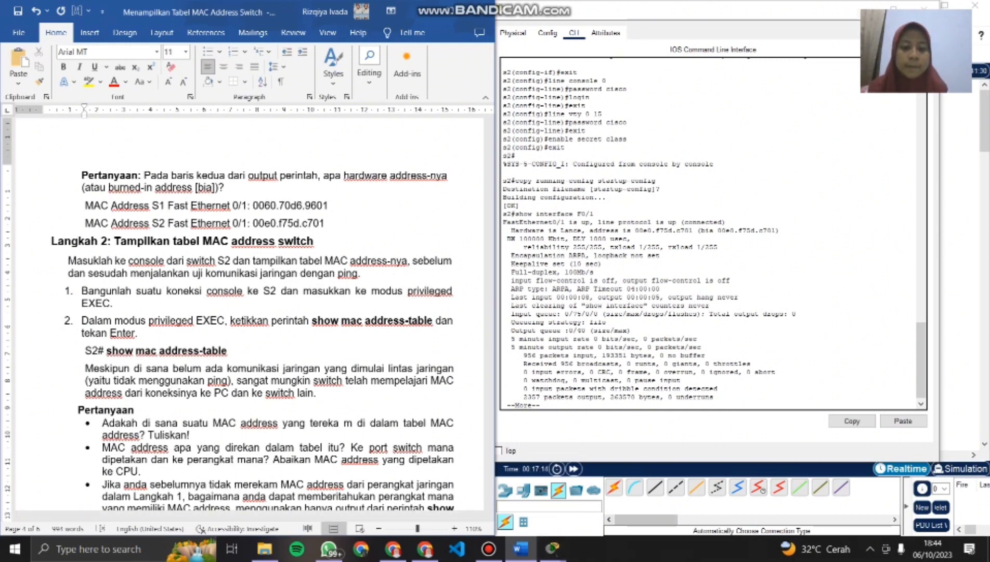
- Bring up the S1 window, close both the S1 and S2 windows, and return to the document's Langkah 2 instructions
mouse_move(553, 549)
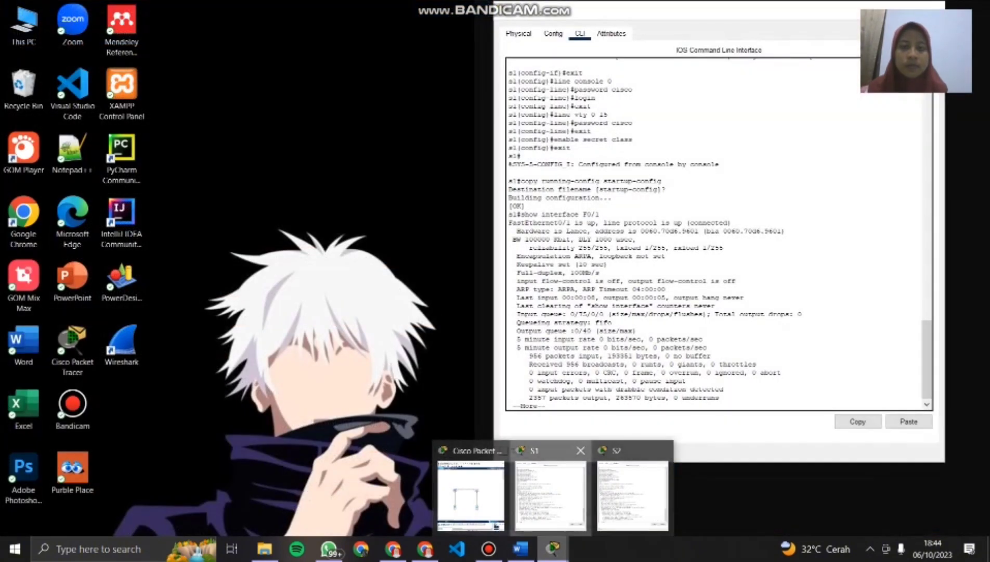
click(550, 494)
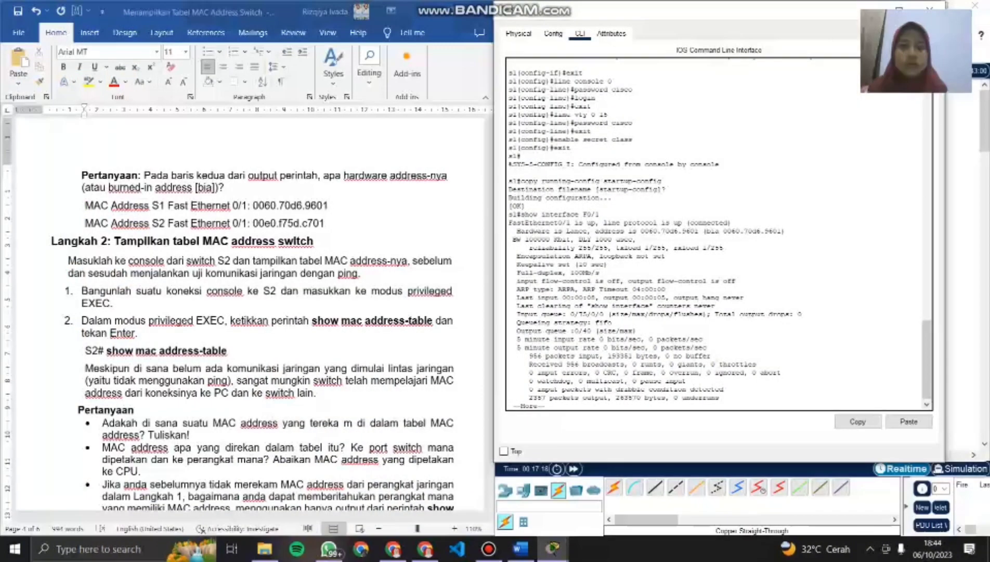
drag(644, 13, 361, 79)
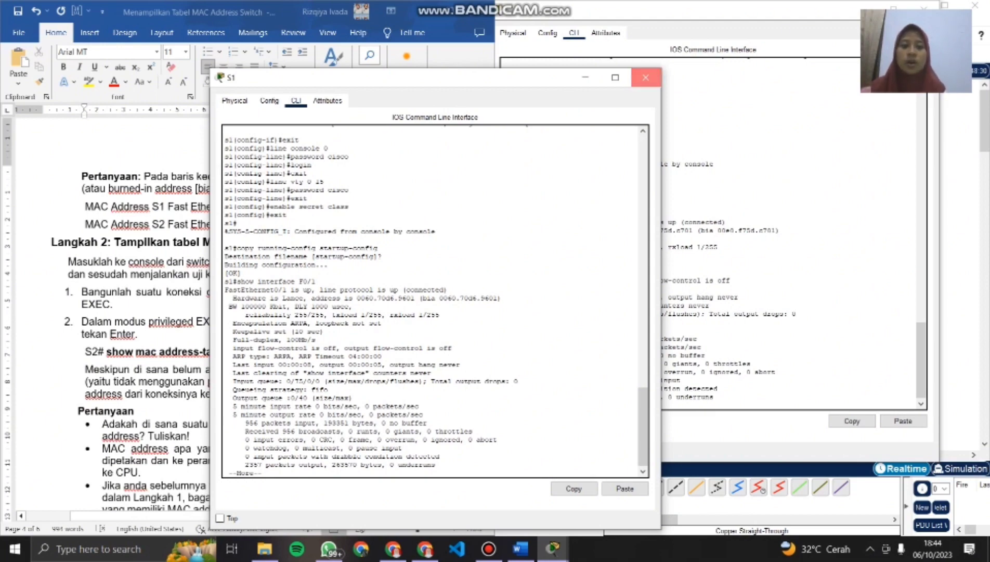
click(645, 77)
click(924, 5)
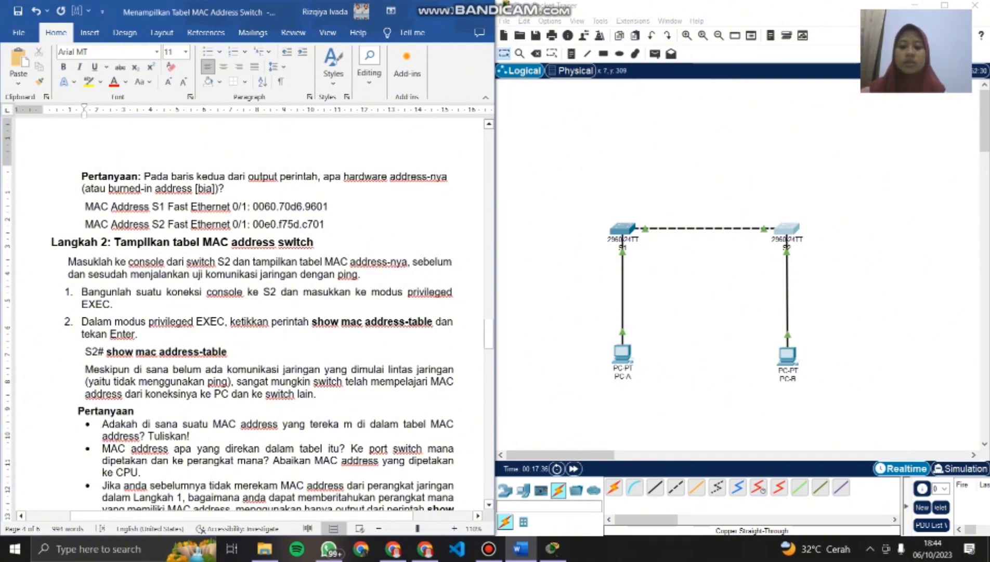
scroll(255, 364, down, 1)
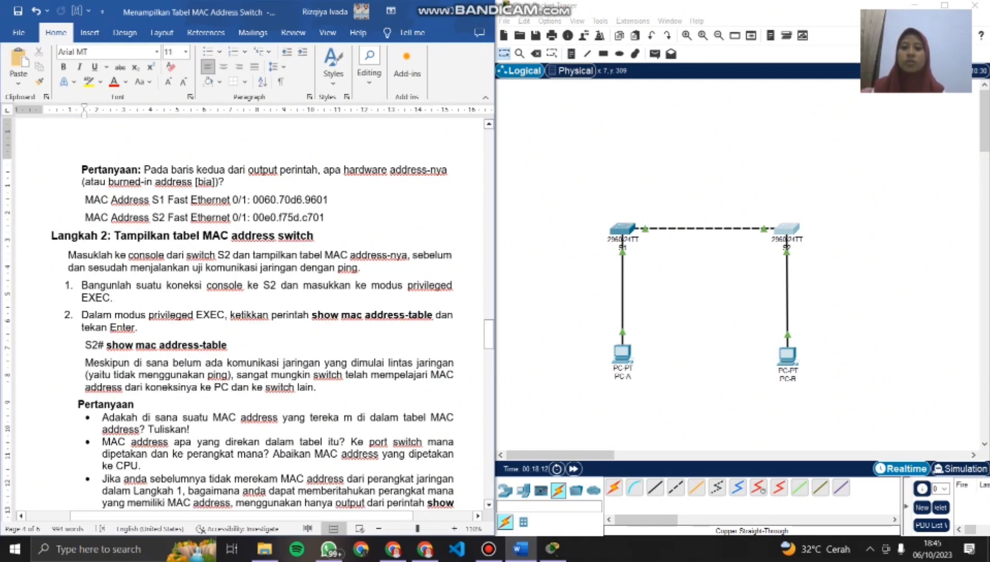
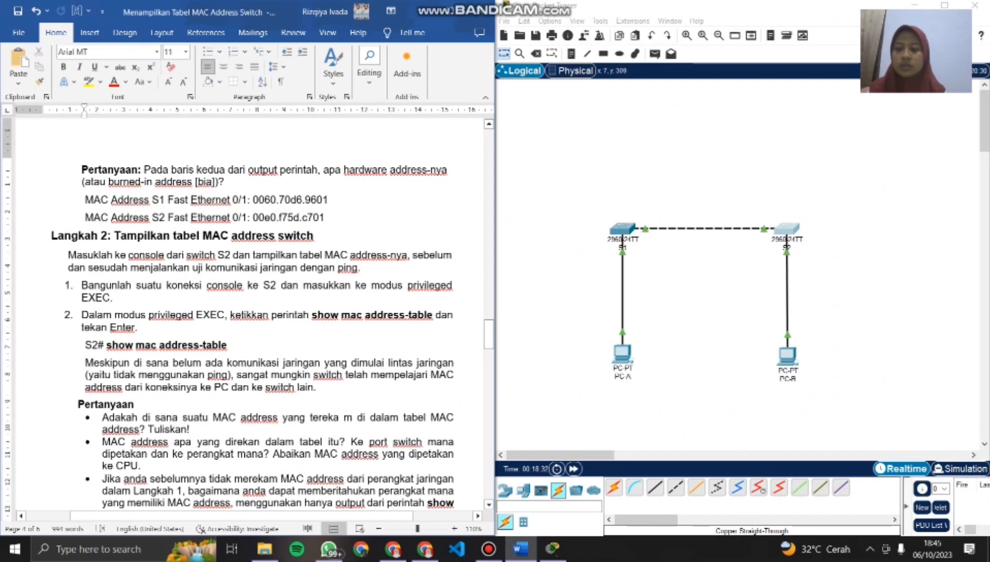
- Open switch S2's CLI, place its window beside the document, and page through the remaining interface output to the prompt
scroll(260, 312, down, 1)
scroll(260, 312, down, 1)
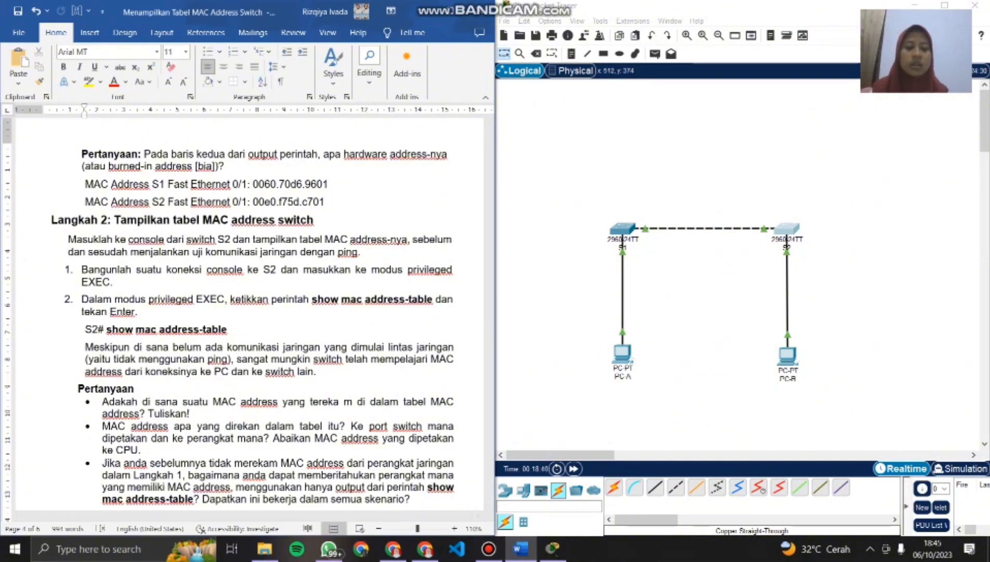
click(786, 228)
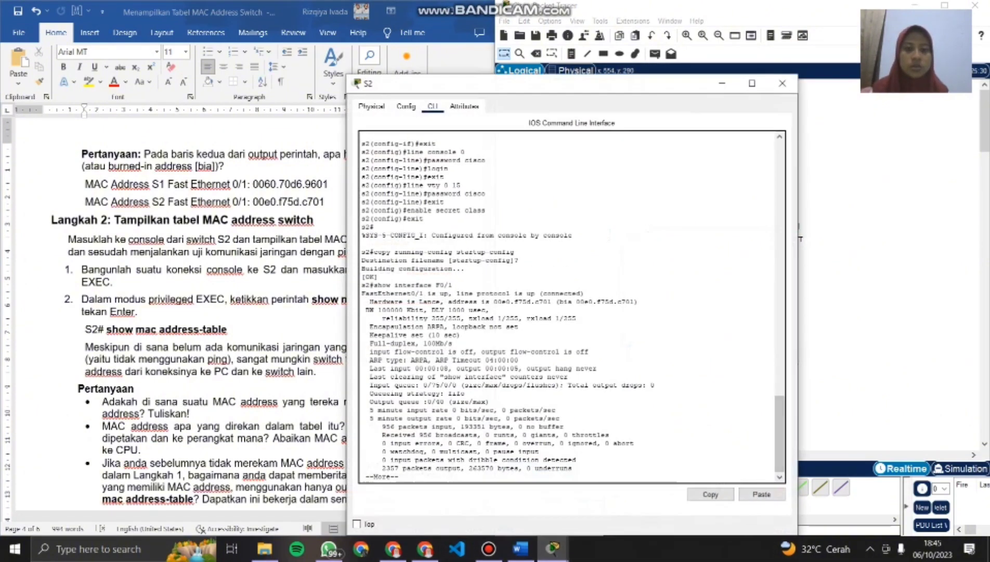
drag(519, 83, 658, 10)
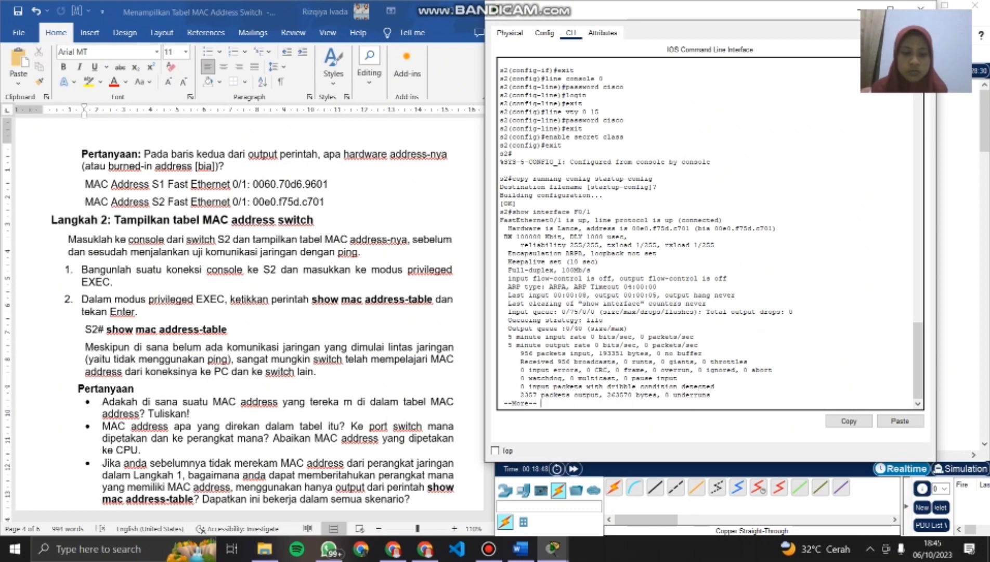
key(Return)
key(Return)
key(Return)
key(Return)
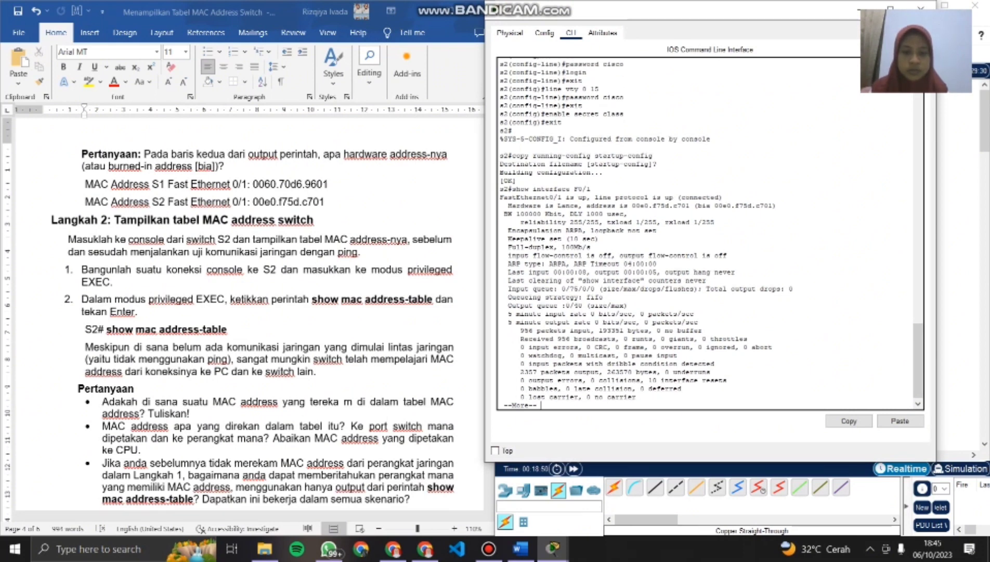
key(Return)
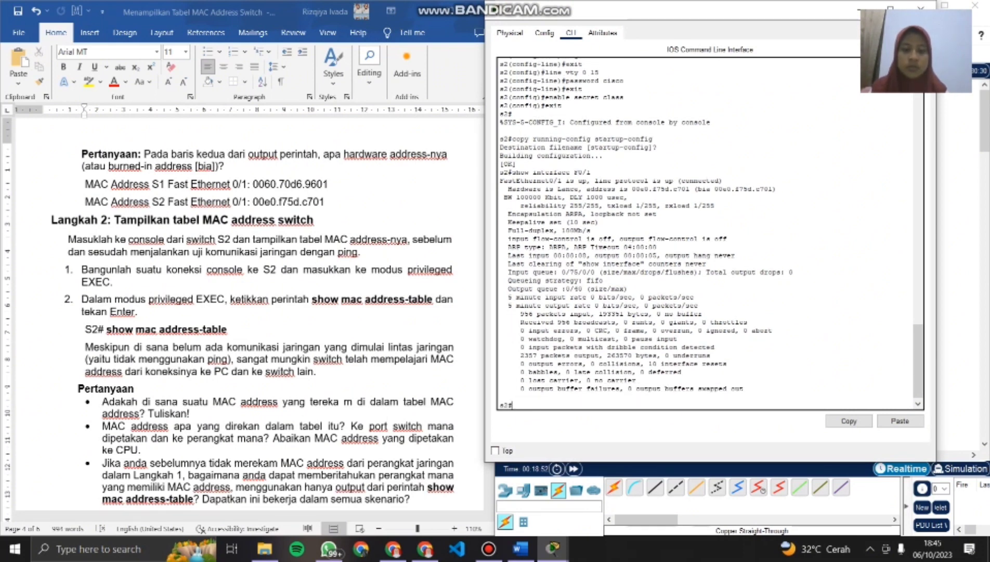
- Run show mac address-table on switch S2
text(show)
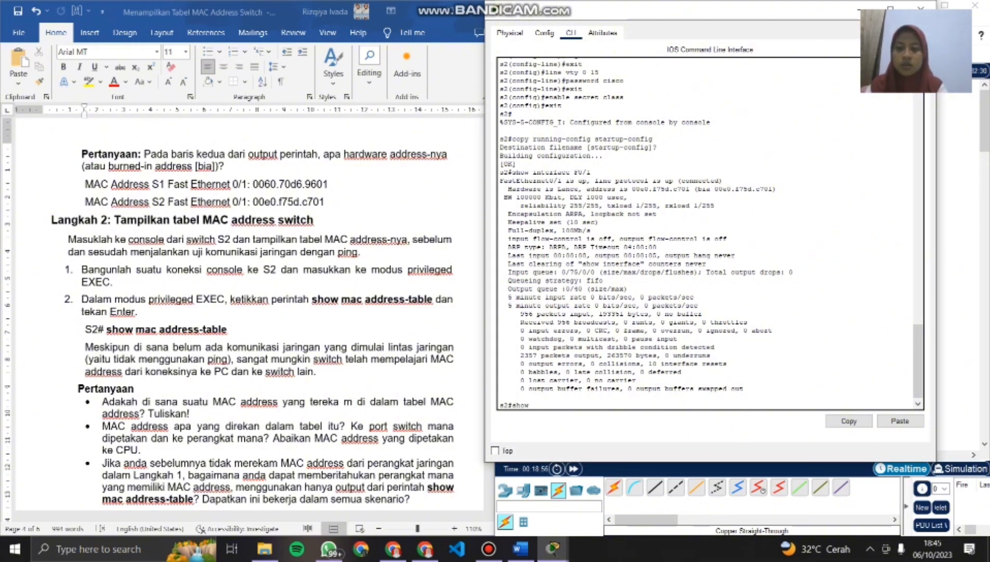
text( mac)
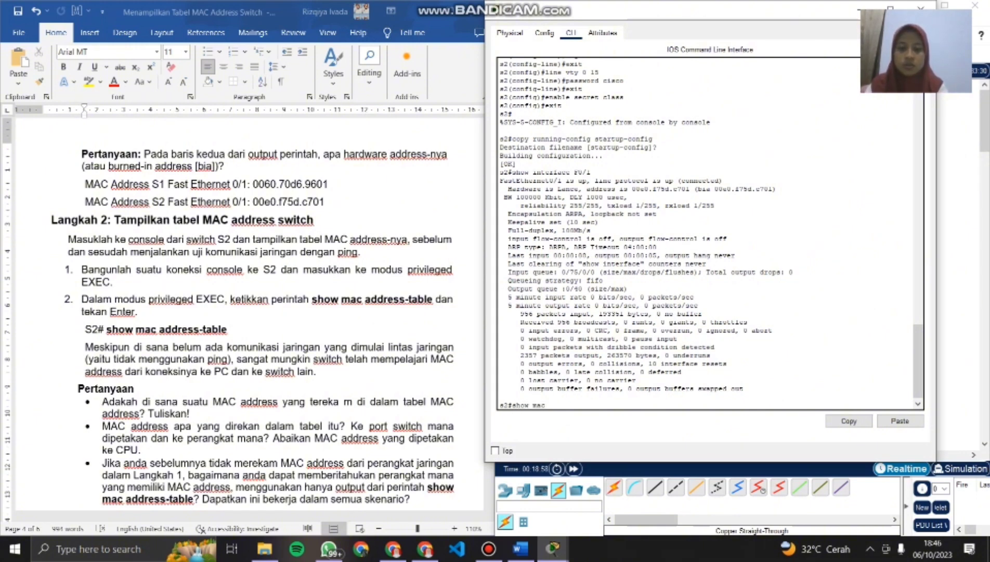
text( addr)
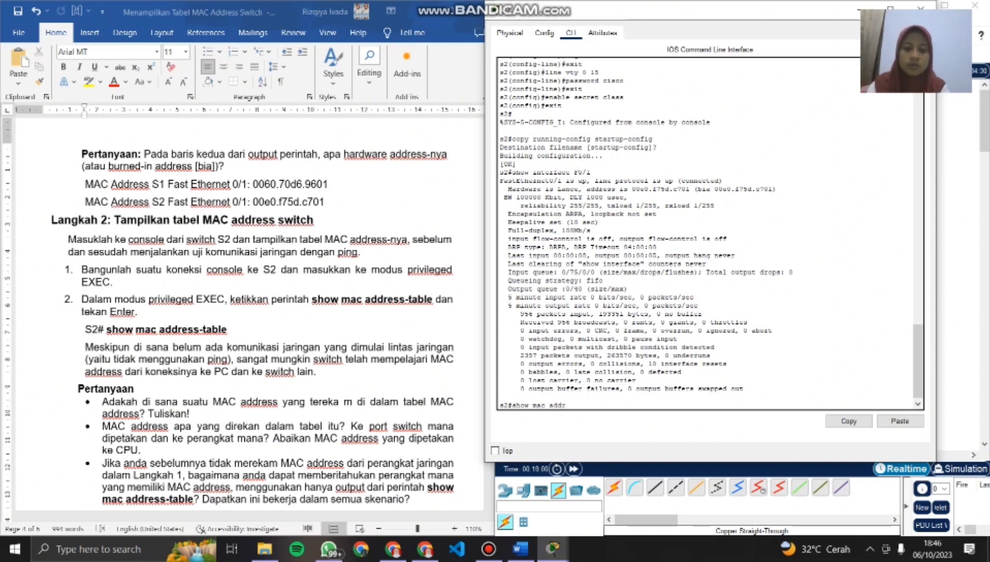
text(ess-ta)
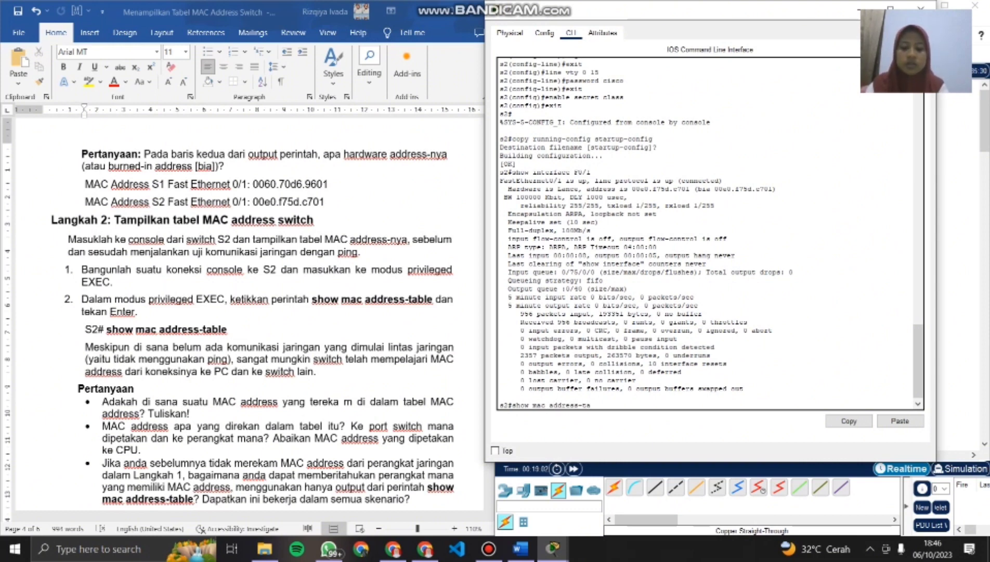
text(ble)
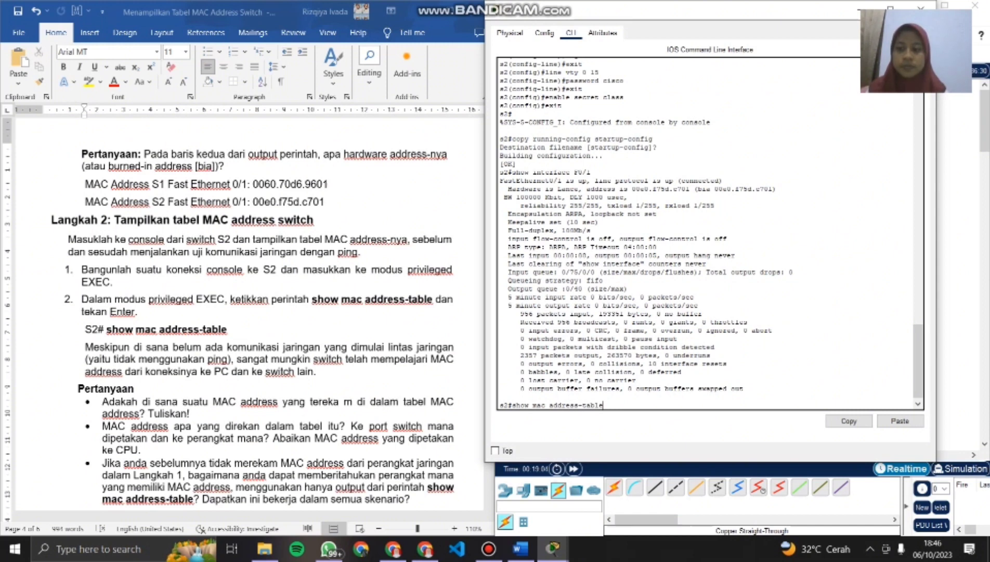
key(Return)
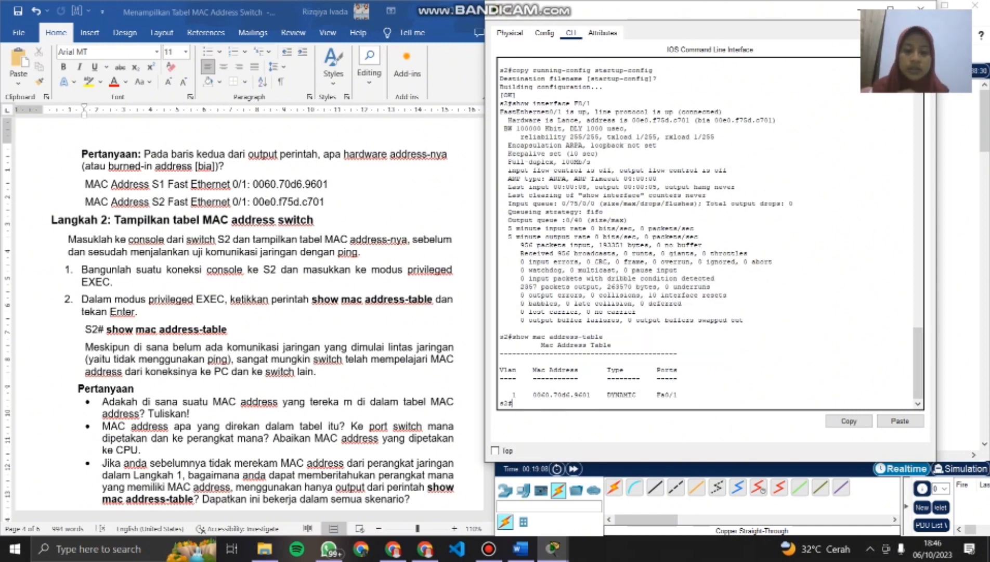
- Add an arrow-bulleted answer line in the document beneath the first Langkah 2 question, which ends in "Tuliskan!"
scroll(249, 312, down, 1)
scroll(250, 312, down, 3)
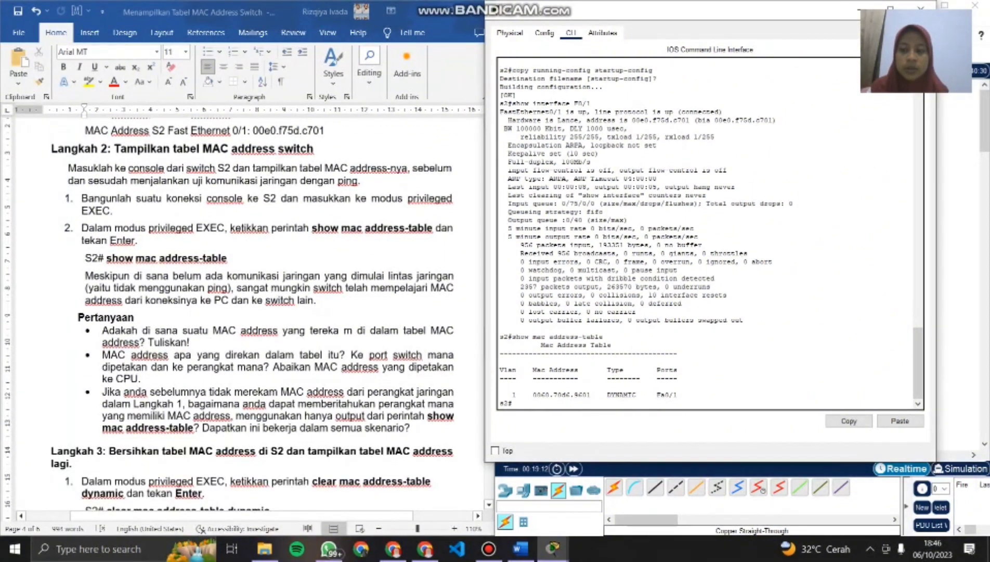
scroll(255, 312, down, 2)
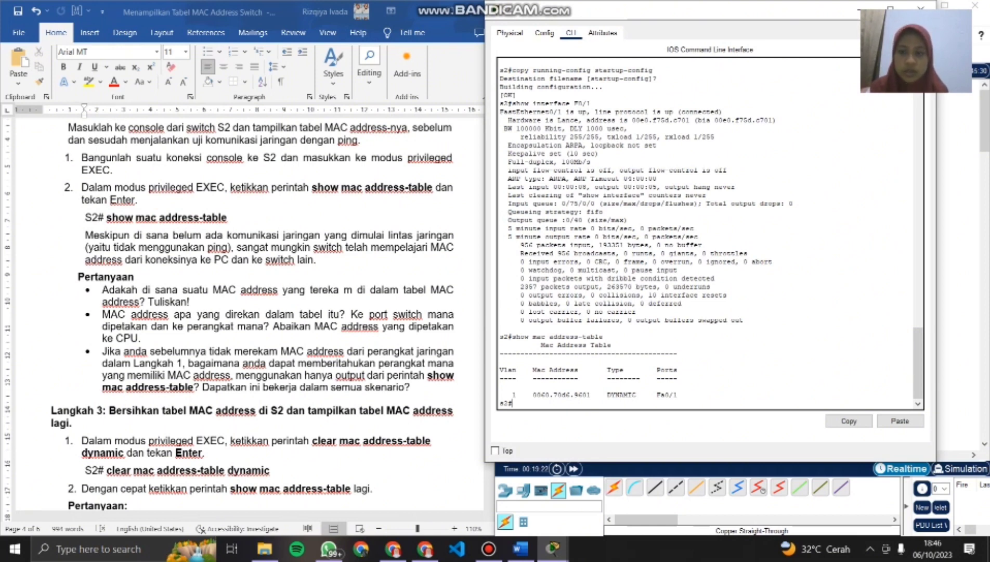
key(alt+Tab)
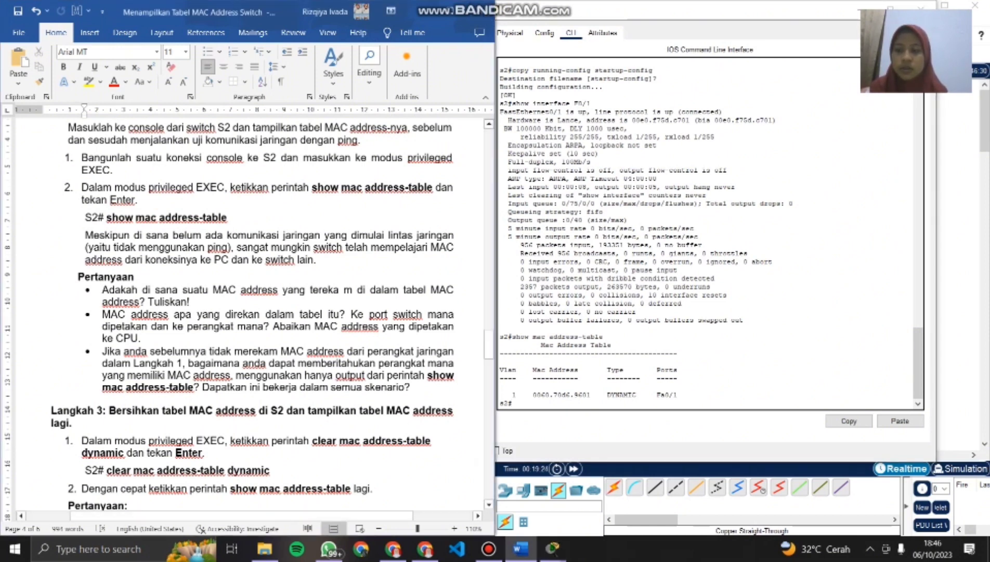
click(190, 302)
key(Return)
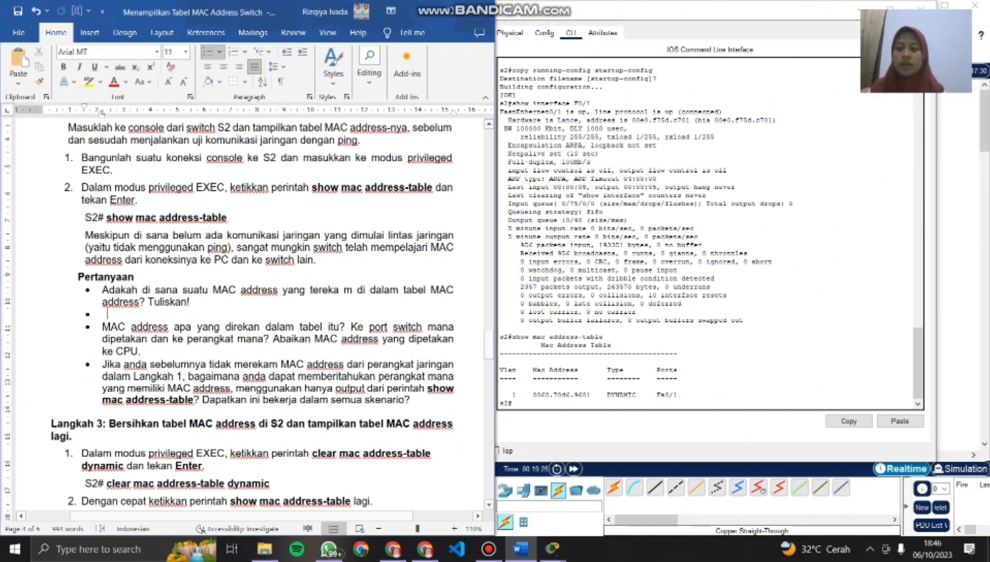
key(BackSpace)
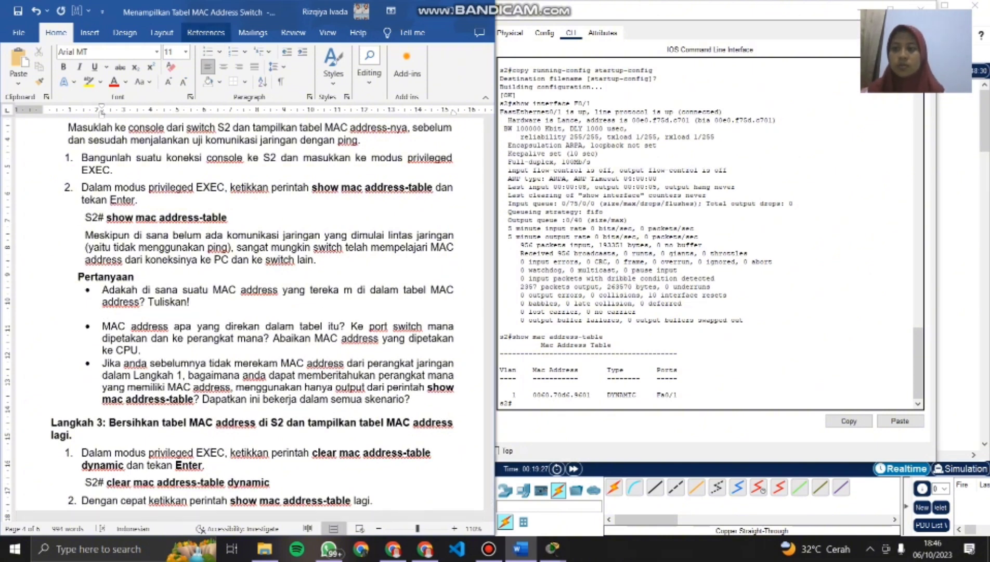
click(219, 51)
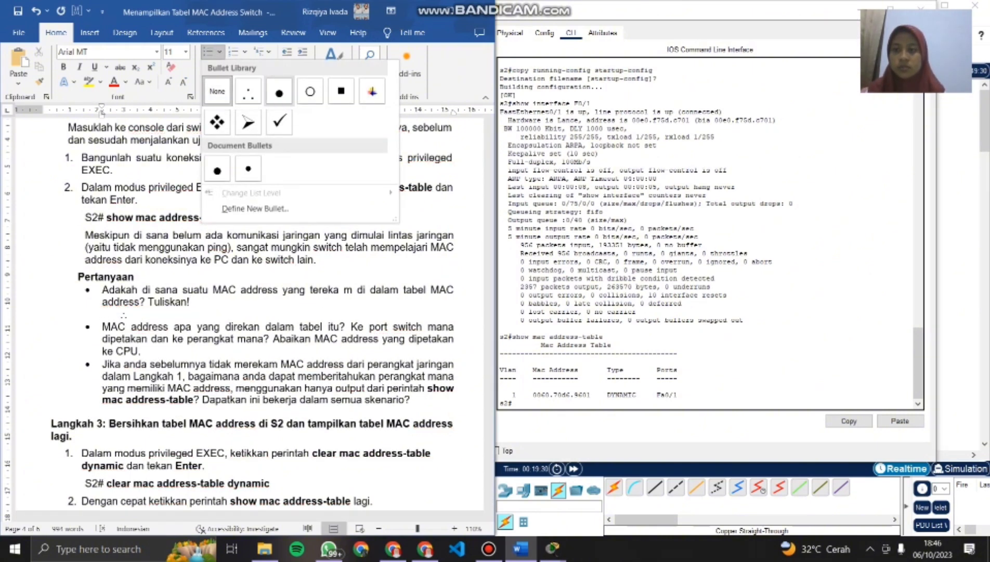
click(248, 122)
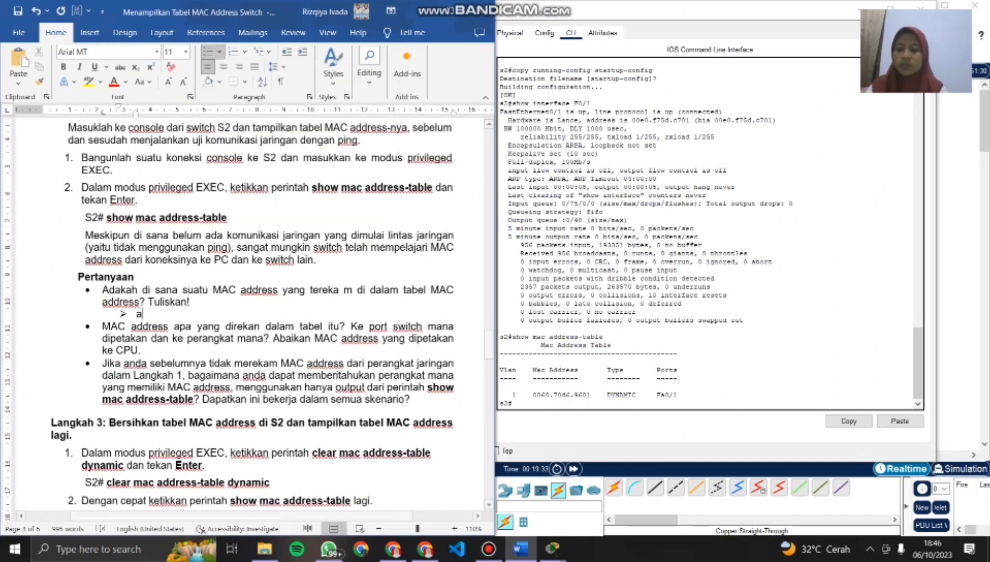
- Answer the first Langkah 2 question with "Ada, 0060.70d6.9601"
text(Ada)
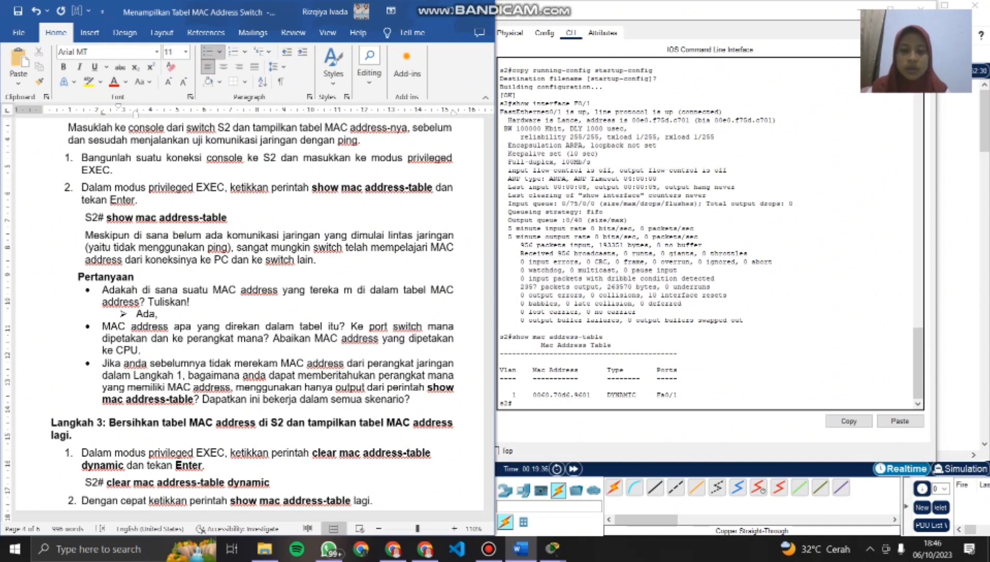
text(, 00)
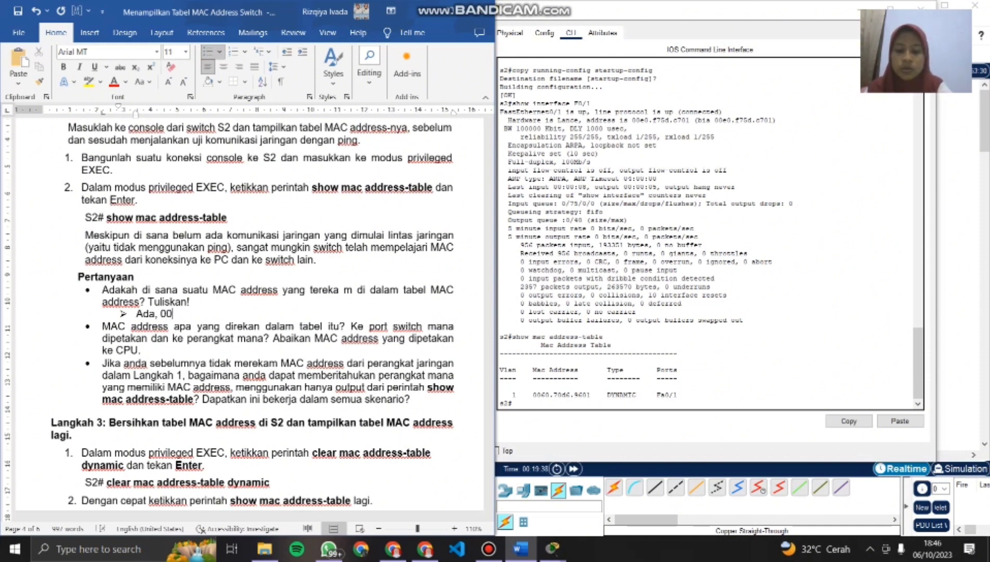
text(60)
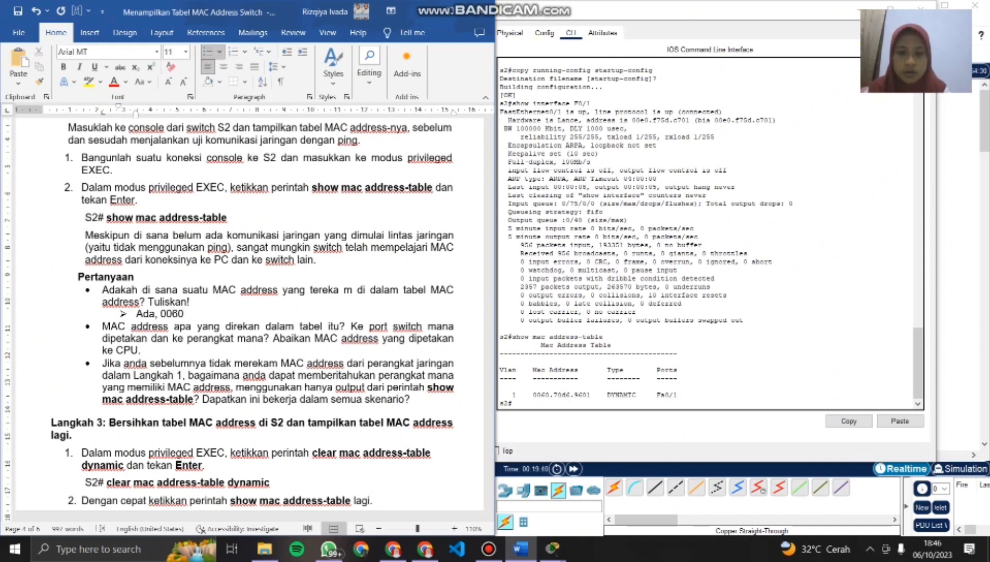
text(.)
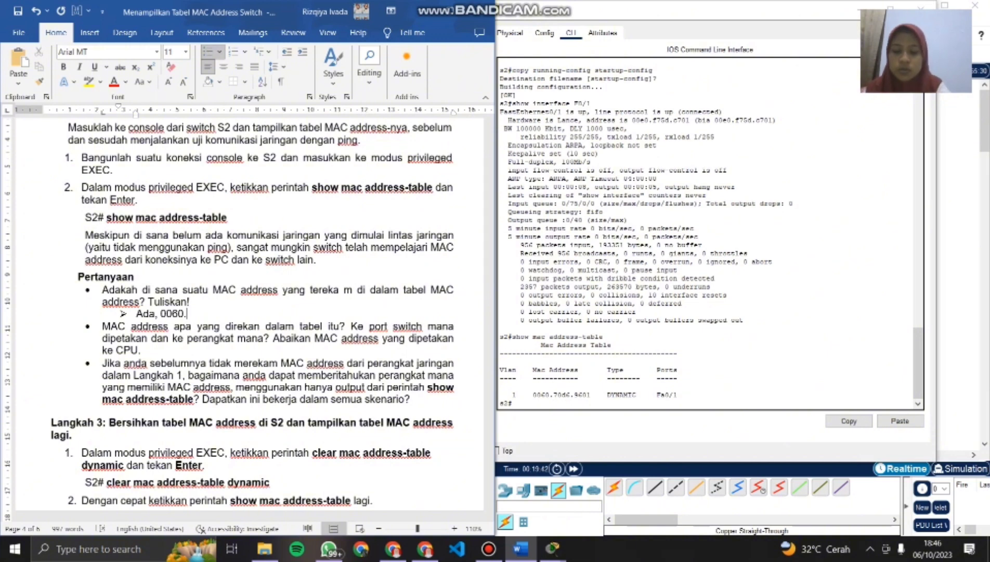
text(70d6)
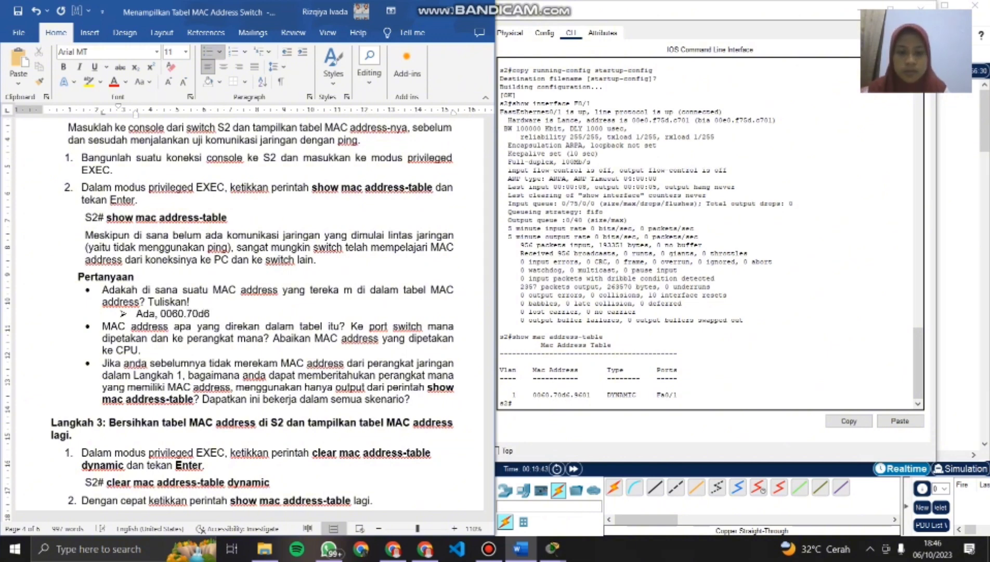
text(.96)
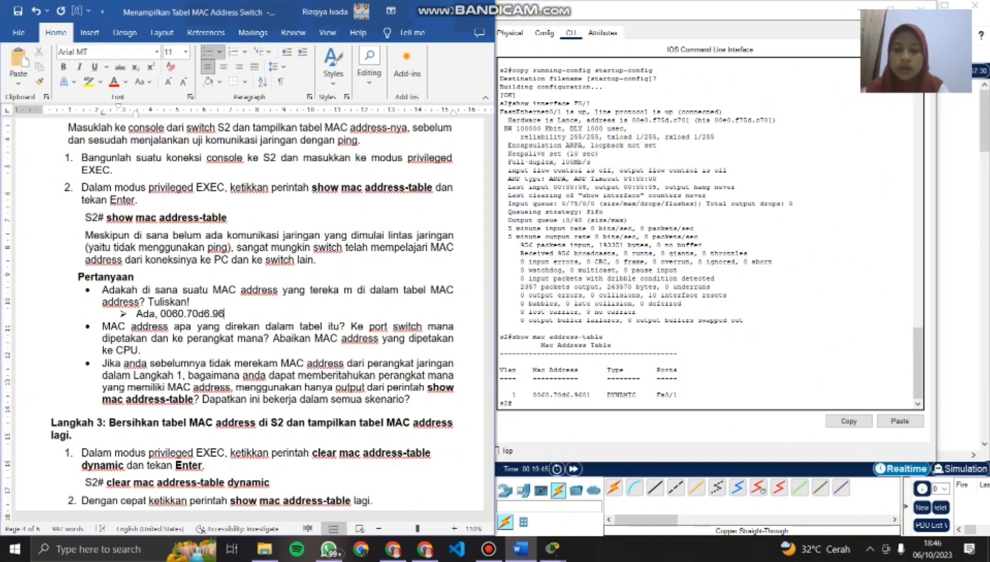
text(.01)
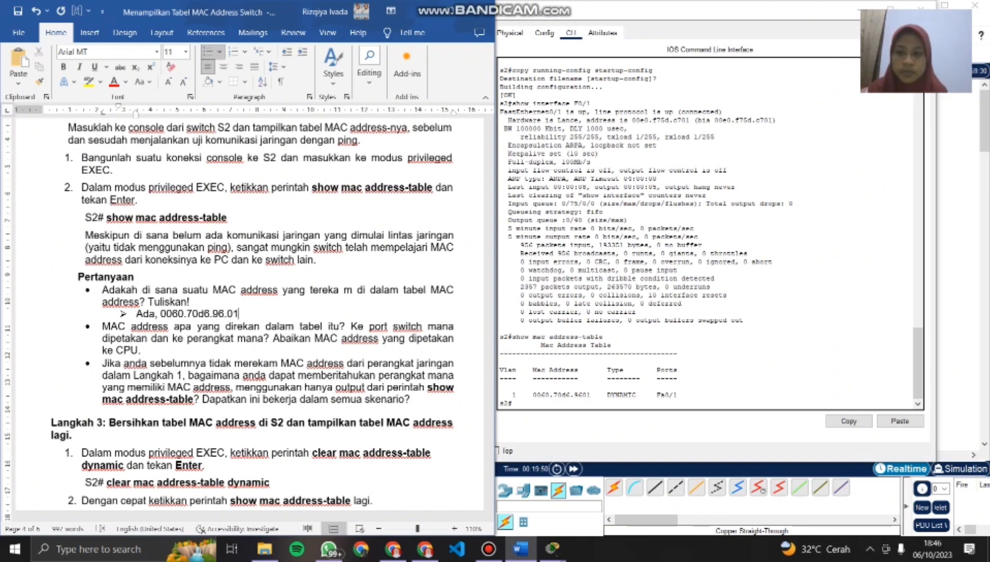
key(BackSpace)
key(BackSpace)
key(BackSpace)
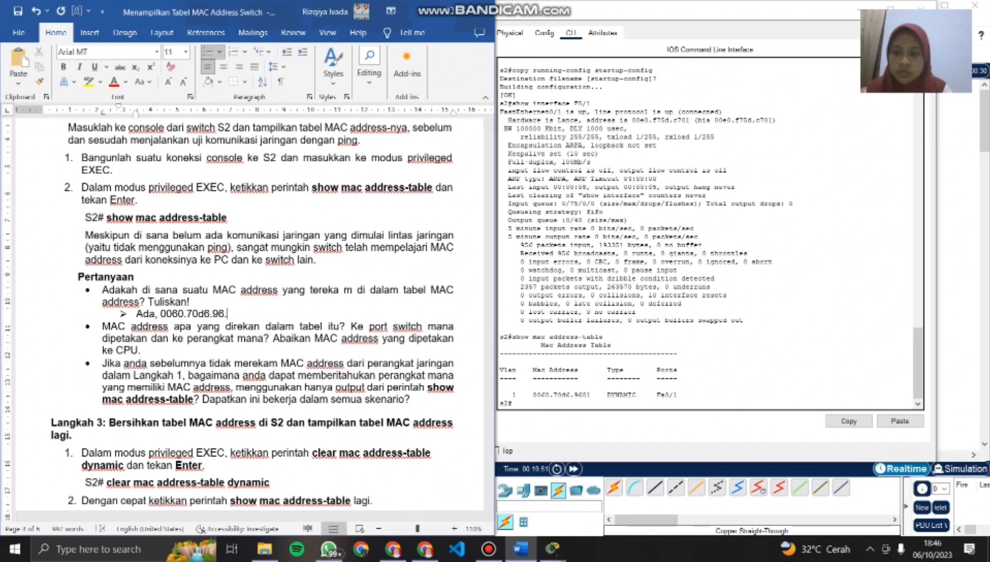
text(01)
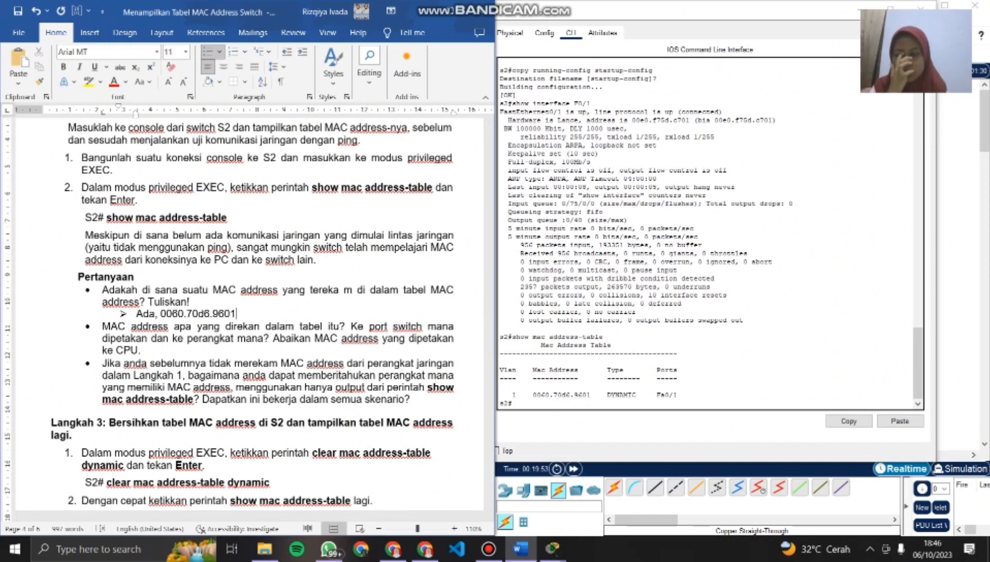
- Add an arrow-bulleted answer line in the document beneath the second Langkah 2 question, which ends in "ke CPU."
scroll(250, 312, down, 3)
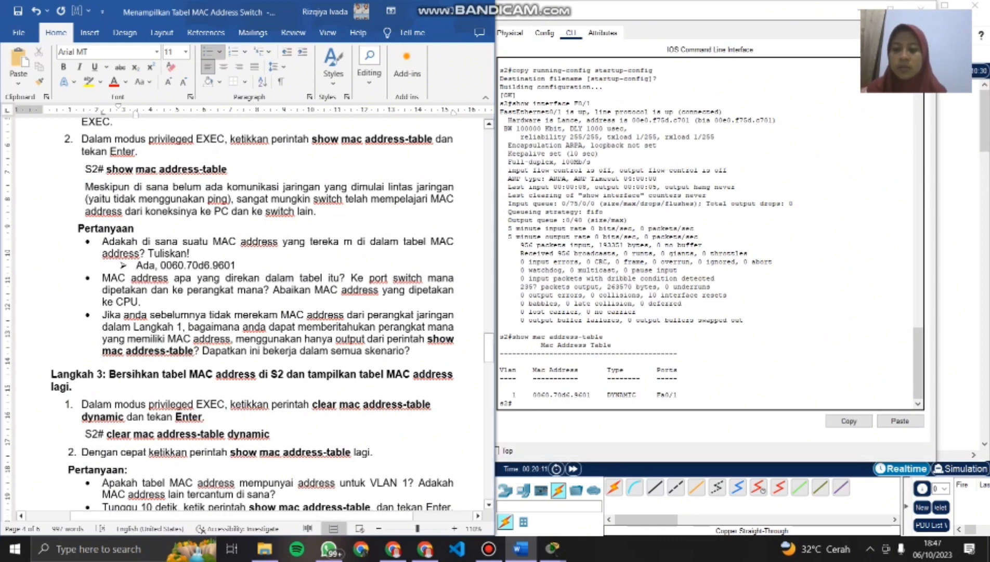
scroll(250, 312, down, 2)
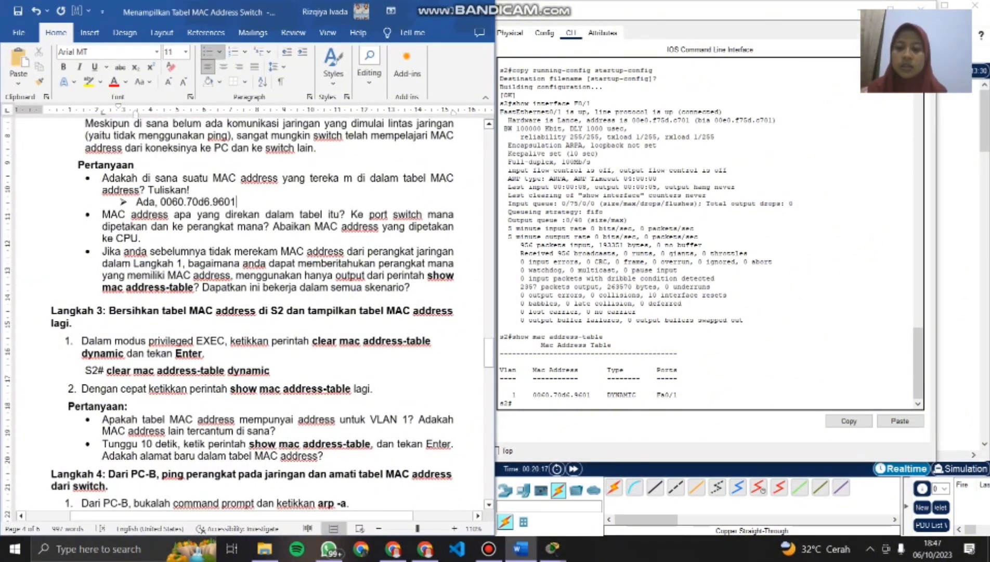
click(410, 287)
scroll(410, 287, down, 1)
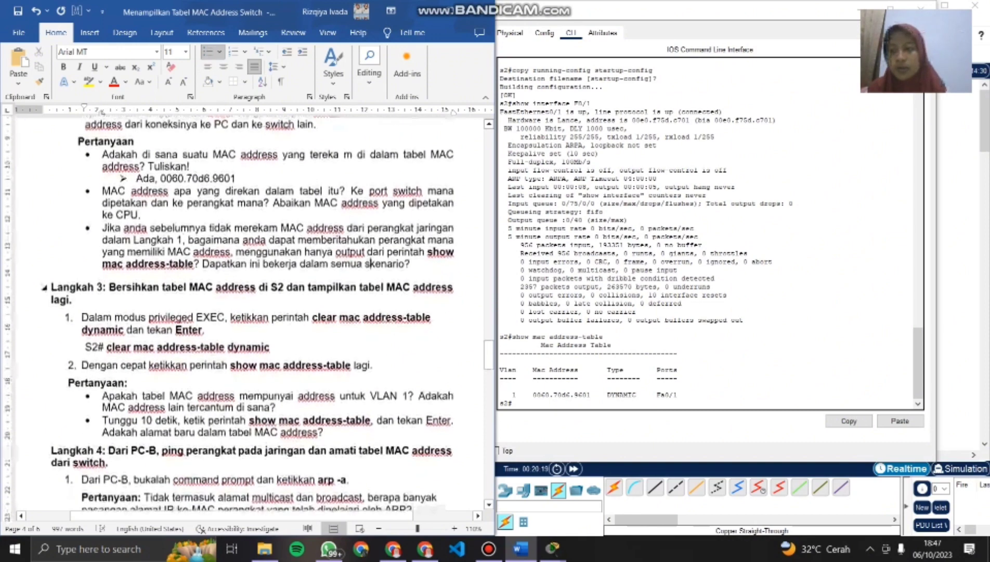
scroll(410, 287, up, 1)
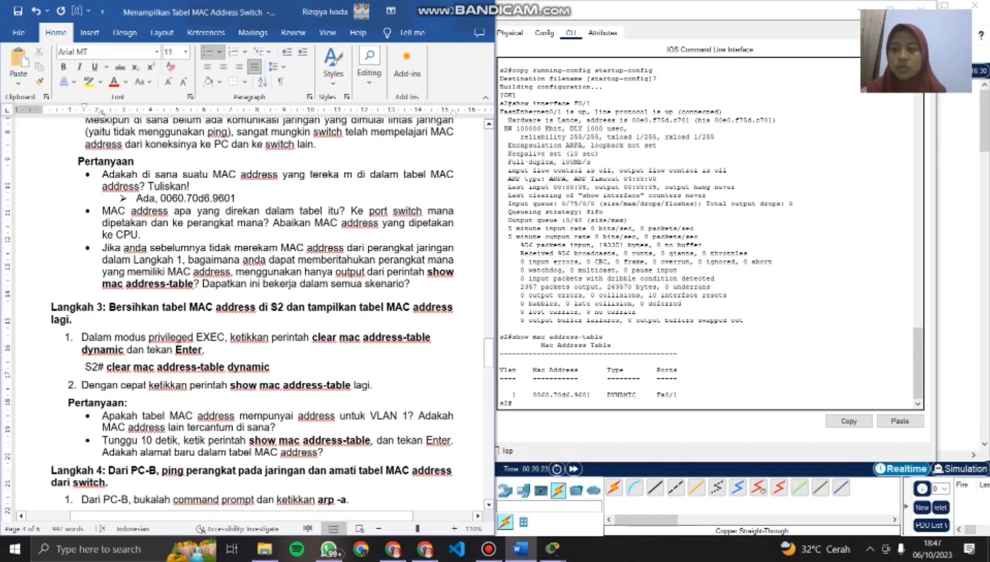
scroll(410, 287, up, 4)
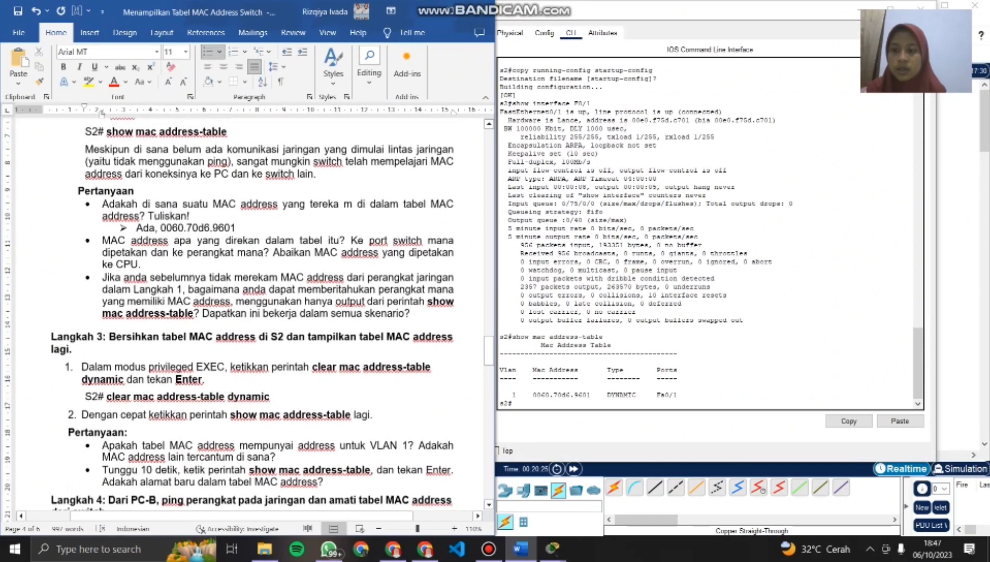
scroll(410, 287, up, 5)
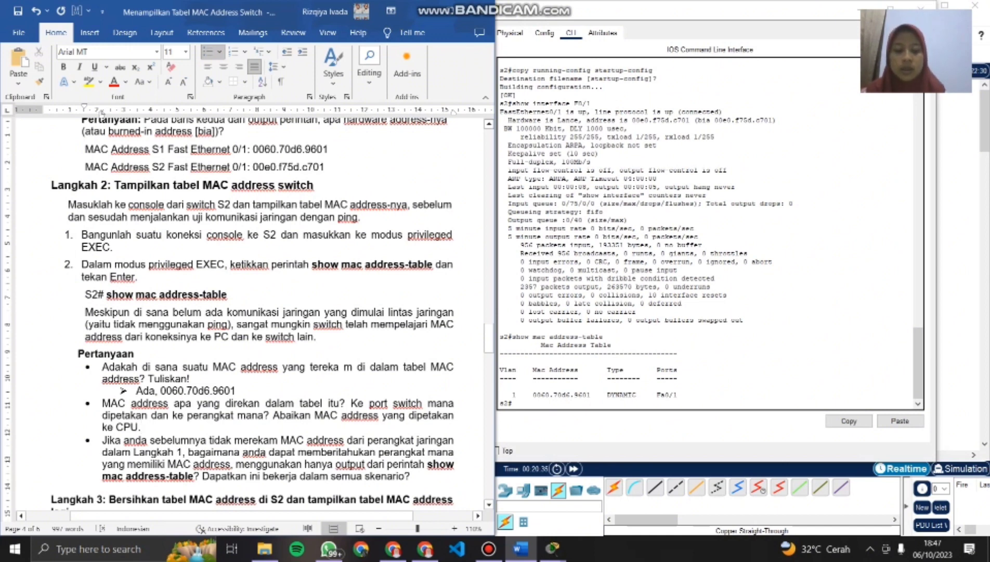
key(Return)
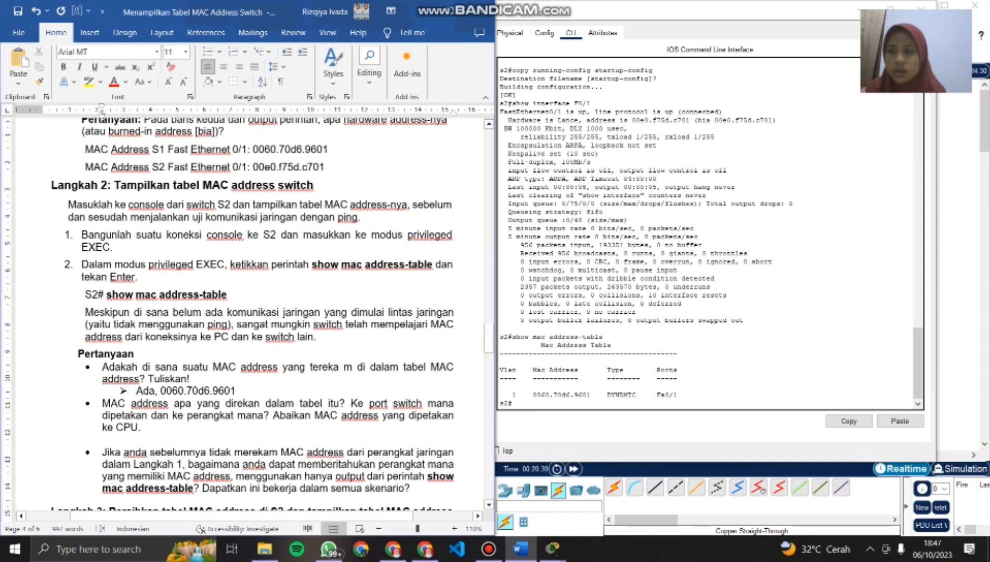
click(219, 51)
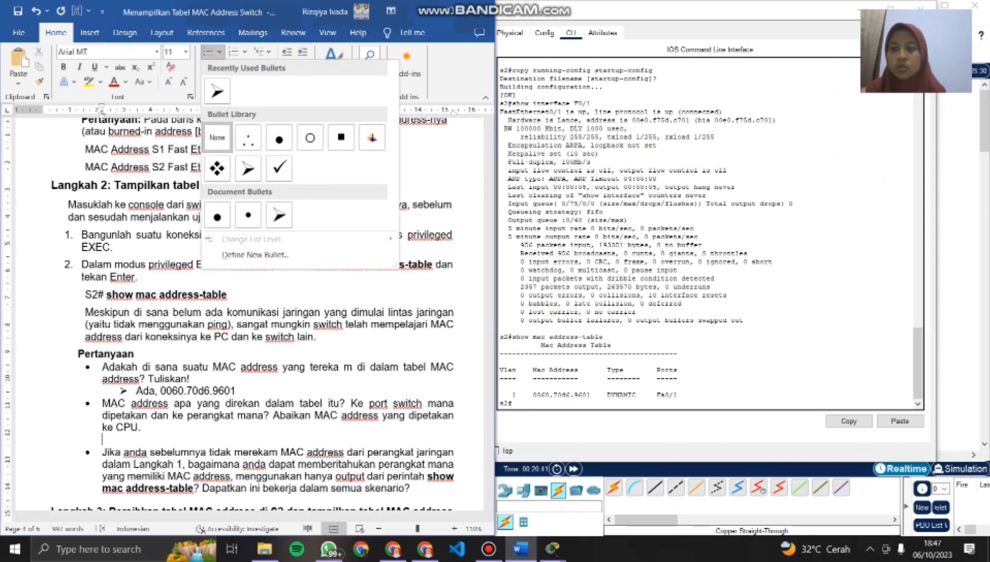
click(217, 91)
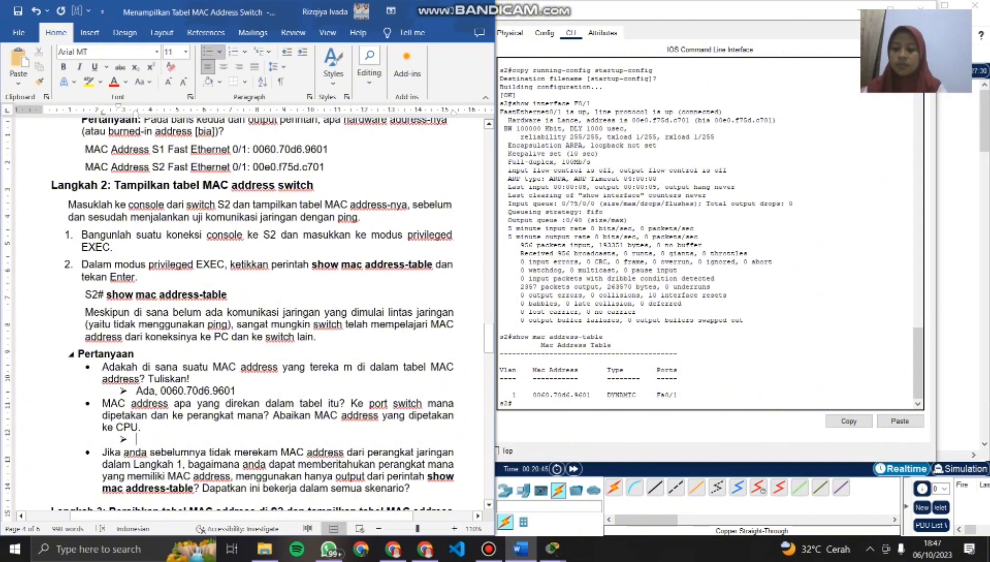
- Answer the second Langkah 2 question with "MAC address milik S1"
key(Caps_Lock)
text(MAC)
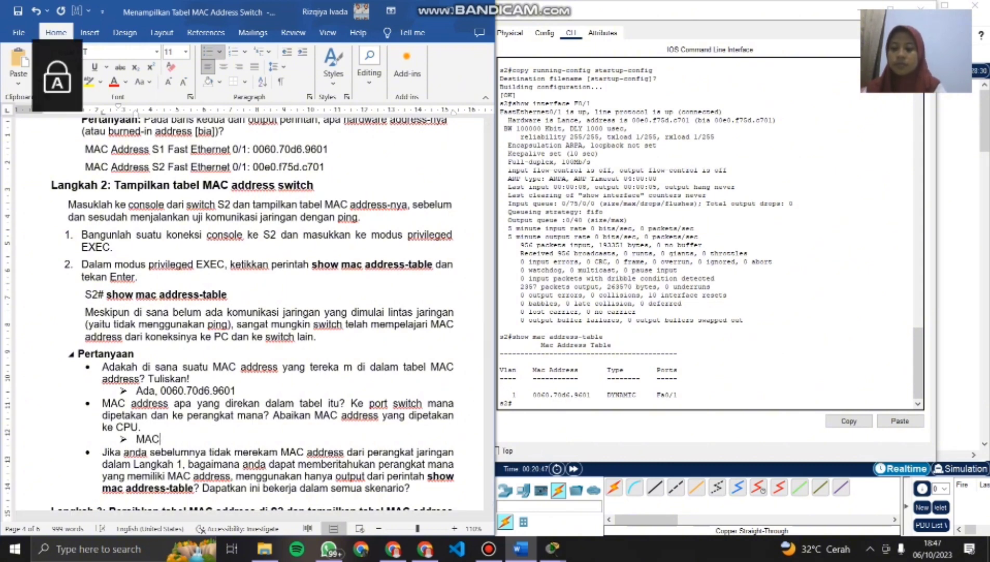
key(Caps_Lock)
text(adrees)
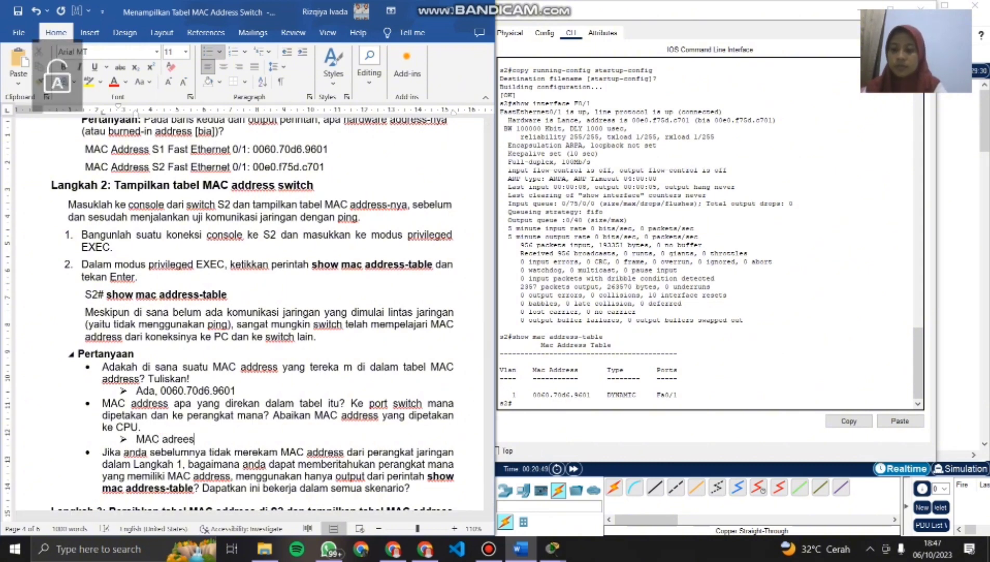
key(BackSpace)
key(BackSpace)
key(BackSpace)
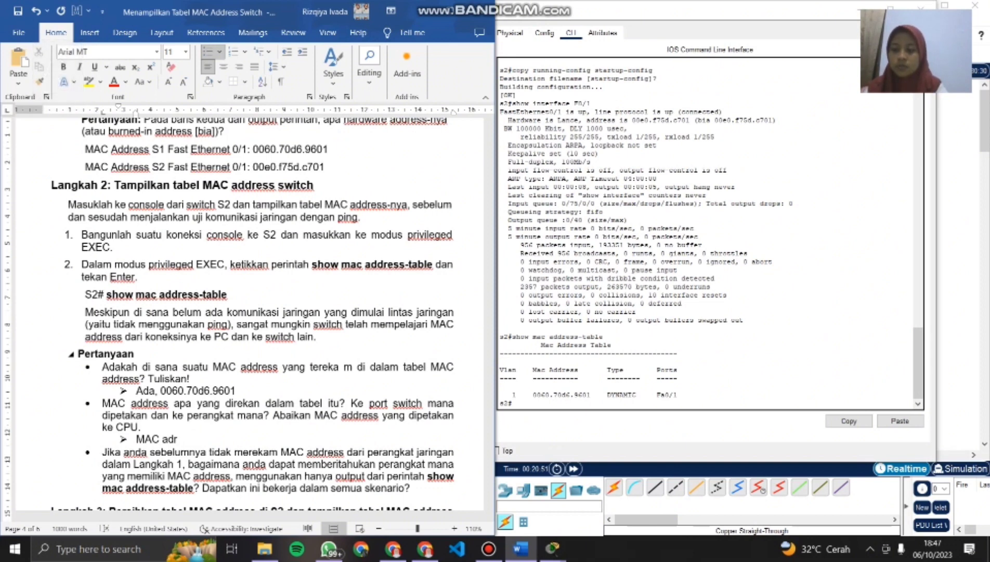
key(BackSpace)
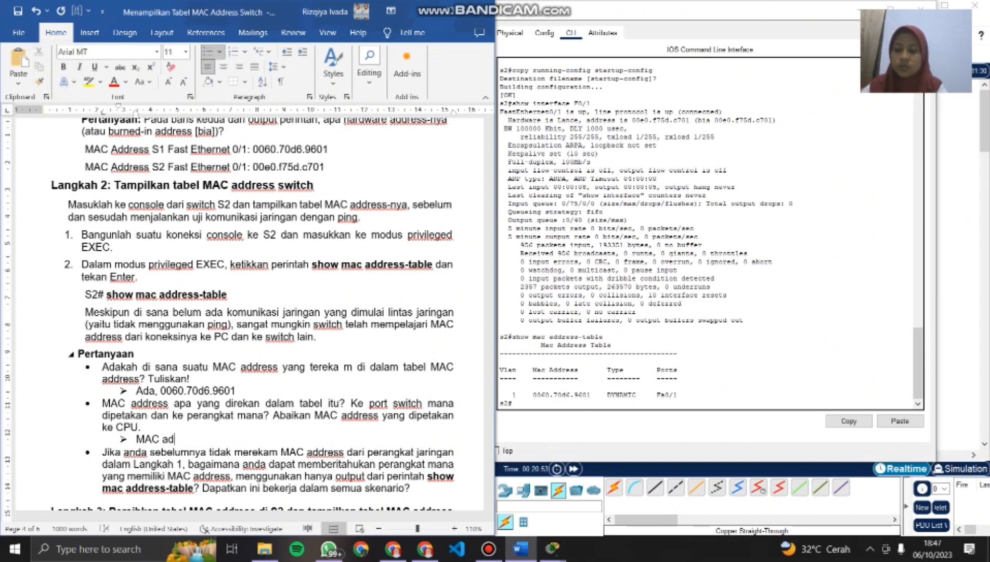
text(dress)
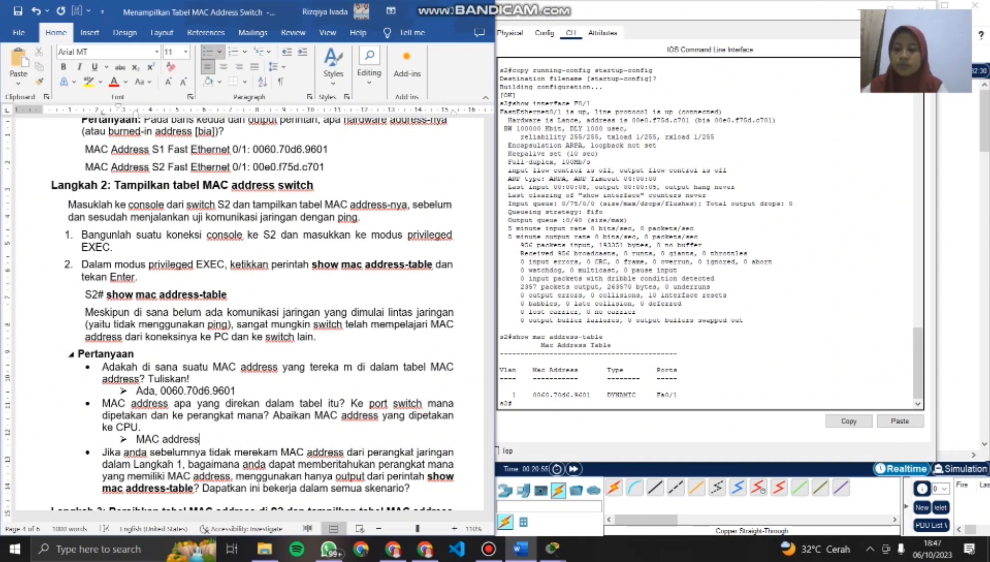
text( milik)
key(Caps_Lock)
text(S1)
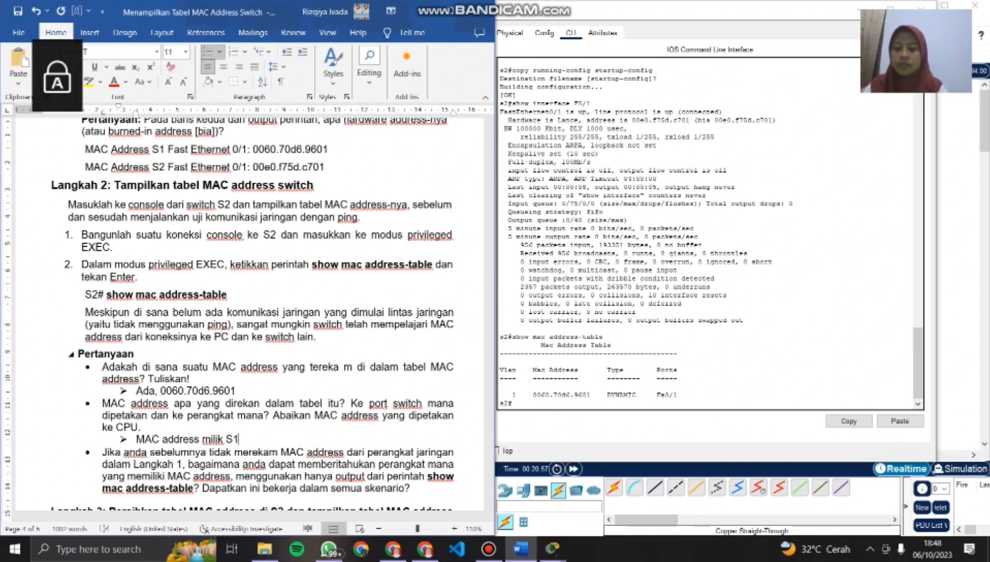
key(Caps_Lock)
- Clear the learned MAC entries on switch S2 by running clear mac address-table dynamic in its CLI
scroll(250, 312, down, 6)
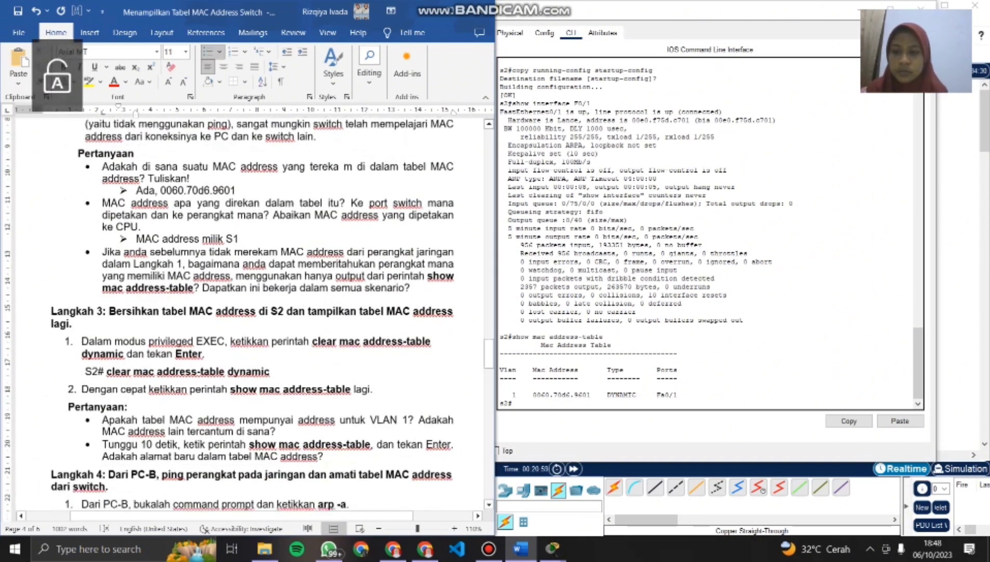
scroll(250, 312, down, 1)
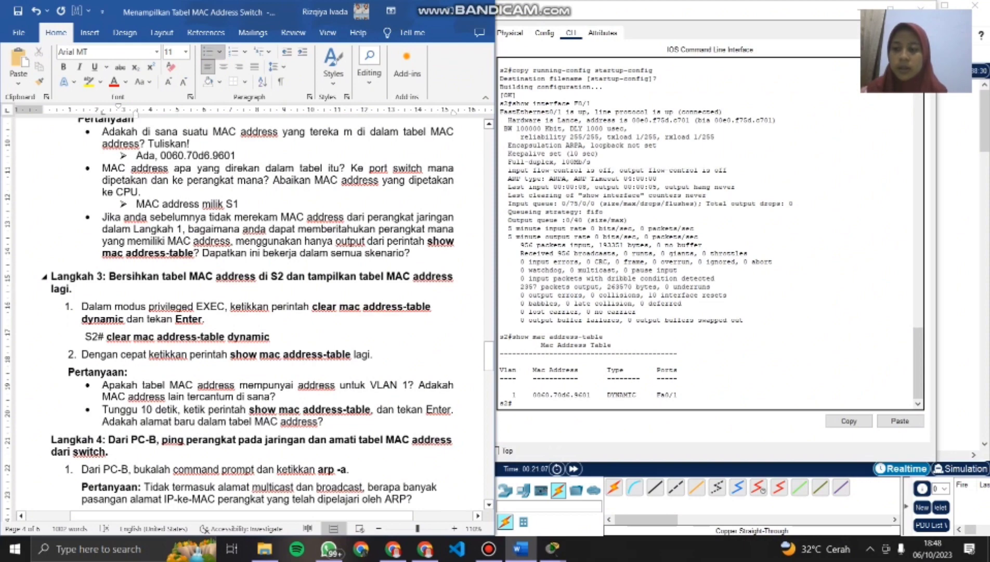
scroll(249, 312, down, 1)
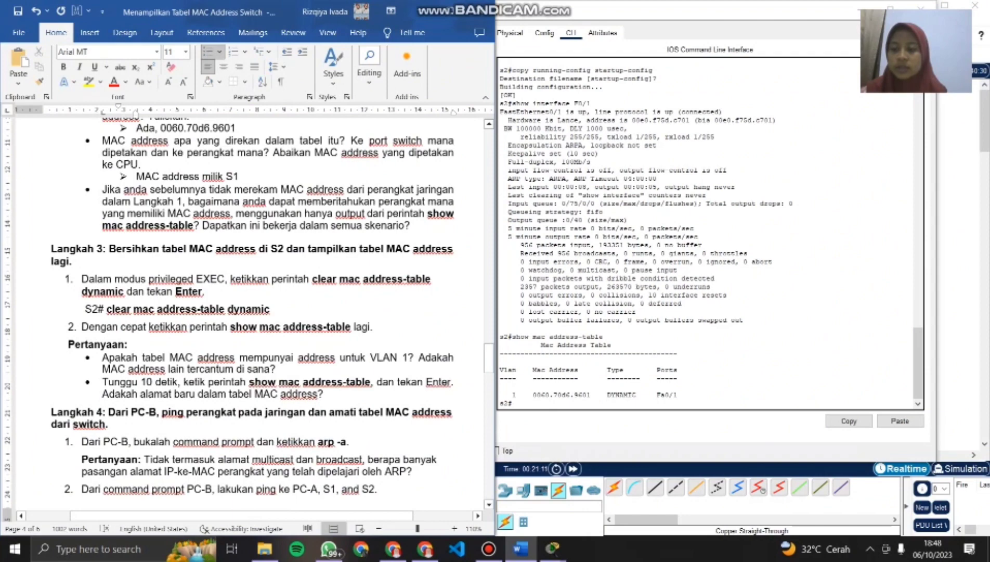
scroll(250, 312, down, 1)
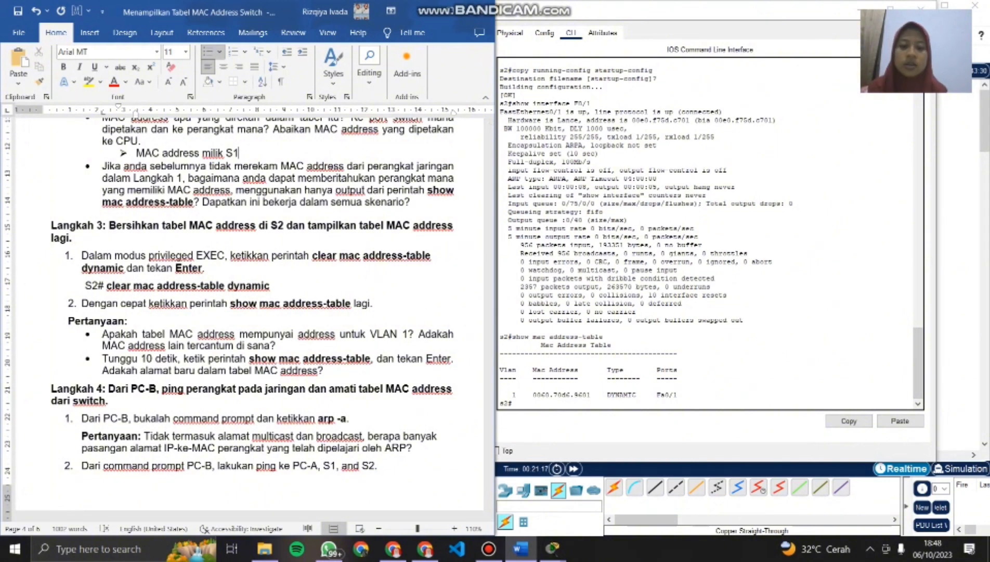
click(514, 402)
text(clear)
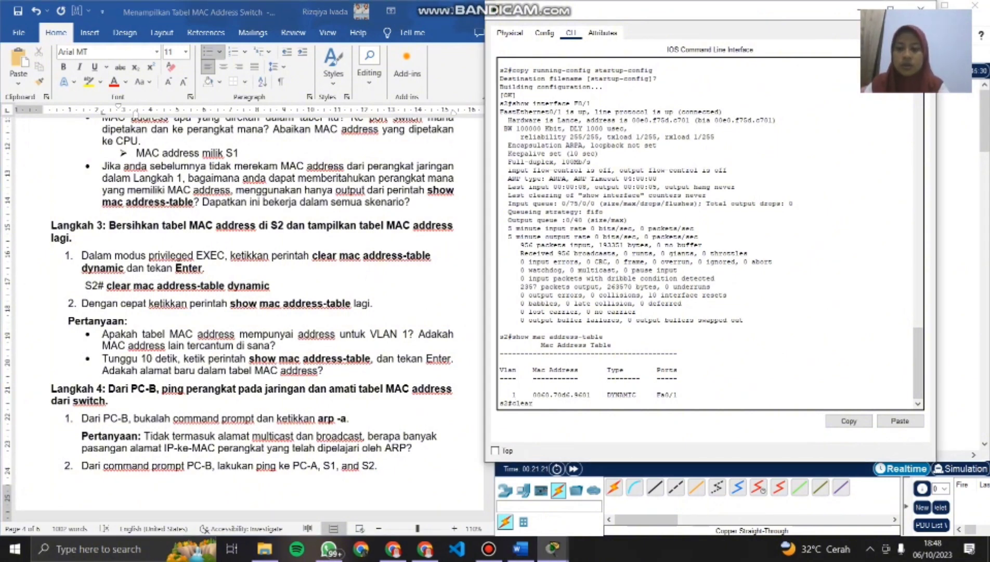
text( mac a)
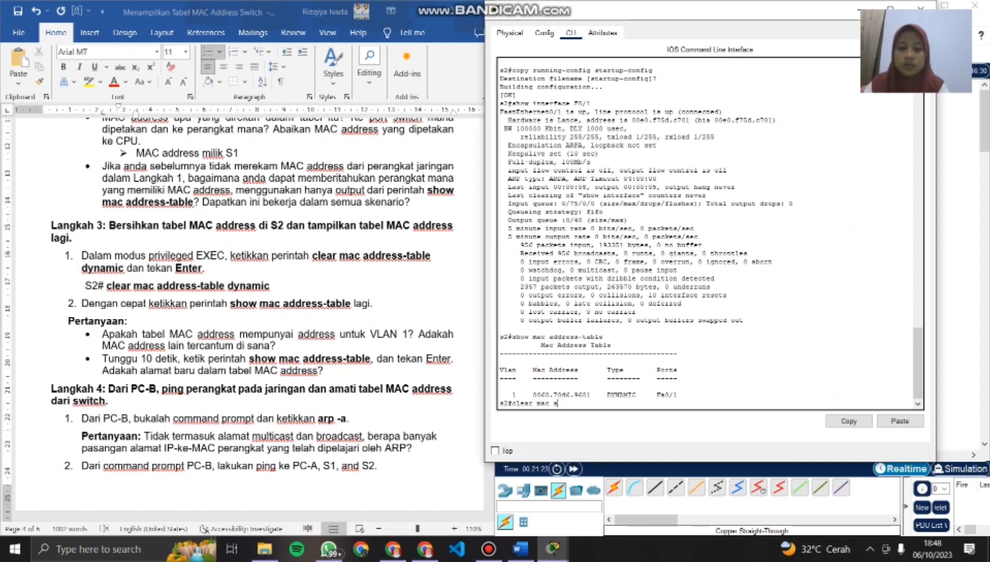
text(ddress)
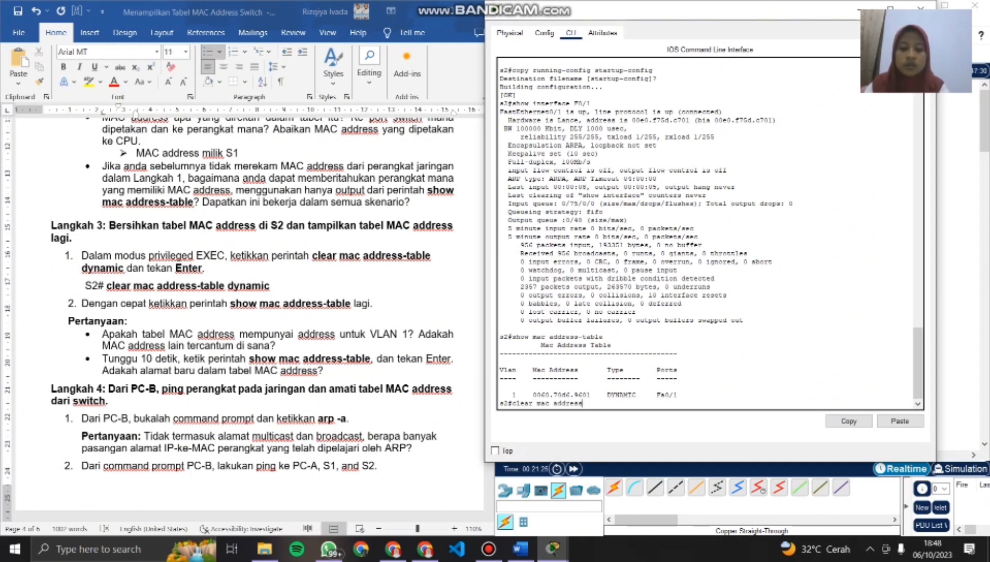
text(-dynam)
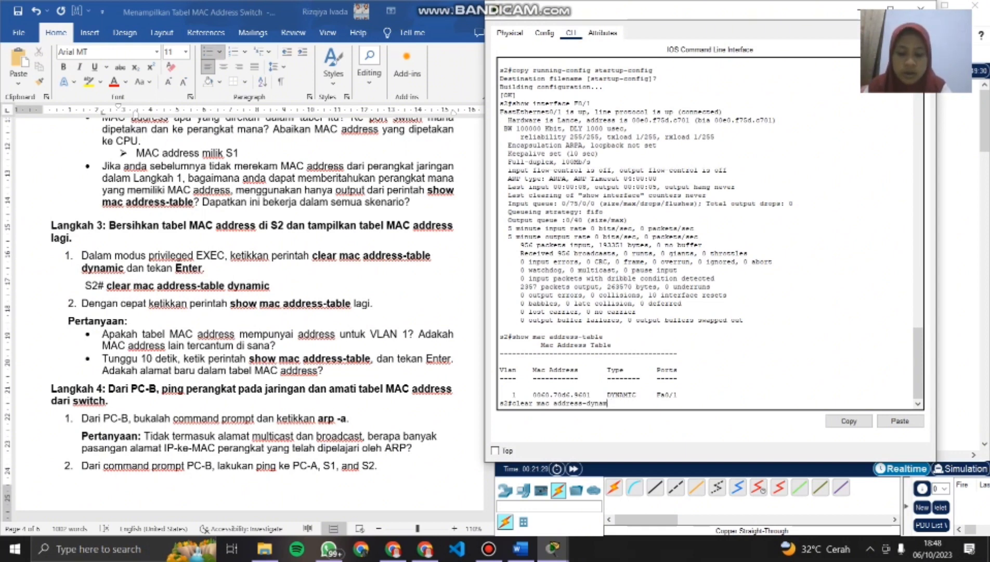
text(iic)
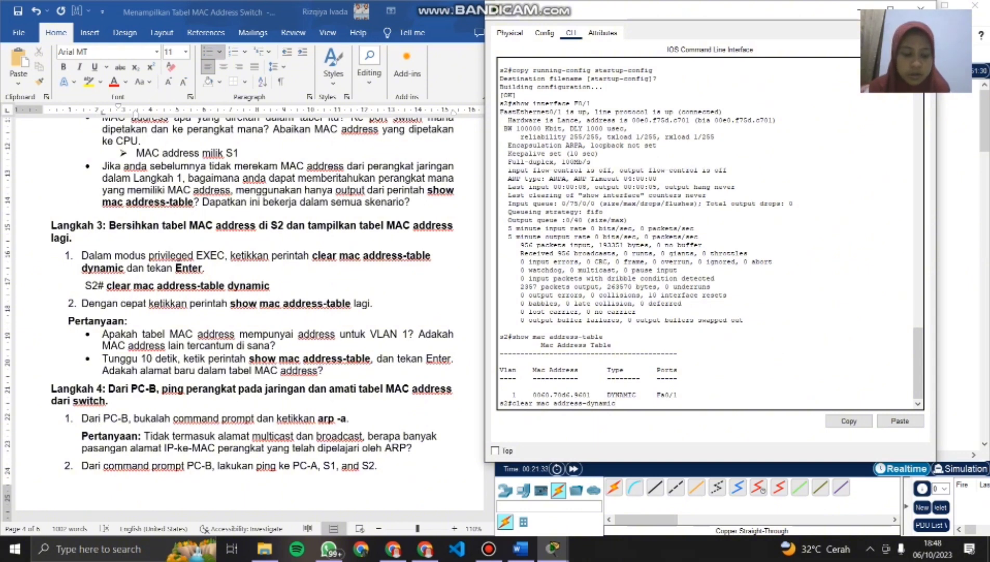
click(586, 403)
text(table)
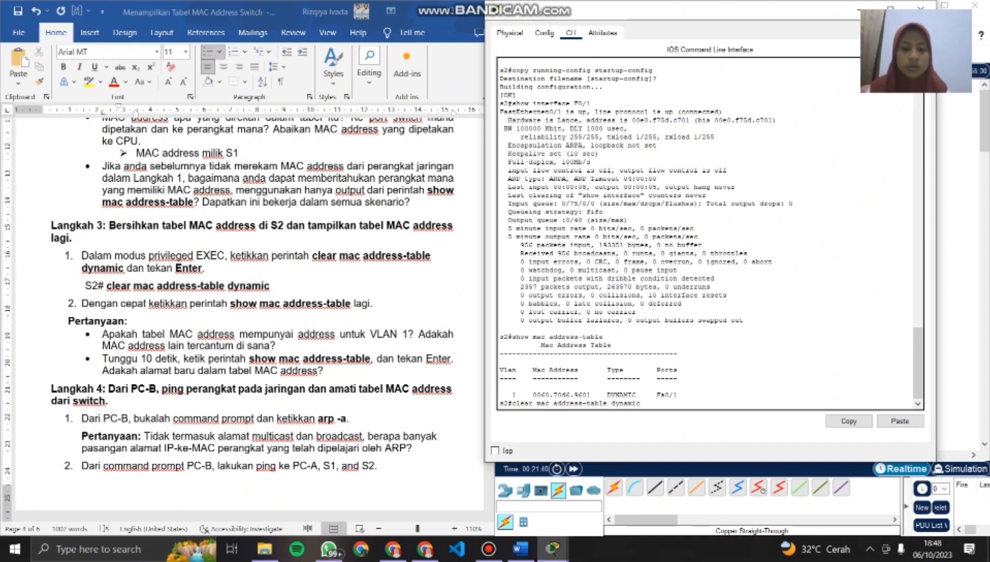
key(Return)
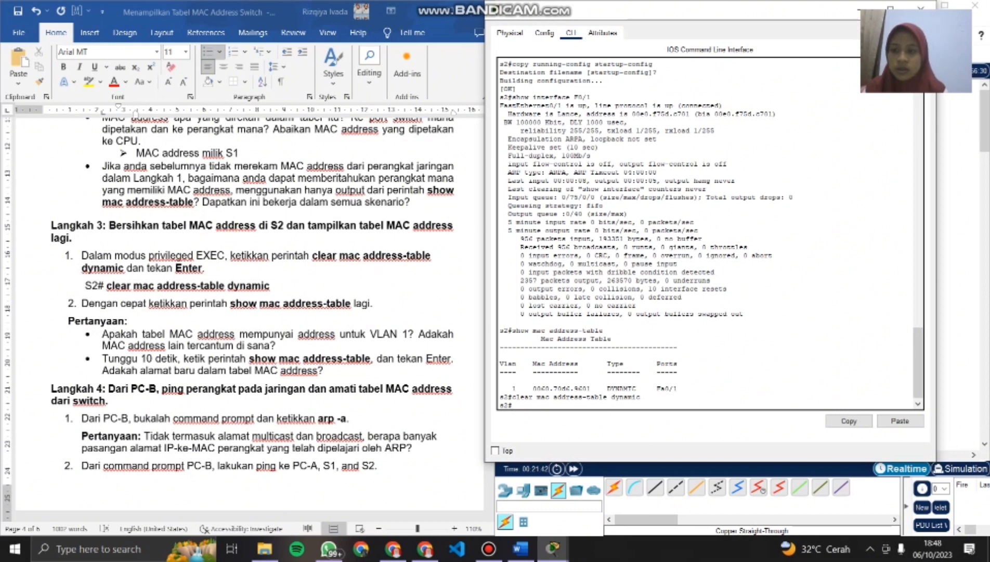
- Run show mac address-table on switch S2 again to check the table right after clearing it
text(s)
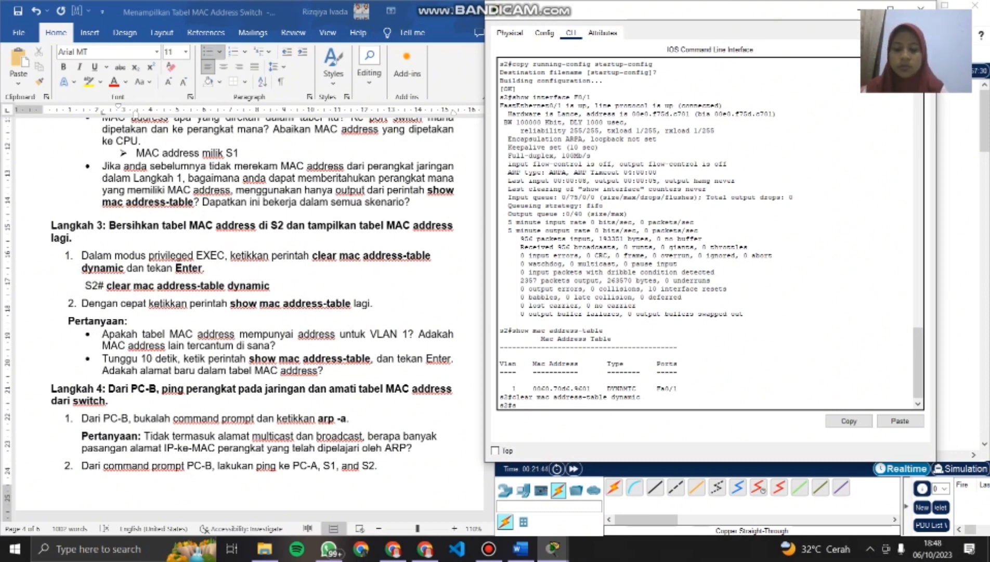
text(how mac)
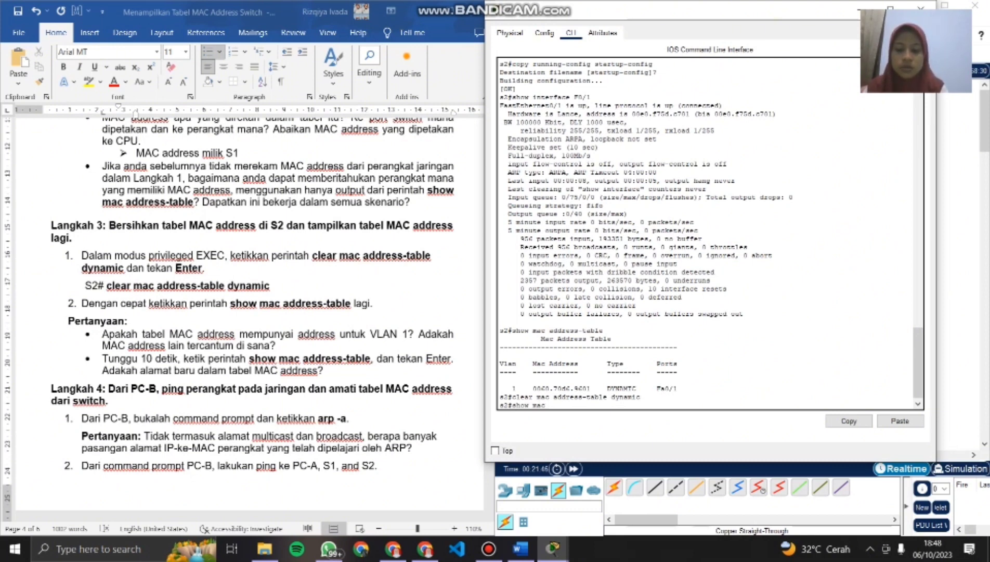
text( addre)
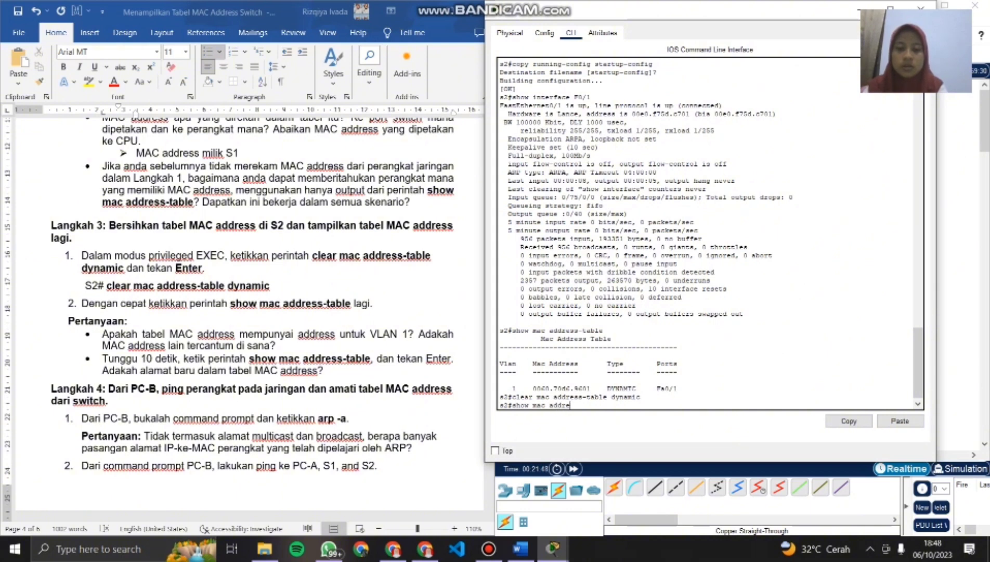
text(ss-table)
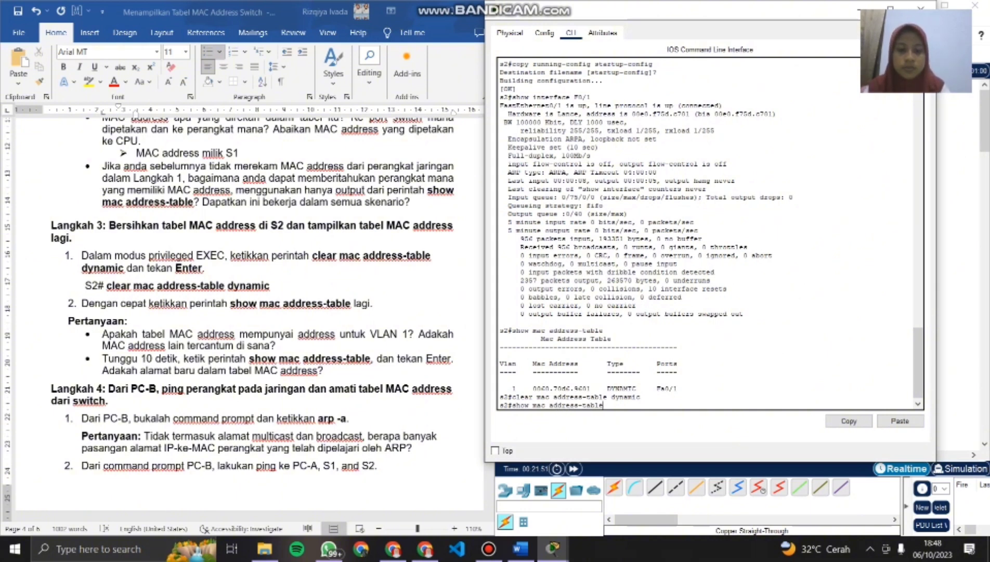
key(Return)
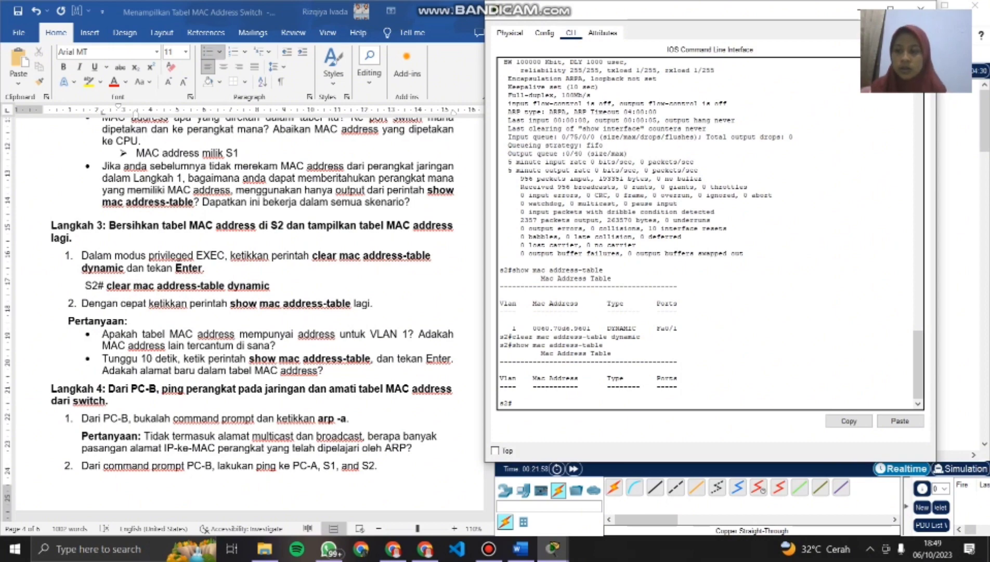
- Insert a new line in the Word document beneath the first Langkah 3 question, which ends in "tercantum di sana?"
scroll(249, 312, down, 1)
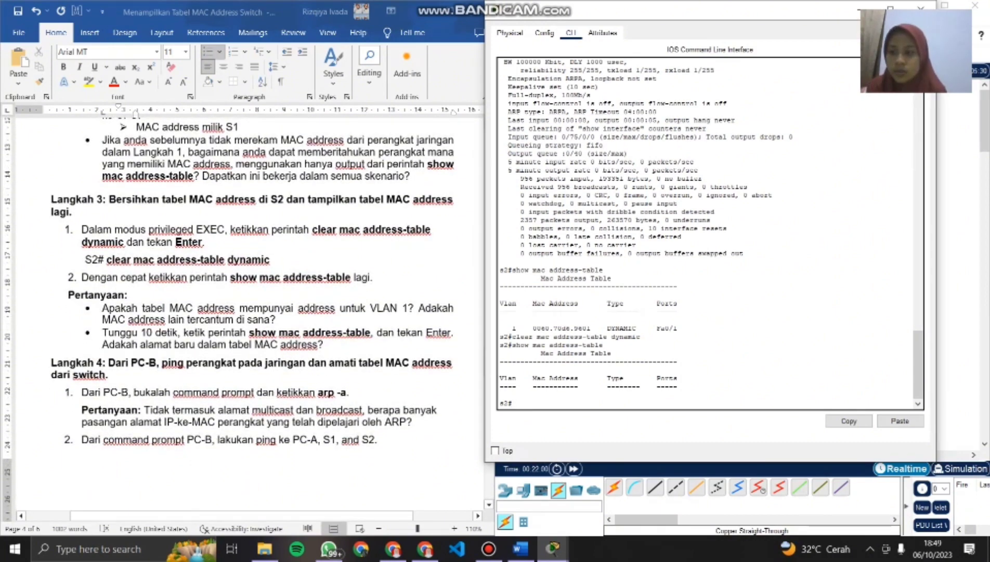
scroll(255, 317, down, 1)
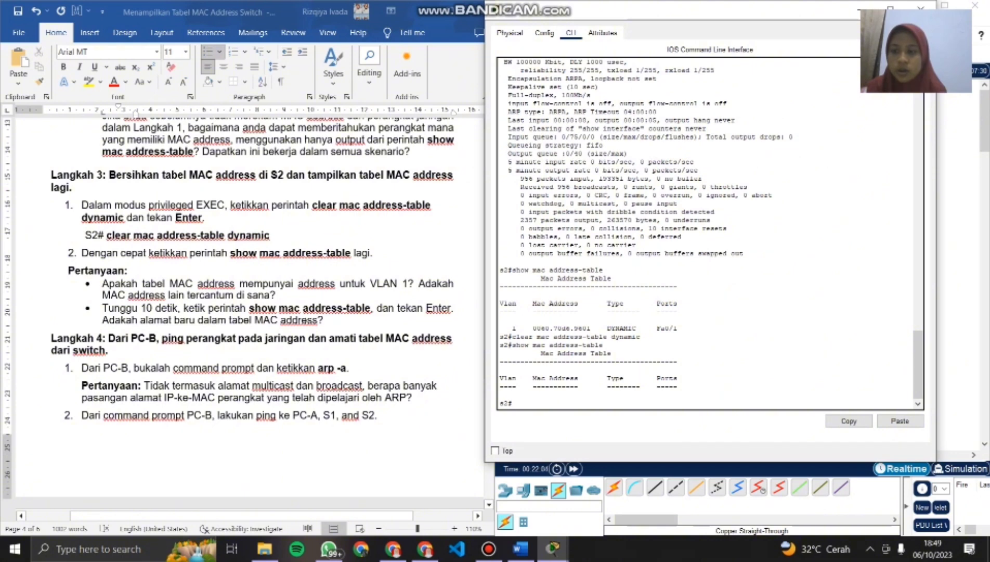
click(242, 515)
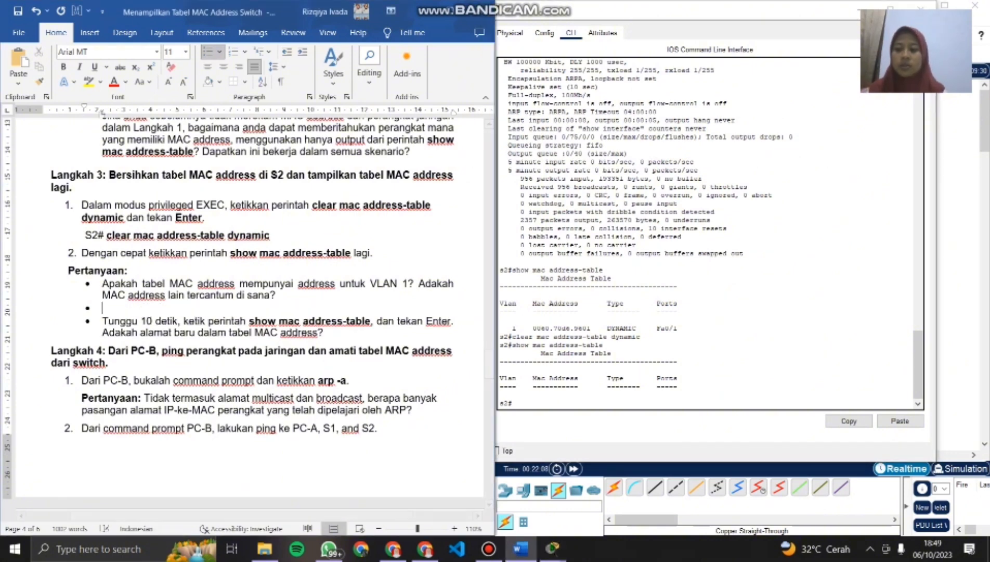
key(Return)
click(208, 52)
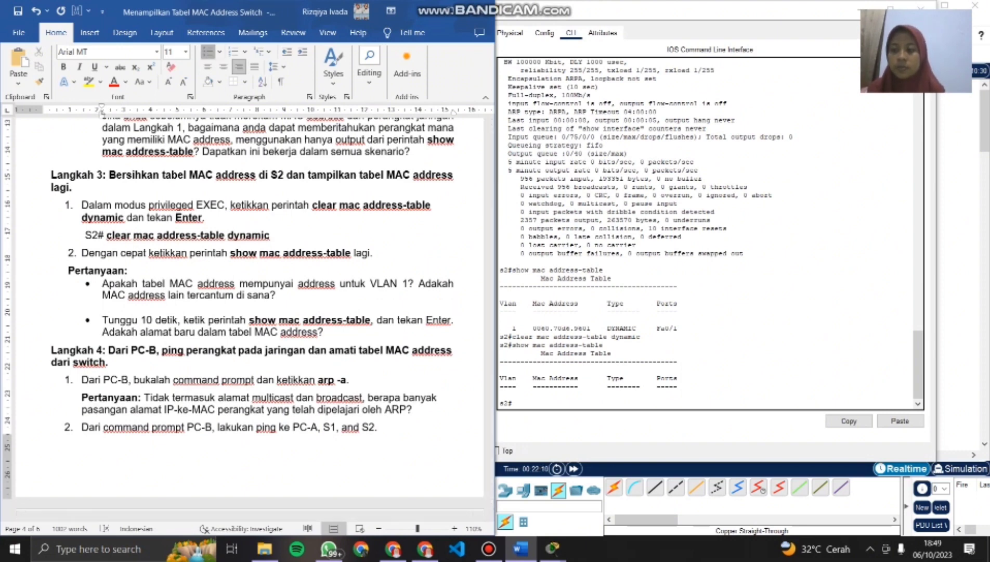
click(208, 52)
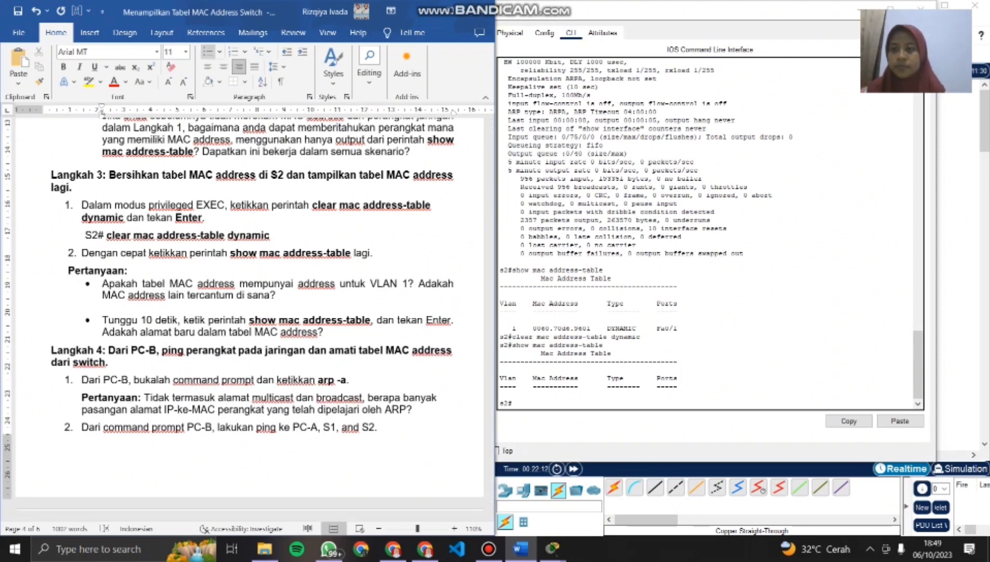
click(218, 51)
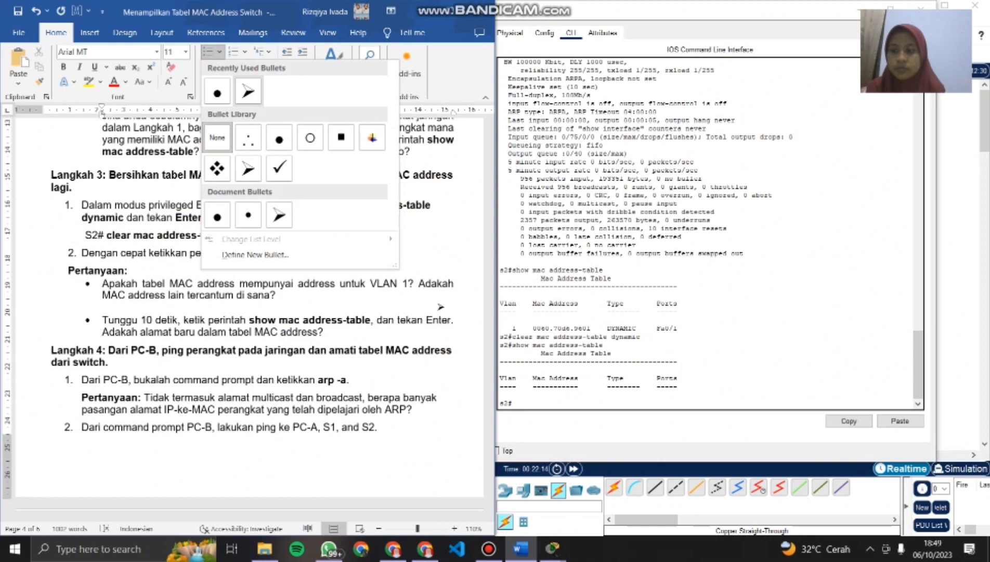
key(Escape)
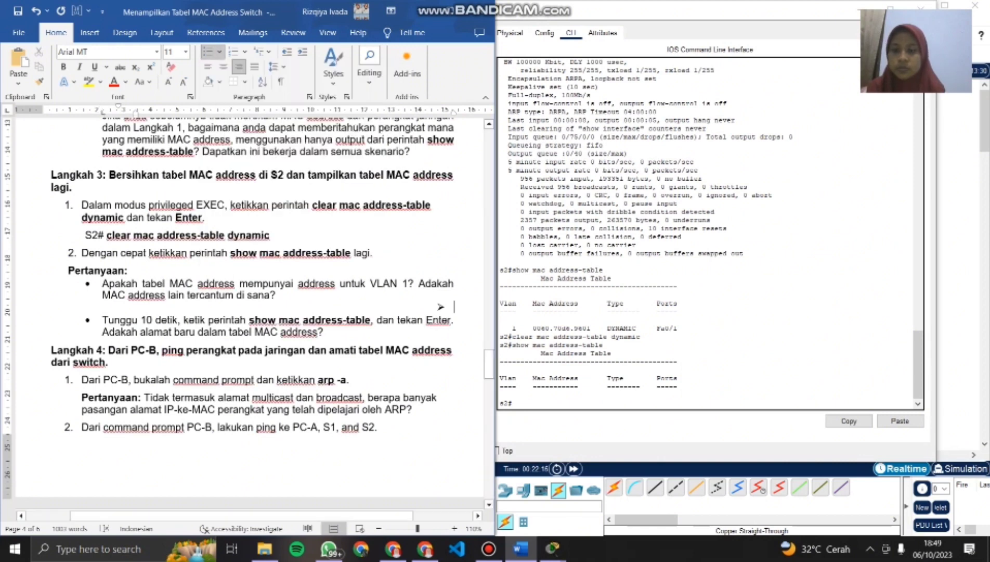
key(ctrl+e)
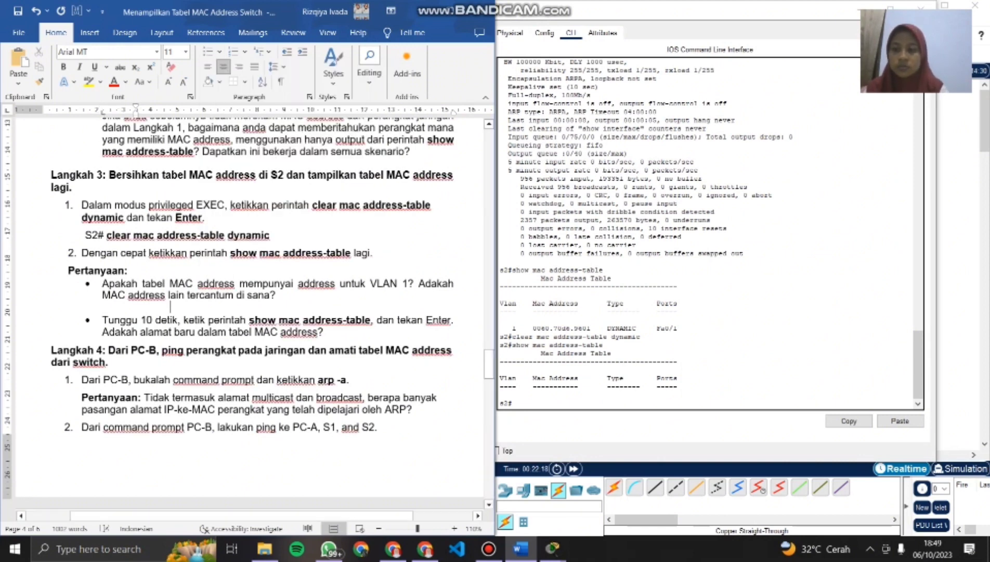
key(ctrl+l)
key(BackSpace)
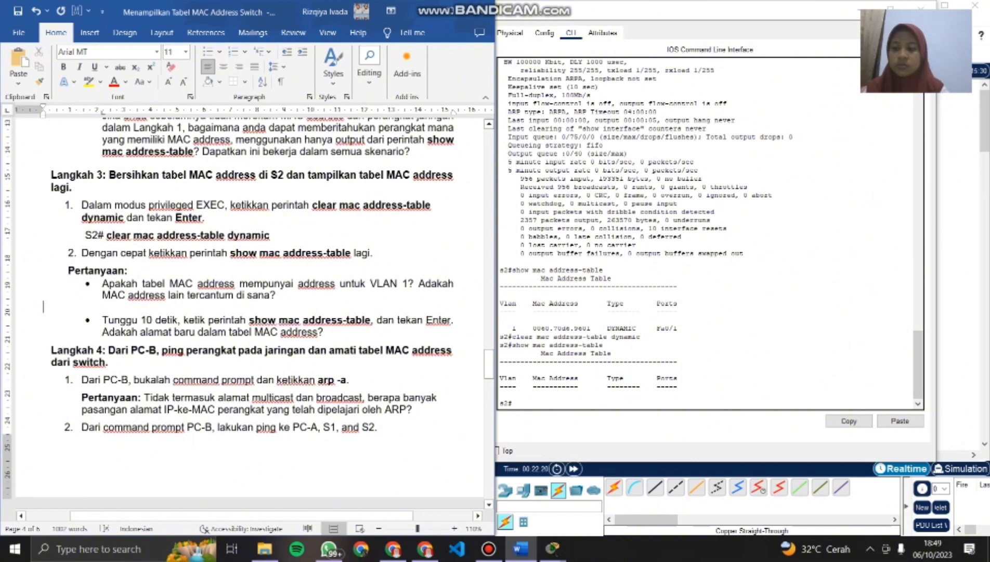
key(ctrl+z)
key(ctrl+z)
key(ctrl+z)
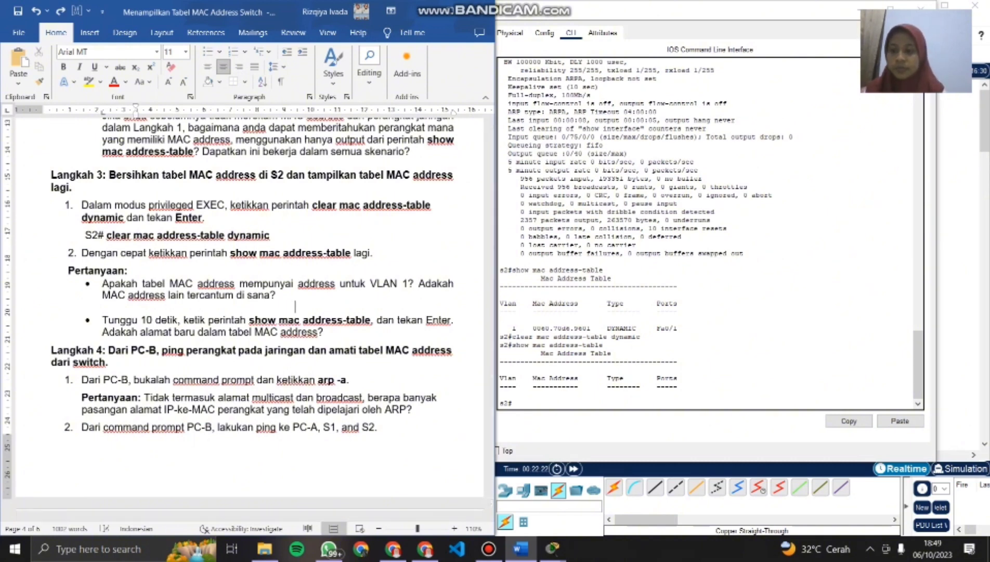
key(ctrl+z)
key(ctrl+z)
key(ctrl+z)
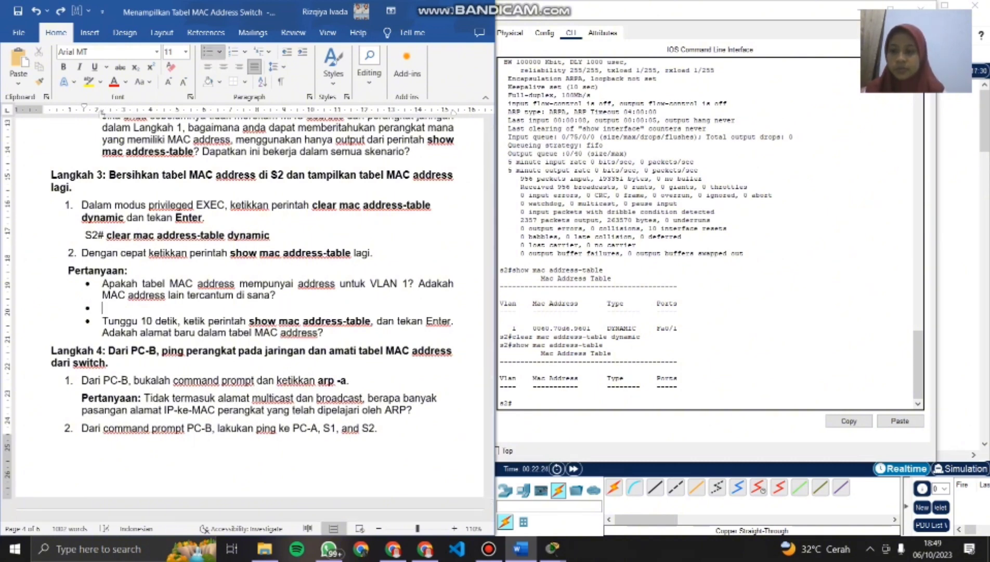
- Turn the new line under the first Langkah 3 question into a left-aligned arrow bullet with the answer "Tidak ada"
key(ctrl+y)
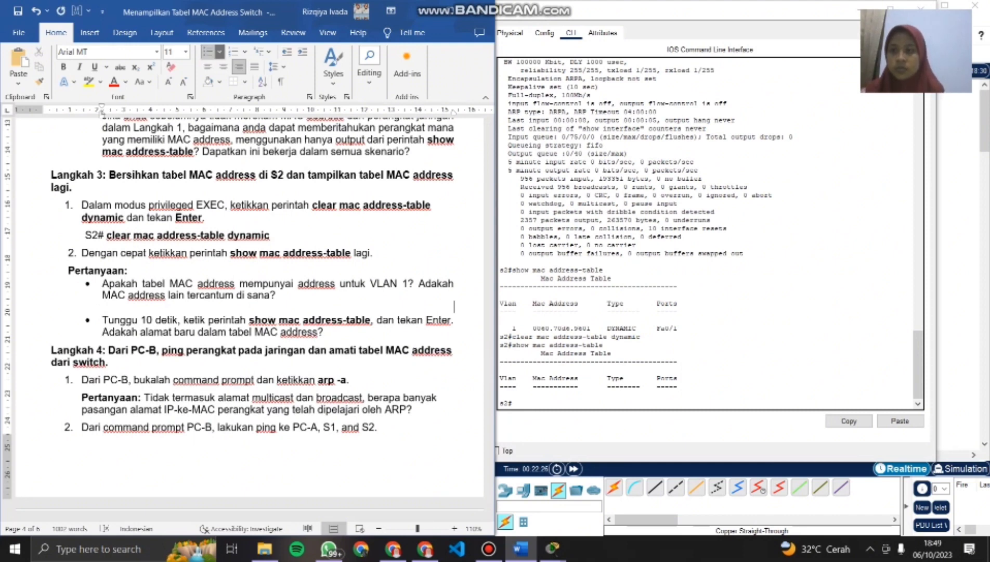
click(220, 52)
click(217, 91)
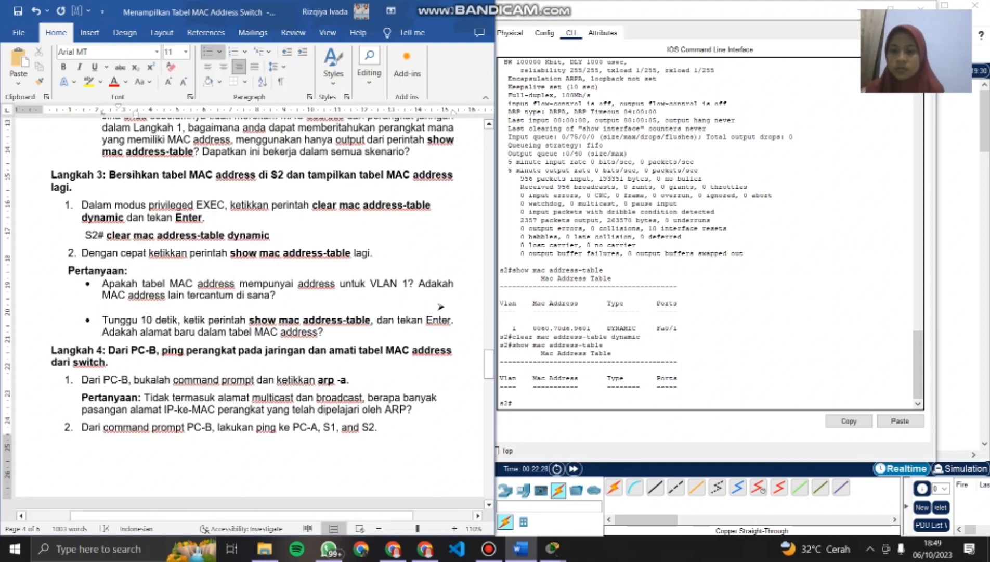
key(BackSpace)
key(BackSpace)
key(BackSpace)
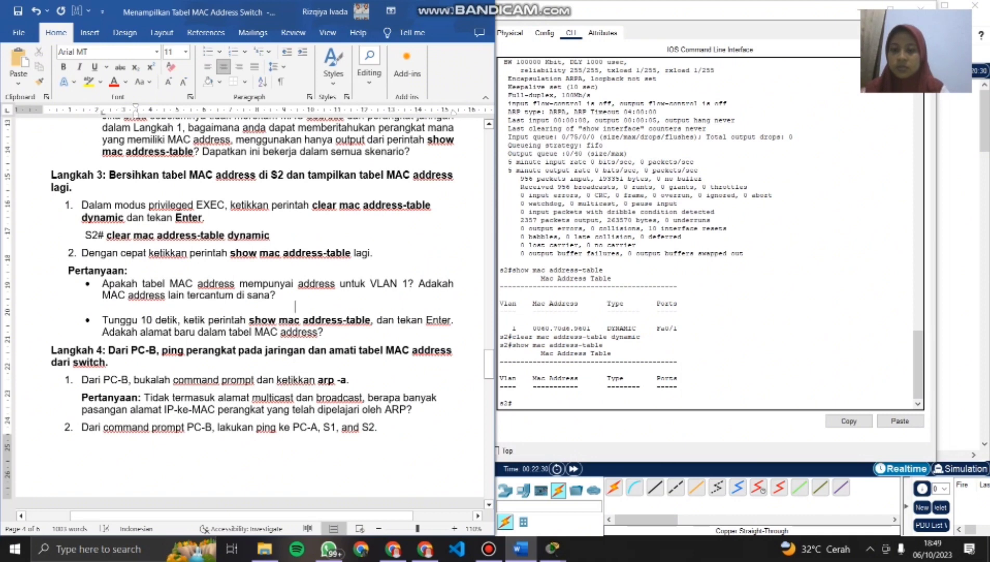
key(BackSpace)
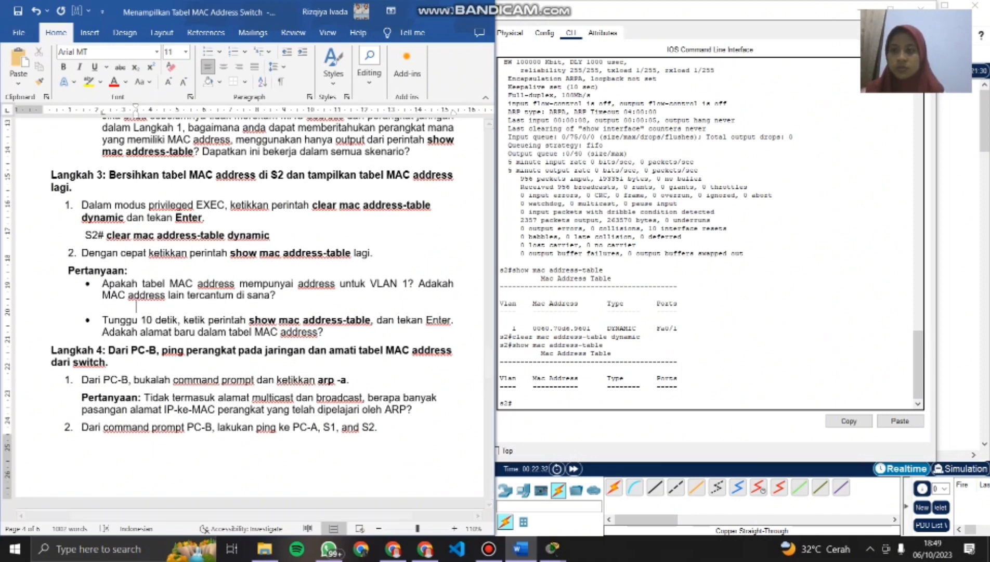
click(219, 52)
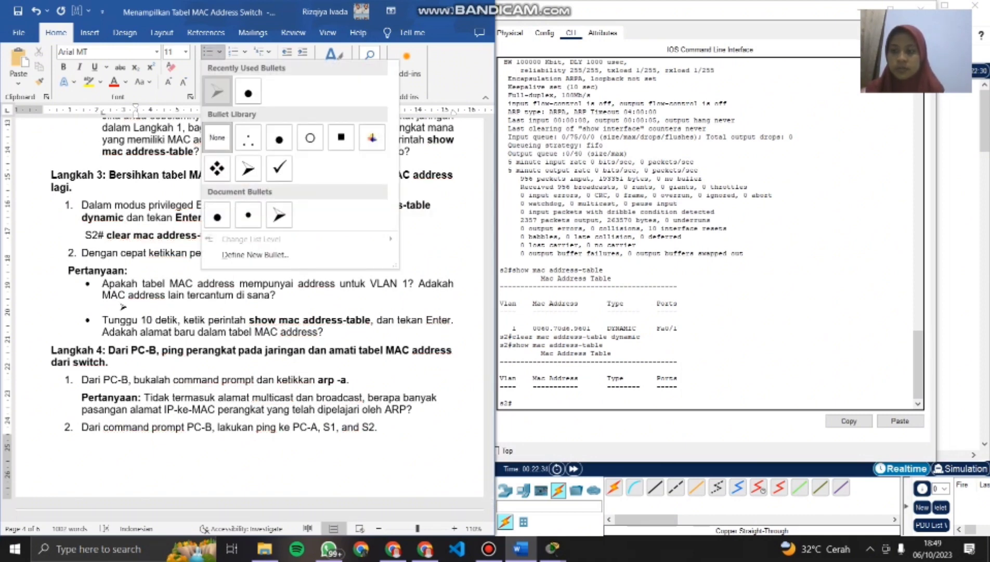
click(217, 93)
text(Tidak ad)
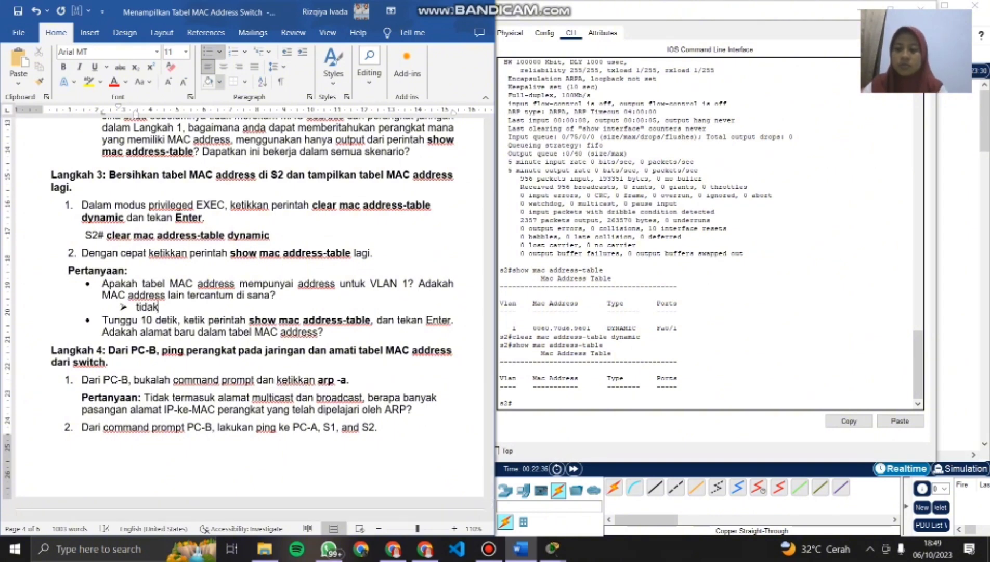
text(a)
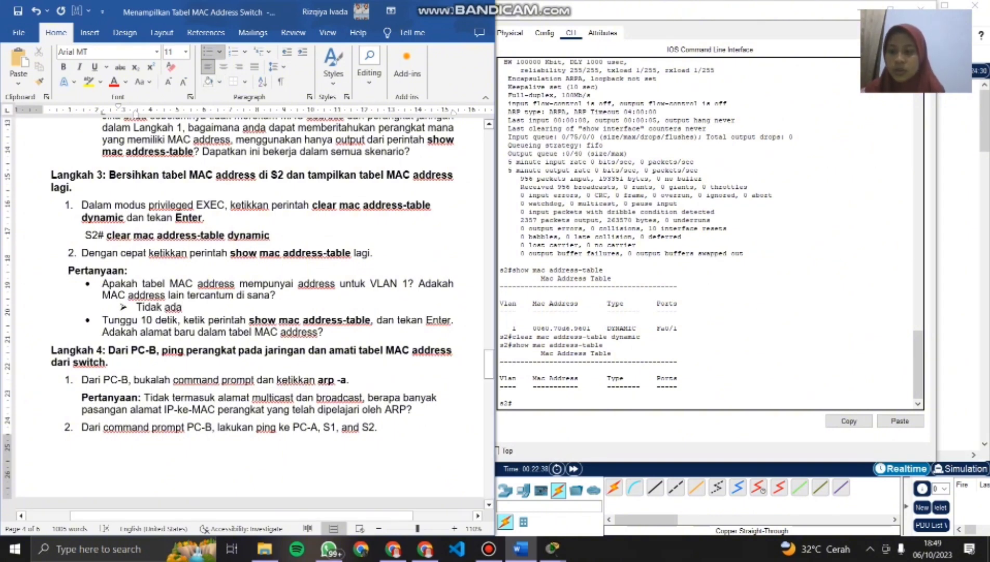
- Switch to Packet Tracer and run show mac address-table on switch S2 for the second Langkah 3 question
scroll(248, 312, down, 1)
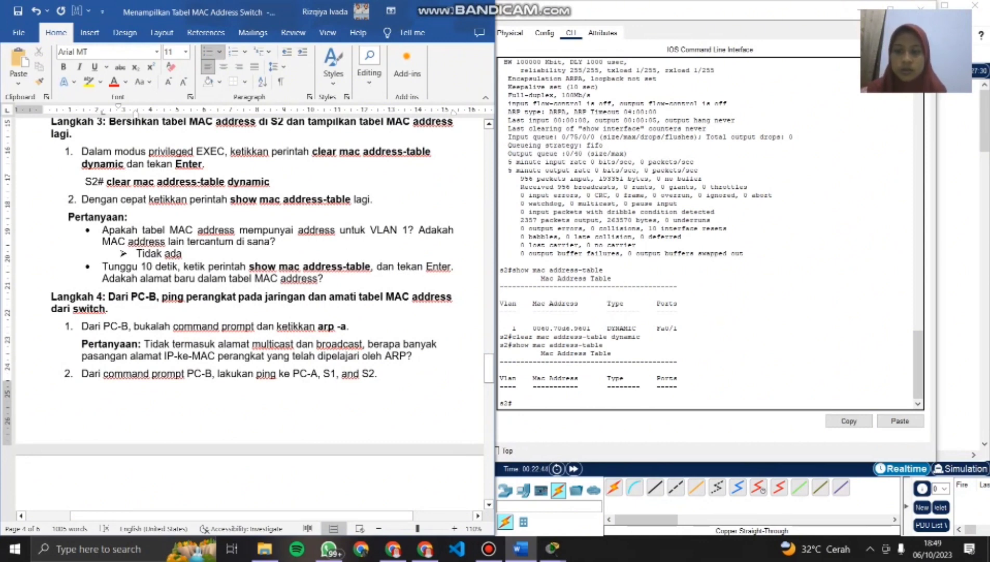
key(alt+Tab)
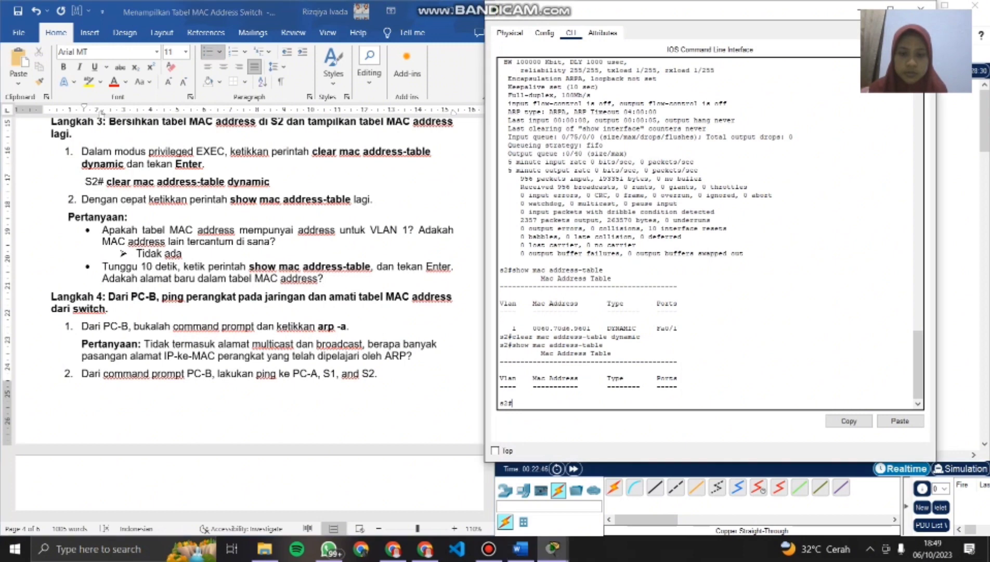
text(show)
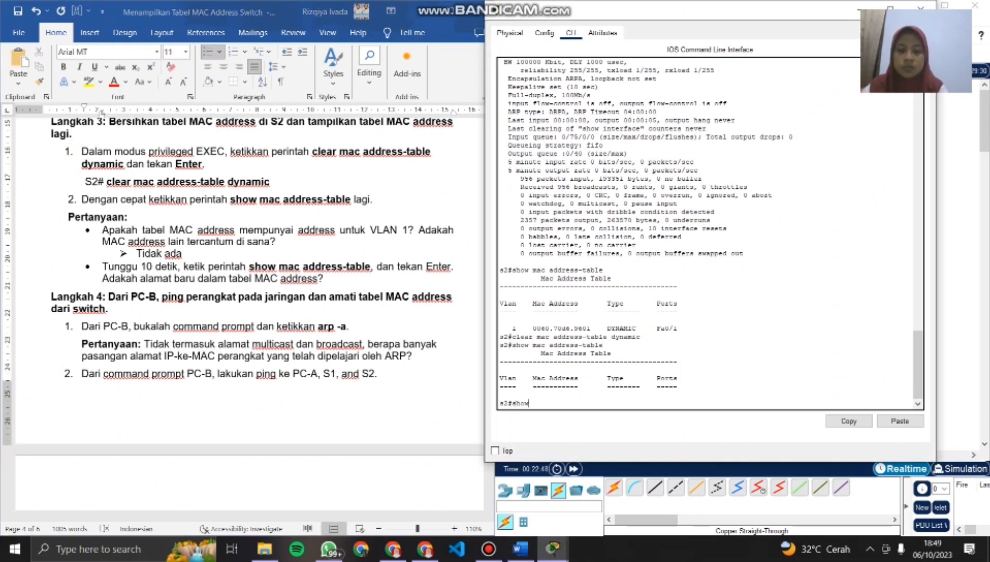
text( mac addre)
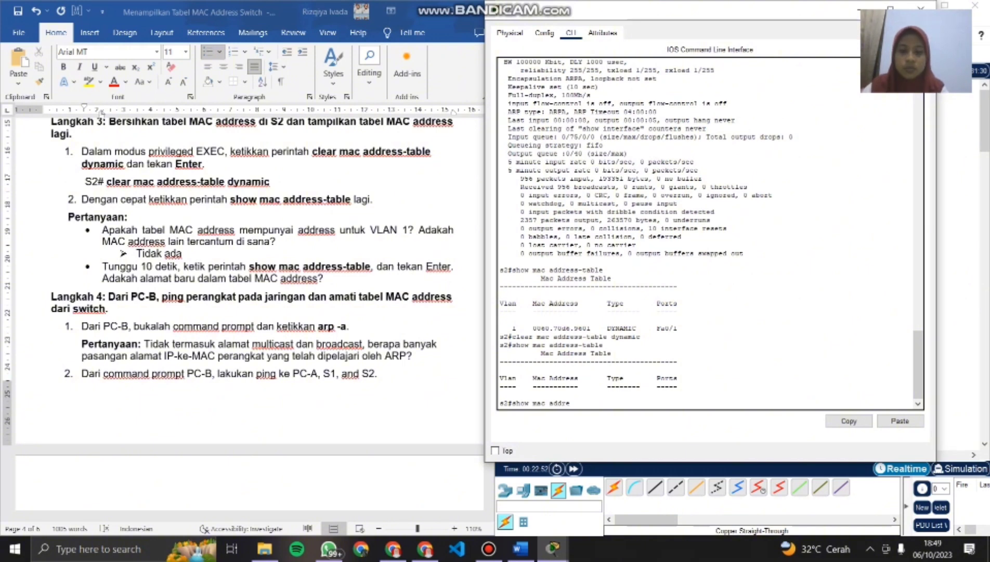
text(ss-table)
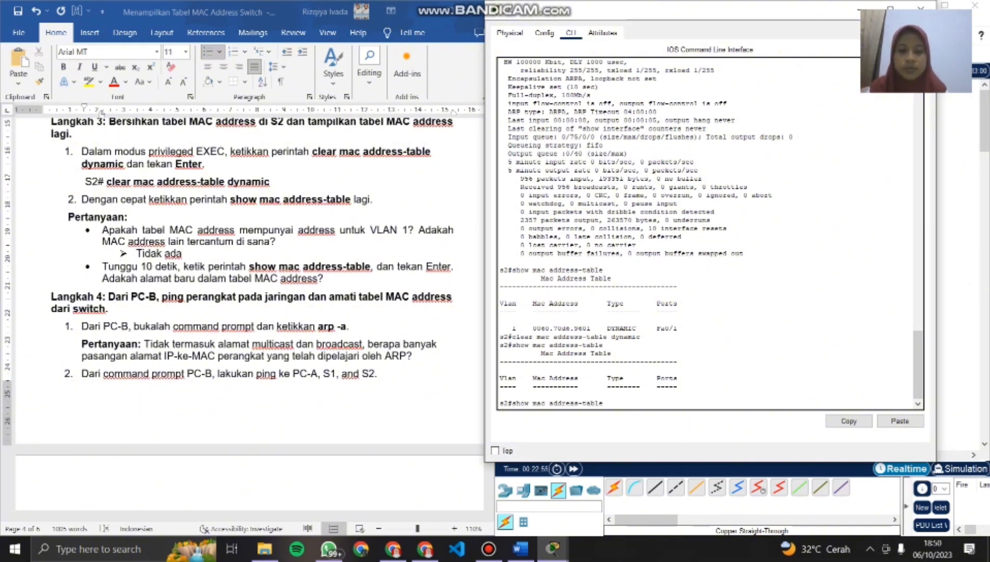
key(Return)
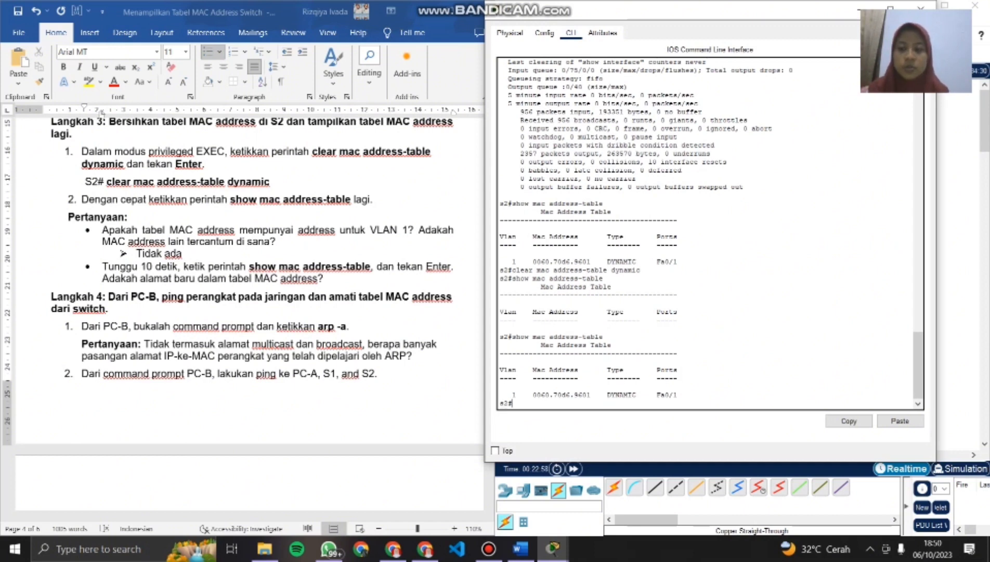
- Add a left-aligned, arrow-bulleted answer line in the Word document beneath the second Langkah 3 question about new addresses
click(323, 279)
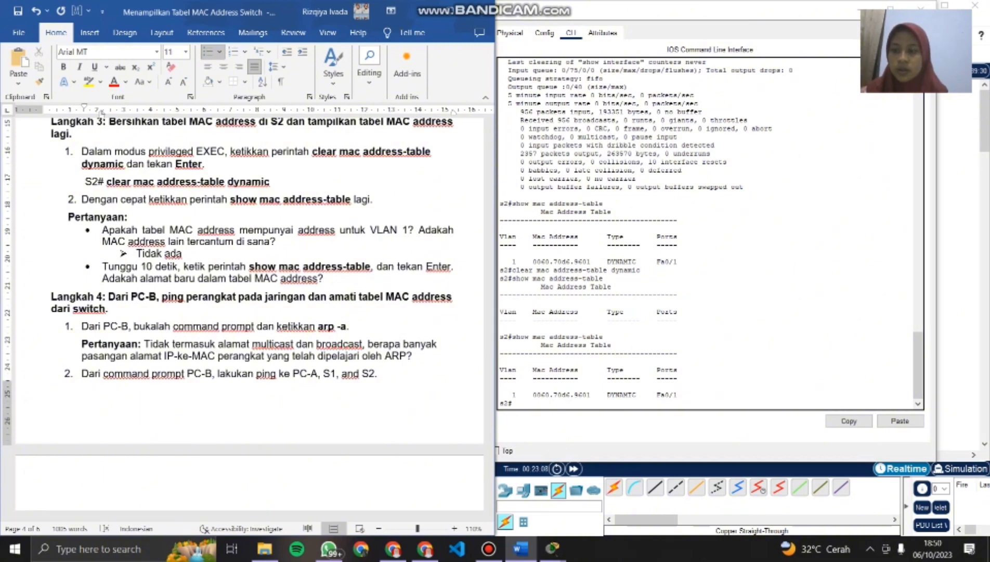
key(Return)
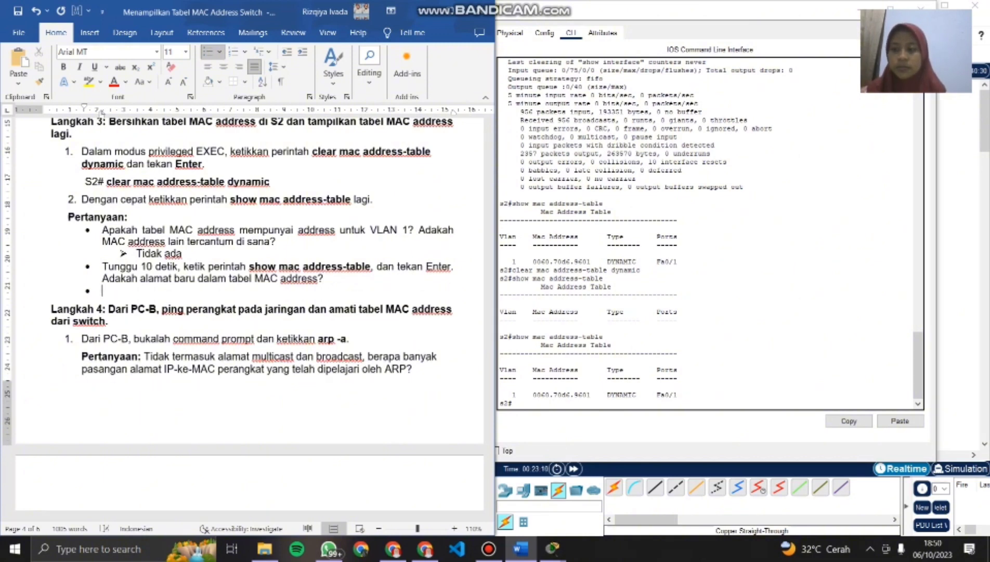
key(BackSpace)
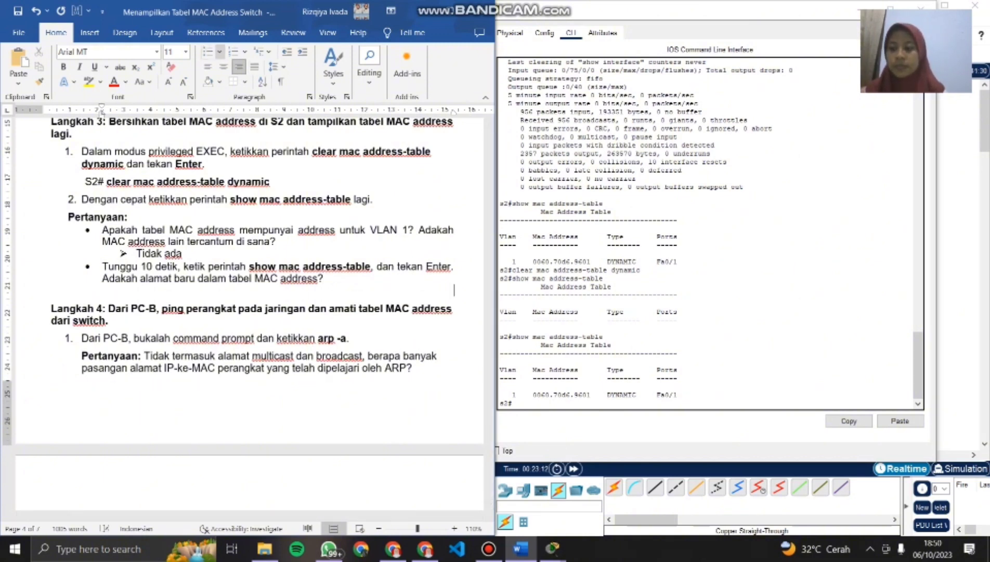
click(220, 52)
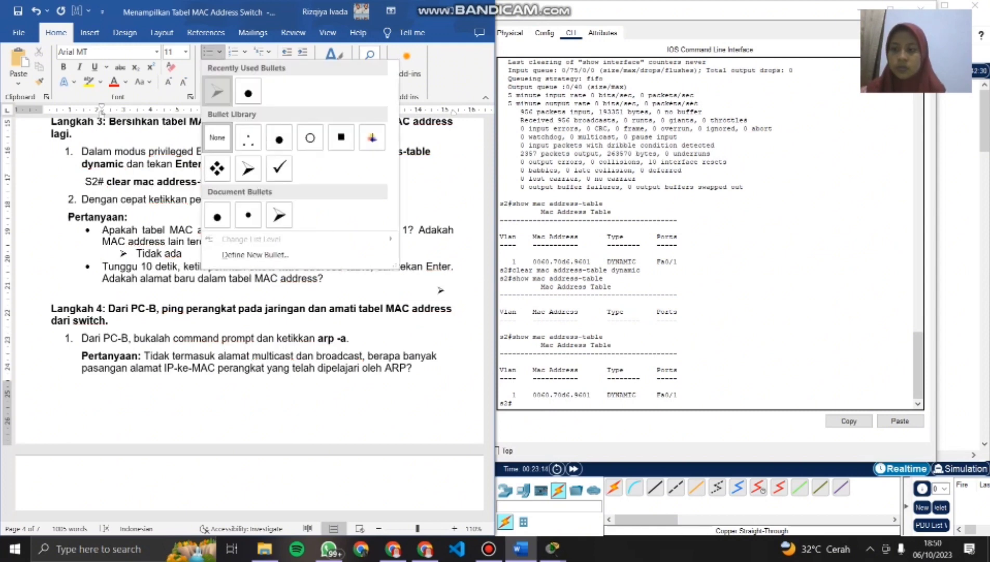
click(217, 91)
key(BackSpace)
key(BackSpace)
key(BackSpace)
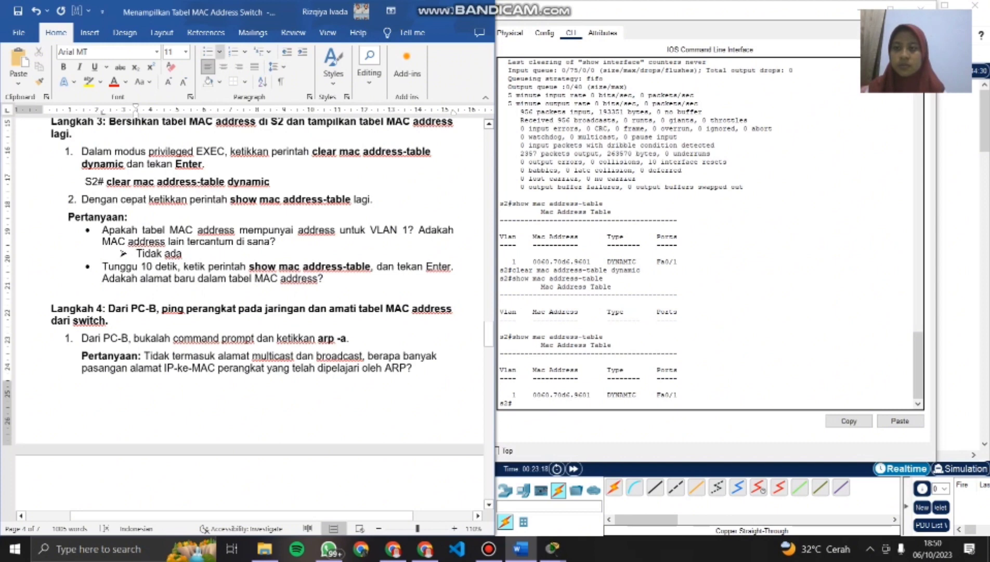
click(219, 52)
click(218, 91)
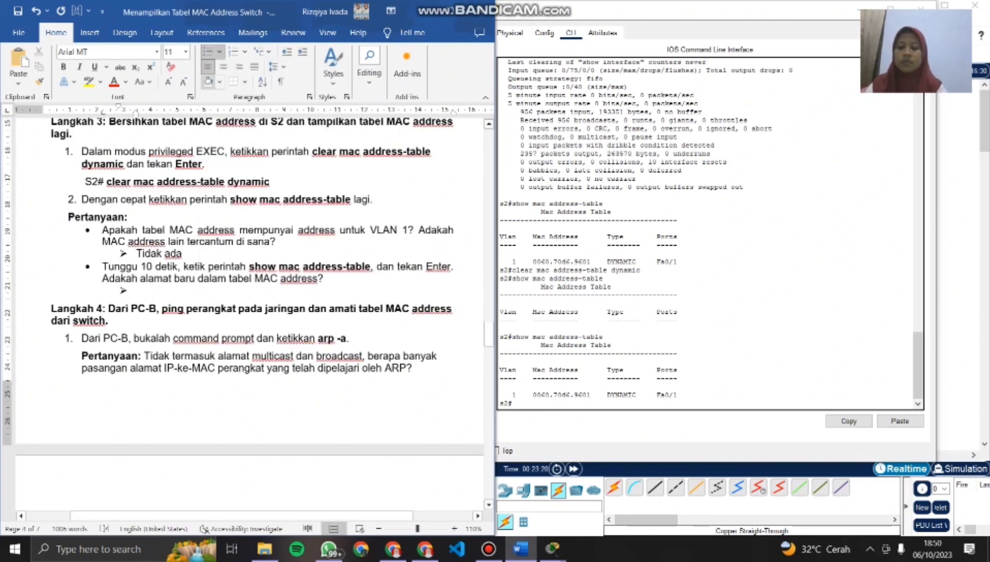
- Answer the second Langkah 3 question with "Ada, MAC address milik S1"
text(Ada, mac)
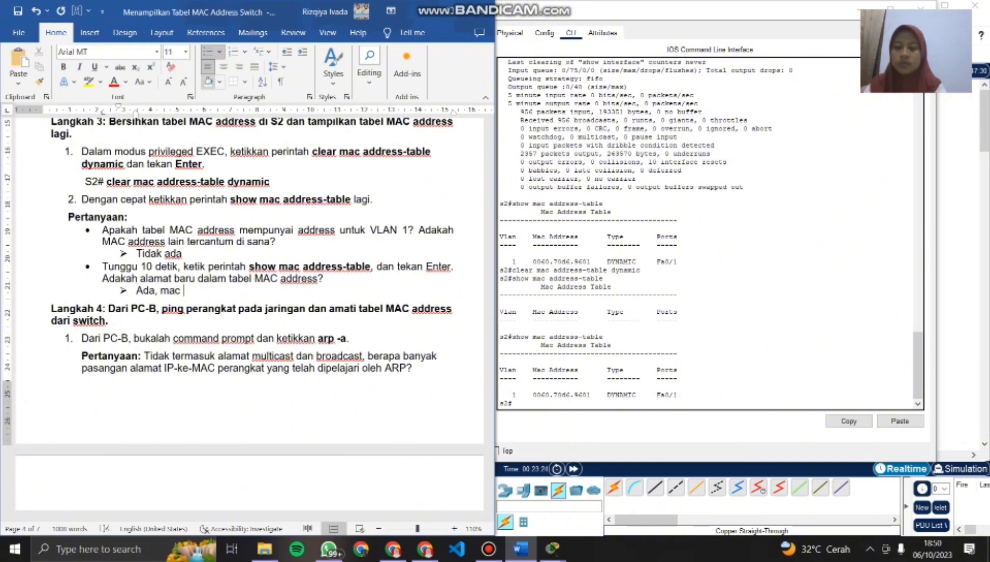
key(BackSpace)
key(BackSpace)
key(BackSpace)
key(Caps_Lock)
text(MAC)
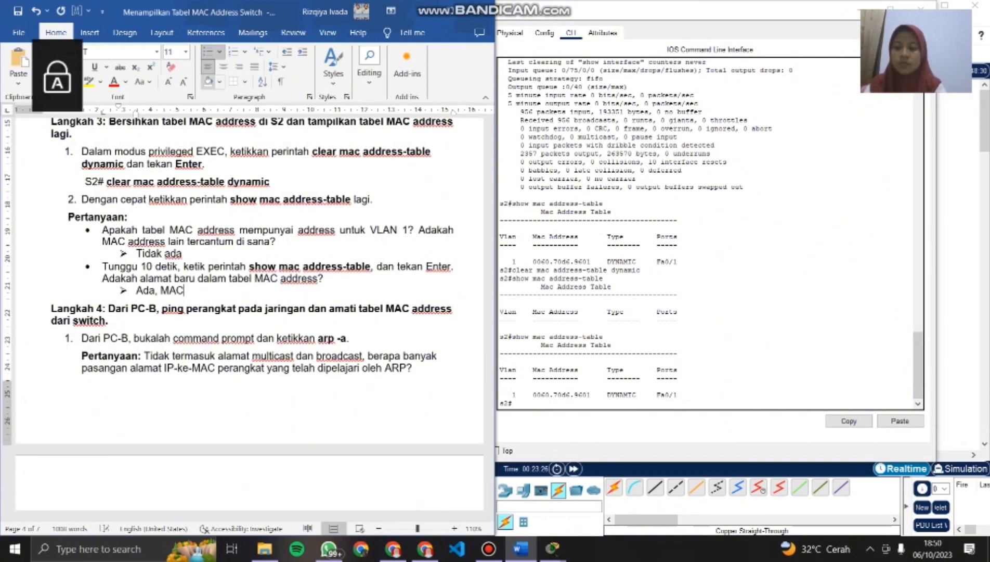
key(Caps_Lock)
text(add)
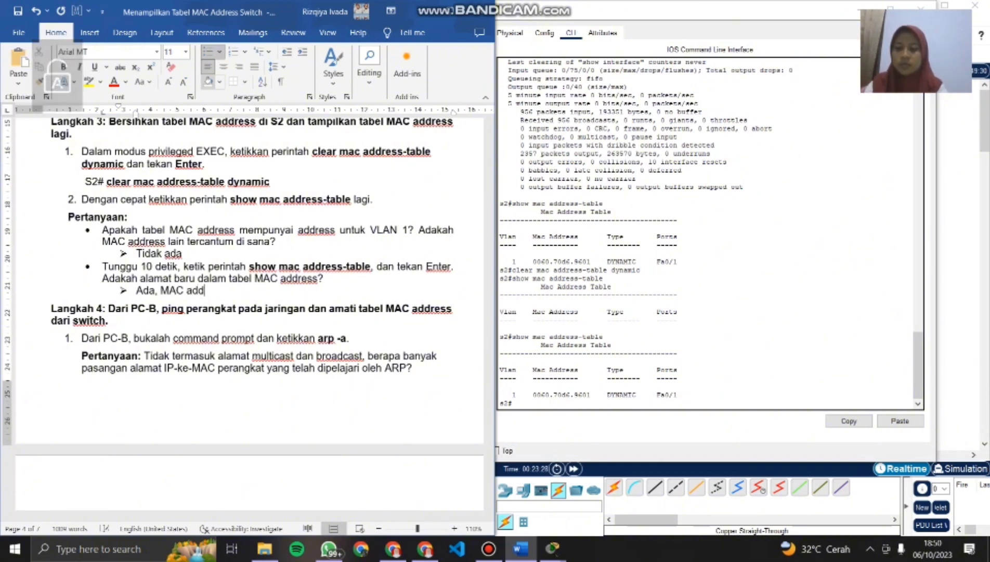
text(ress milik)
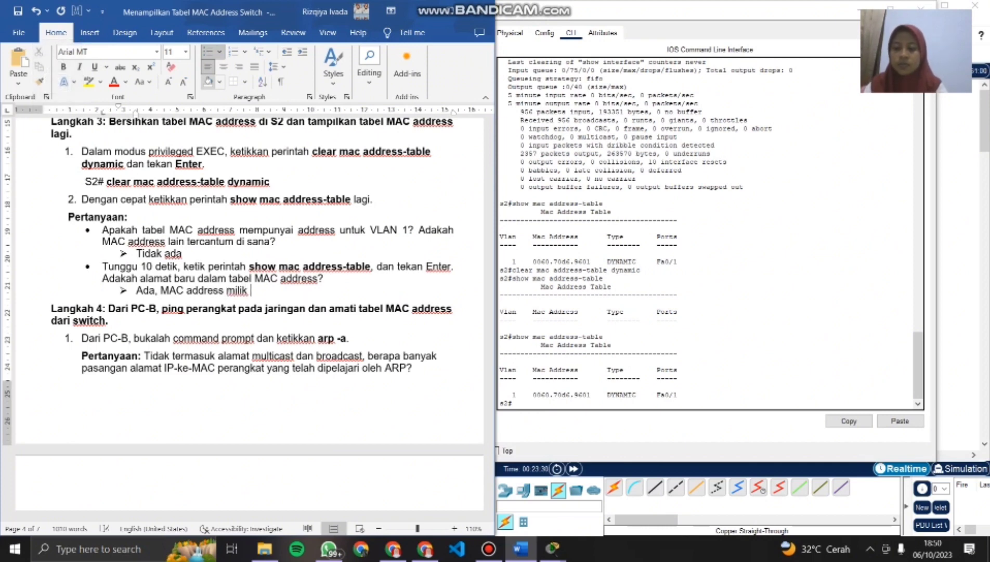
key(Caps_Lock)
text(S)
key(Caps_Lock)
text(1)
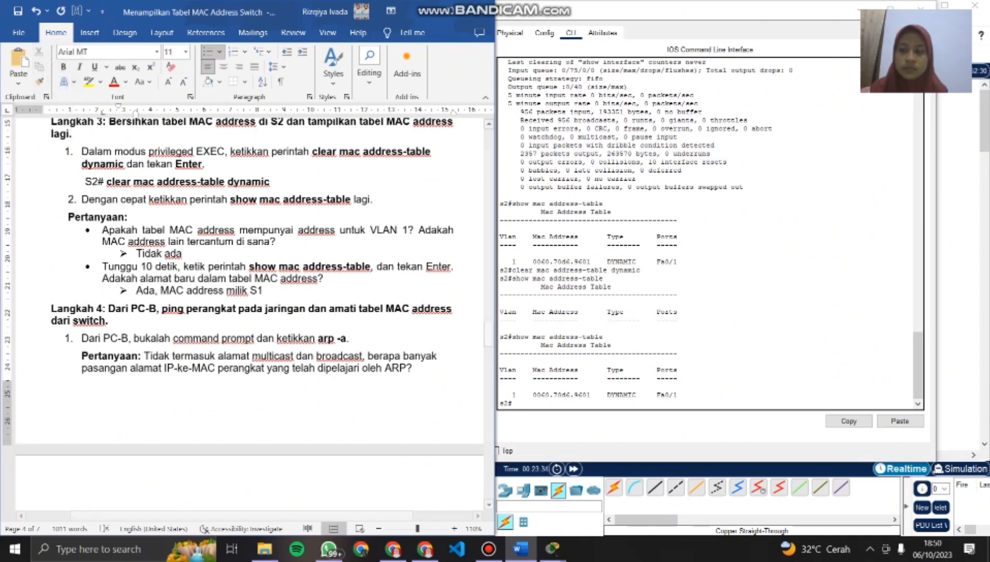
- Bring up PC-B's command prompt in Packet Tracer for the first Langkah 4 task, placing its window beside the Word document
scroll(249, 260, down, 5)
scroll(249, 260, up, 5)
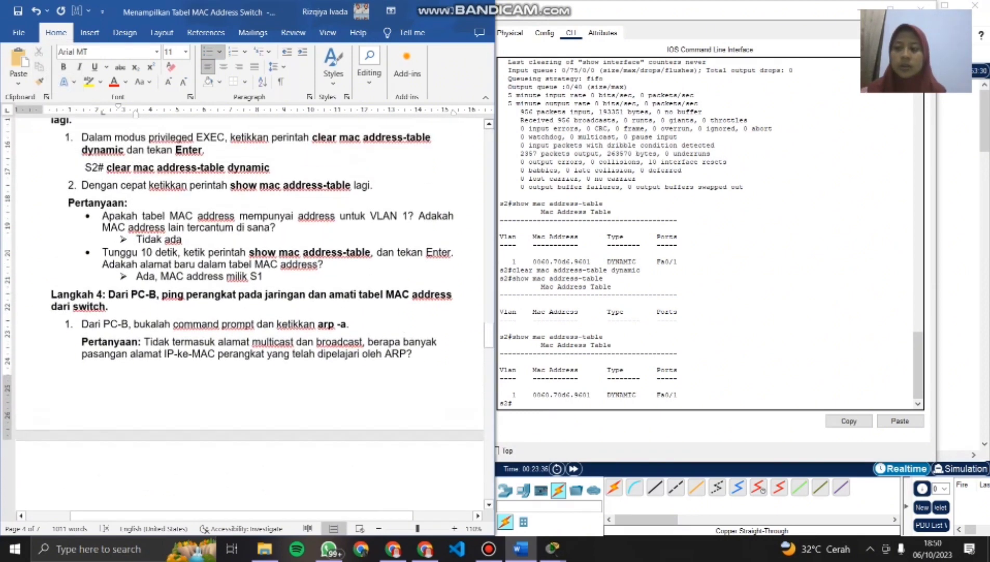
scroll(250, 260, down, 1)
scroll(250, 260, up, 1)
scroll(249, 260, down, 4)
scroll(249, 260, down, 2)
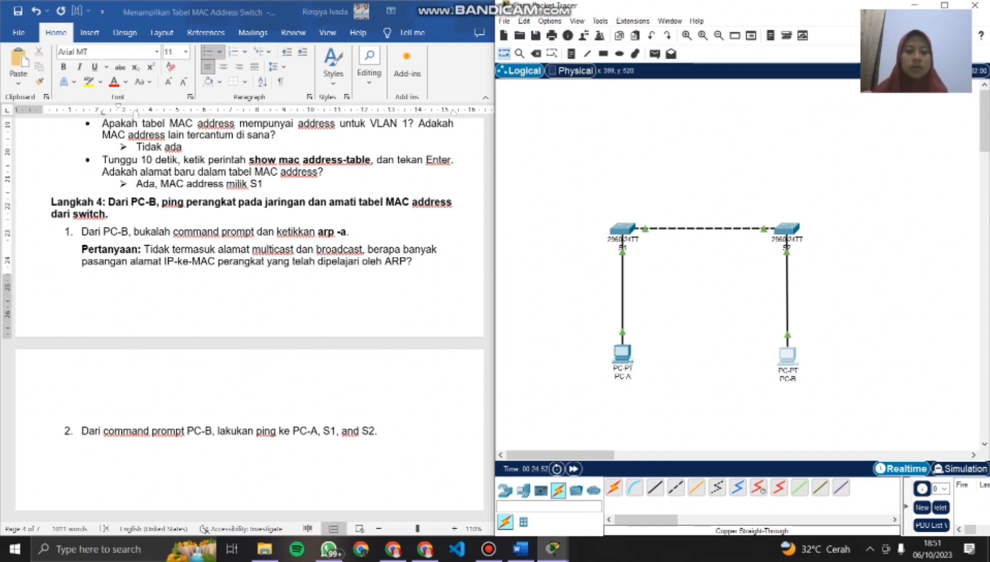
click(789, 358)
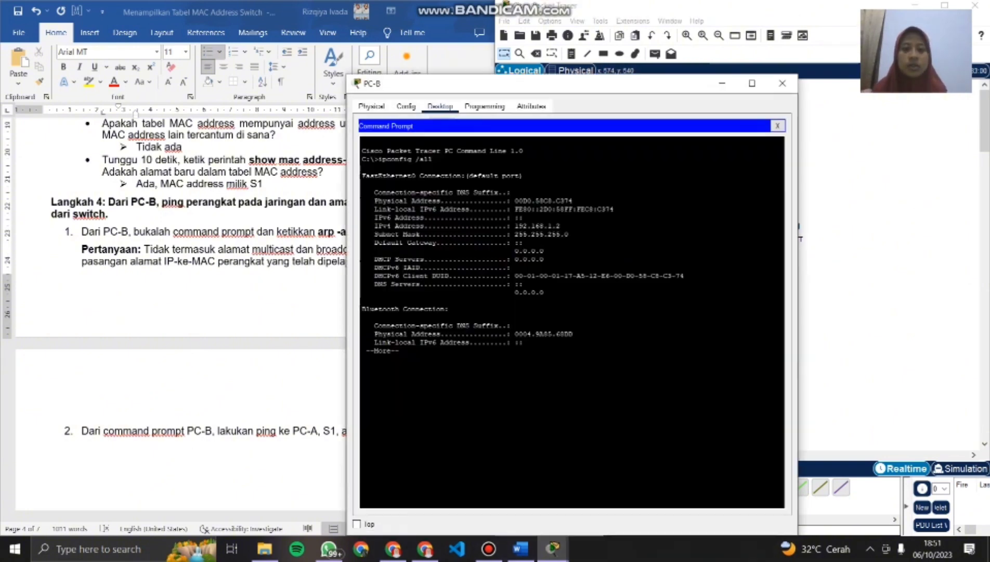
drag(676, 84, 799, 10)
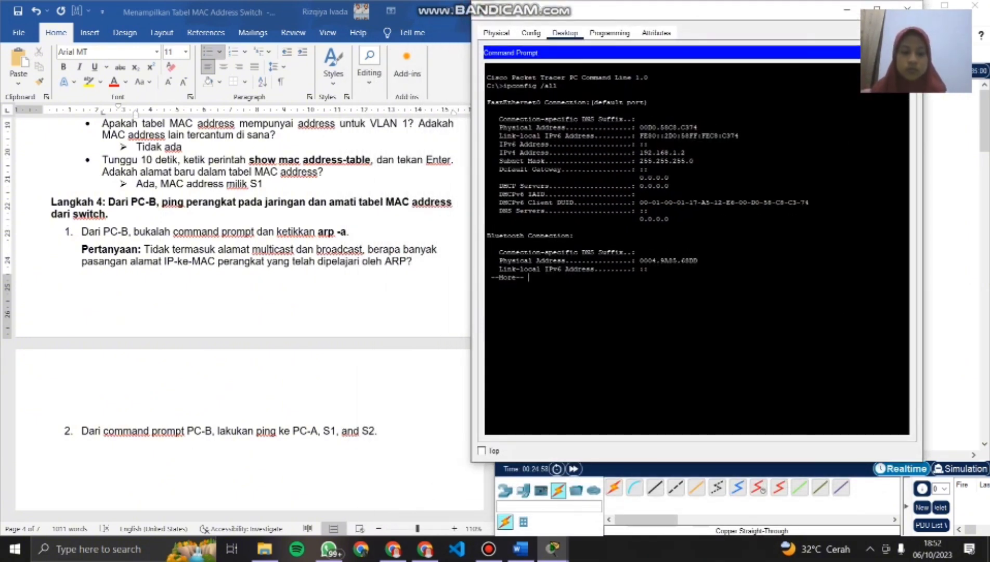
- Page through the rest of the ipconfig /all output on PC-B and run arp -a
key(Return)
key(Return)
key(Return)
key(Return)
key(Return)
key(Return)
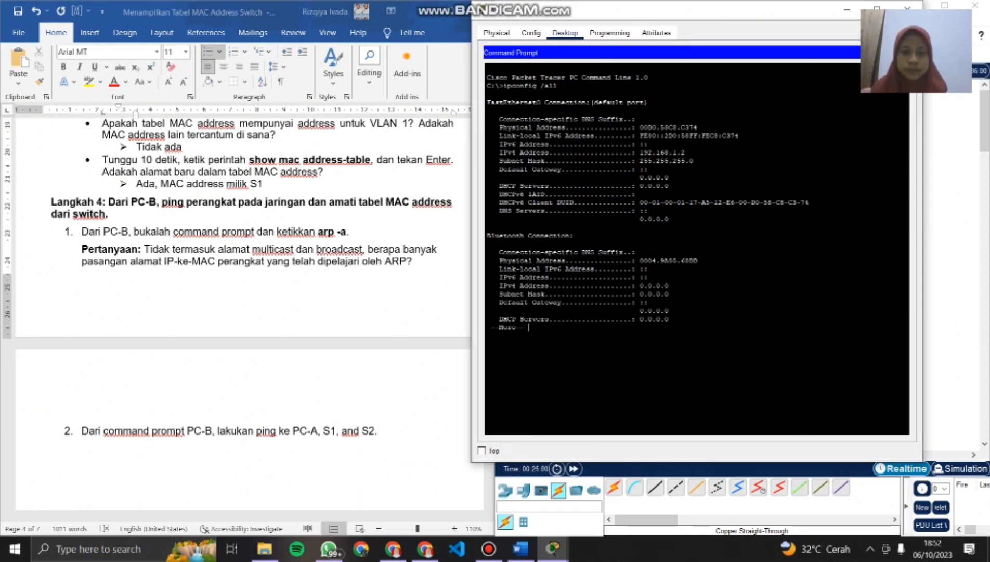
key(Return)
key(Return)
key(Return)
key(Return)
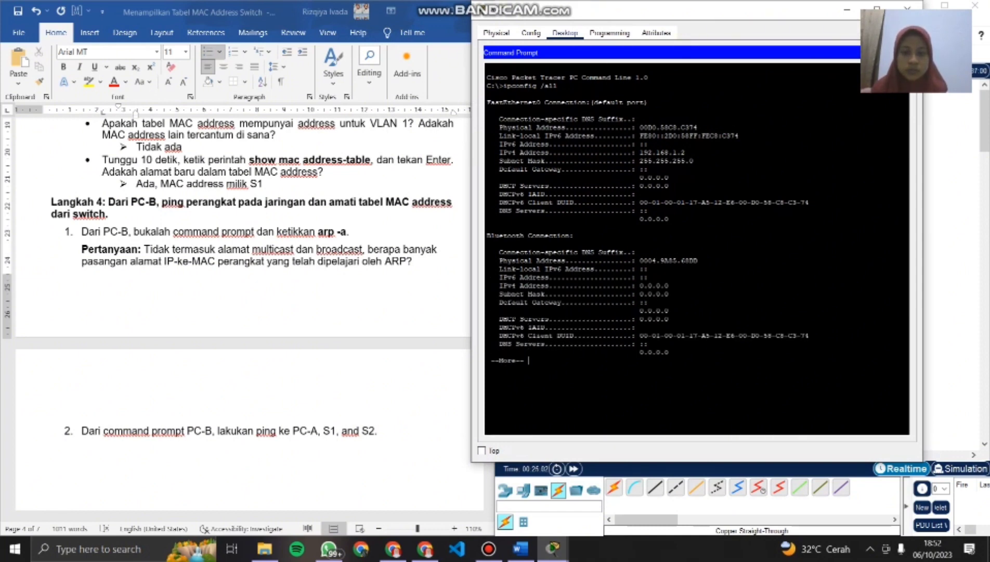
key(Return)
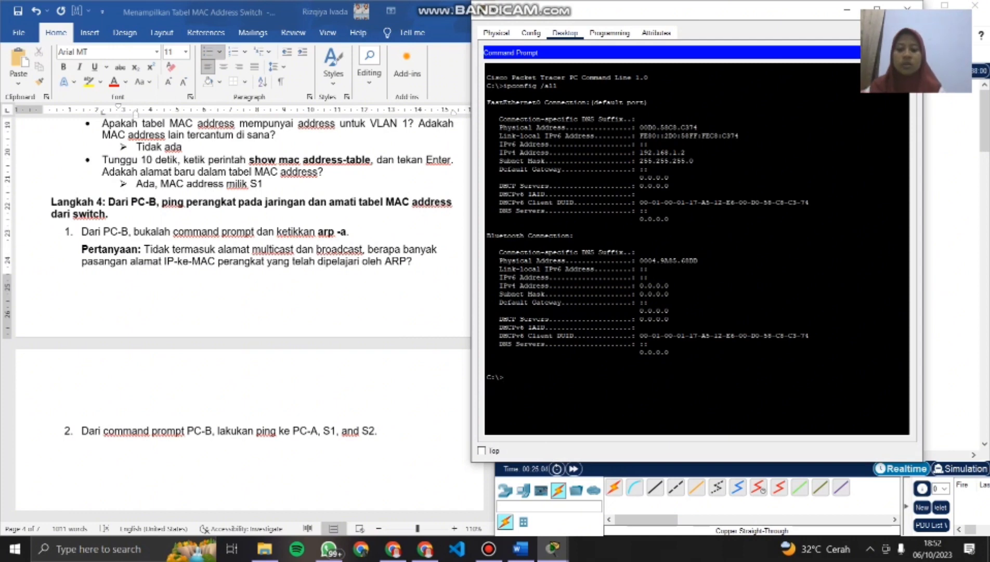
text(arp )
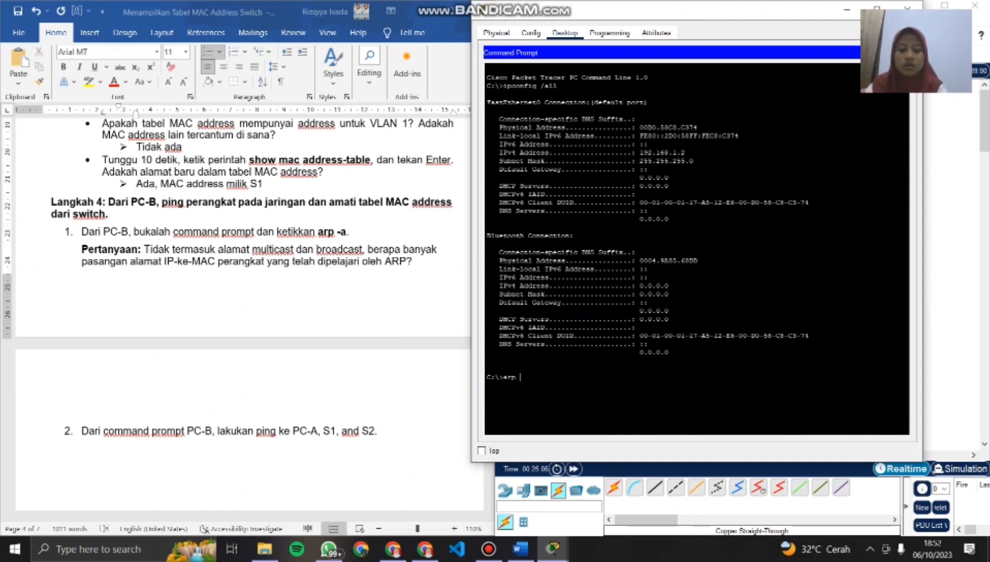
text(-a)
key(Return)
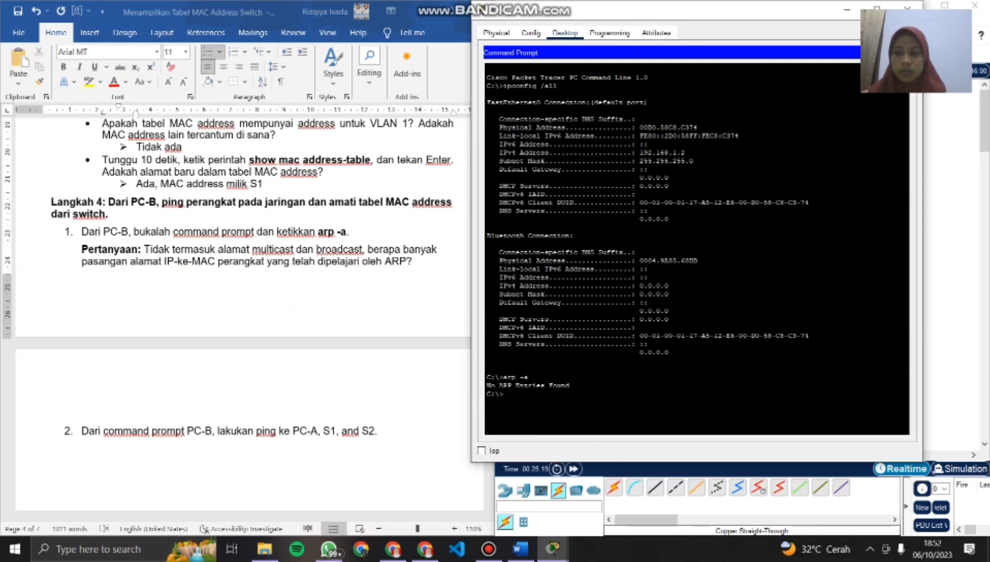
- Add an arrow-bulleted answer "Tidak ada" in the Word document beneath the Langkah 4 question about IP-to-MAC pairs learned by ARP
scroll(234, 270, down, 2)
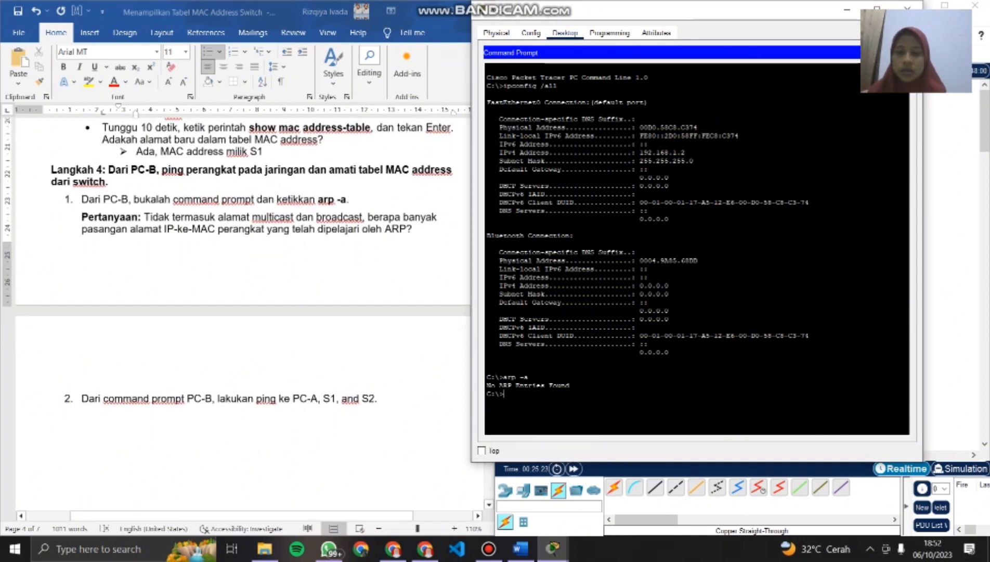
scroll(233, 234, down, 1)
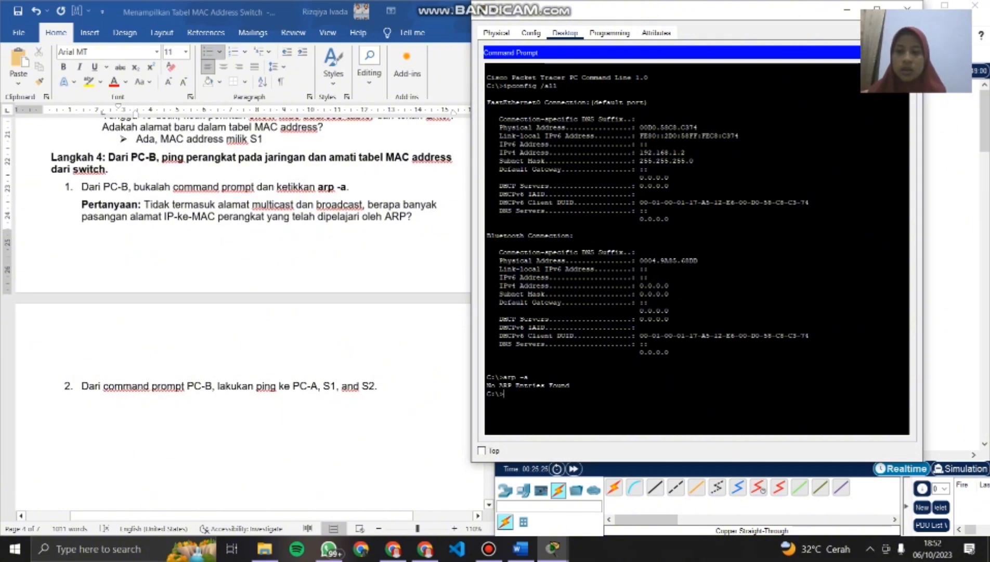
click(264, 139)
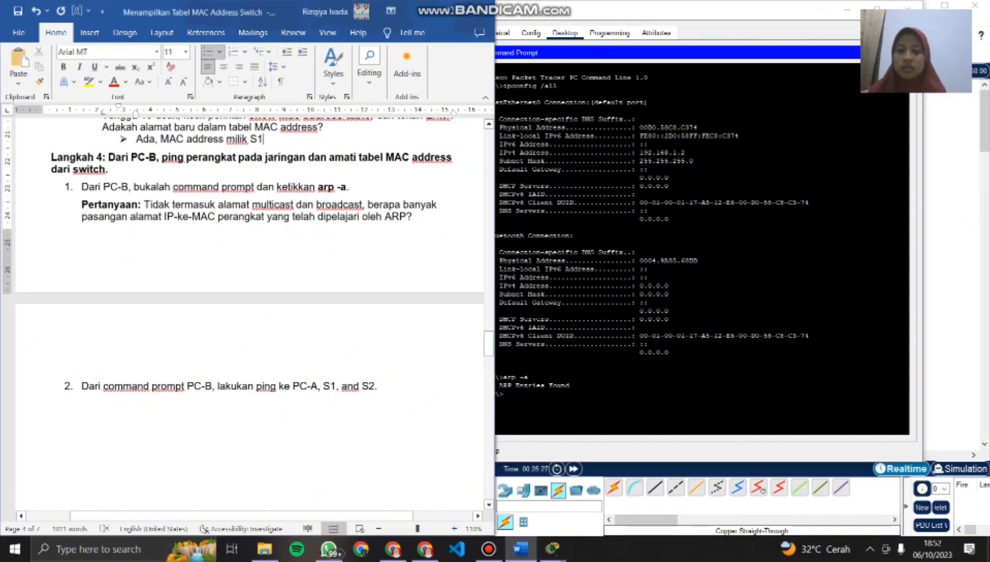
click(412, 216)
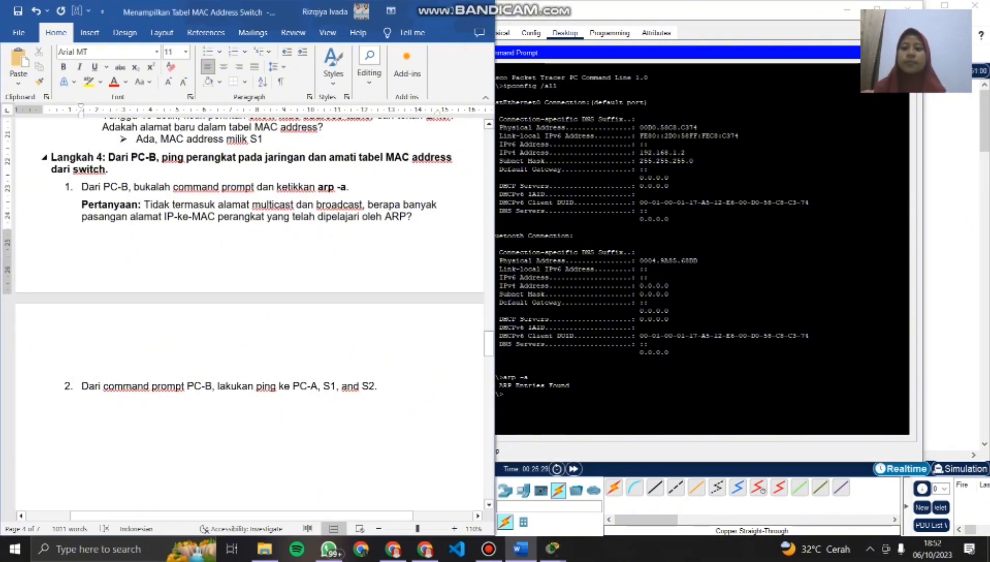
key(Return)
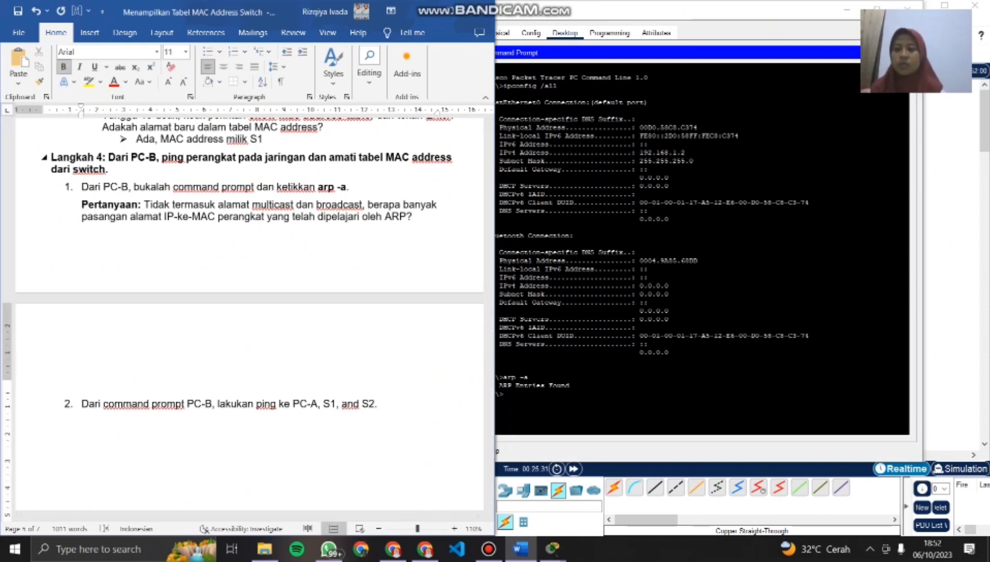
click(219, 52)
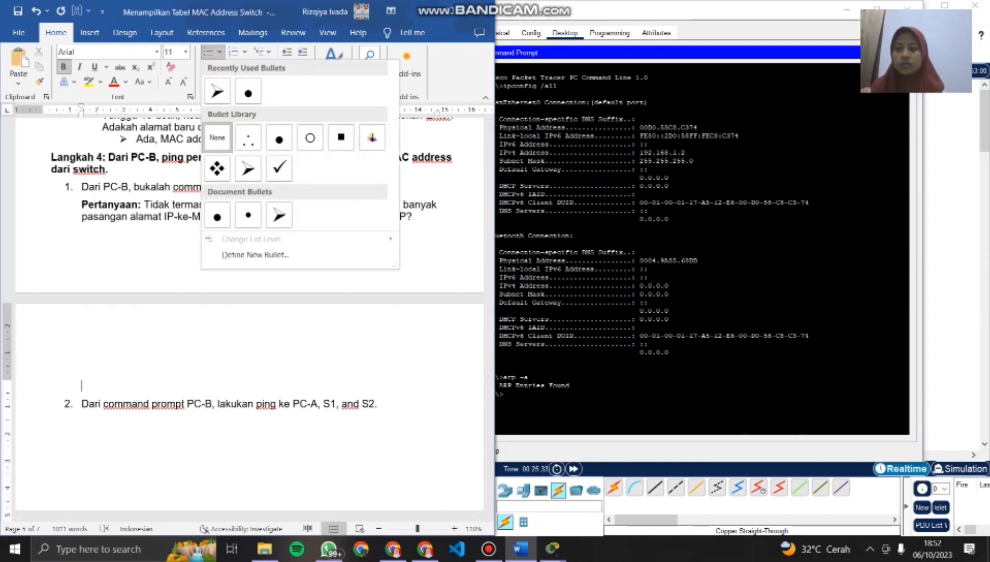
click(217, 91)
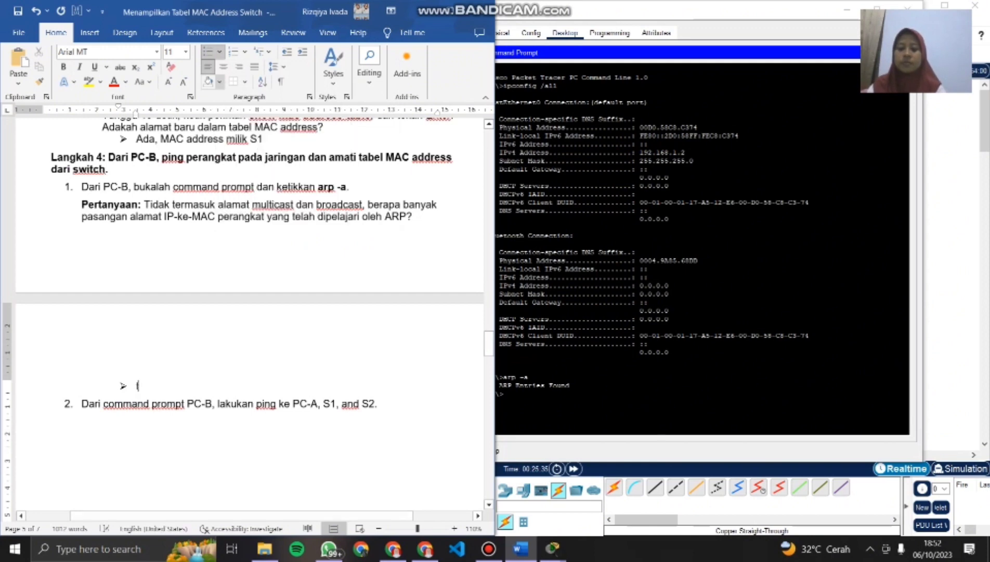
text(Tidak ada)
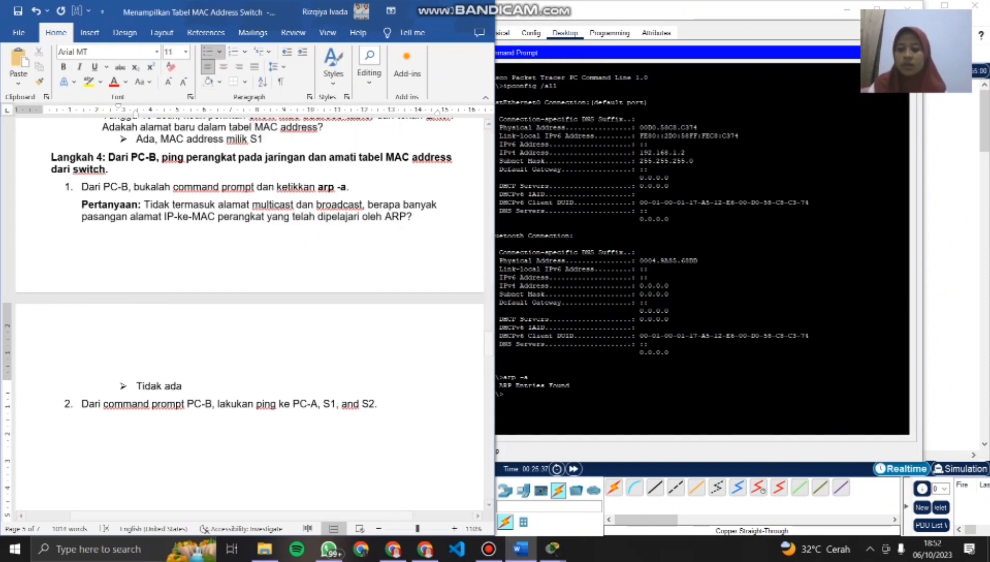
- Look up PC-A's address in the document's addressing table and ping 192.168.1.1 from PC-B's command prompt
scroll(249, 260, down, 2)
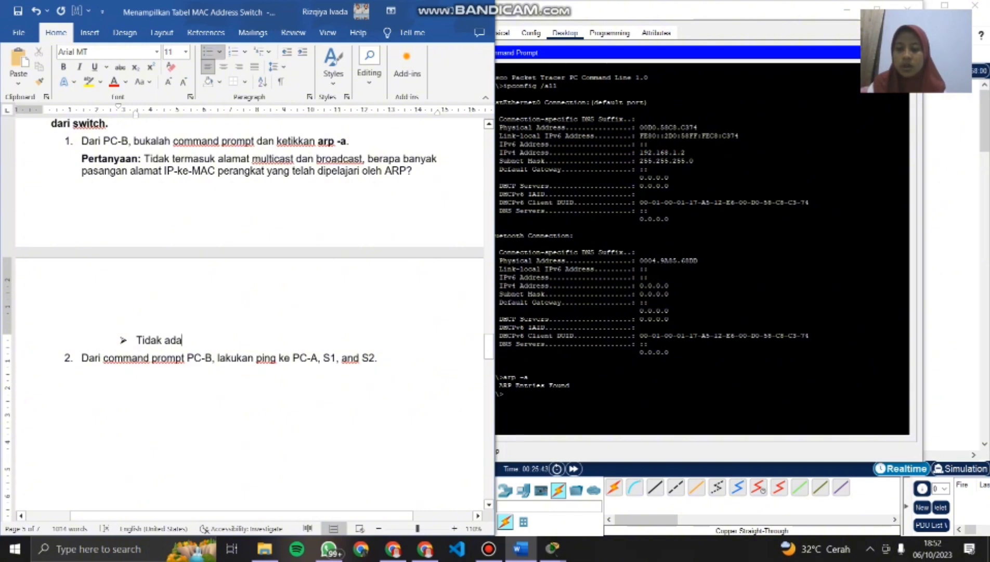
scroll(249, 312, up, 12)
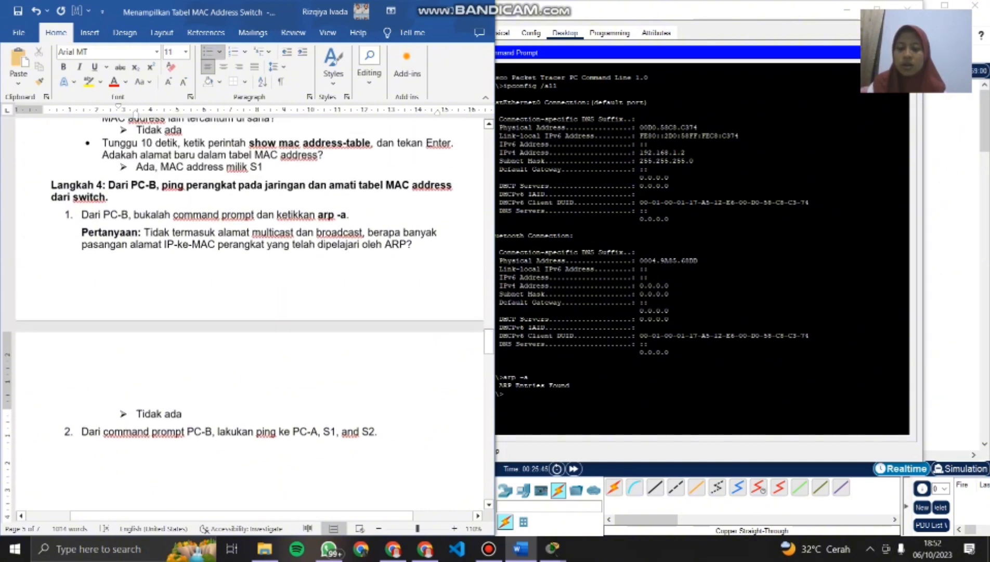
scroll(250, 312, up, 10)
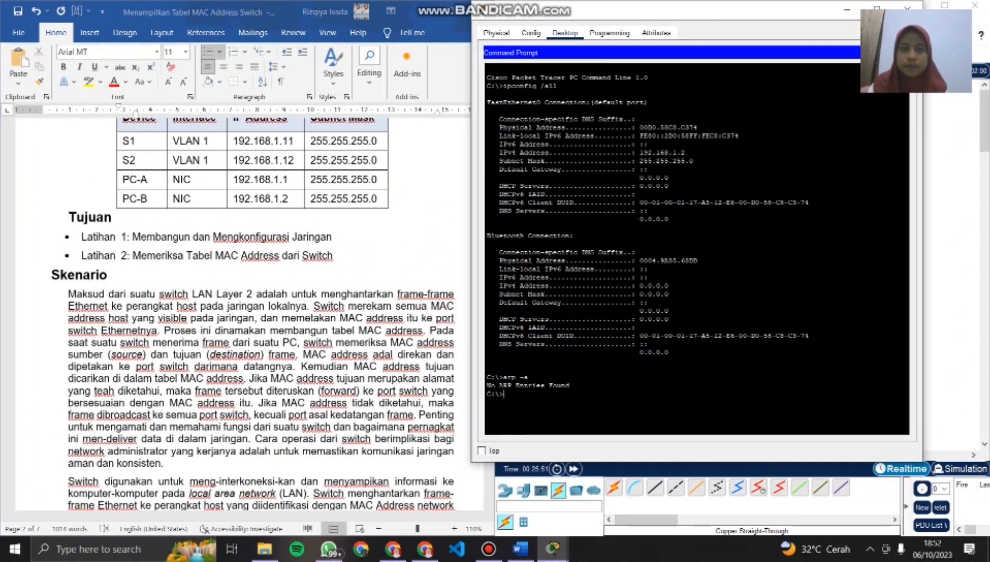
drag(623, 14, 661, 15)
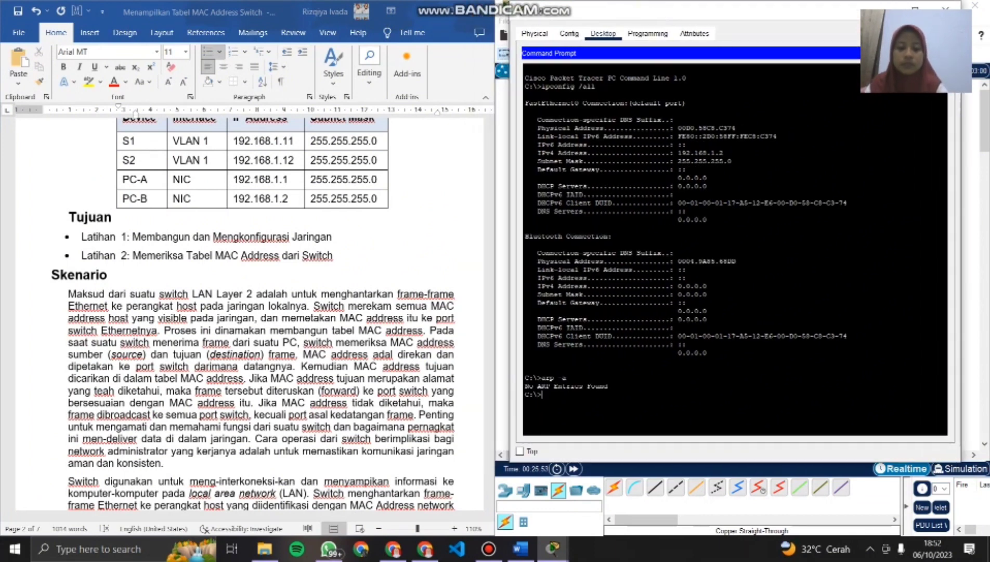
text(ping)
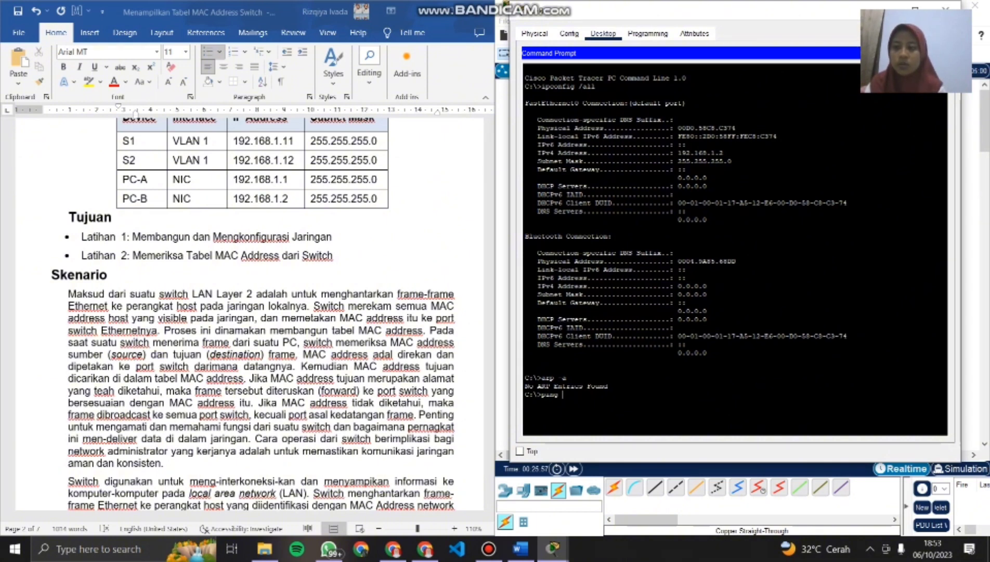
text( 1)
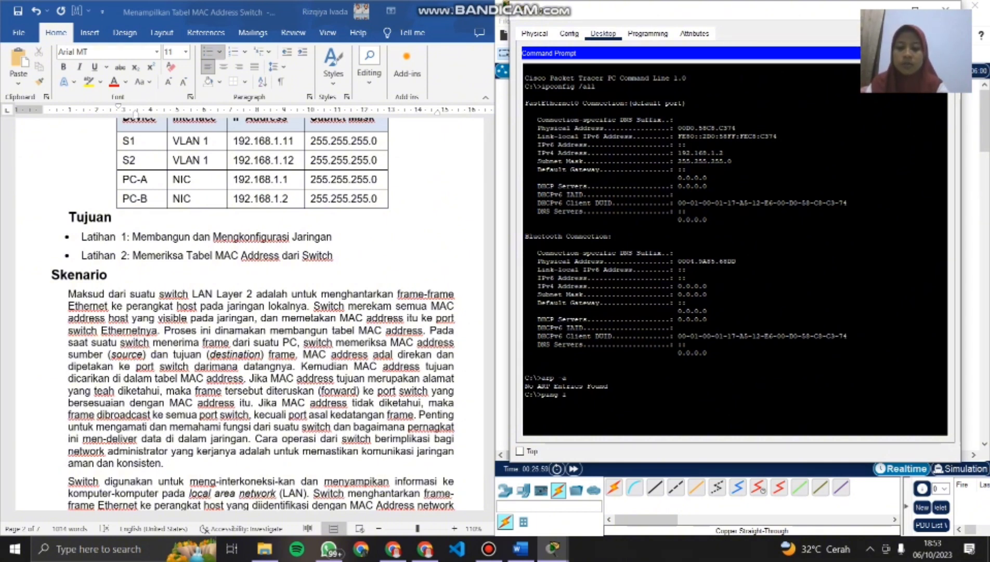
text(92.168.)
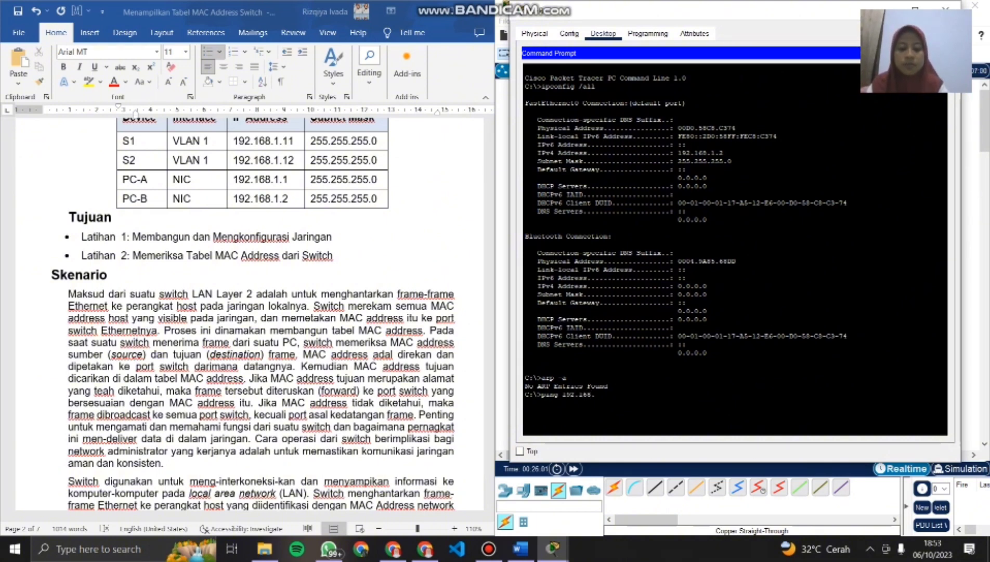
text(1.1)
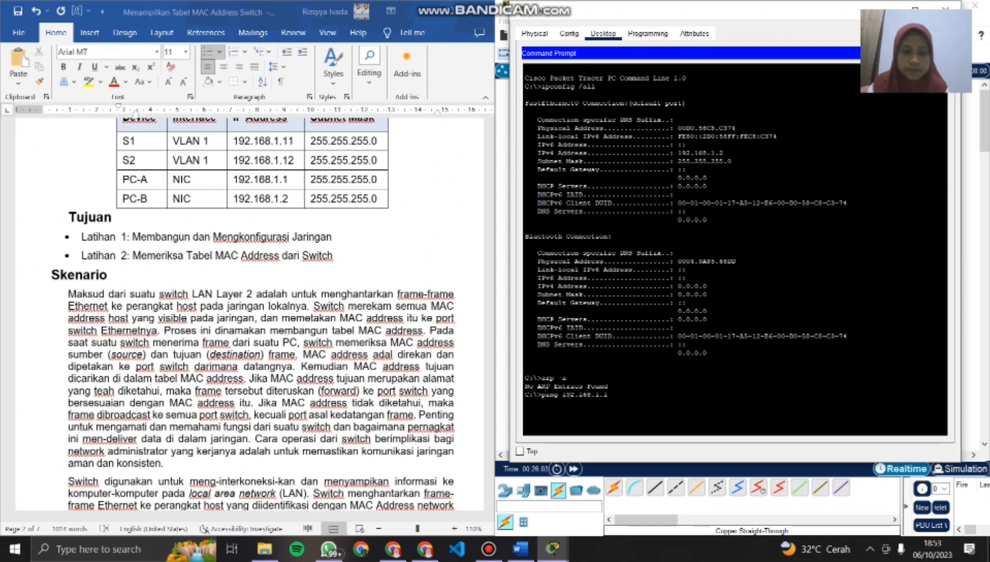
key(Return)
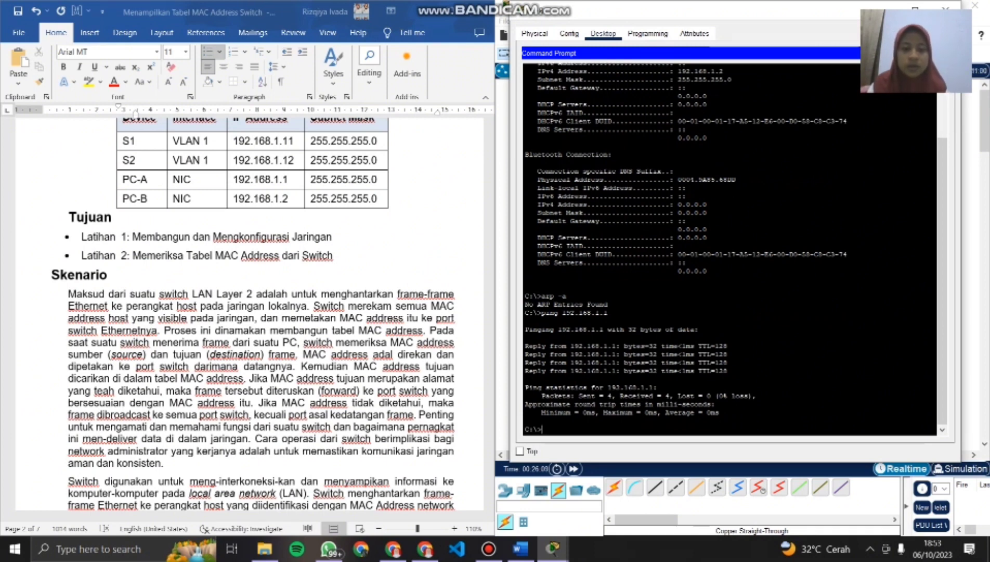
- Ping switch S1 at 192.168.1.11 twice from PC-B's command prompt
text(ping)
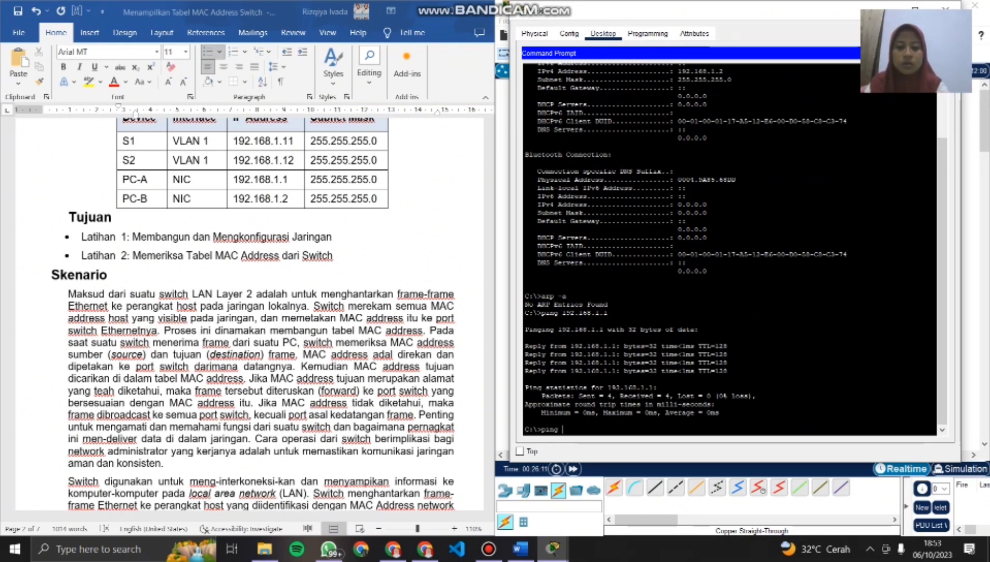
text( 1)
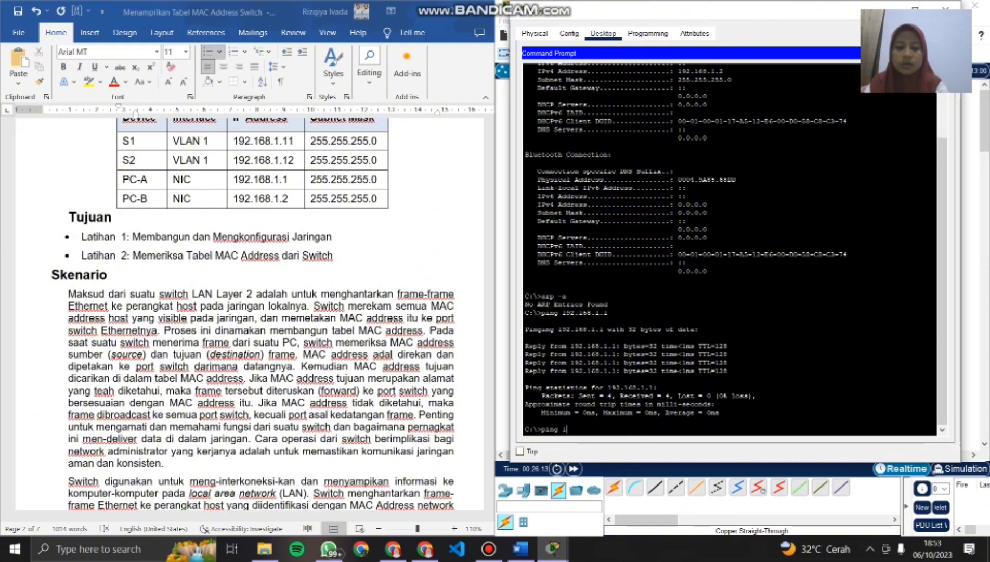
text(92.16)
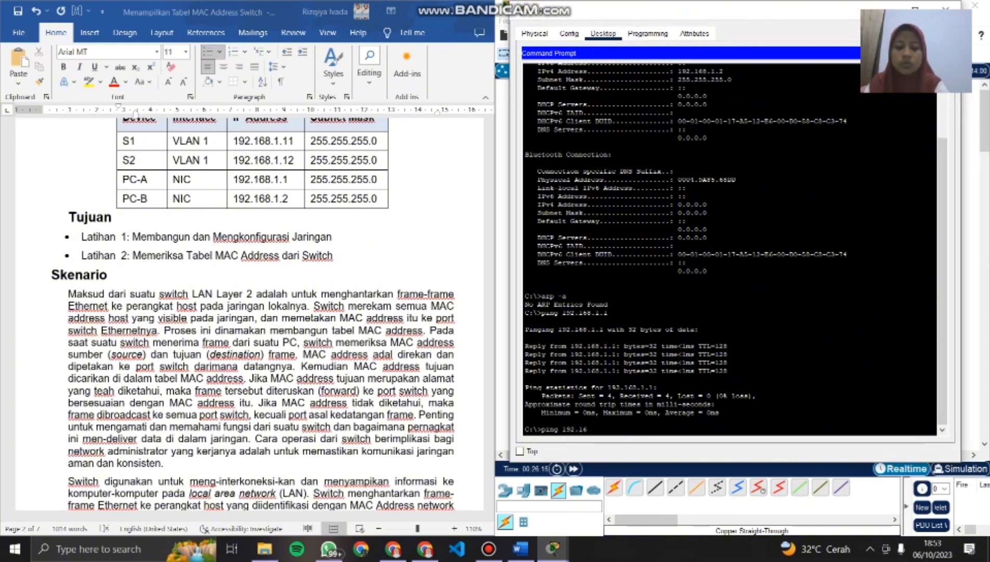
text(8.1.11)
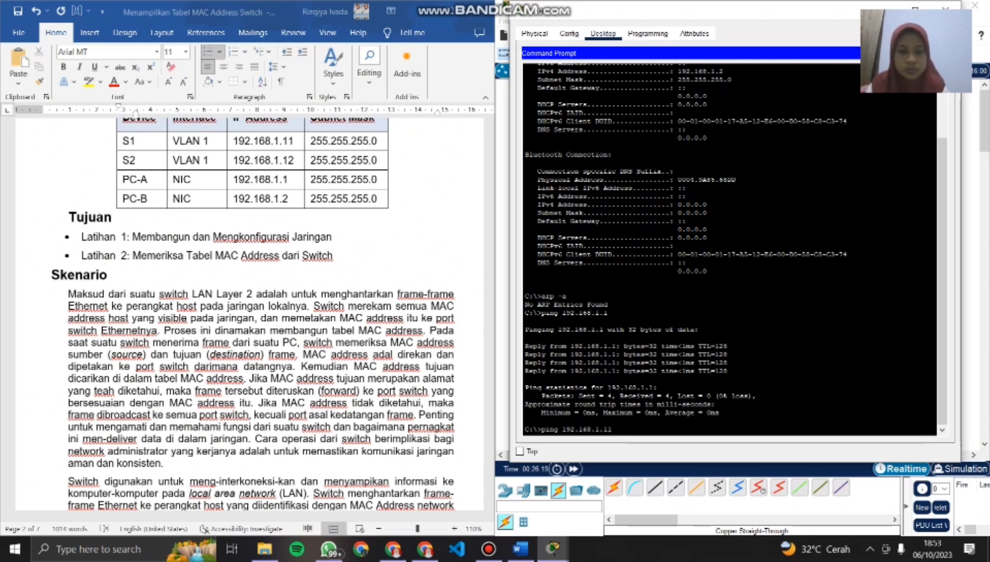
key(Return)
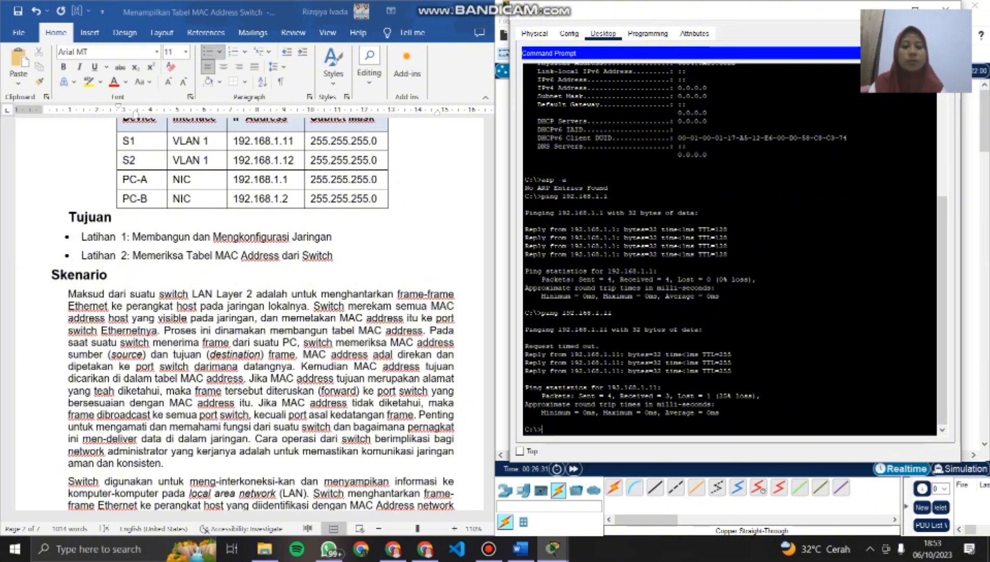
key(Up)
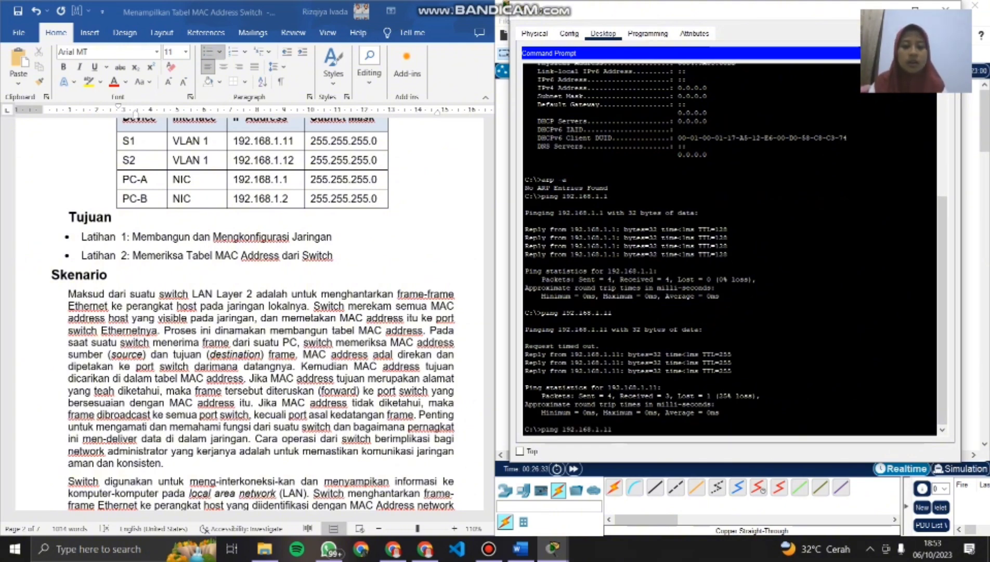
key(Return)
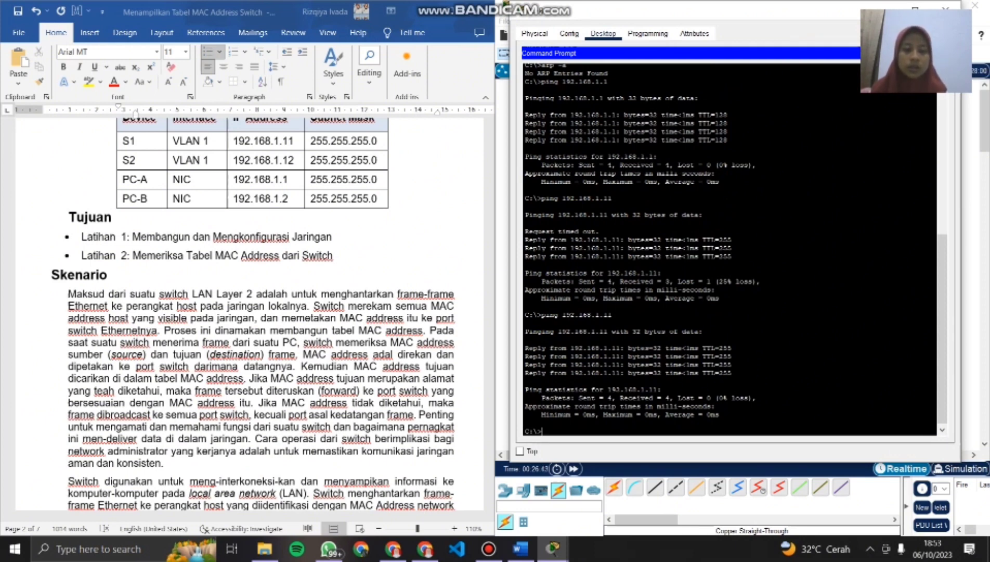
- Ping switch S2 at 192.168.1.12 twice from PC-B's command prompt and check the matching item 2 in the document
text(ping )
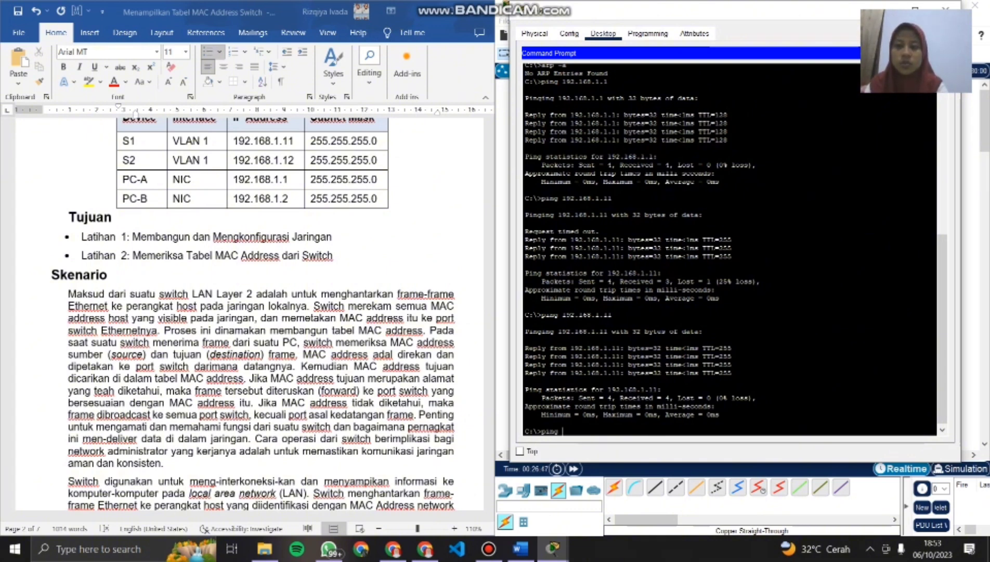
text(192.)
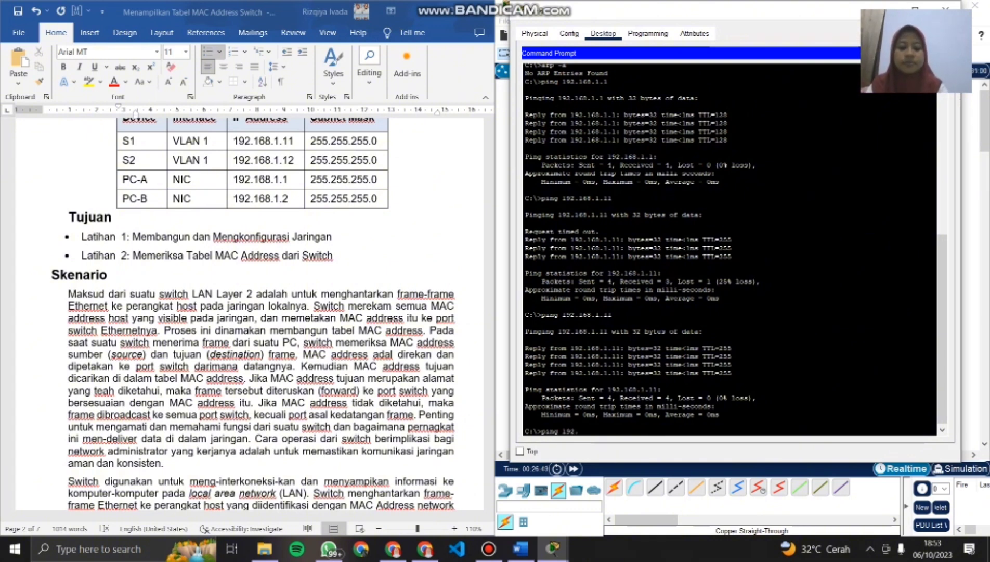
text(168.1.12)
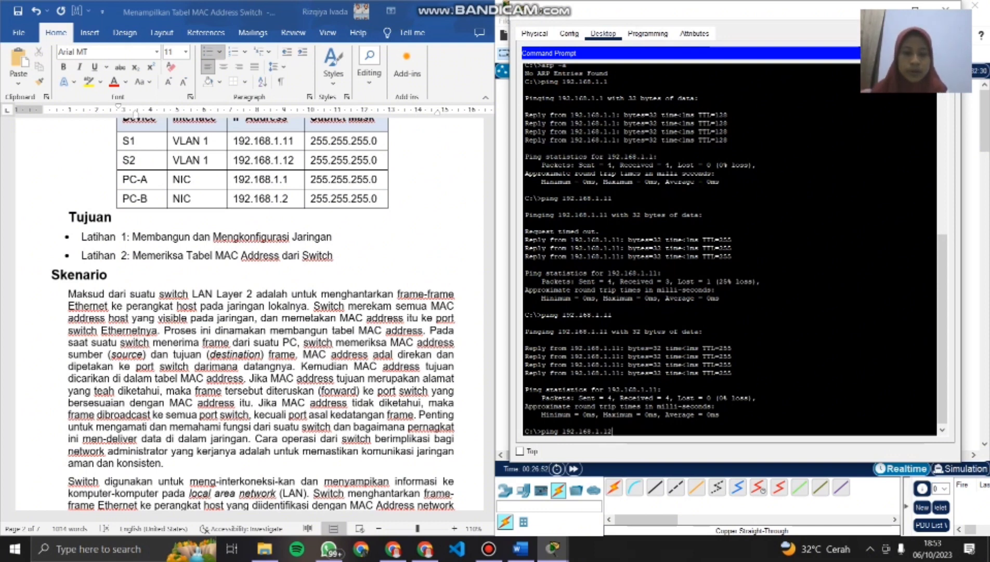
key(Return)
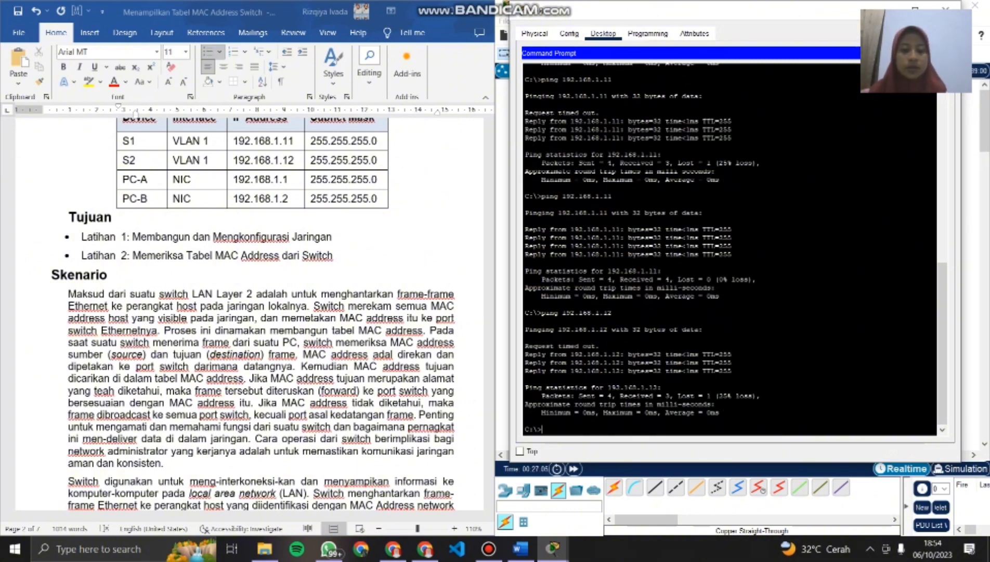
key(Up)
key(Return)
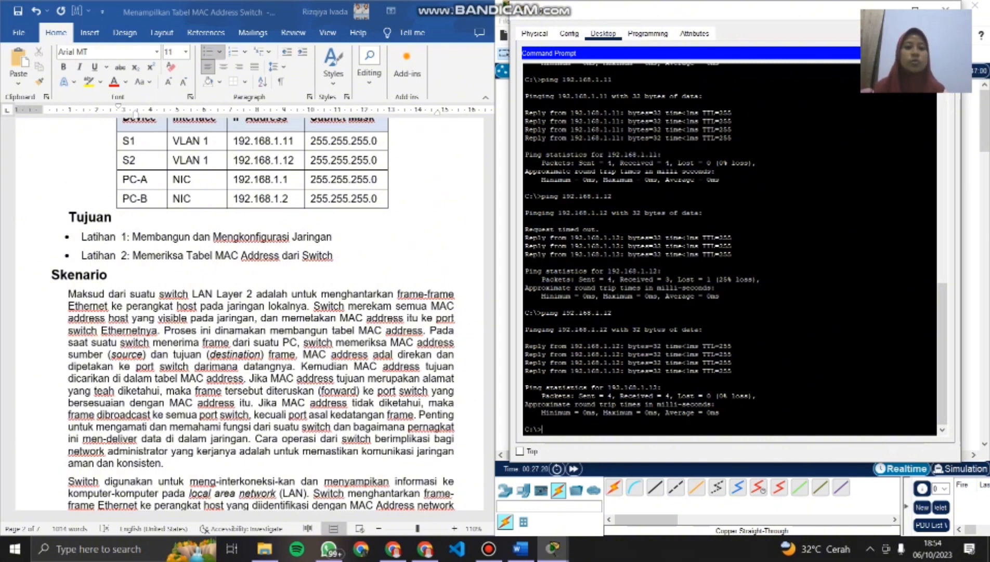
drag(649, 11, 576, 1)
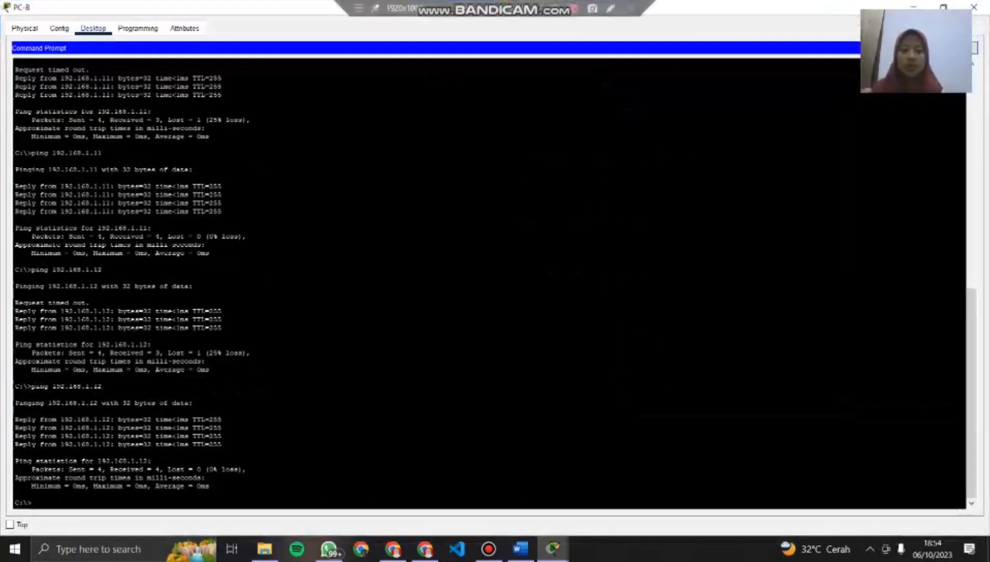
click(944, 7)
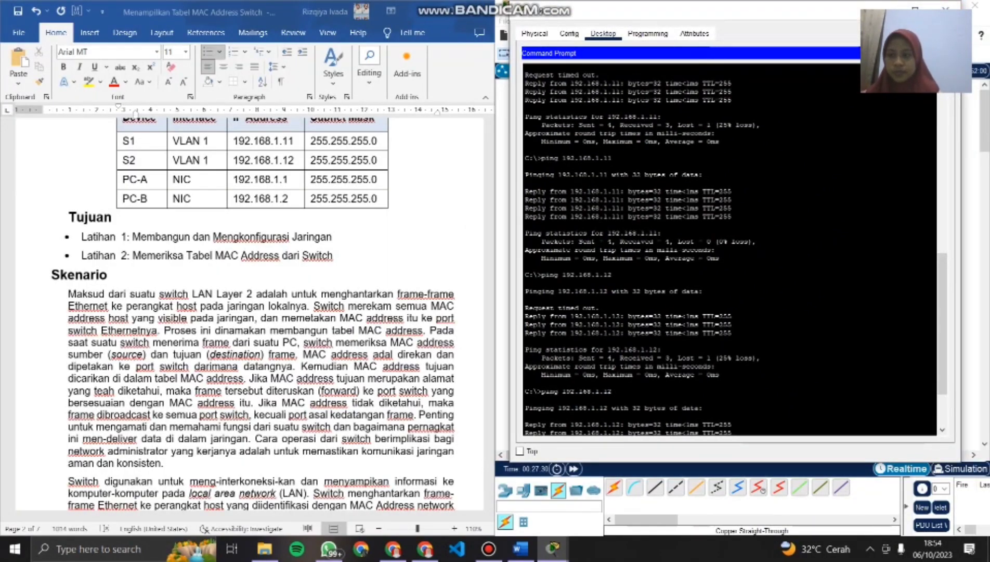
scroll(250, 314, down, 20)
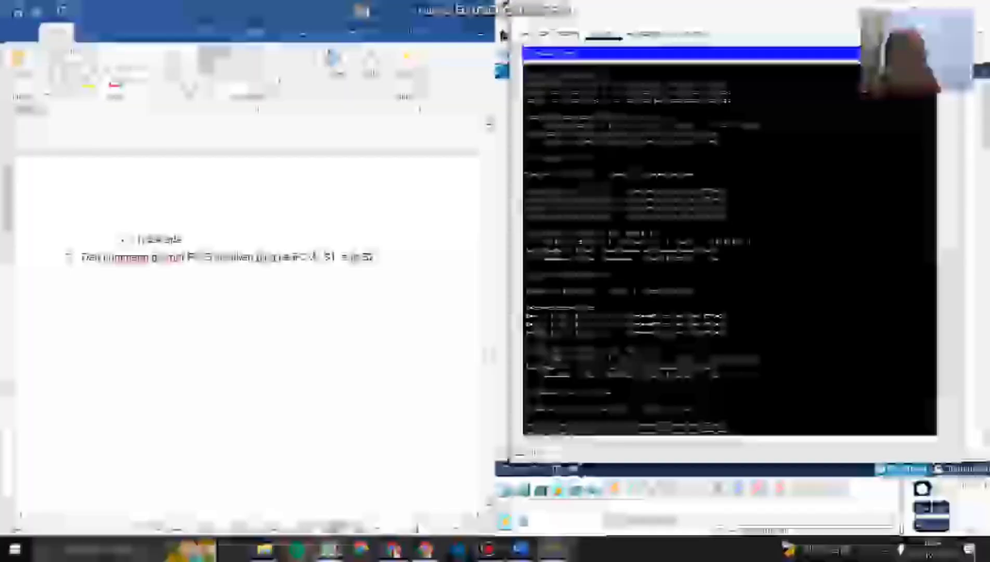
scroll(249, 314, up, 1)
scroll(250, 314, down, 1)
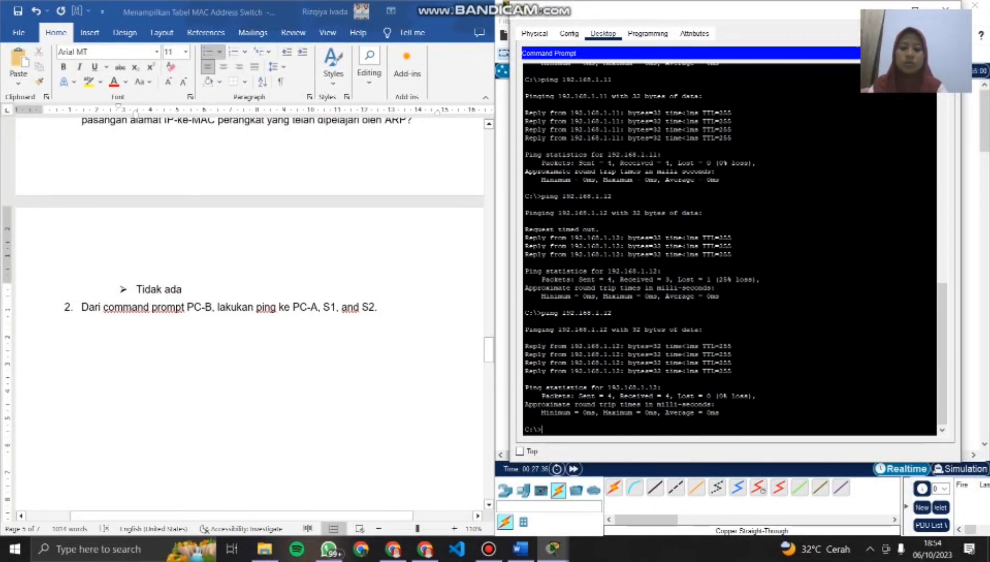
text(show mac-add)
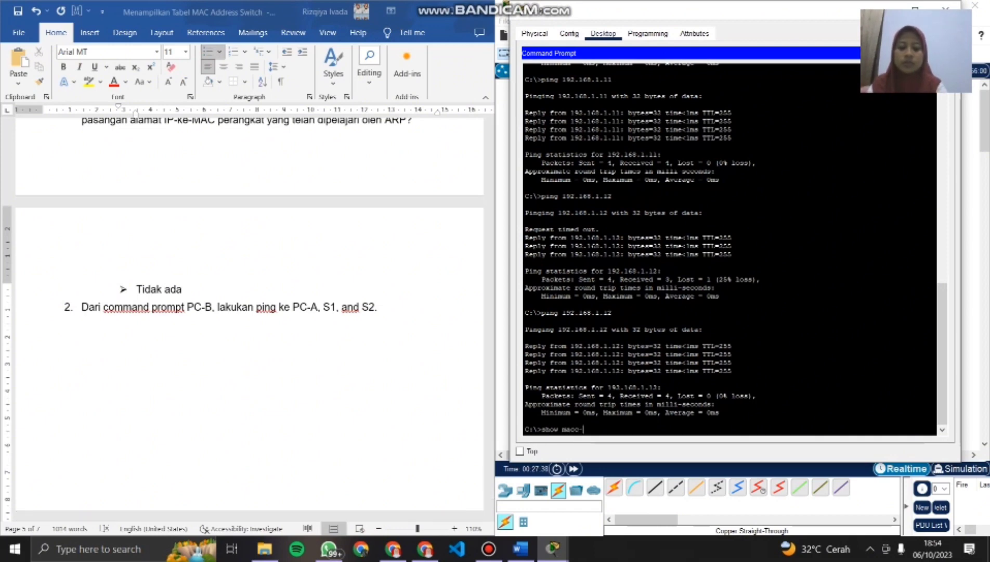
text(re)
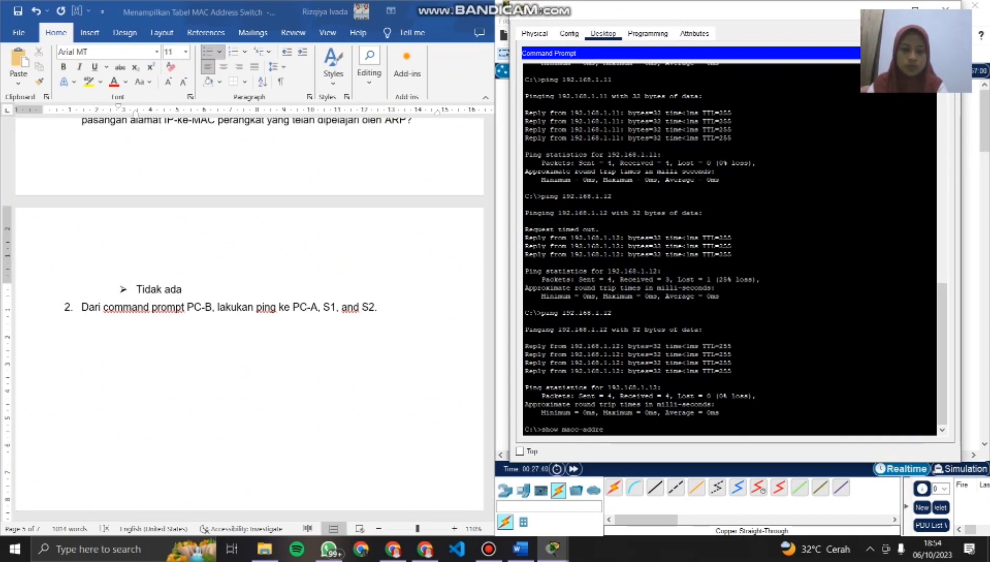
key(BackSpace)
key(BackSpace)
key(BackSpace)
key(BackSpace)
key(BackSpace)
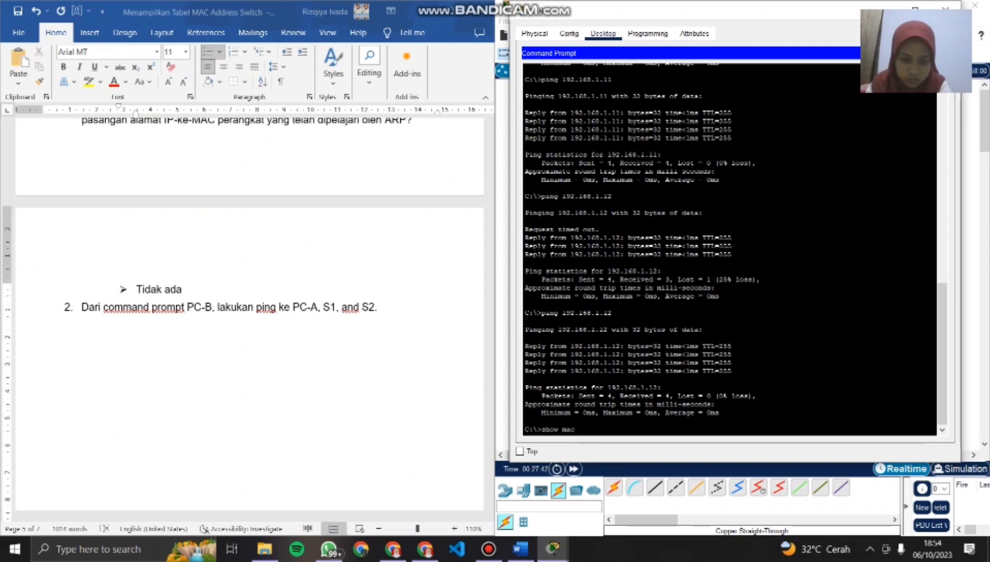
text(a)
text(d)
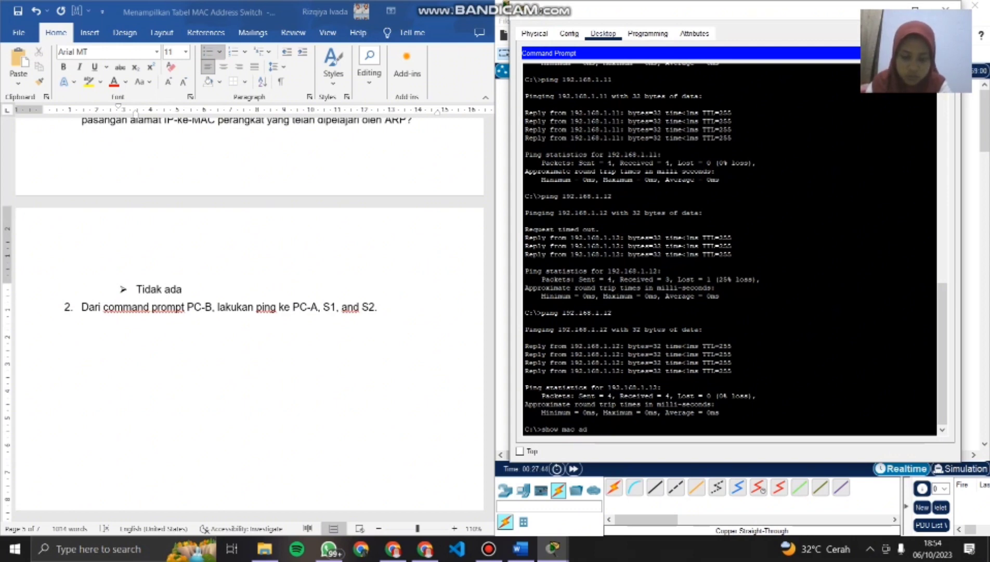
text(dress)
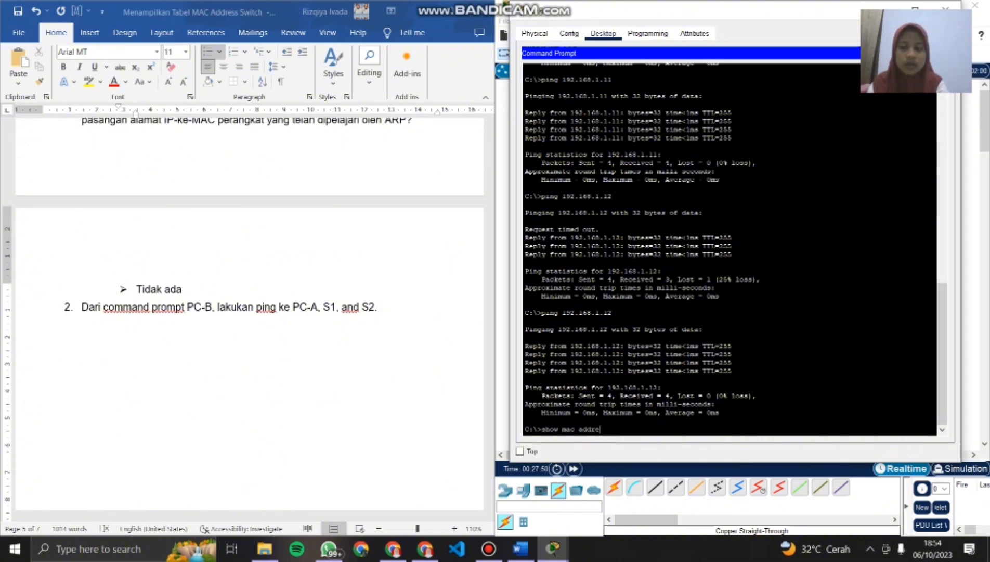
key(BackSpace)
key(BackSpace)
key(BackSpace)
key(BackSpace)
key(BackSpace)
key(BackSpace)
key(BackSpace)
key(BackSpace)
key(BackSpace)
key(BackSpace)
key(BackSpace)
key(BackSpace)
key(BackSpace)
key(BackSpace)
key(BackSpace)
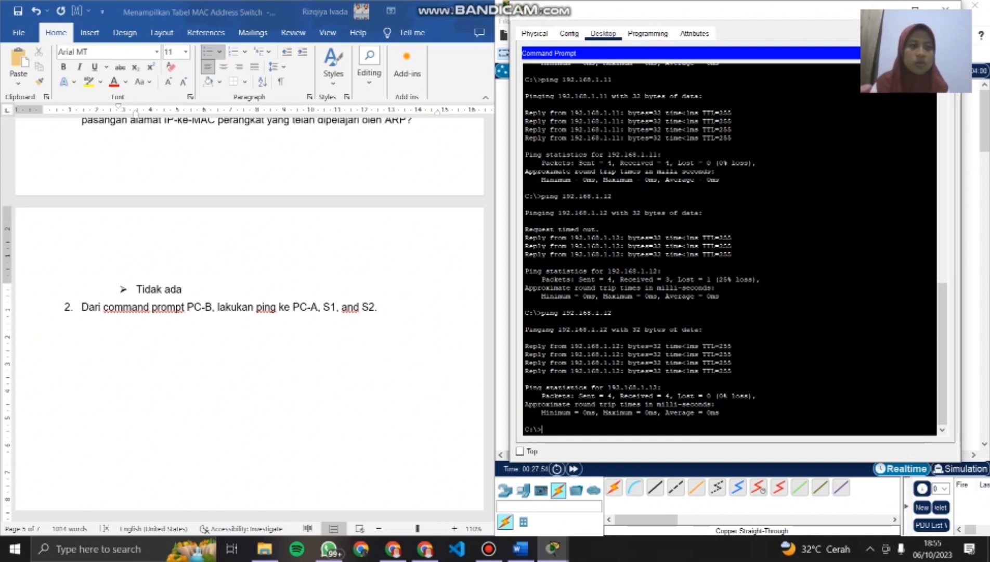
- Set PC-B's window aside, open switch S2's command line and run show mac address-table
click(885, 9)
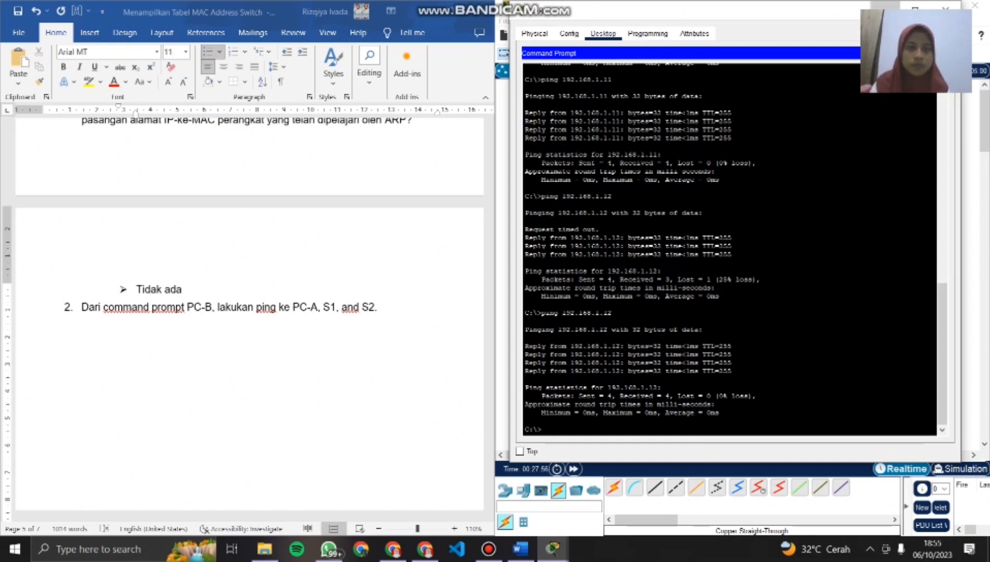
click(786, 230)
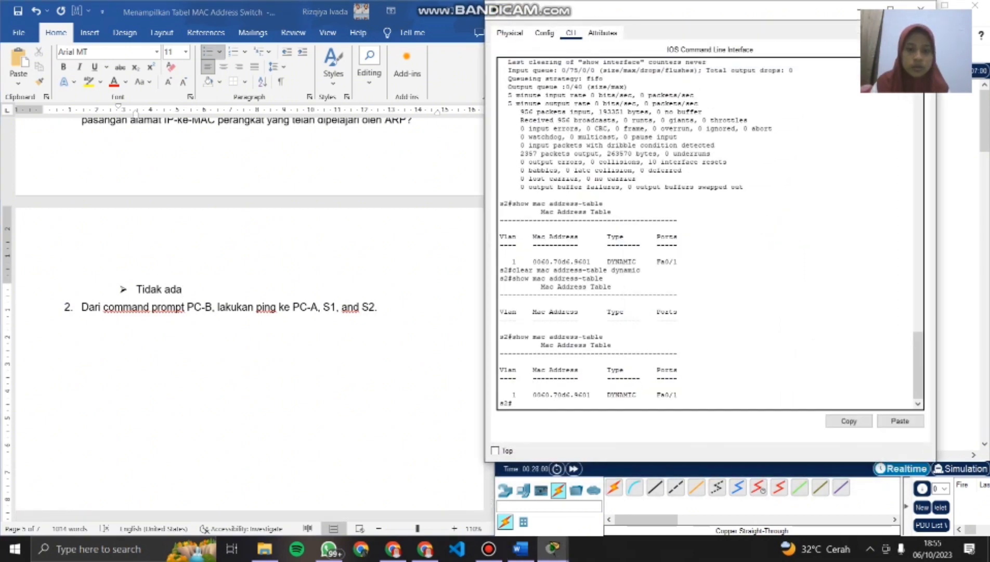
text(s)
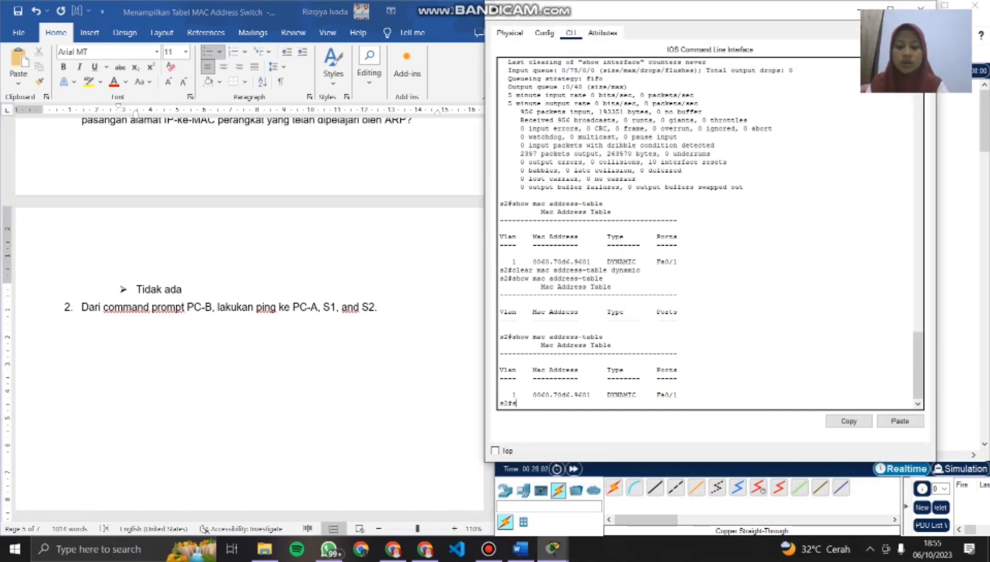
text(how)
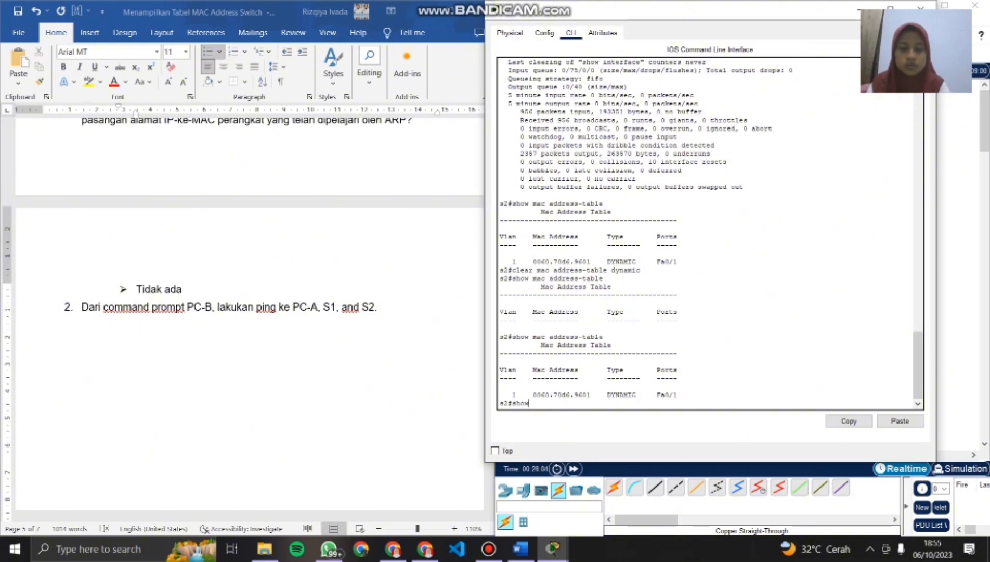
text( mac ad)
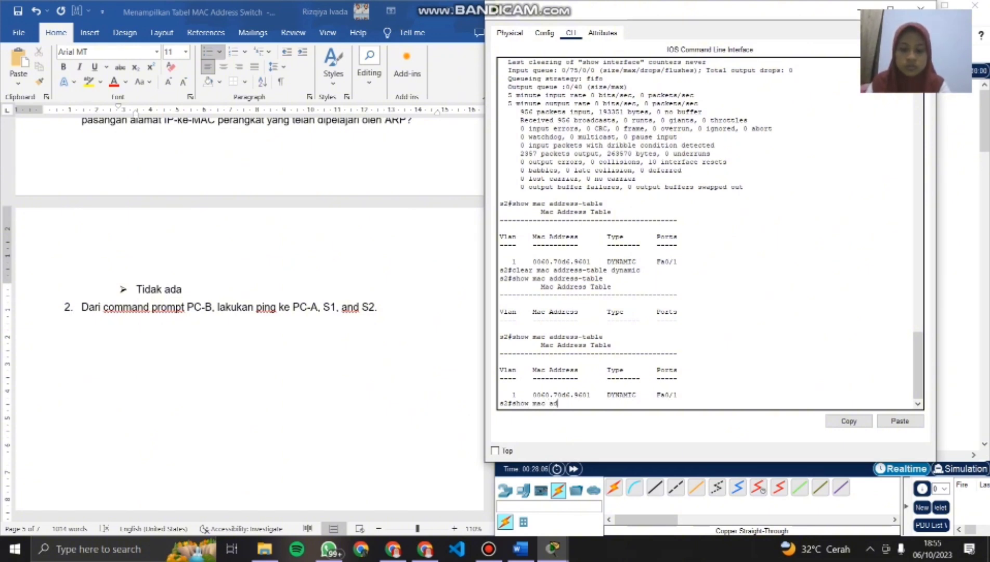
text(dress-)
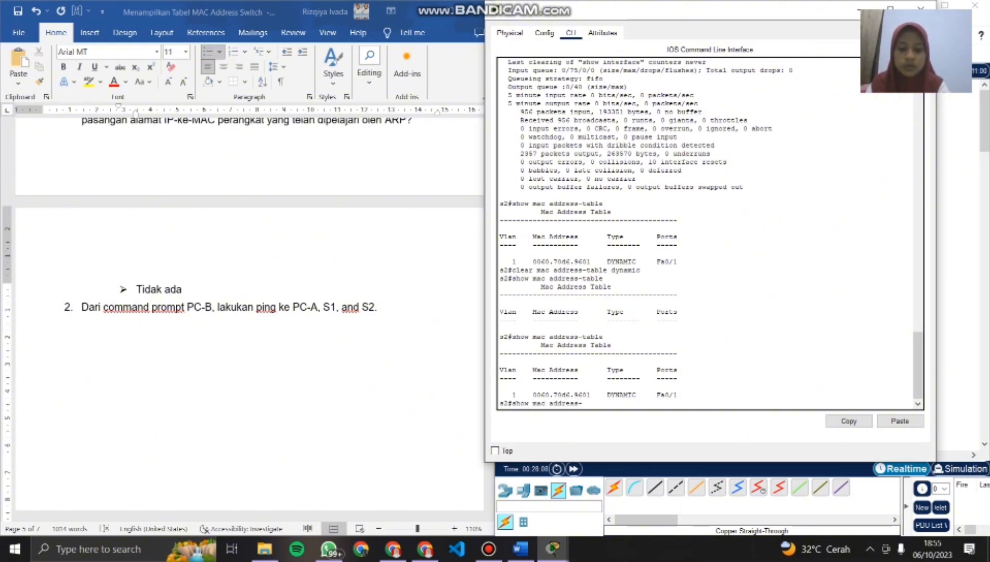
text(table)
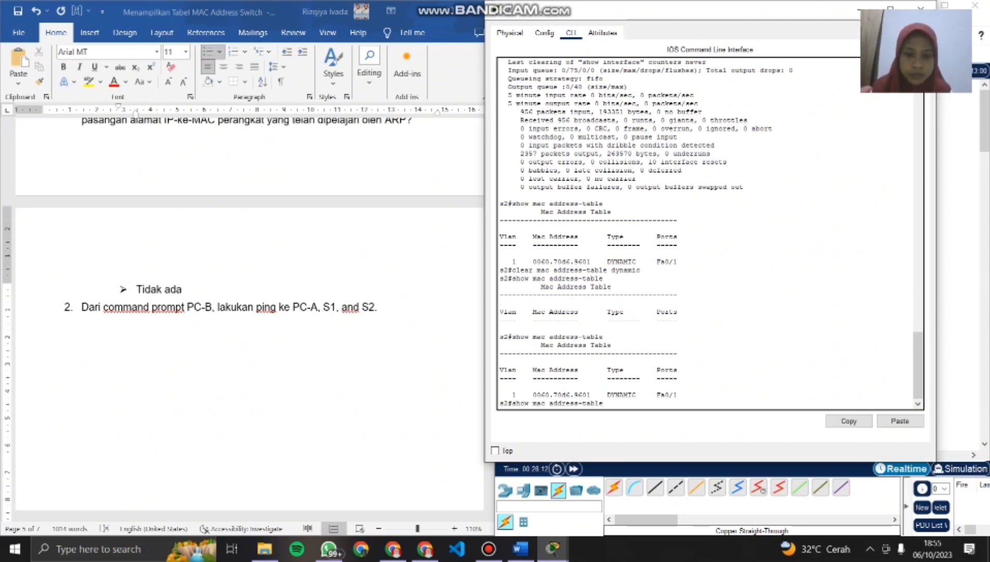
key(Return)
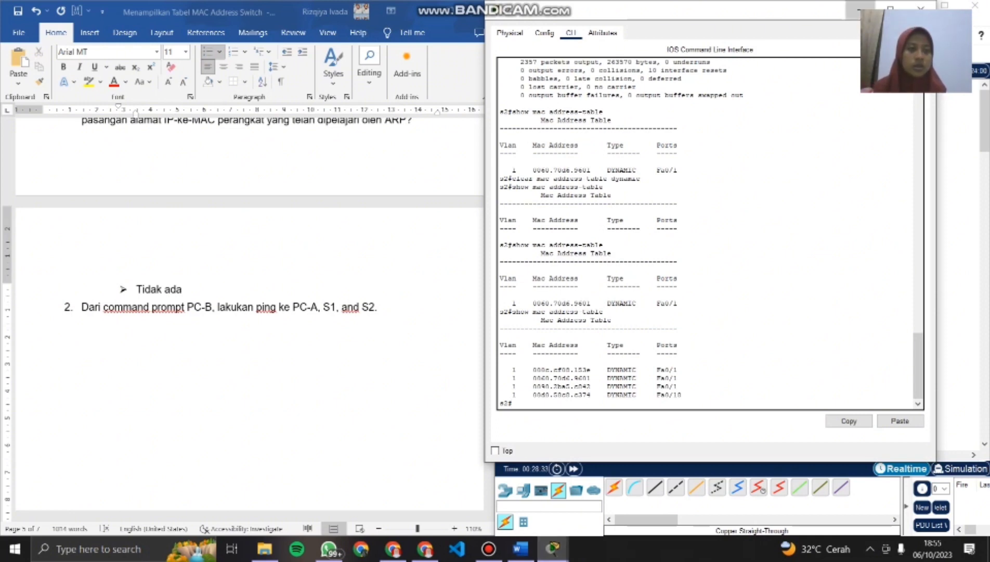
- Return to PC-B's command prompt, run arp -a and examine its entries against the document's question on learned IP-to-MAC pairs
click(859, 8)
click(787, 355)
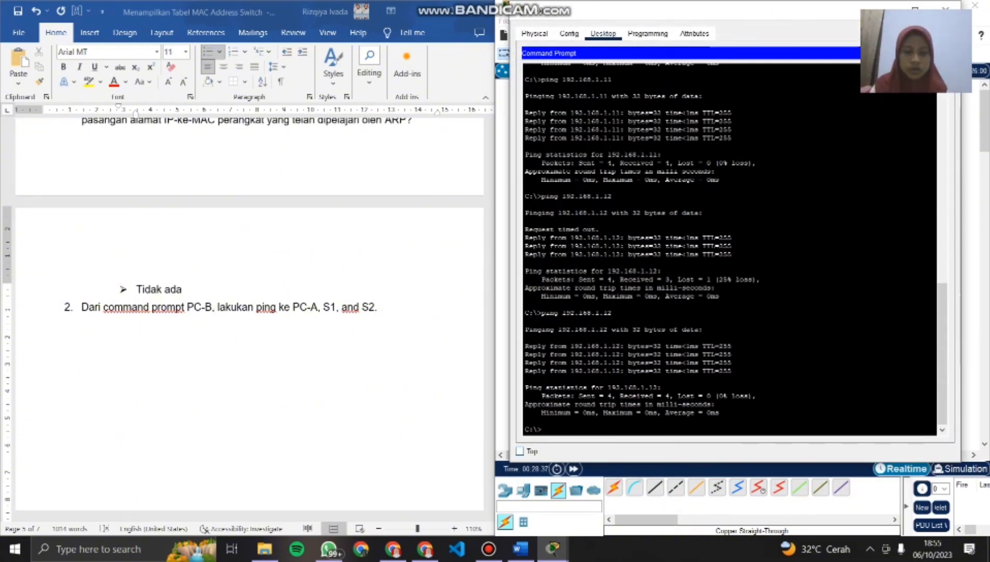
text(arp -a)
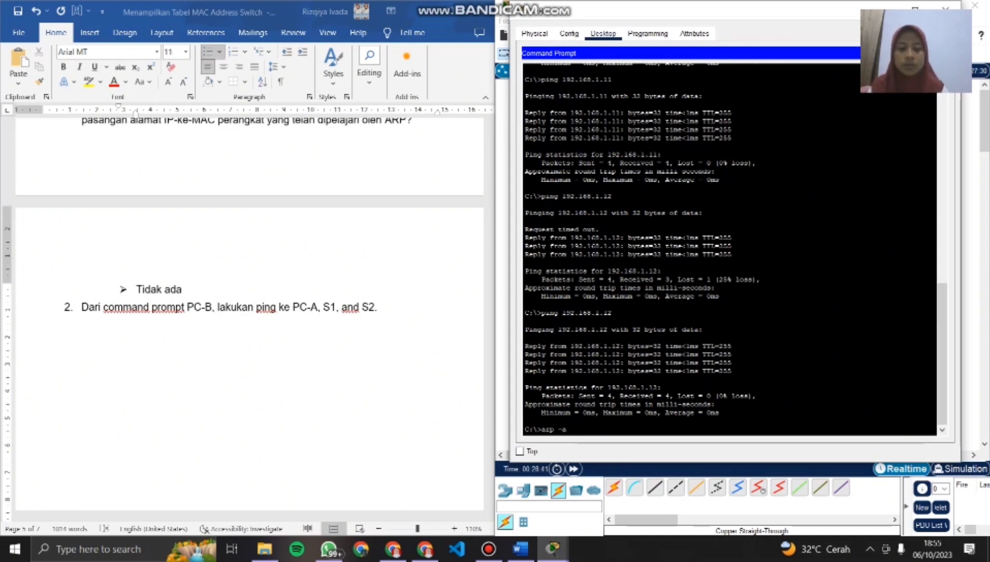
key(Return)
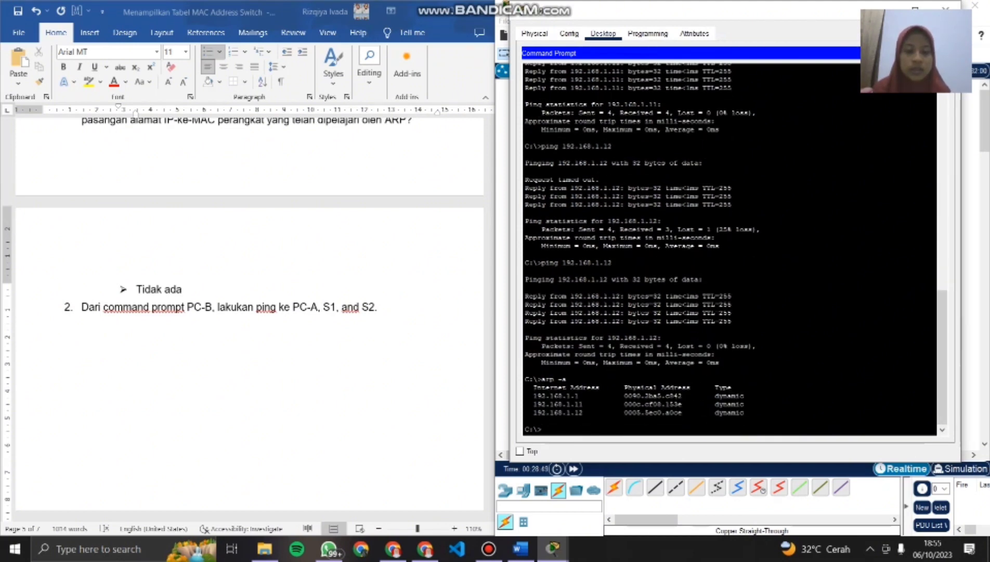
drag(529, 387, 745, 412)
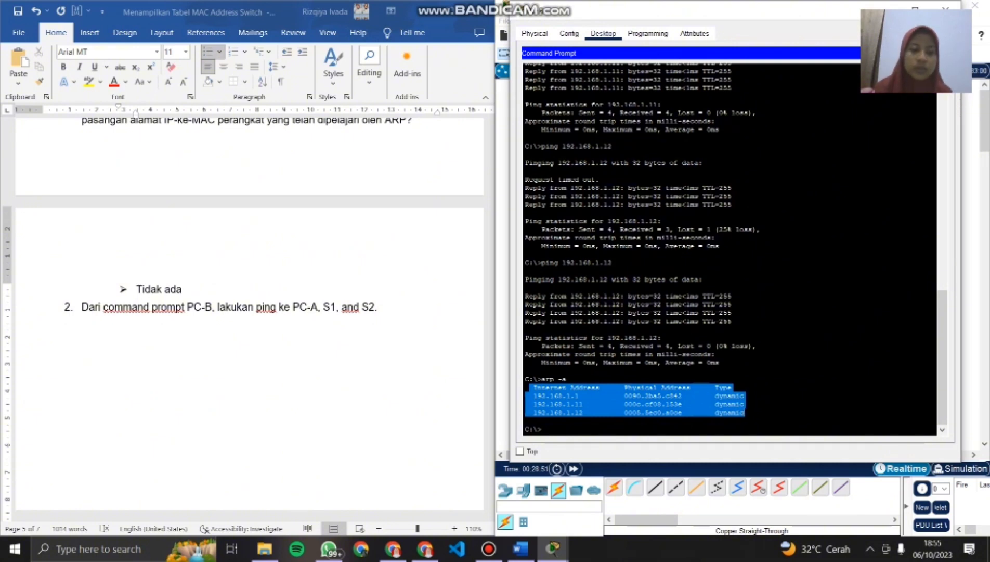
click(567, 379)
scroll(249, 312, up, 3)
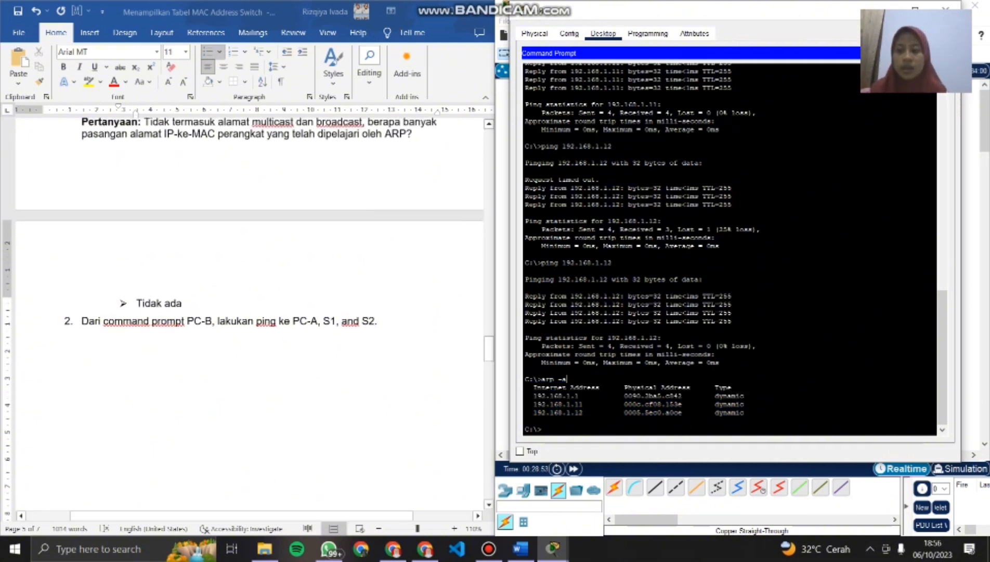